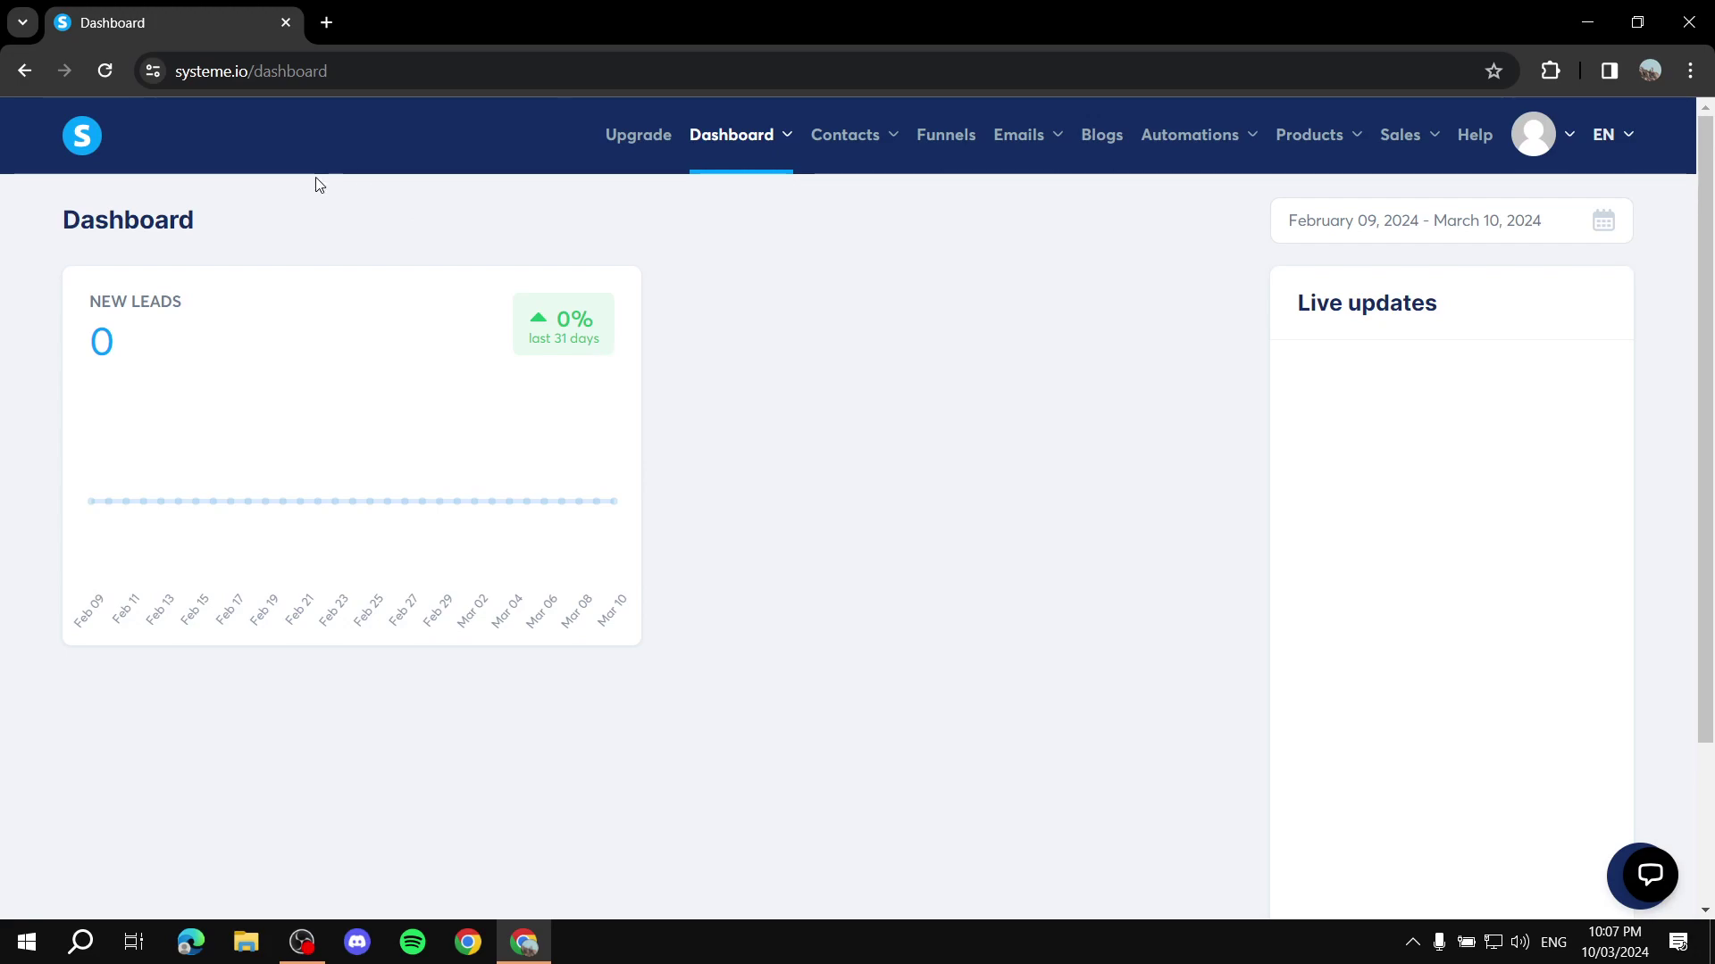
Step: Open the upgrade plans and compare the Freemium plan's price and limits with the Startup, Webinar and Unlimited plans
left_click(633, 143)
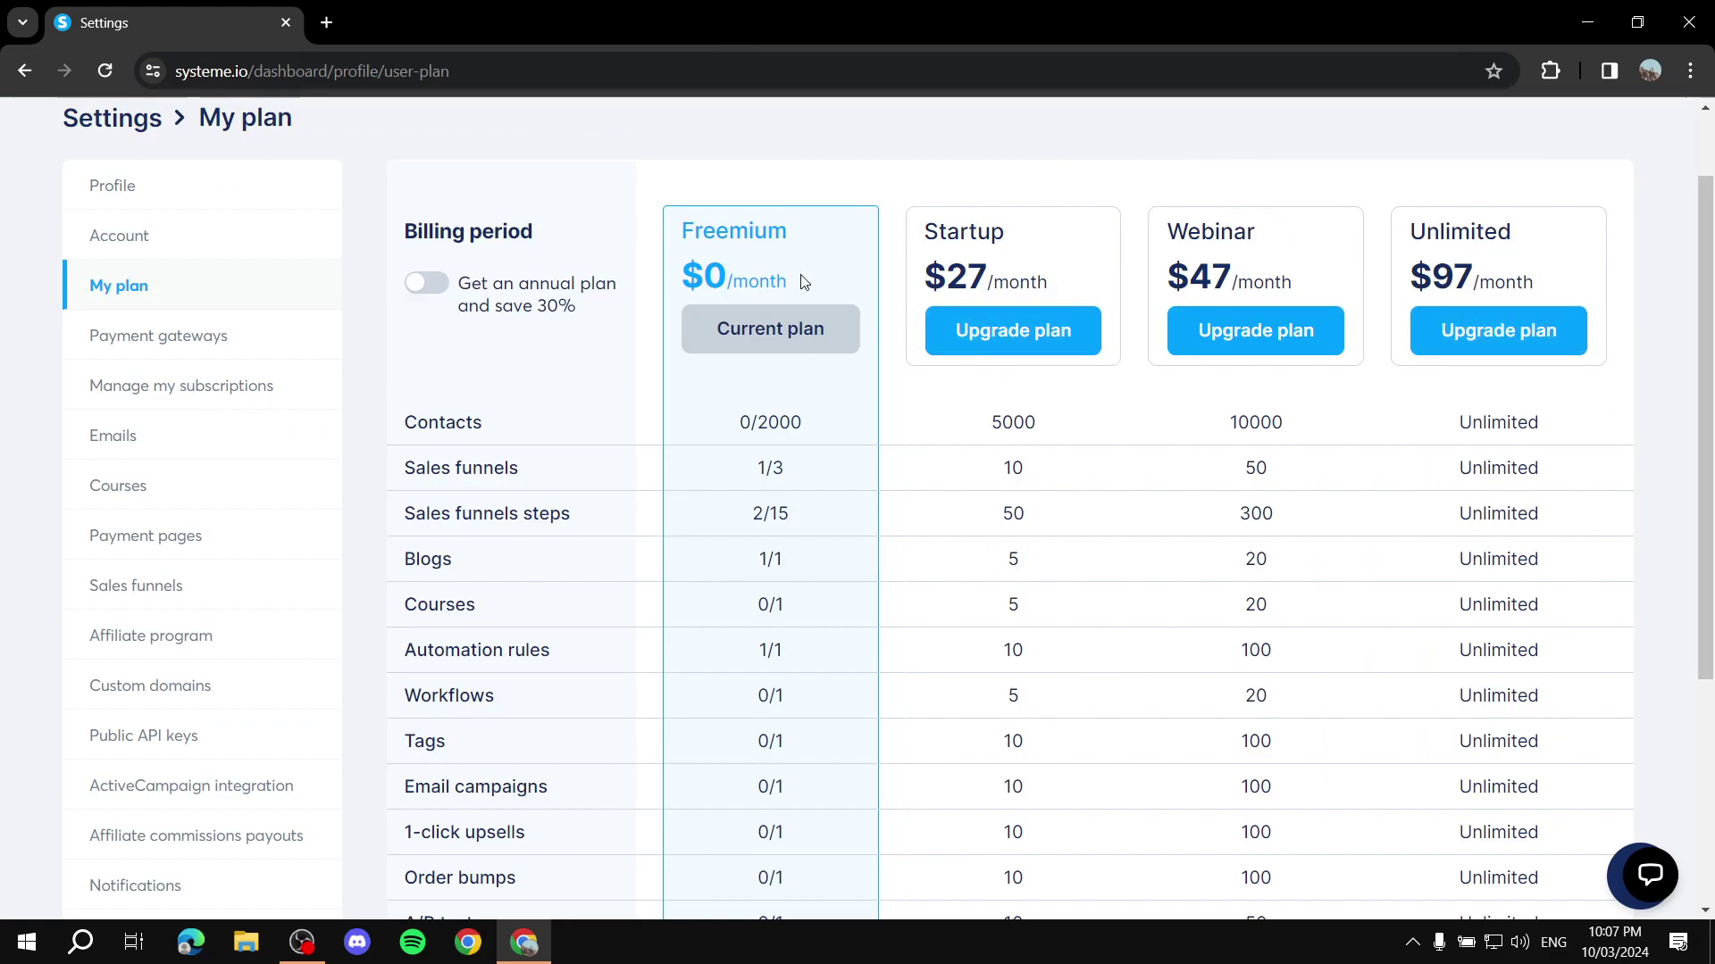
left_click_drag(684, 230, 838, 230)
left_click(838, 230)
scroll(1604, 410, "down", 4)
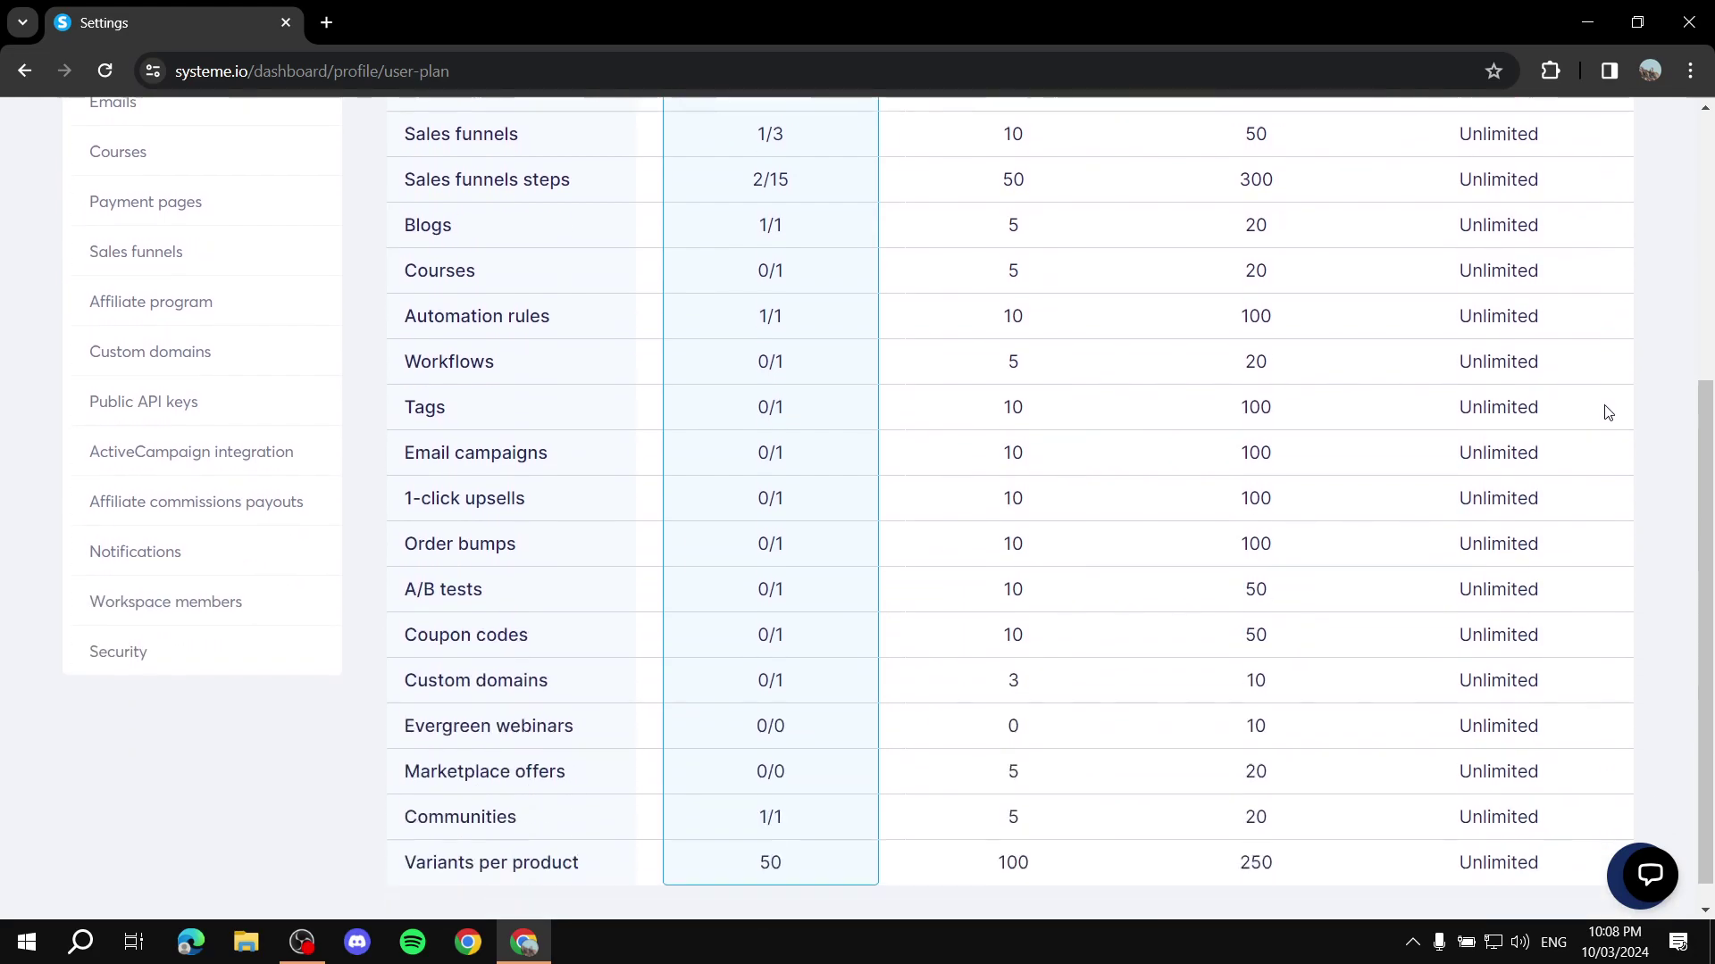
scroll(1619, 624, "up", 5)
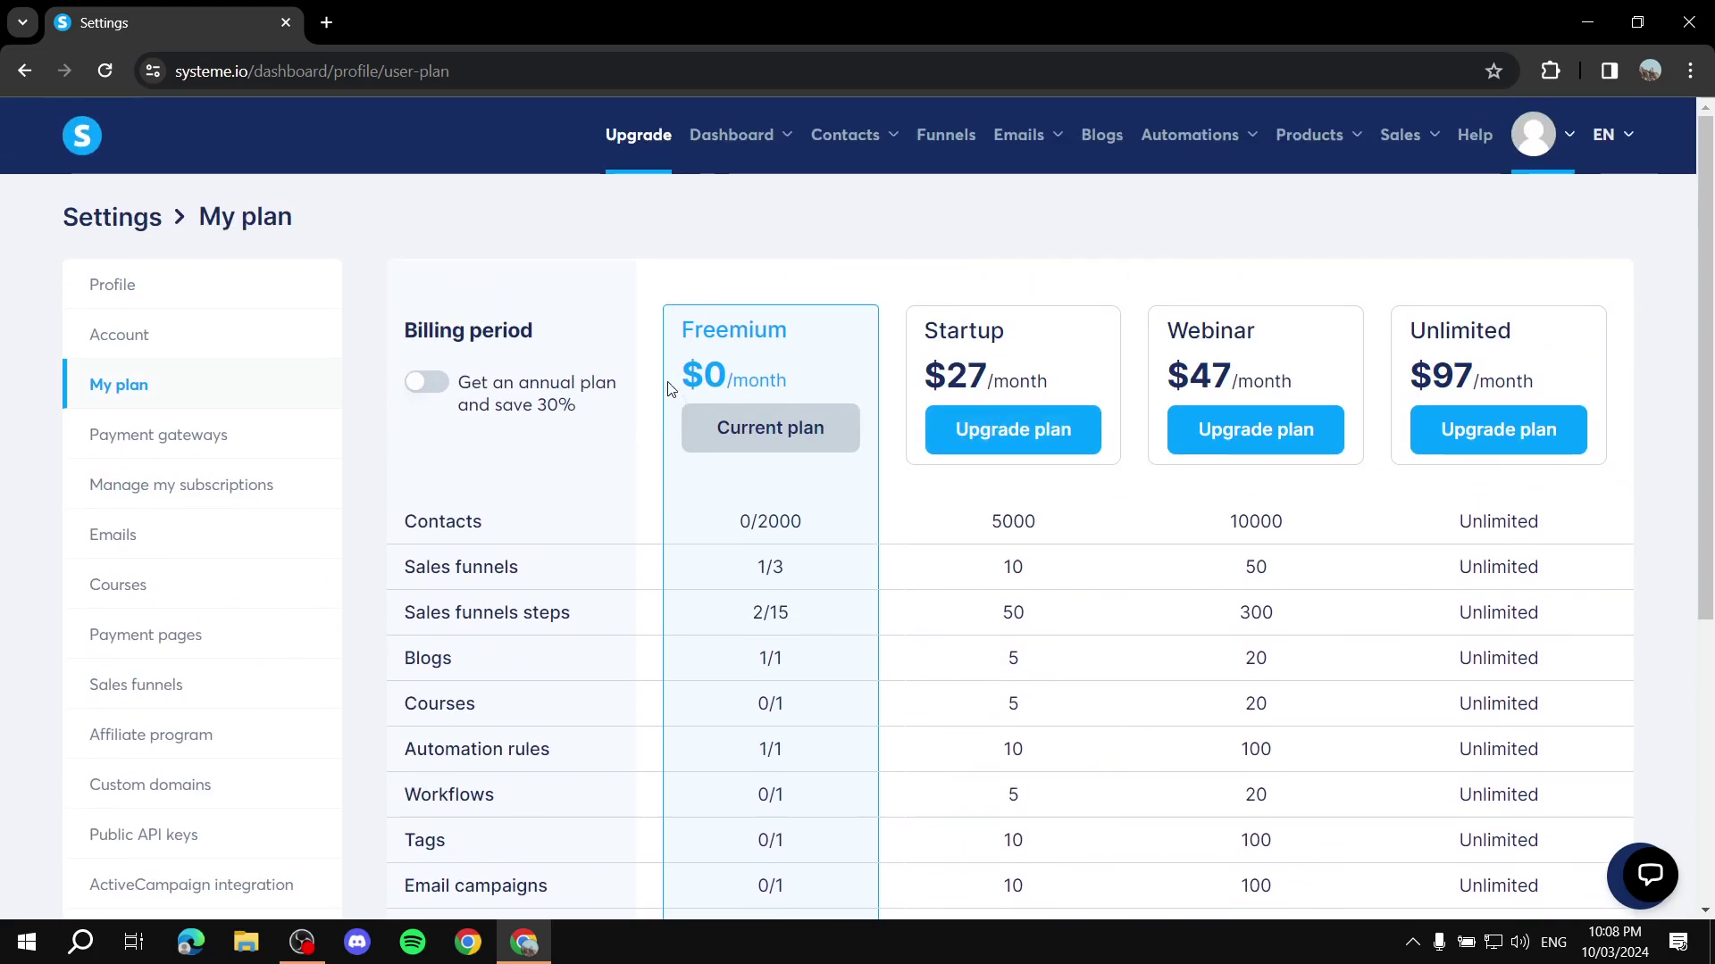
left_click_drag(677, 347, 820, 338)
left_click(820, 340)
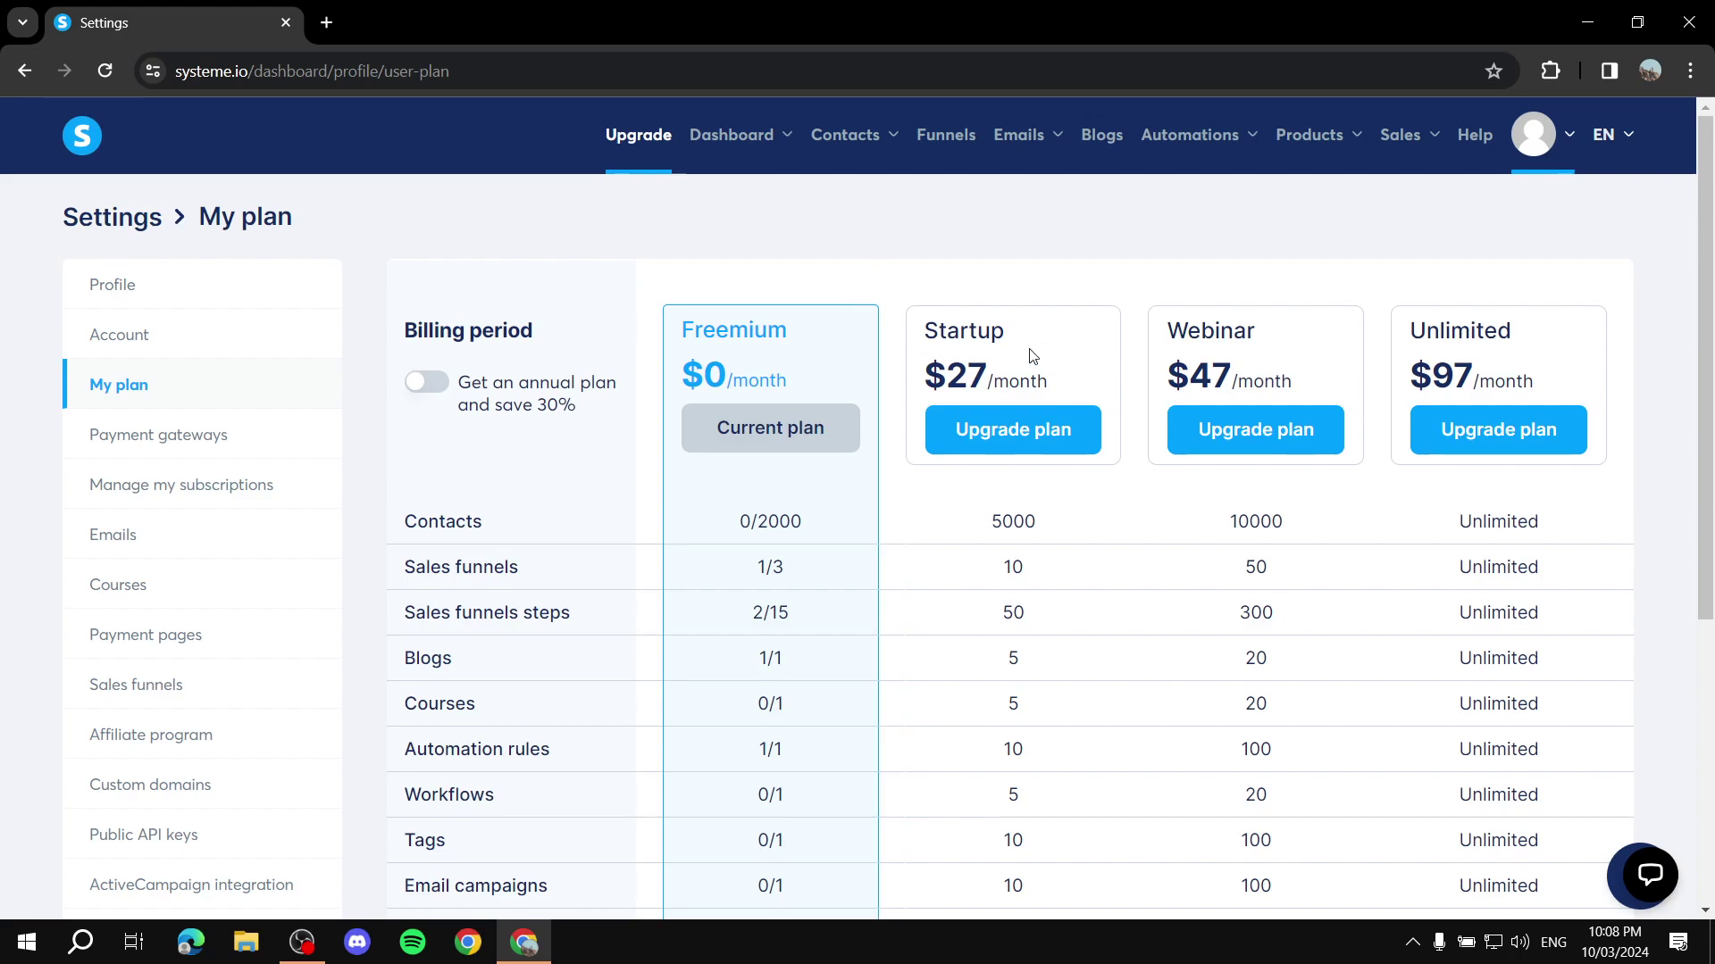
Step: Open the Courses section under products, view its Bundles and Students pages, and return to the course list
mouse_move(1340, 135)
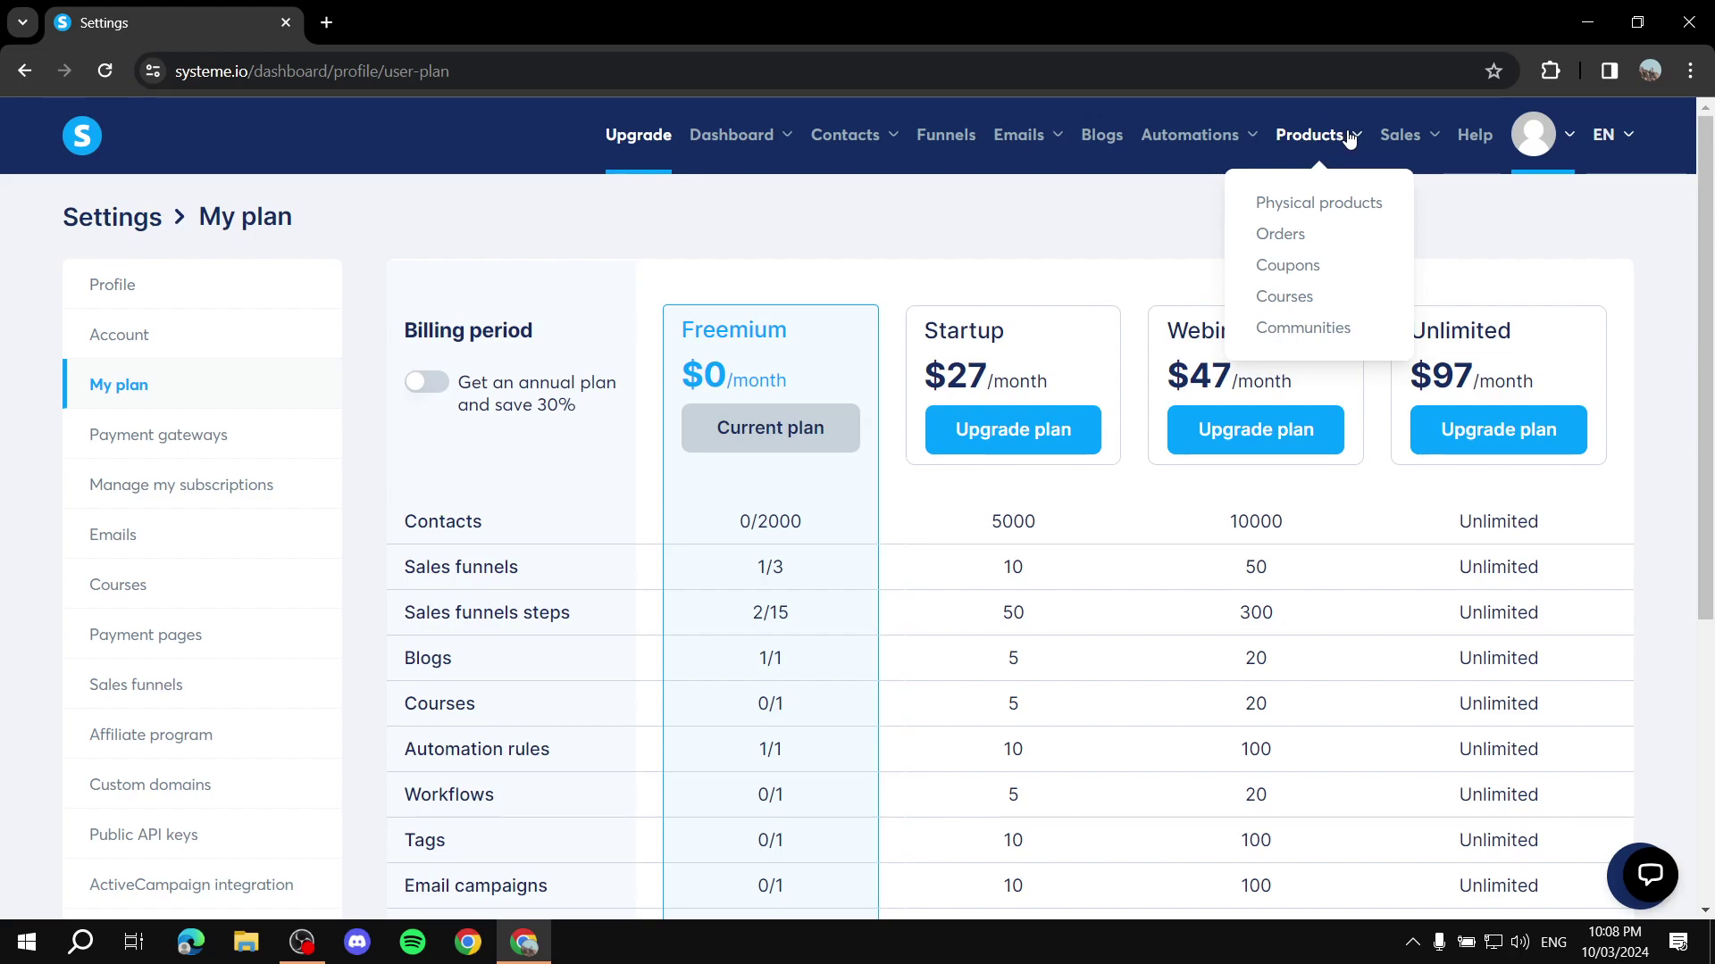
left_click(1292, 308)
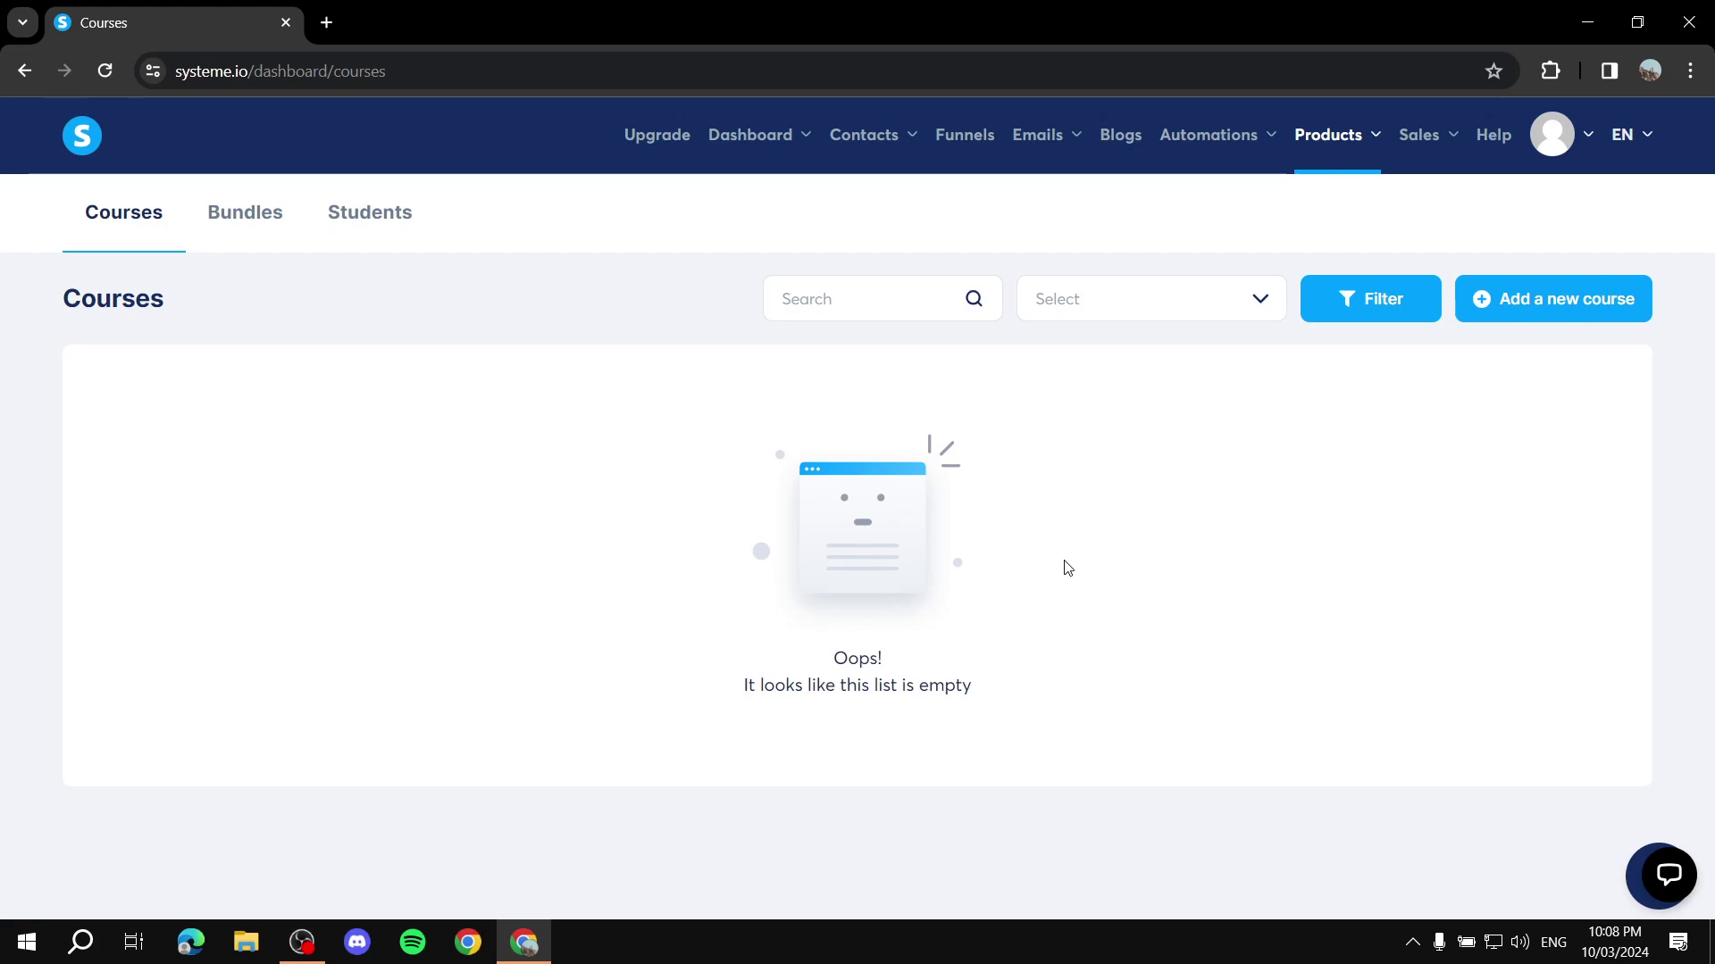
left_click(223, 211)
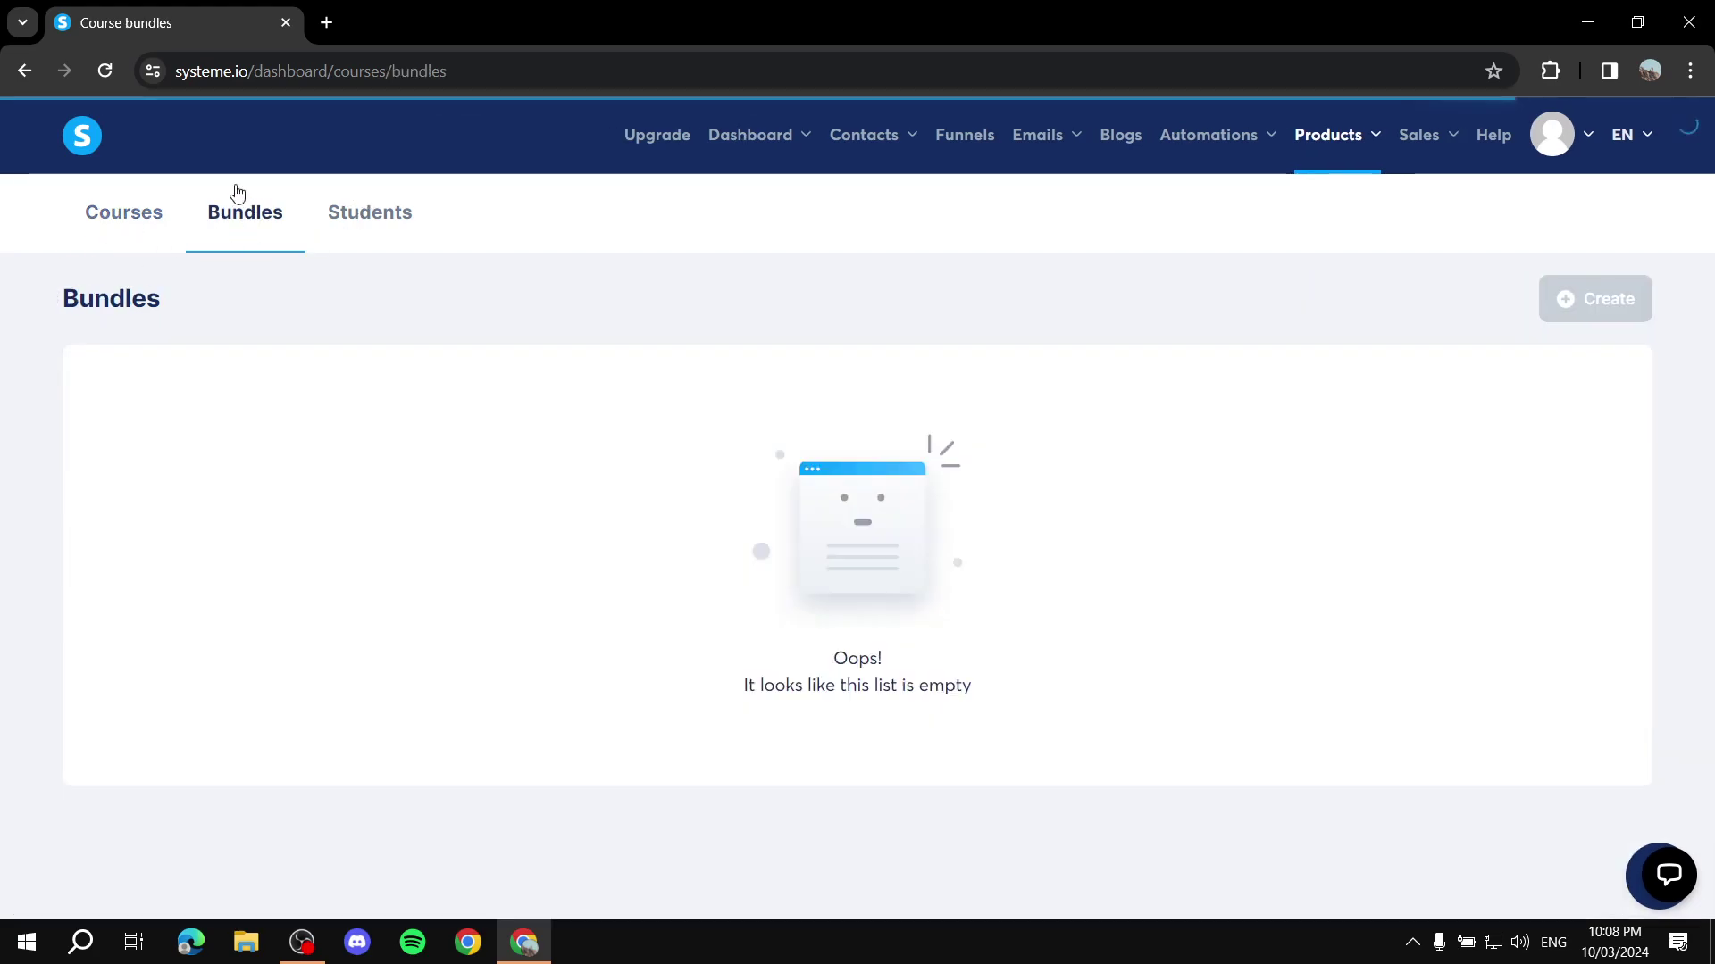
left_click(235, 221)
left_click(370, 214)
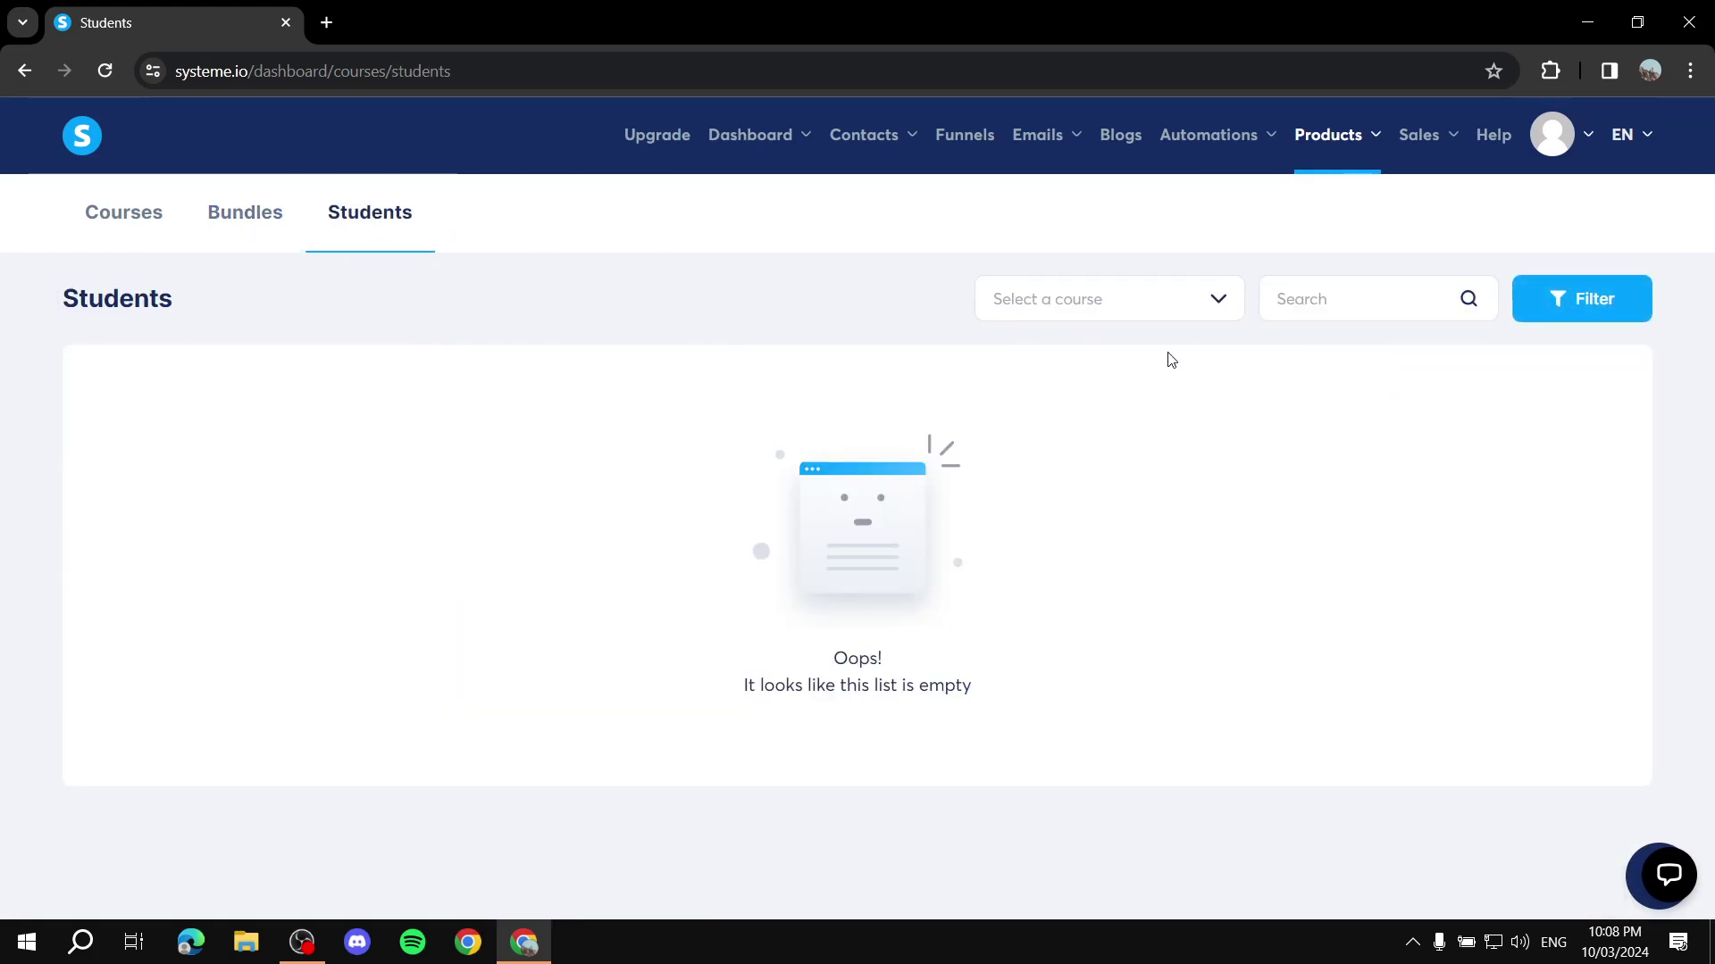
left_click(142, 221)
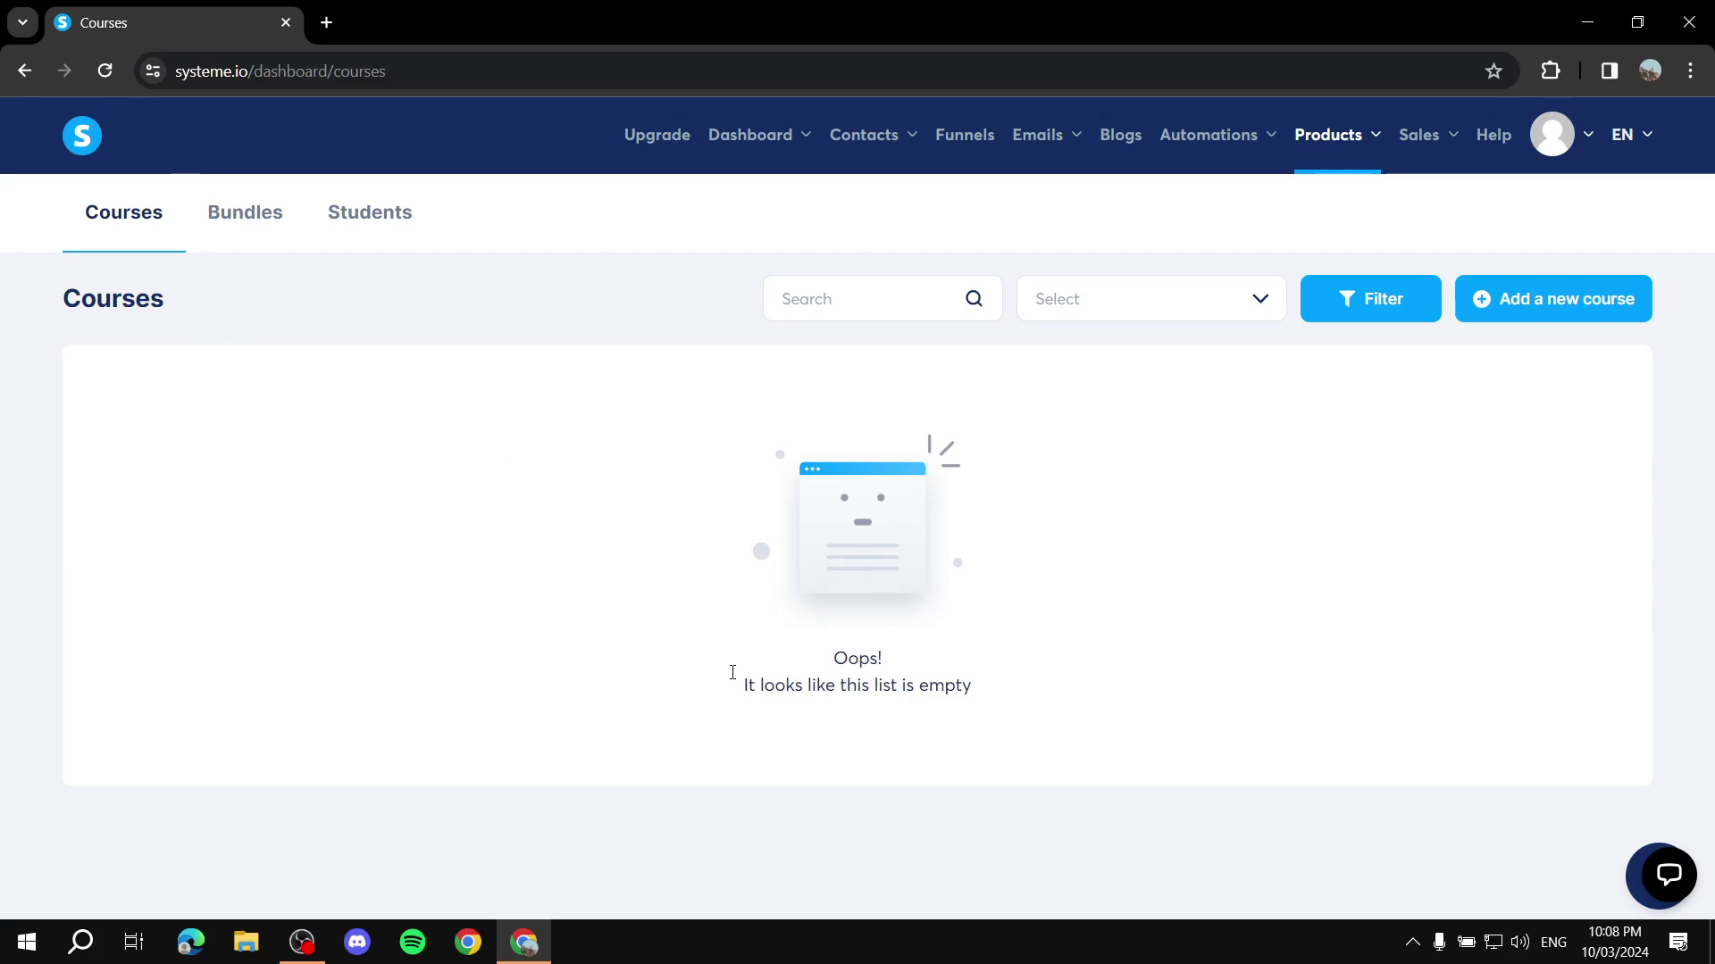
left_click_drag(763, 684, 1049, 708)
left_click(1035, 715)
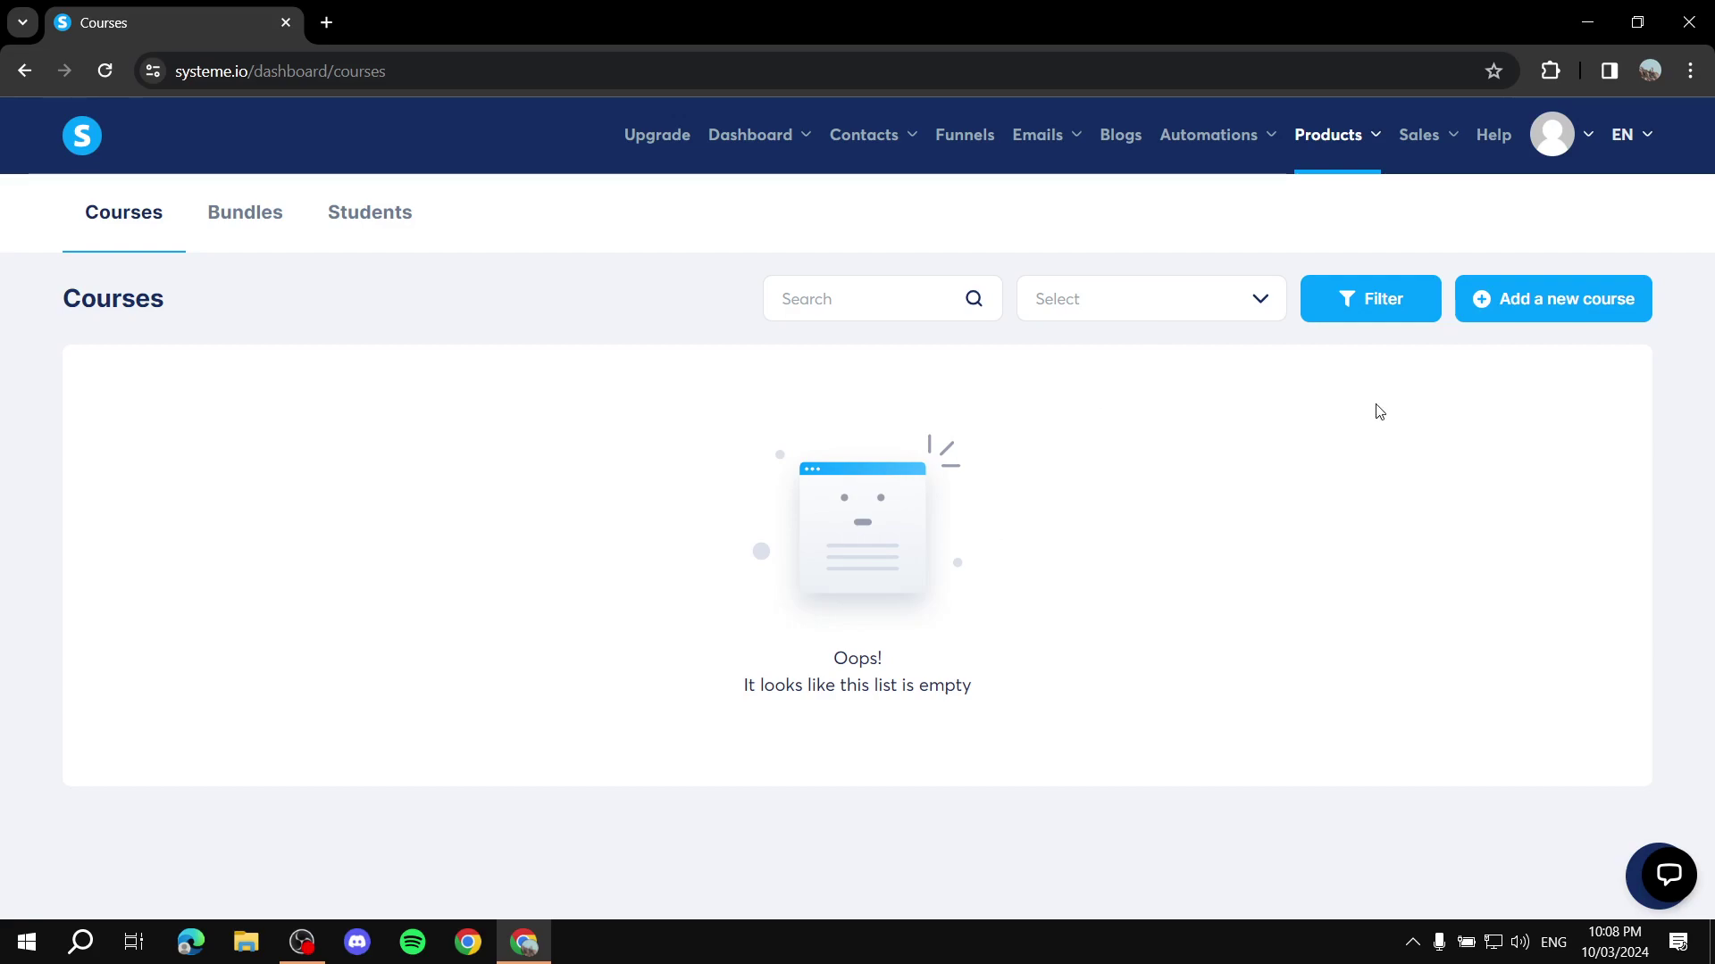
Step: Start a new course and title it "Example Course"
left_click(1595, 299)
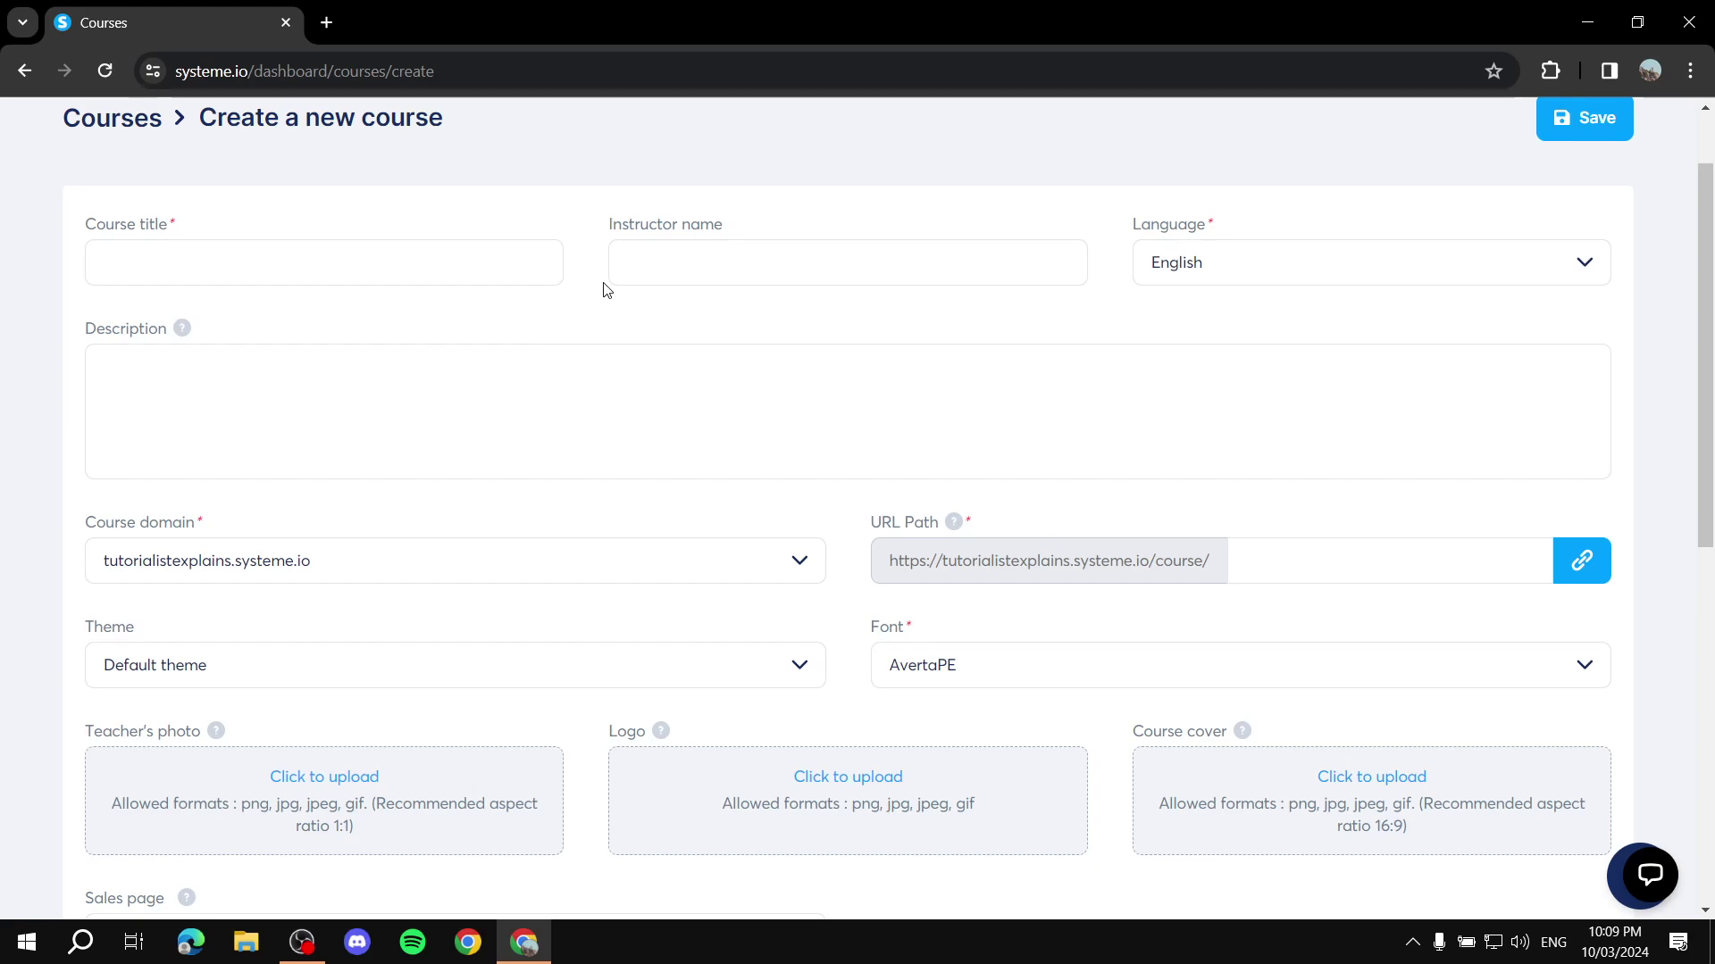
left_click(497, 252)
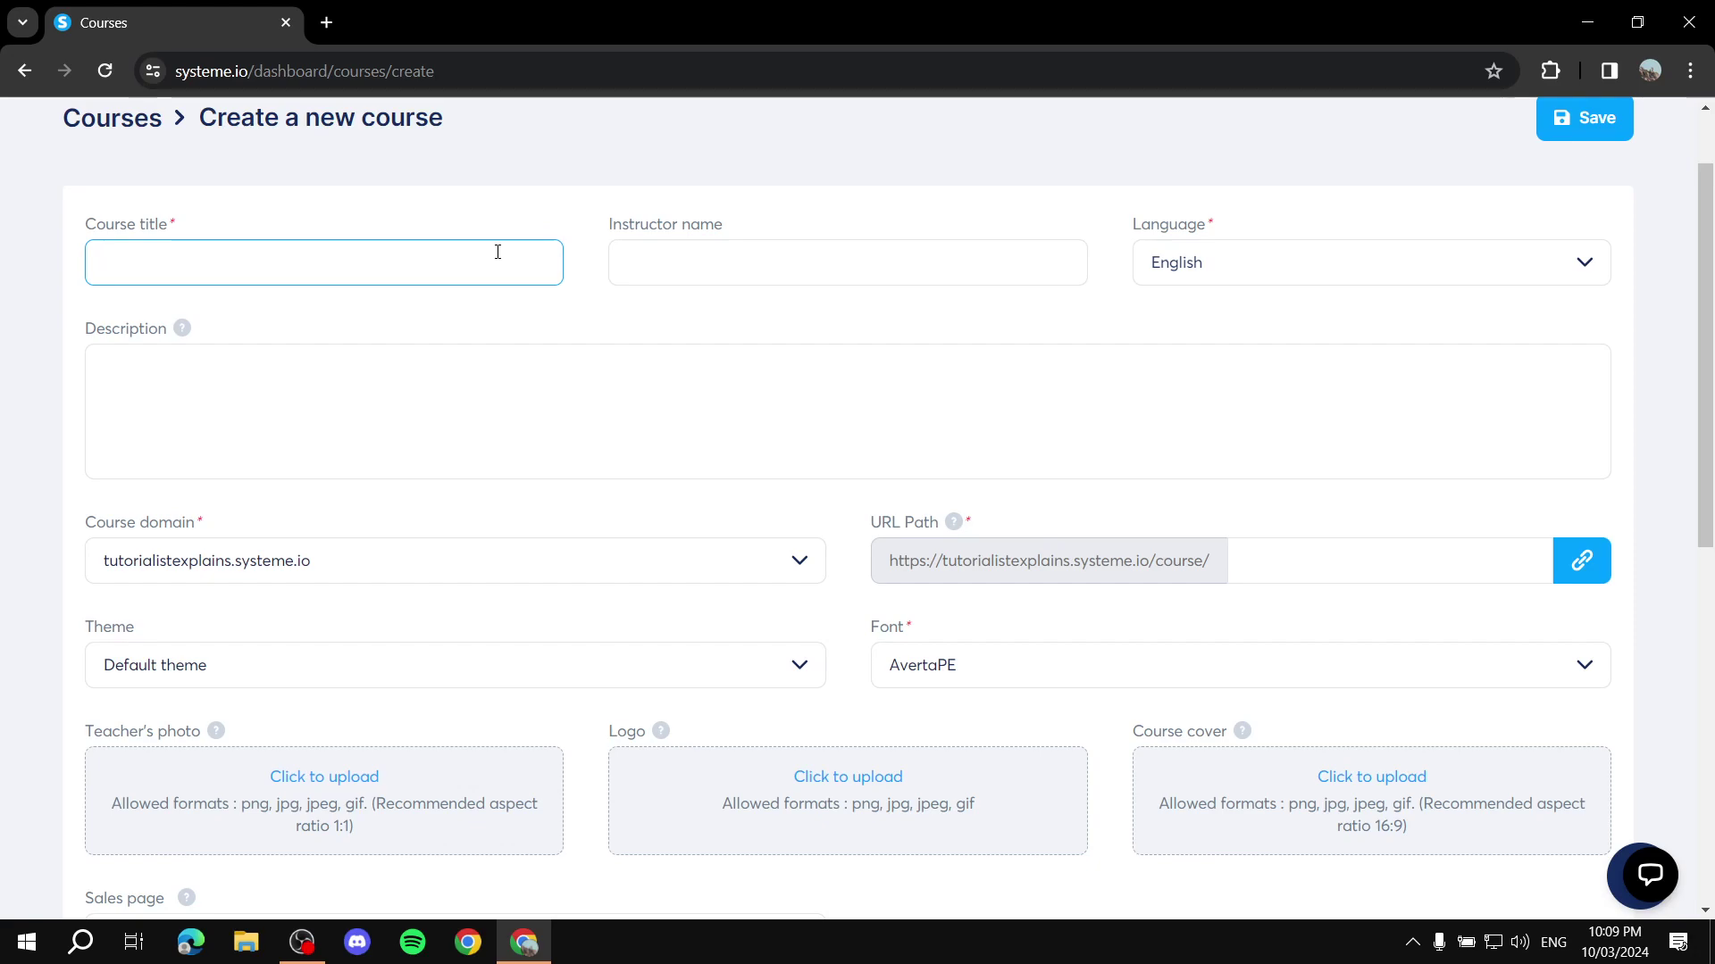
type("E")
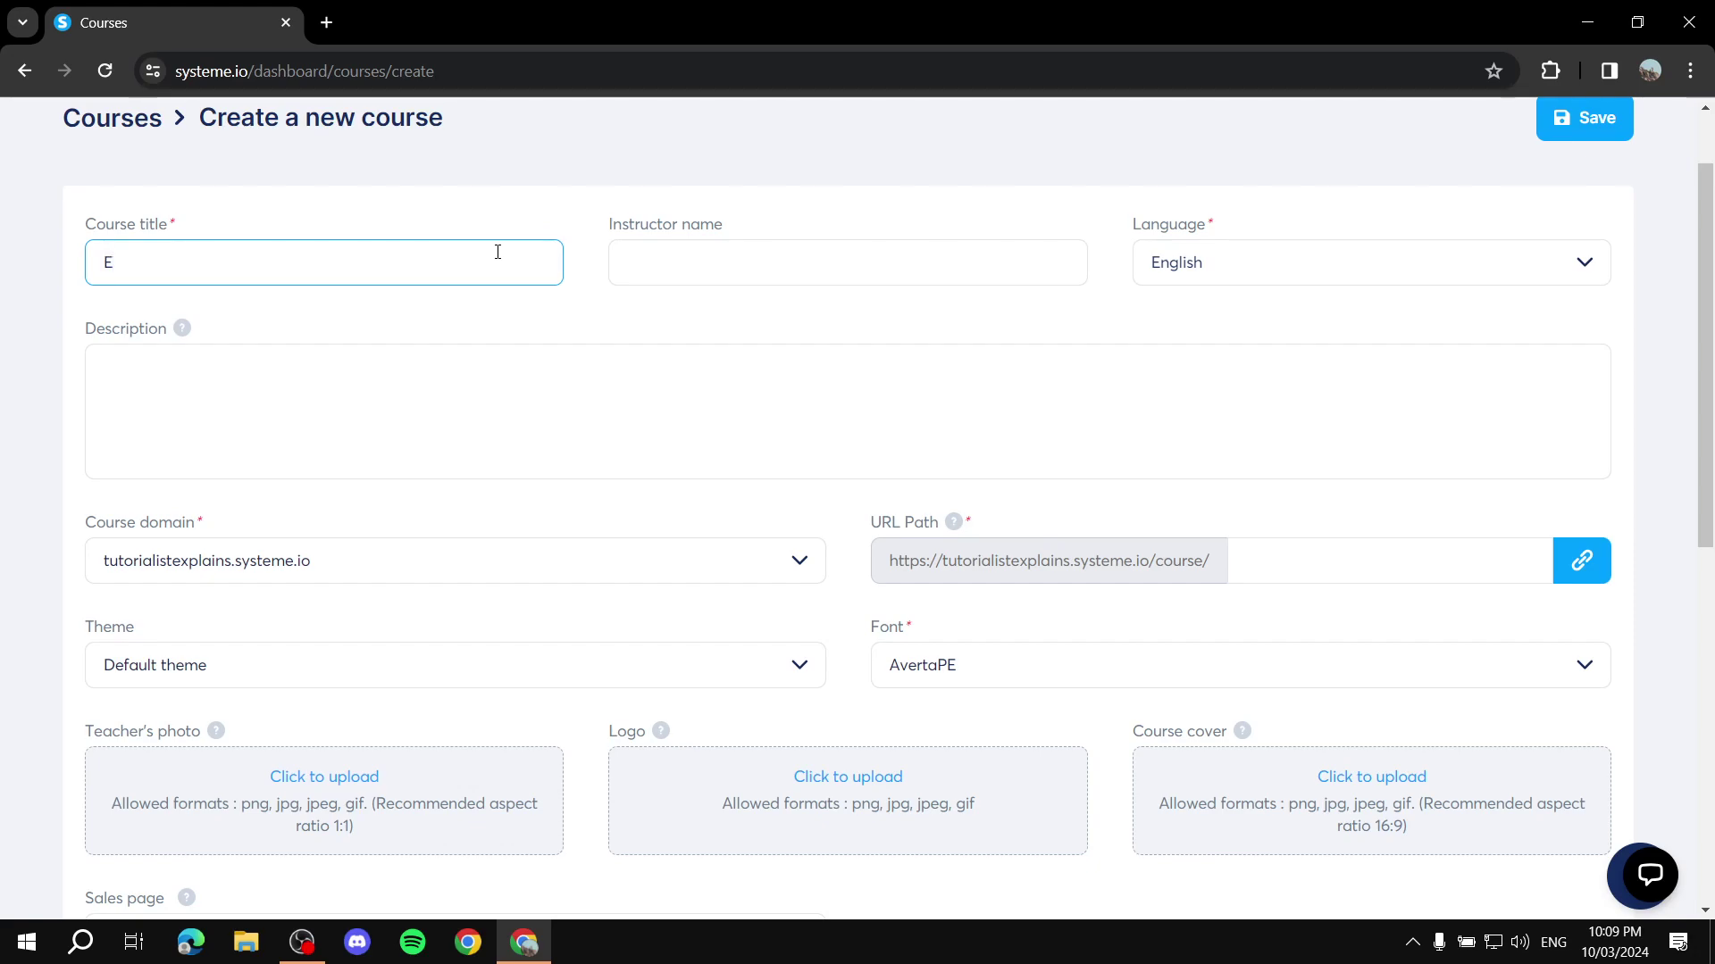
type("xample Course")
Step: Fill in "Tuturoialist" as the instructor name and "Enter the desc in here." as the course description
left_click(708, 272)
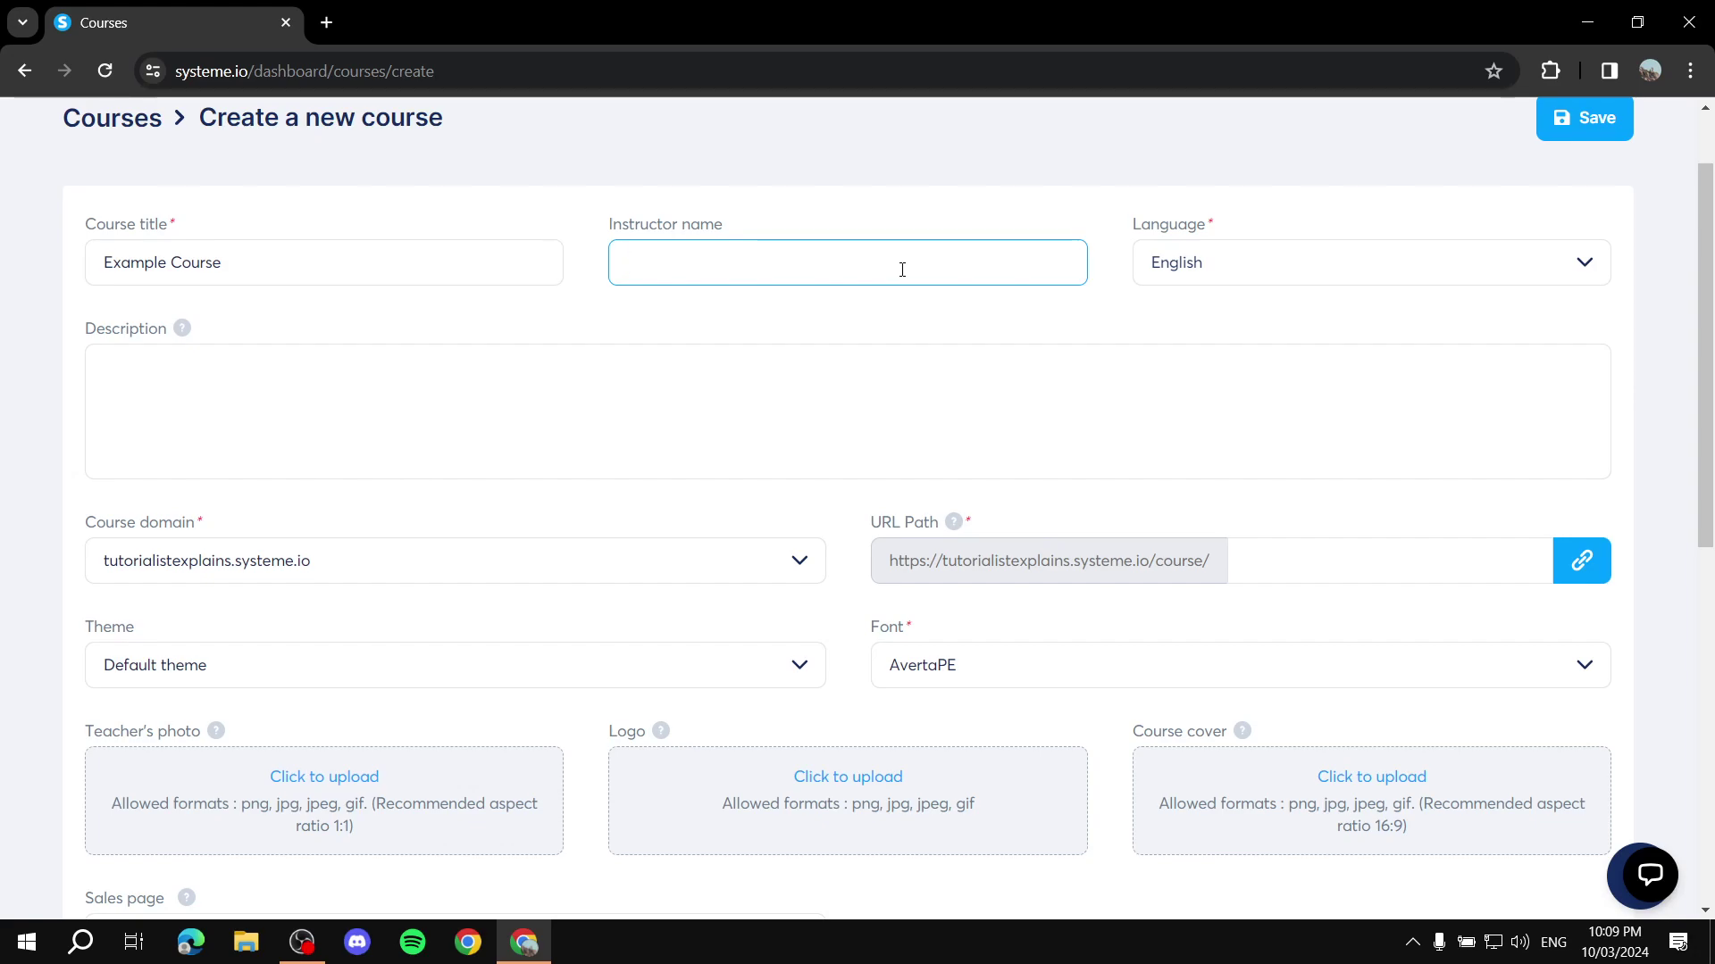
type("Tuturoialist")
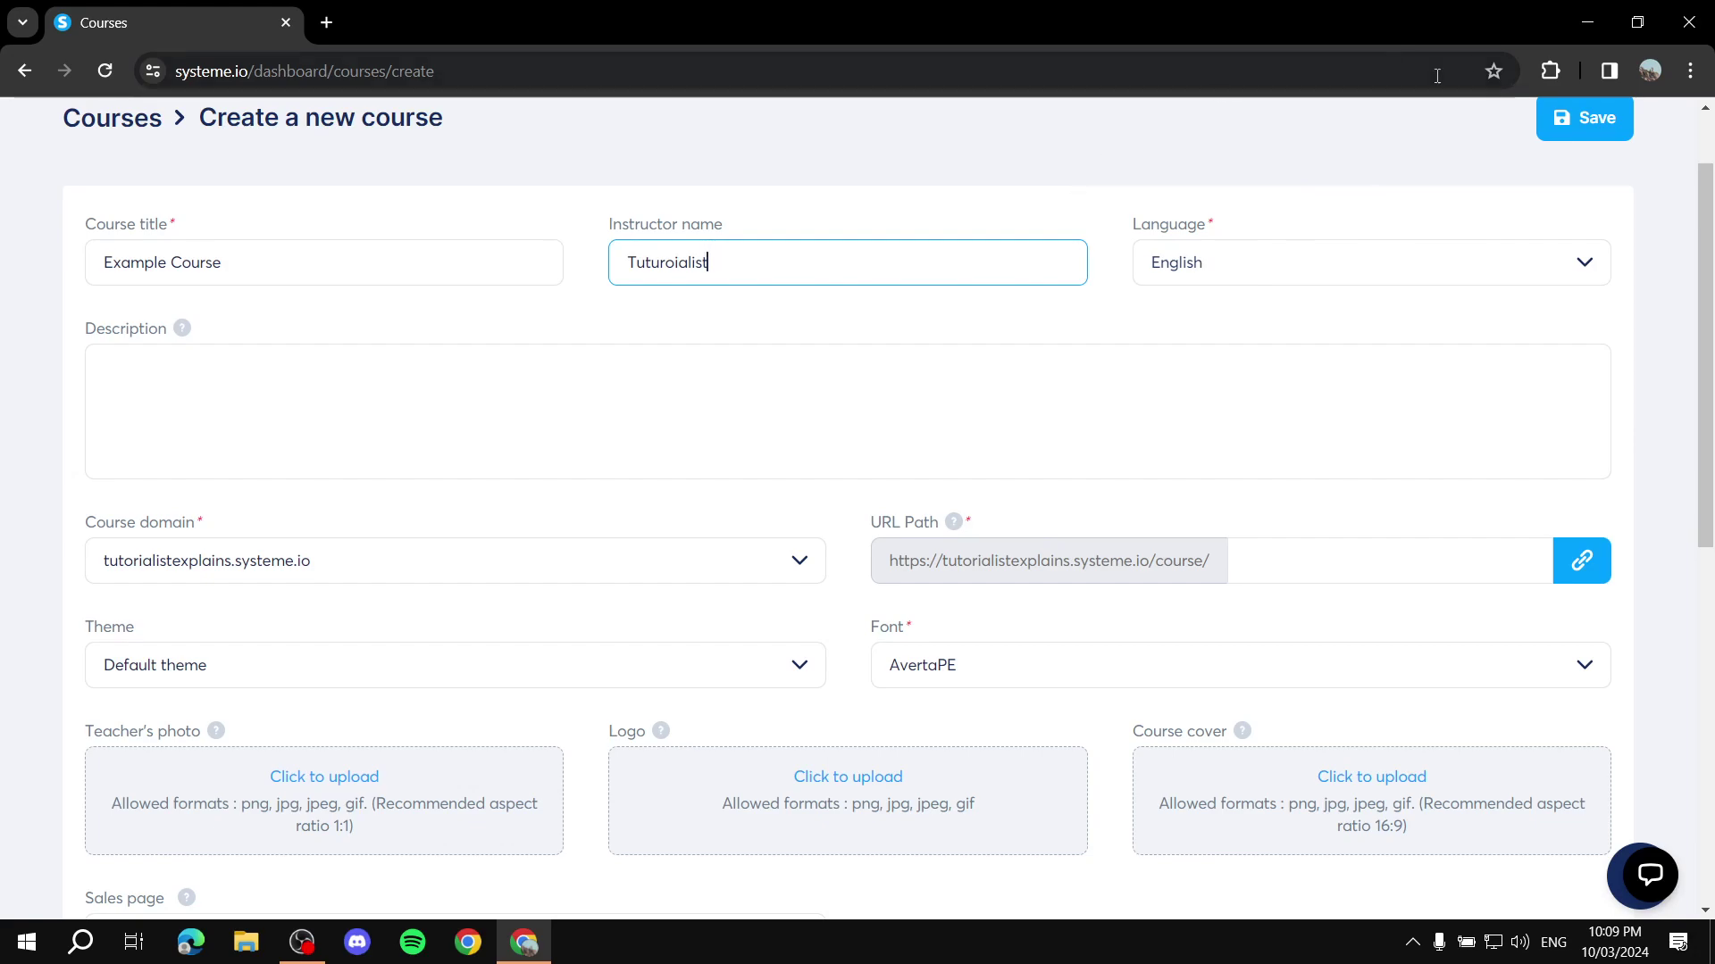
left_click(321, 369)
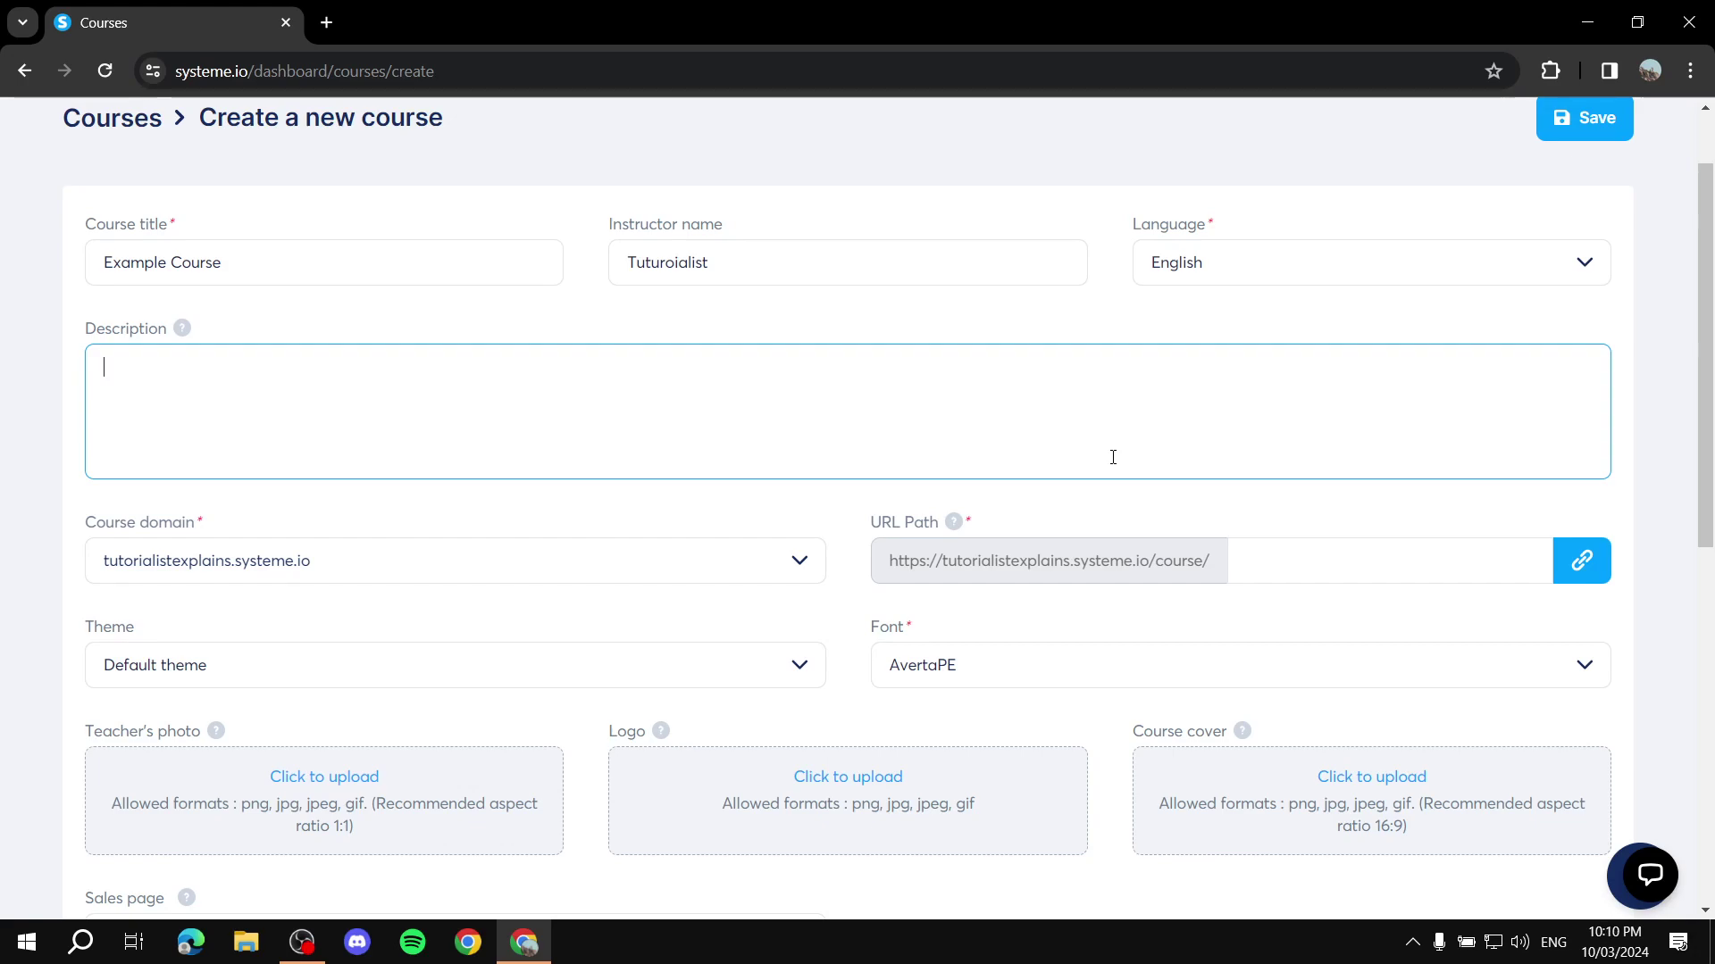
type("Enter the desc ")
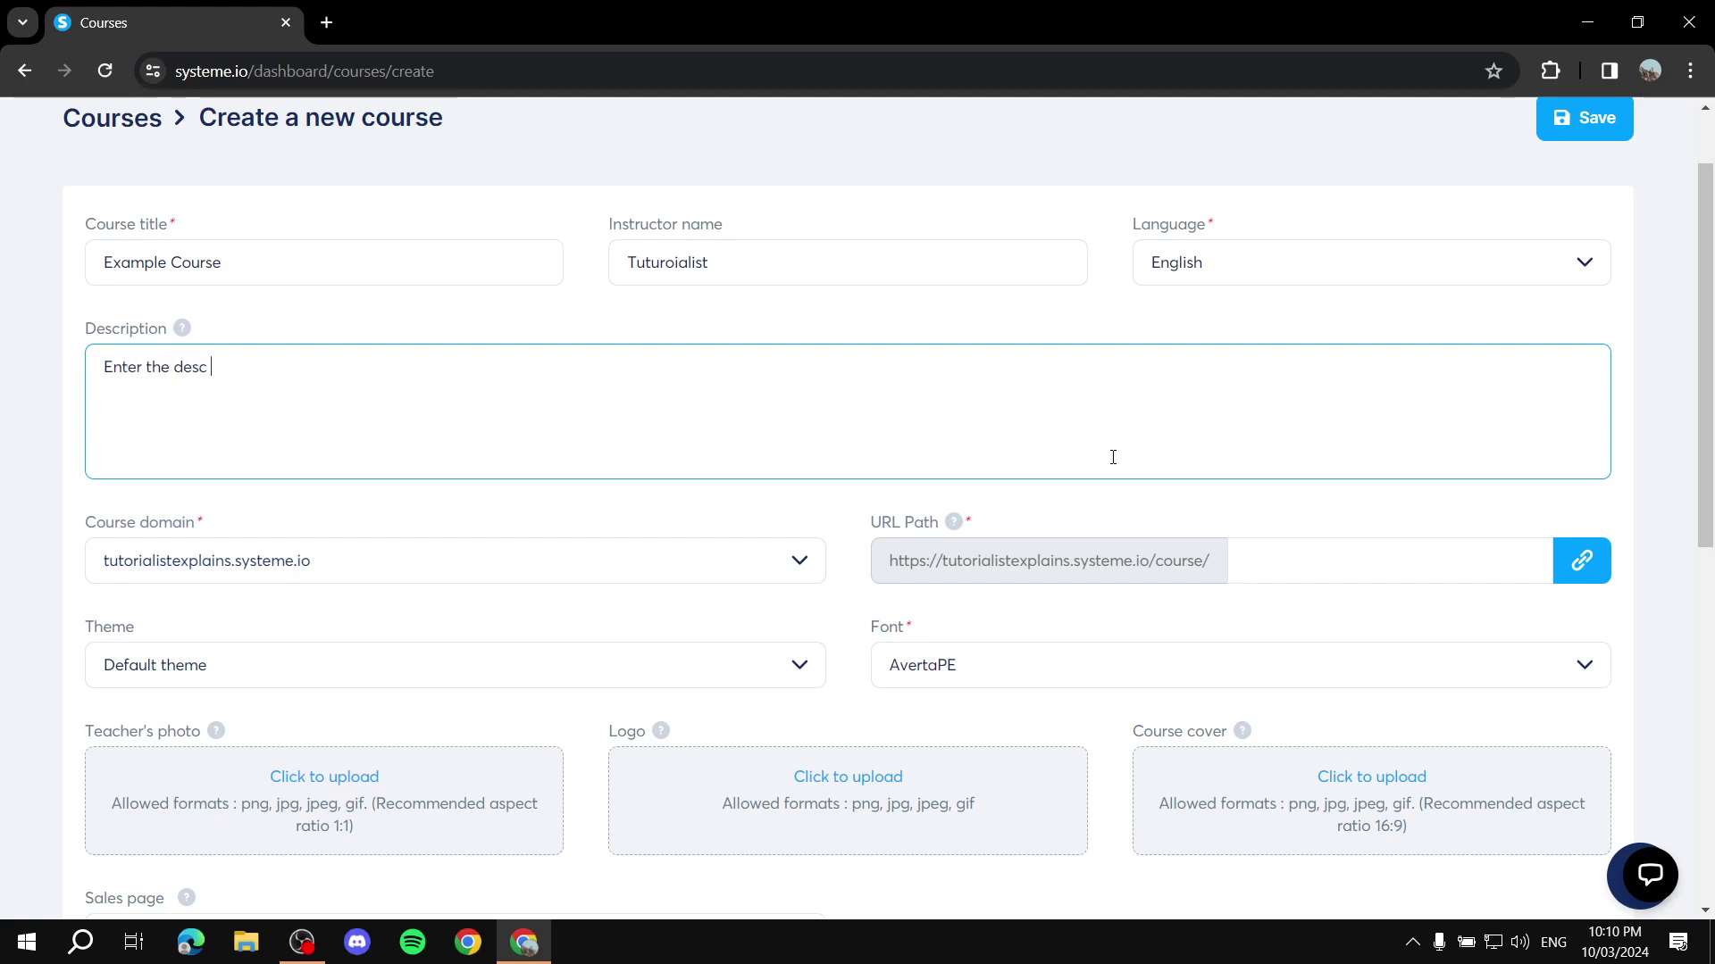
type("in here.")
Step: Examine which domains are available for the course and review the fields of the course form
scroll(277, 487, "down", 1)
left_click(809, 456)
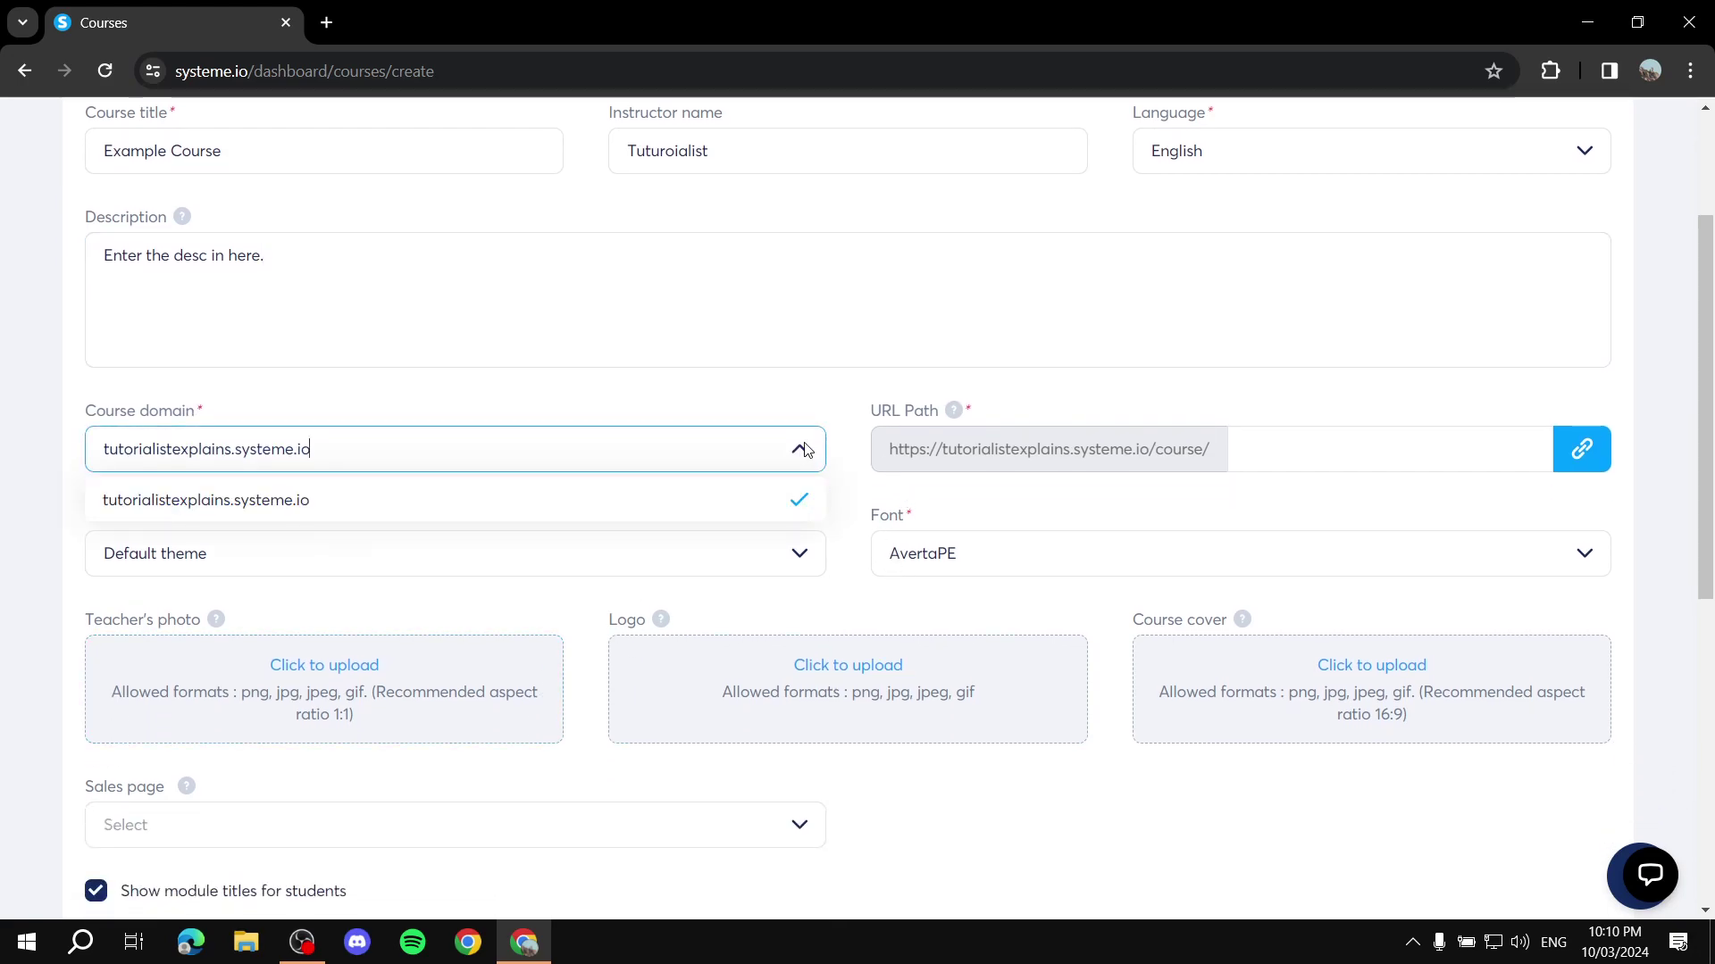
left_click(805, 451)
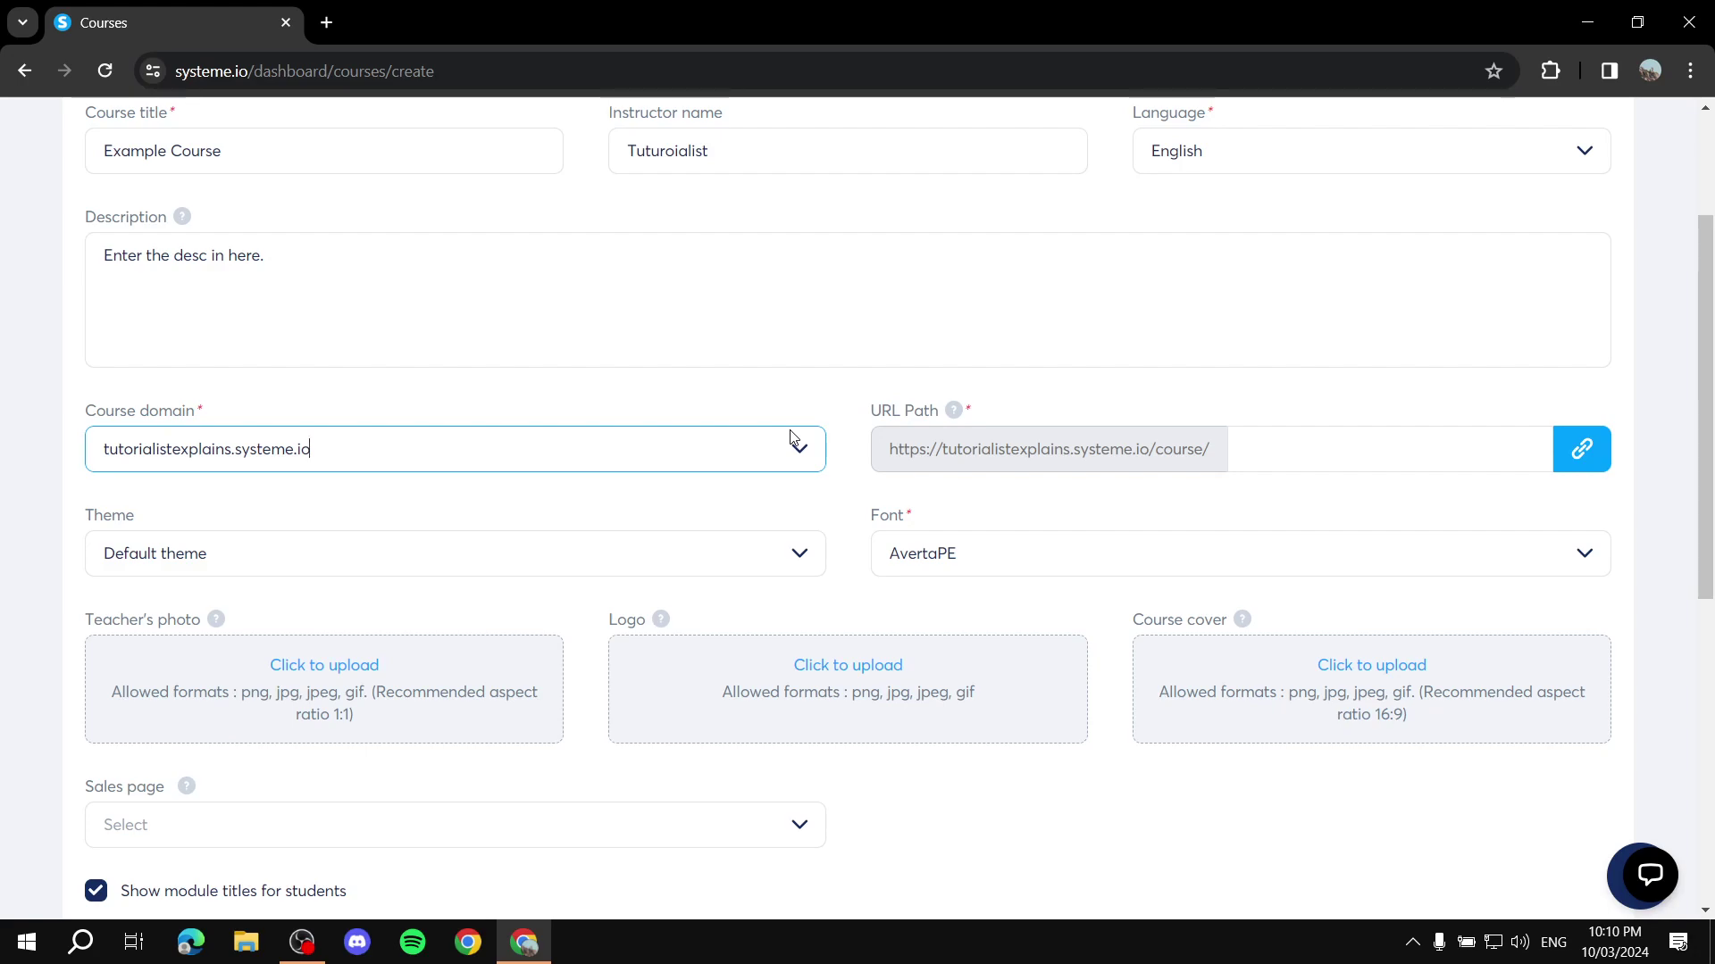
left_click(801, 457)
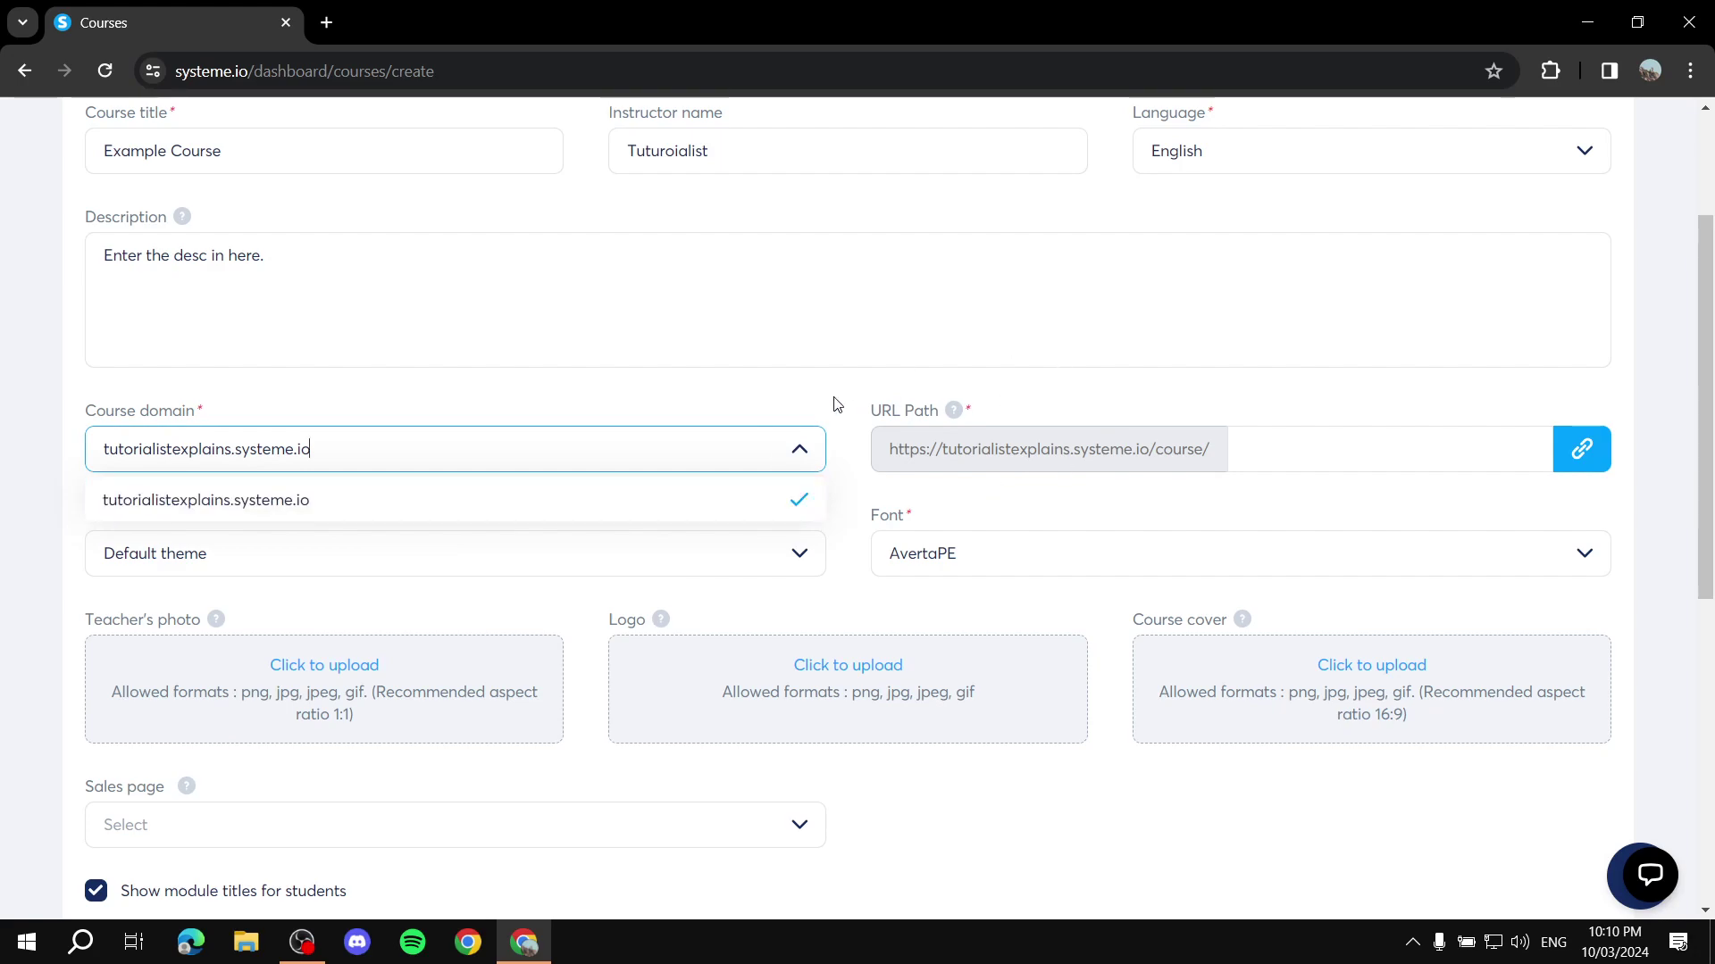
left_click(790, 449)
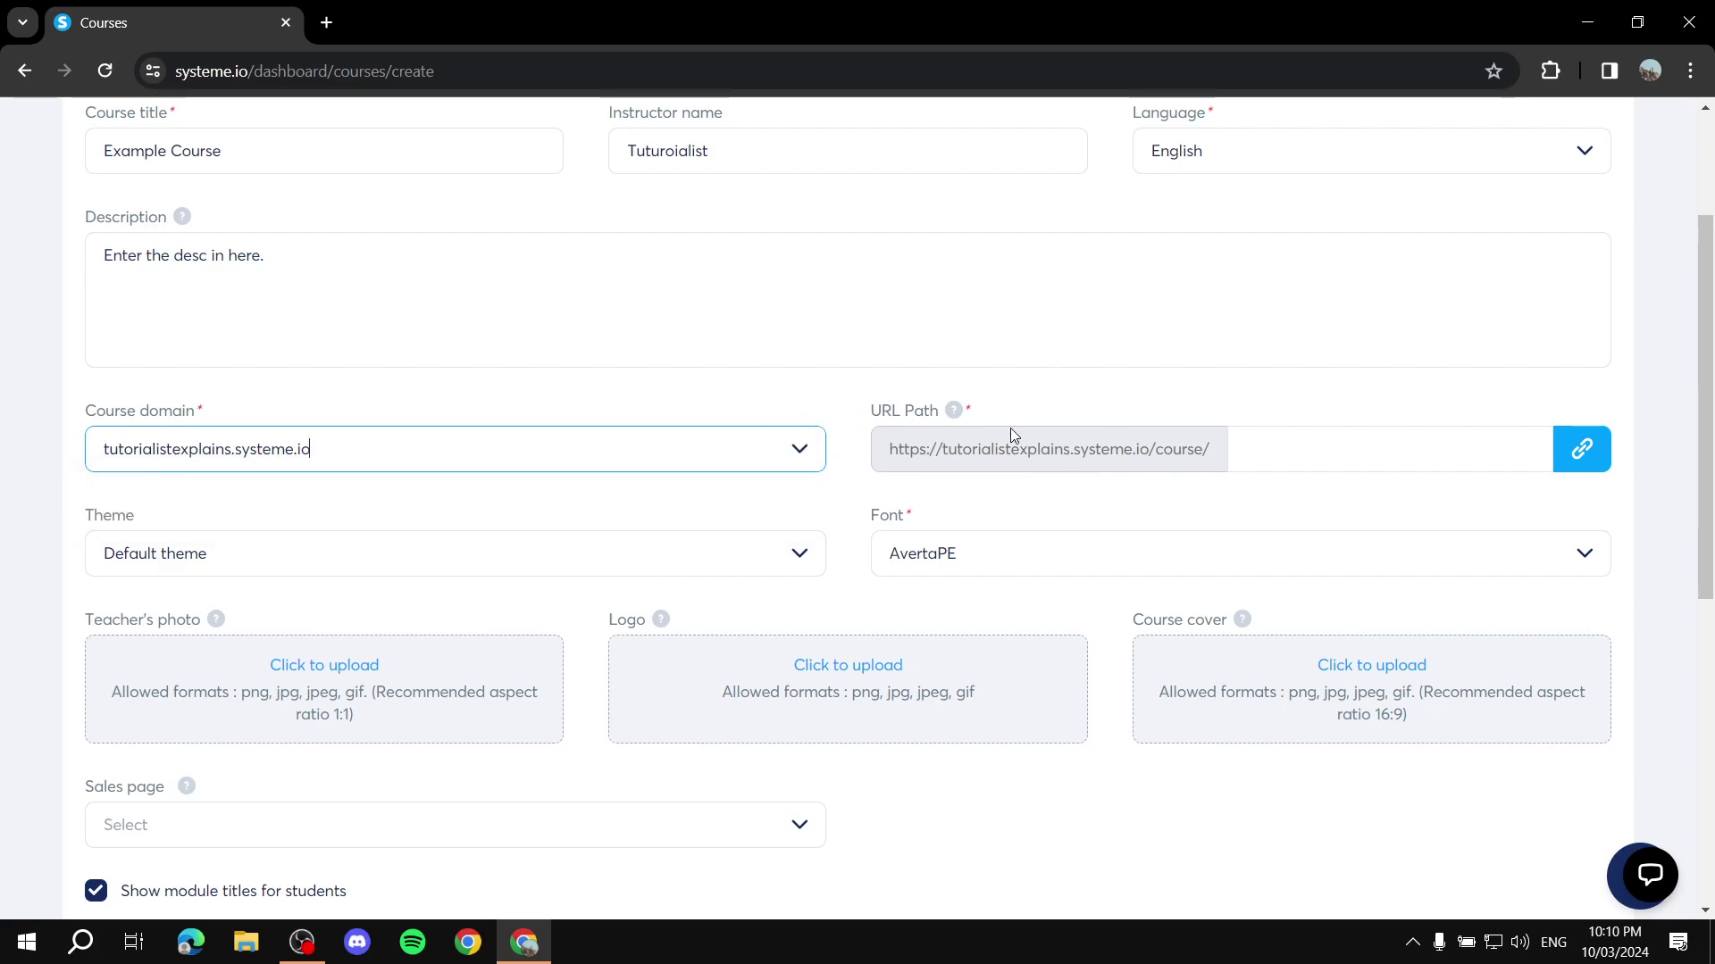
scroll(1014, 432, "up", 3)
scroll(998, 420, "down", 3)
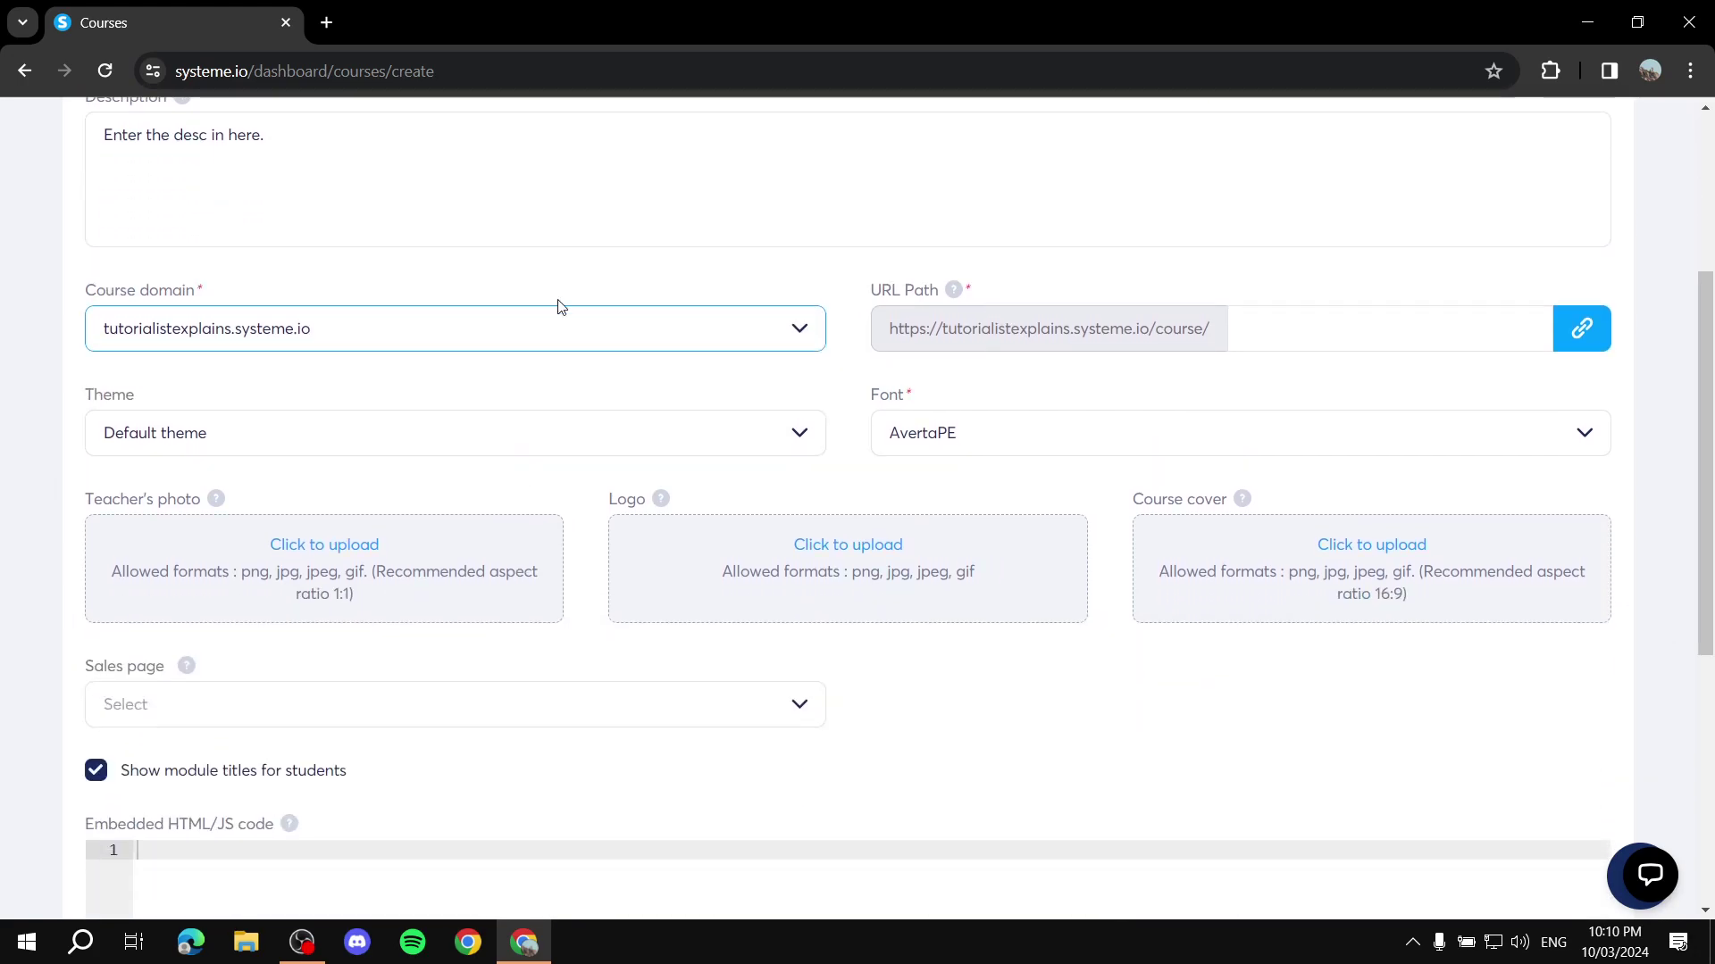
scroll(895, 306, "up", 1)
left_click(760, 442)
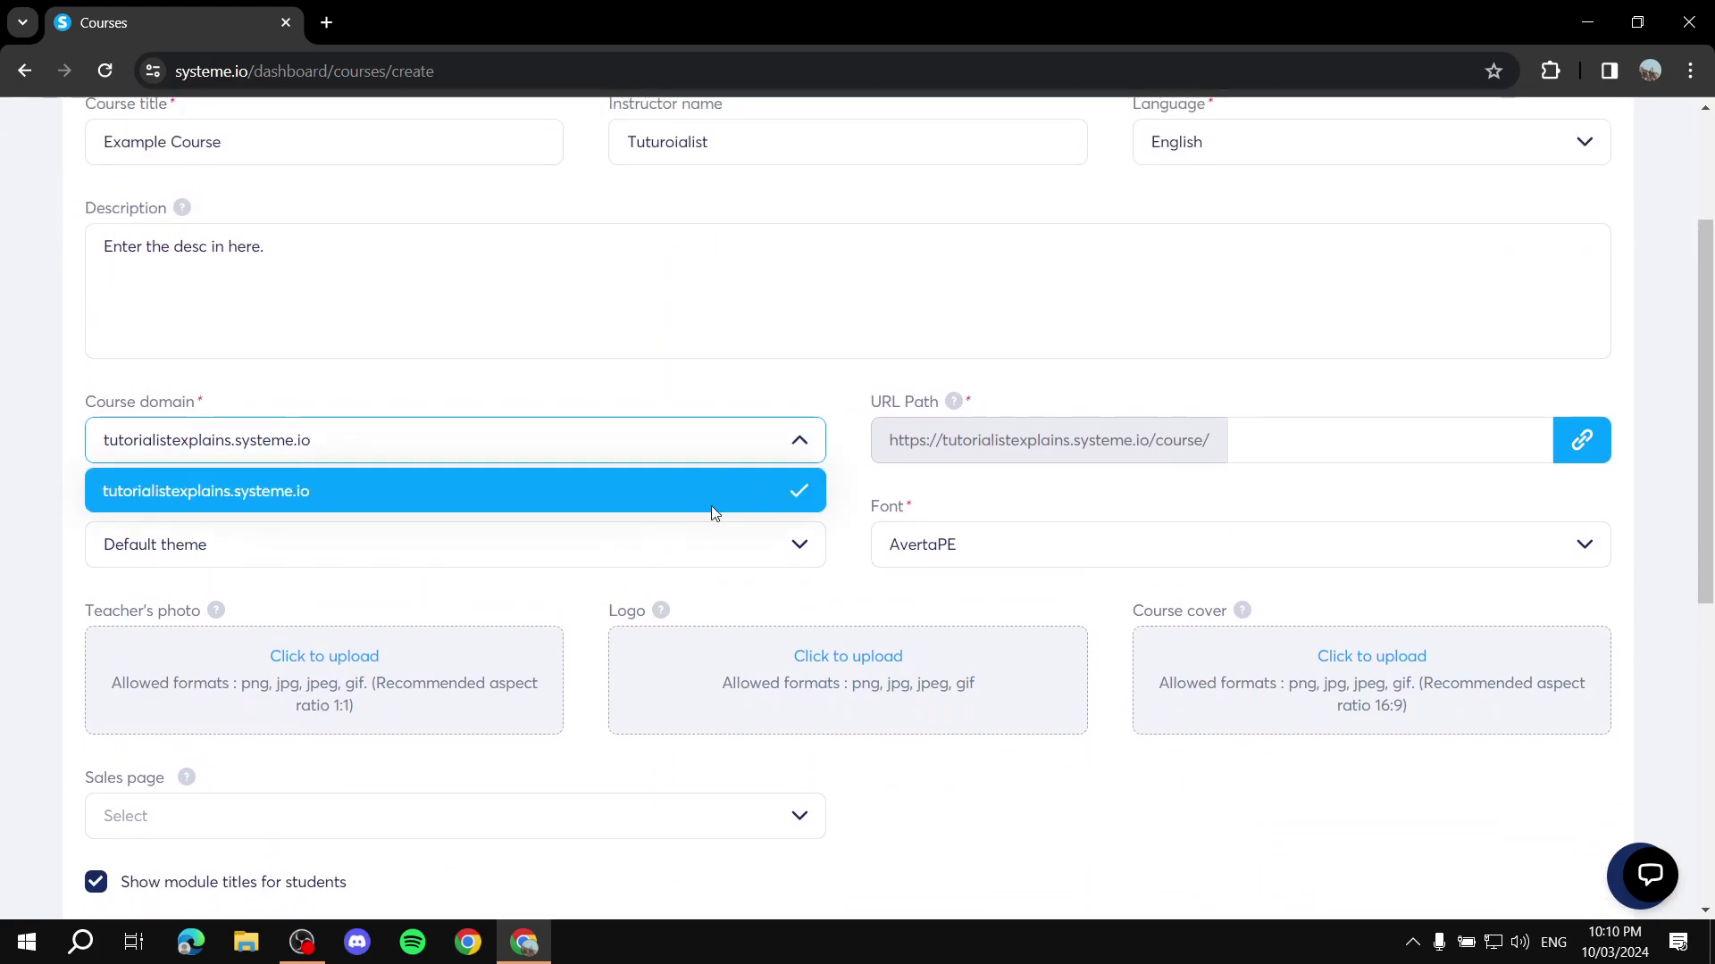
left_click(809, 440)
scroll(822, 451, "up", 3)
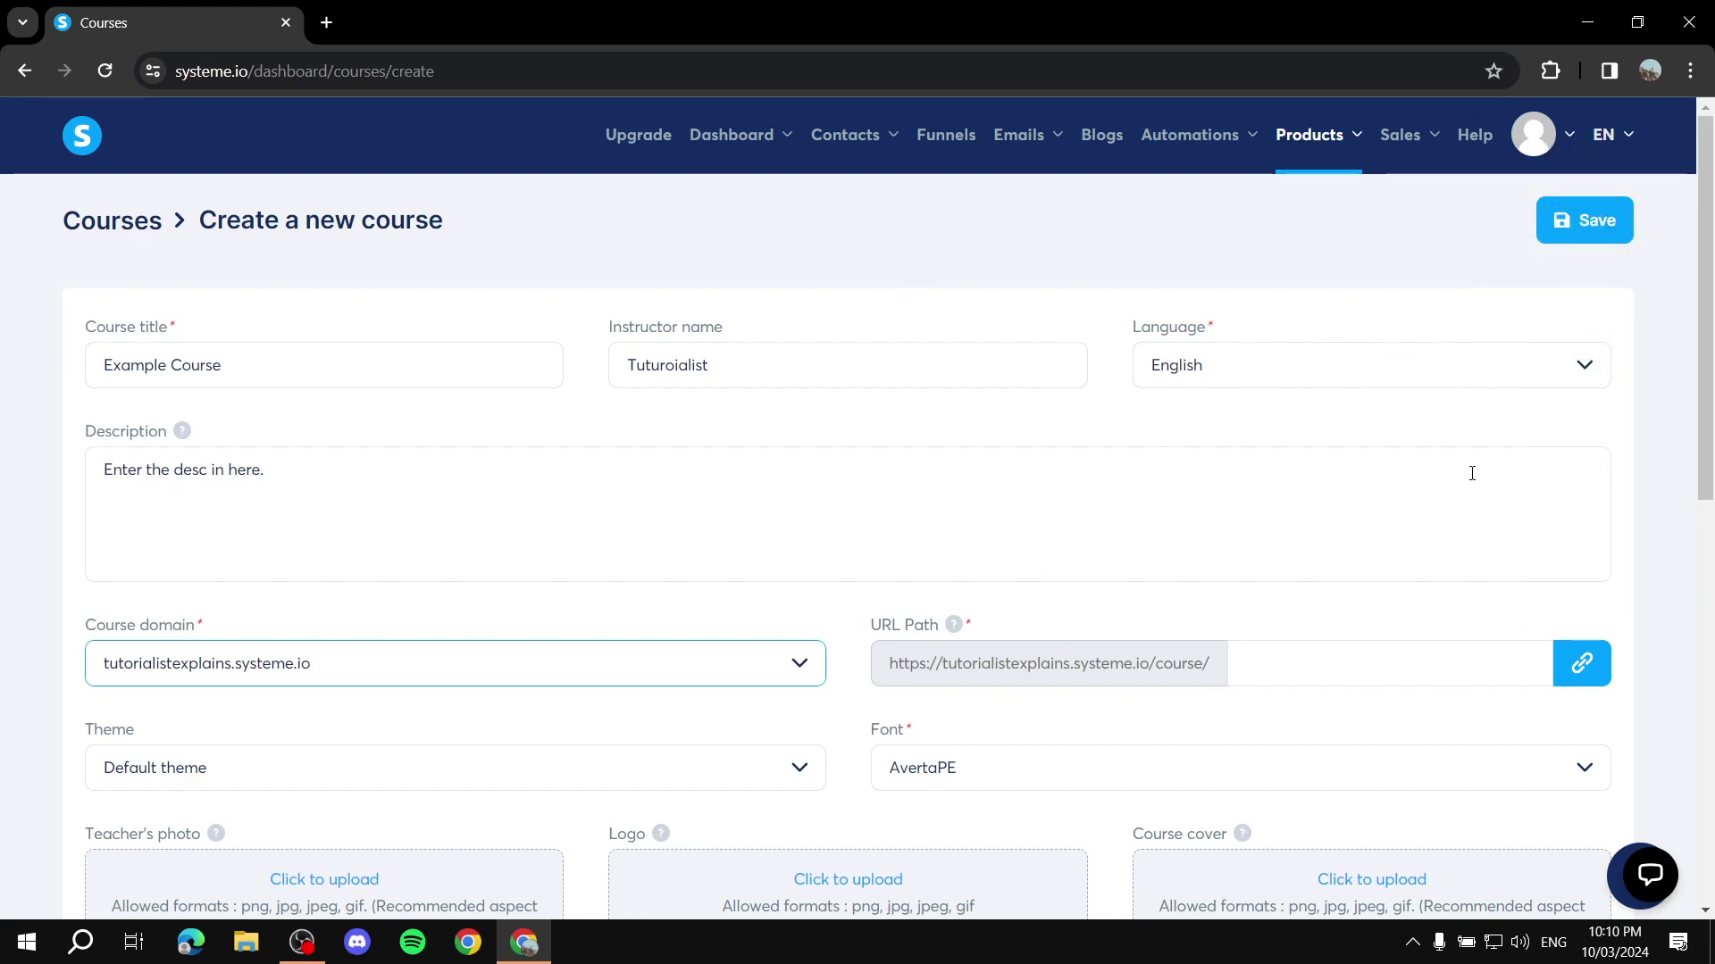
Step: Set the course's URL path to "examplecourse"
scroll(739, 567, "down", 1)
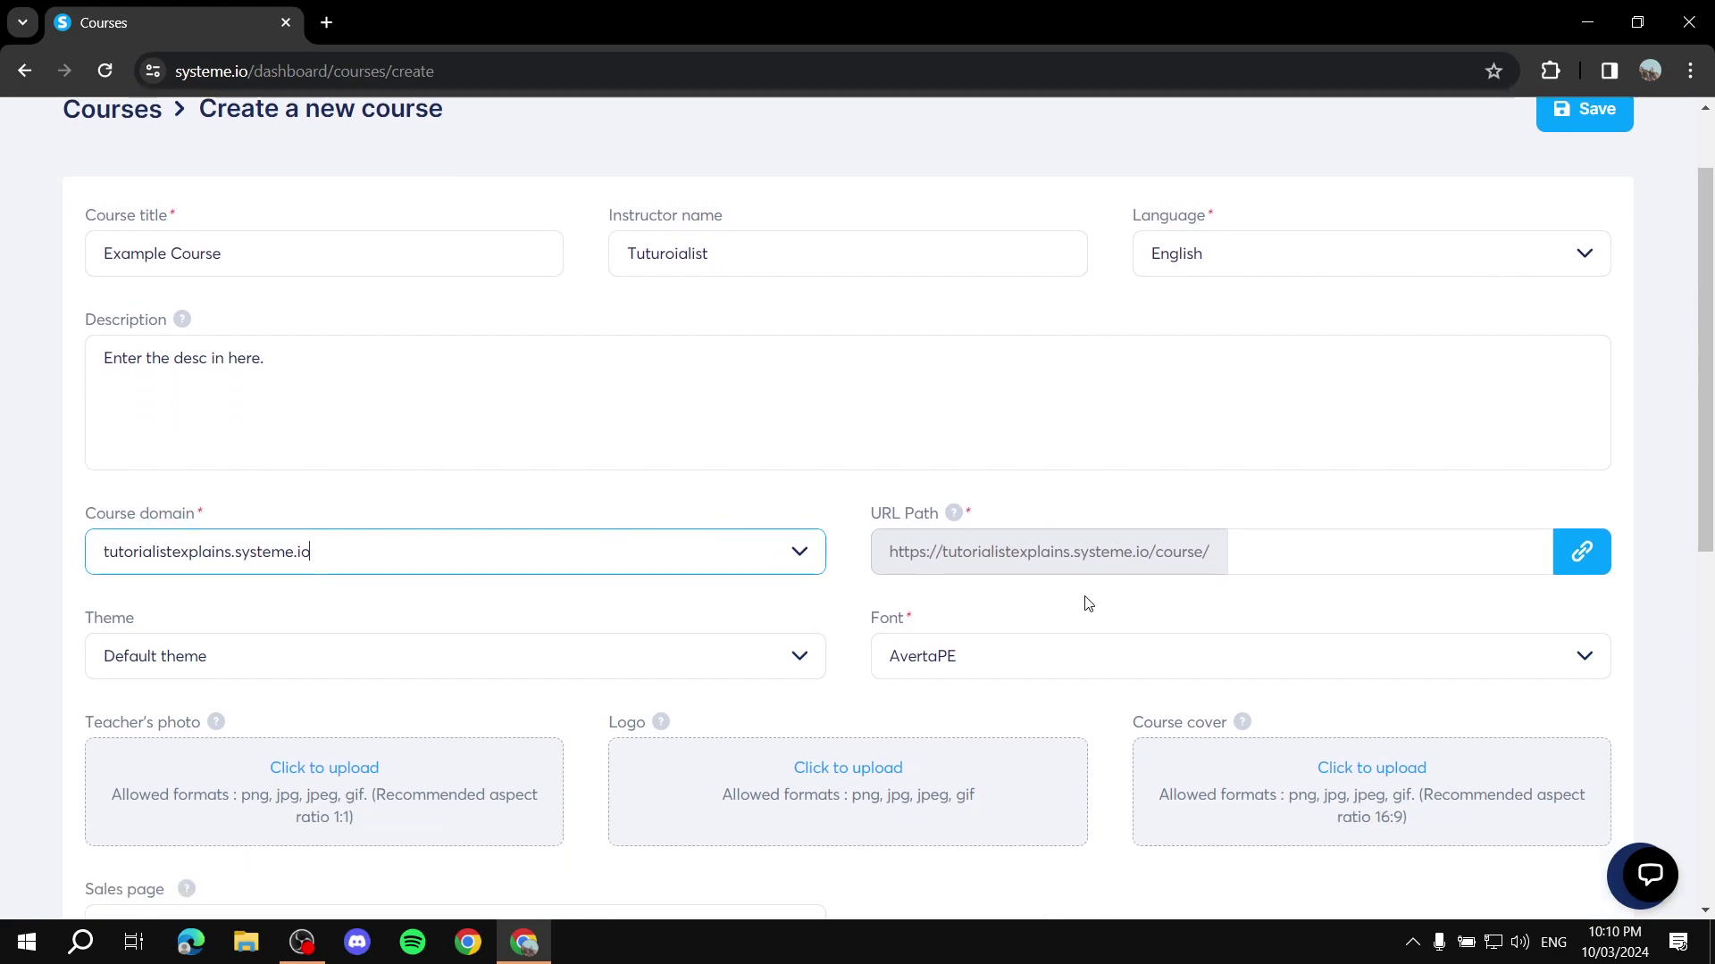
left_click(1321, 555)
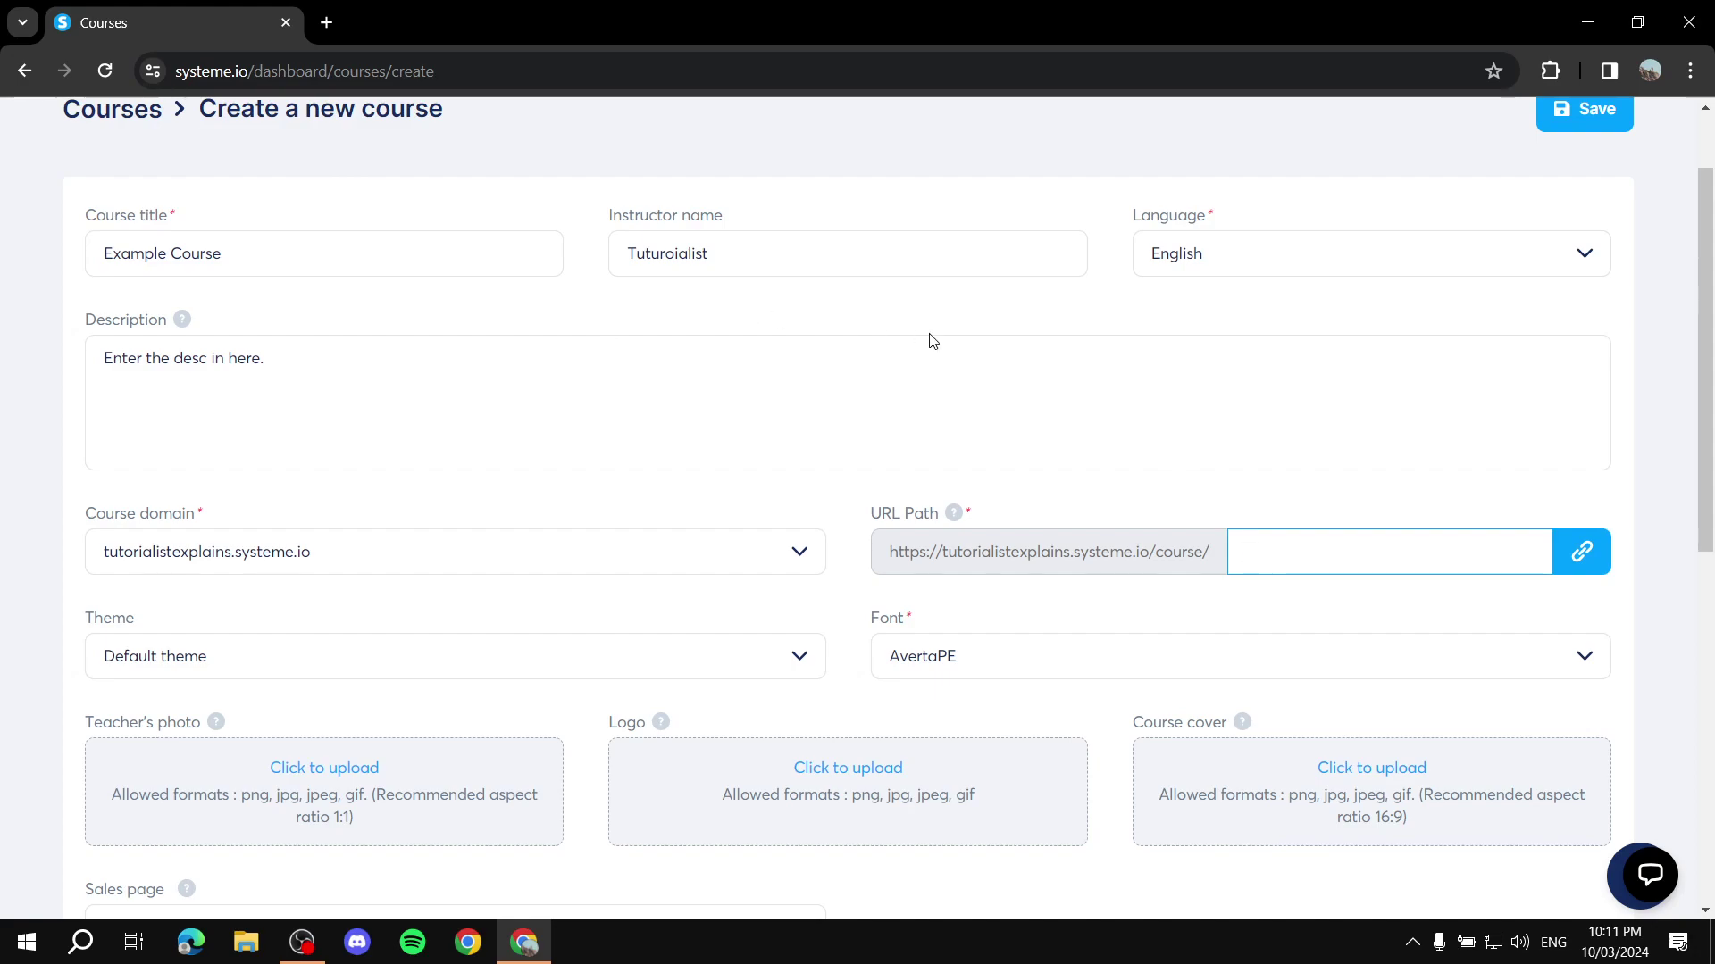
type("mplecourse")
left_click(1318, 456)
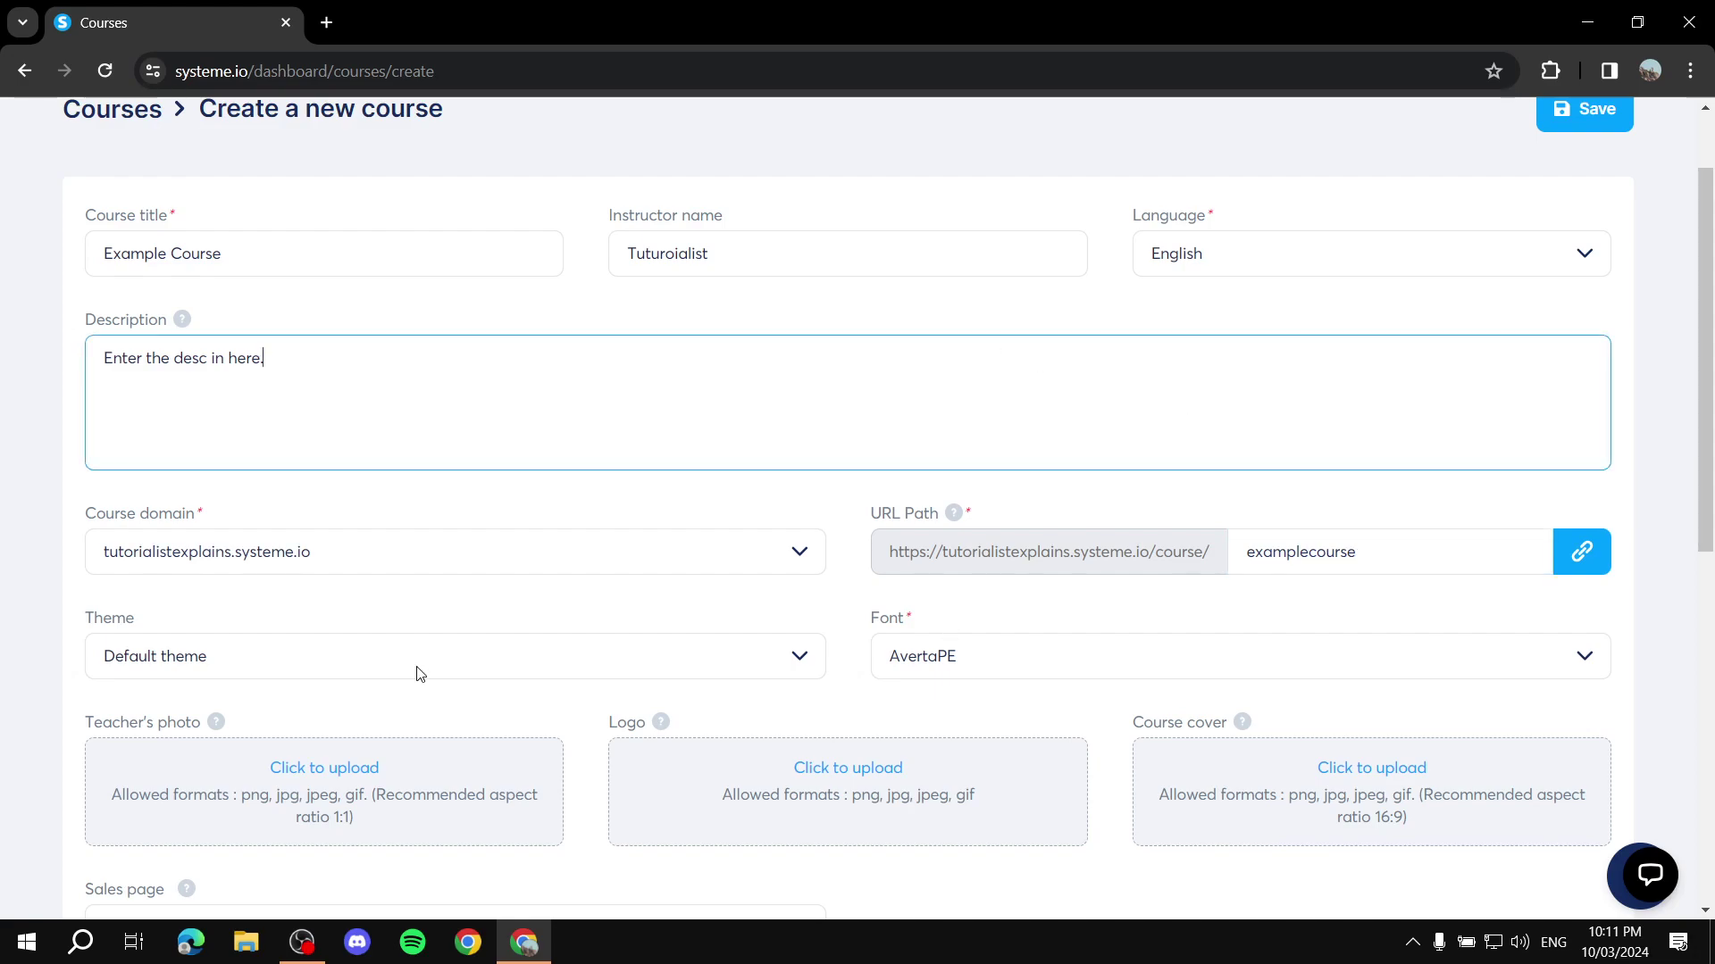
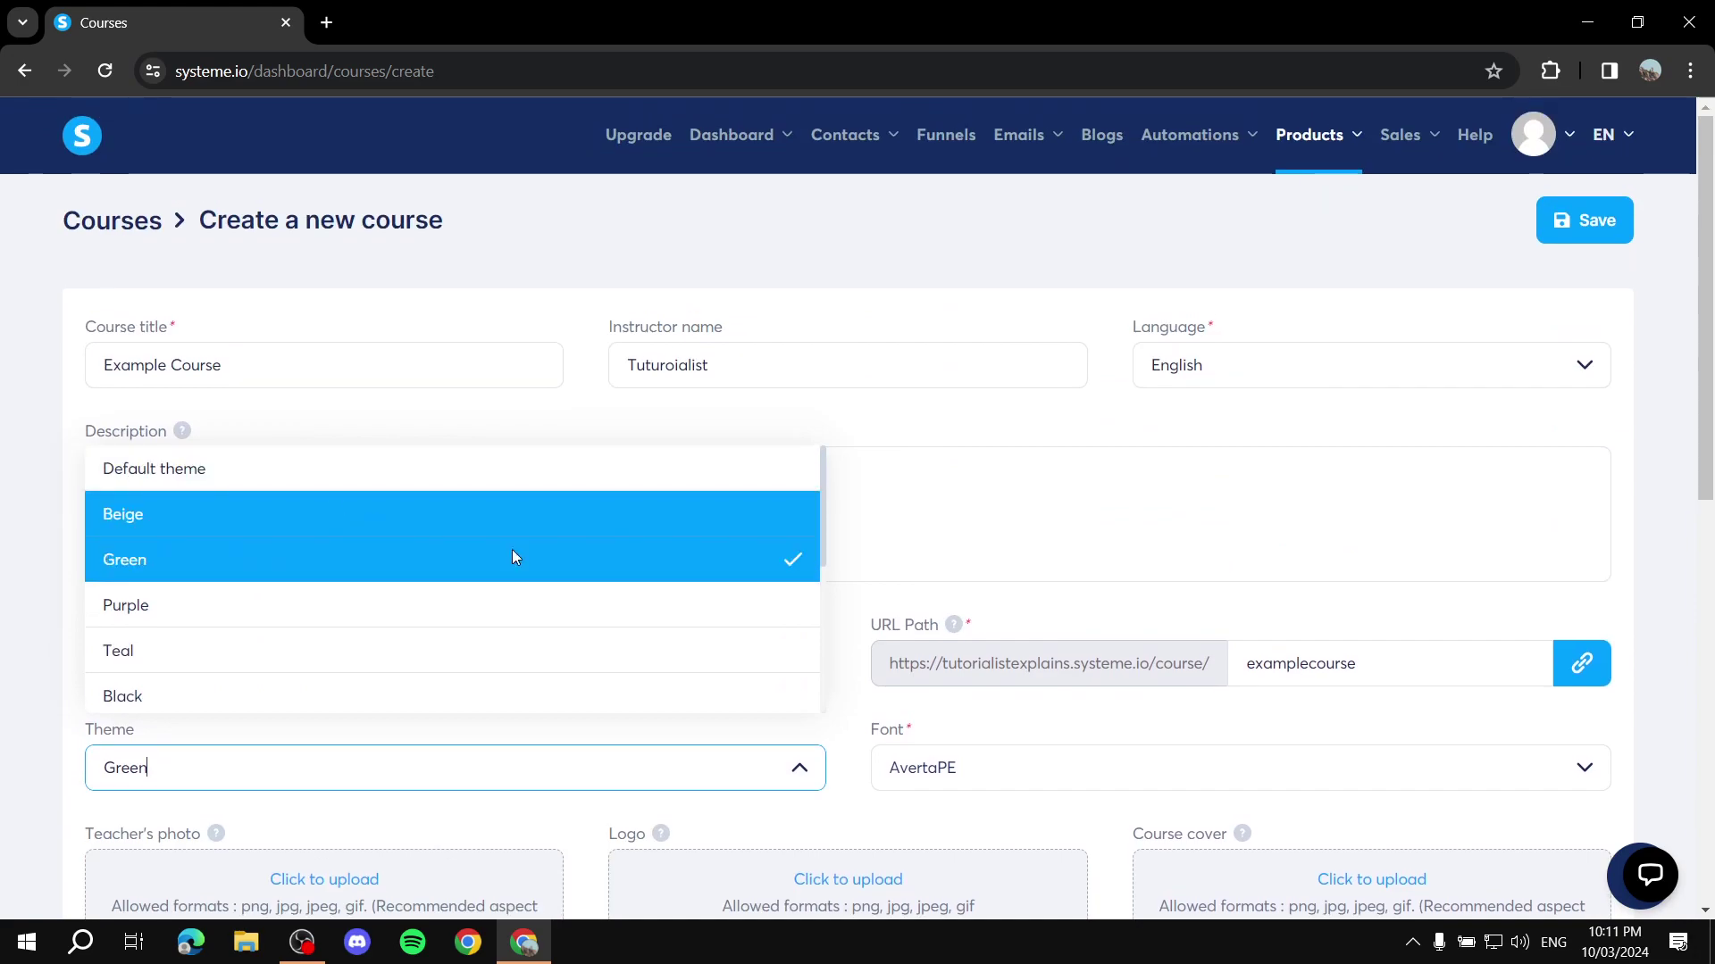
Step: Look through the available course themes and set the theme to Black
scroll(1458, 636, "down", 5)
scroll(437, 429, "up", 4)
scroll(308, 360, "down", 4)
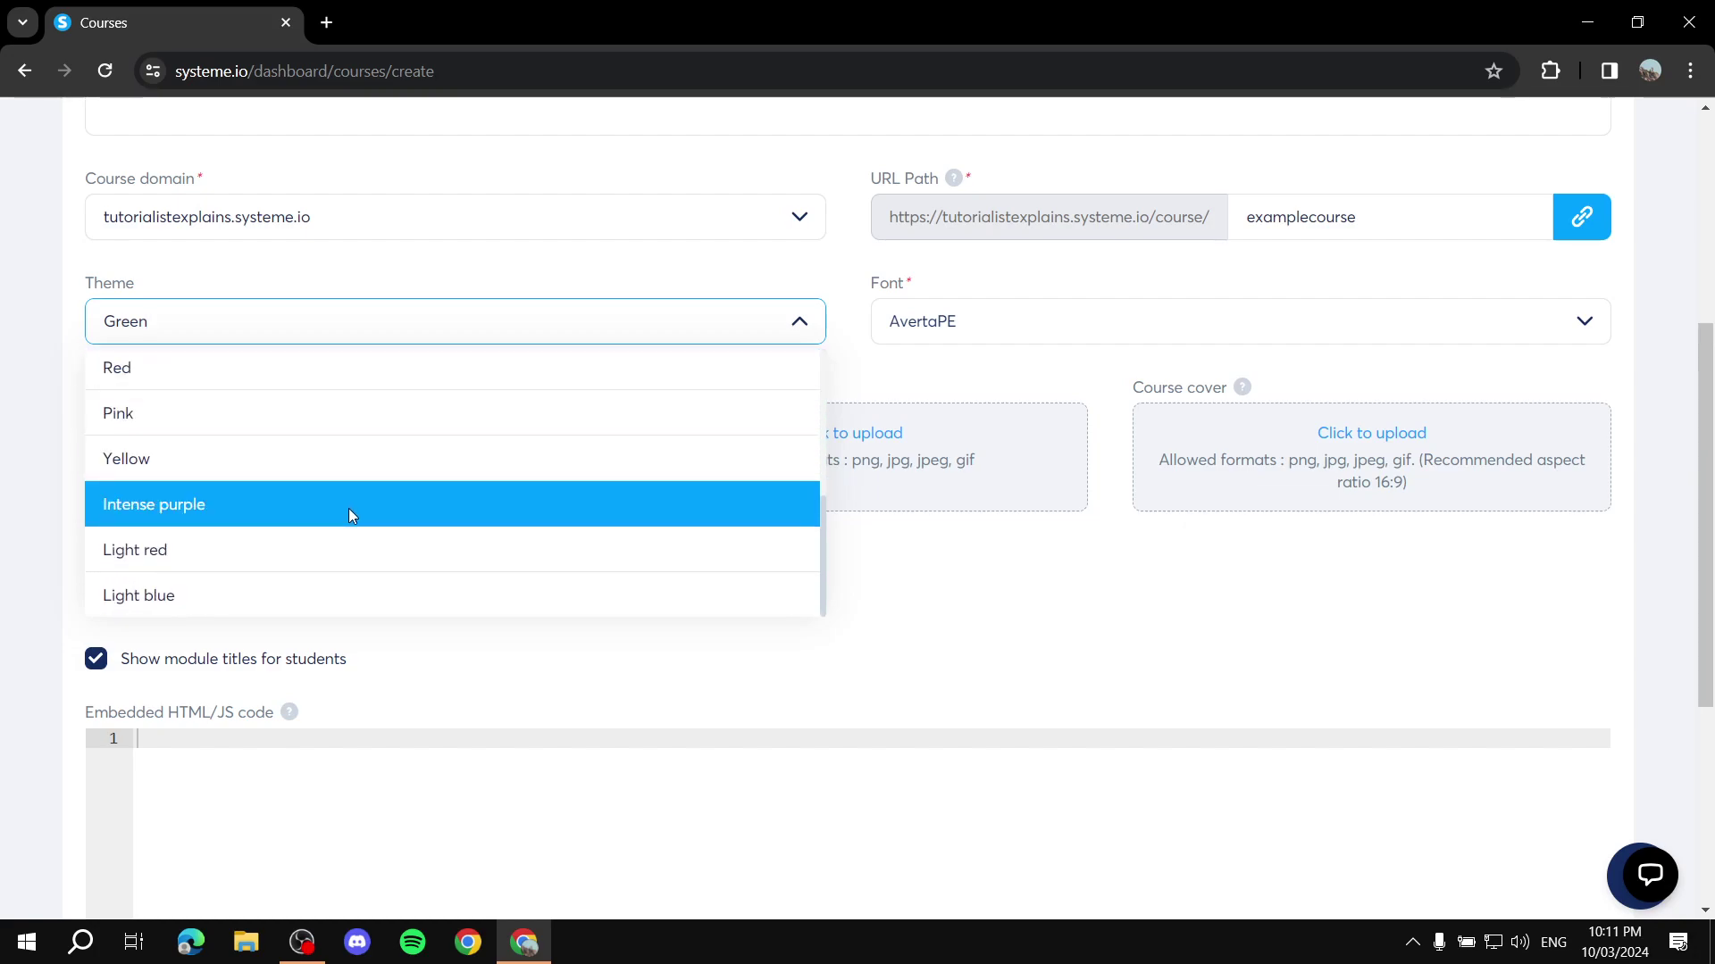
scroll(281, 463, "up", 2)
scroll(241, 455, "up", 2)
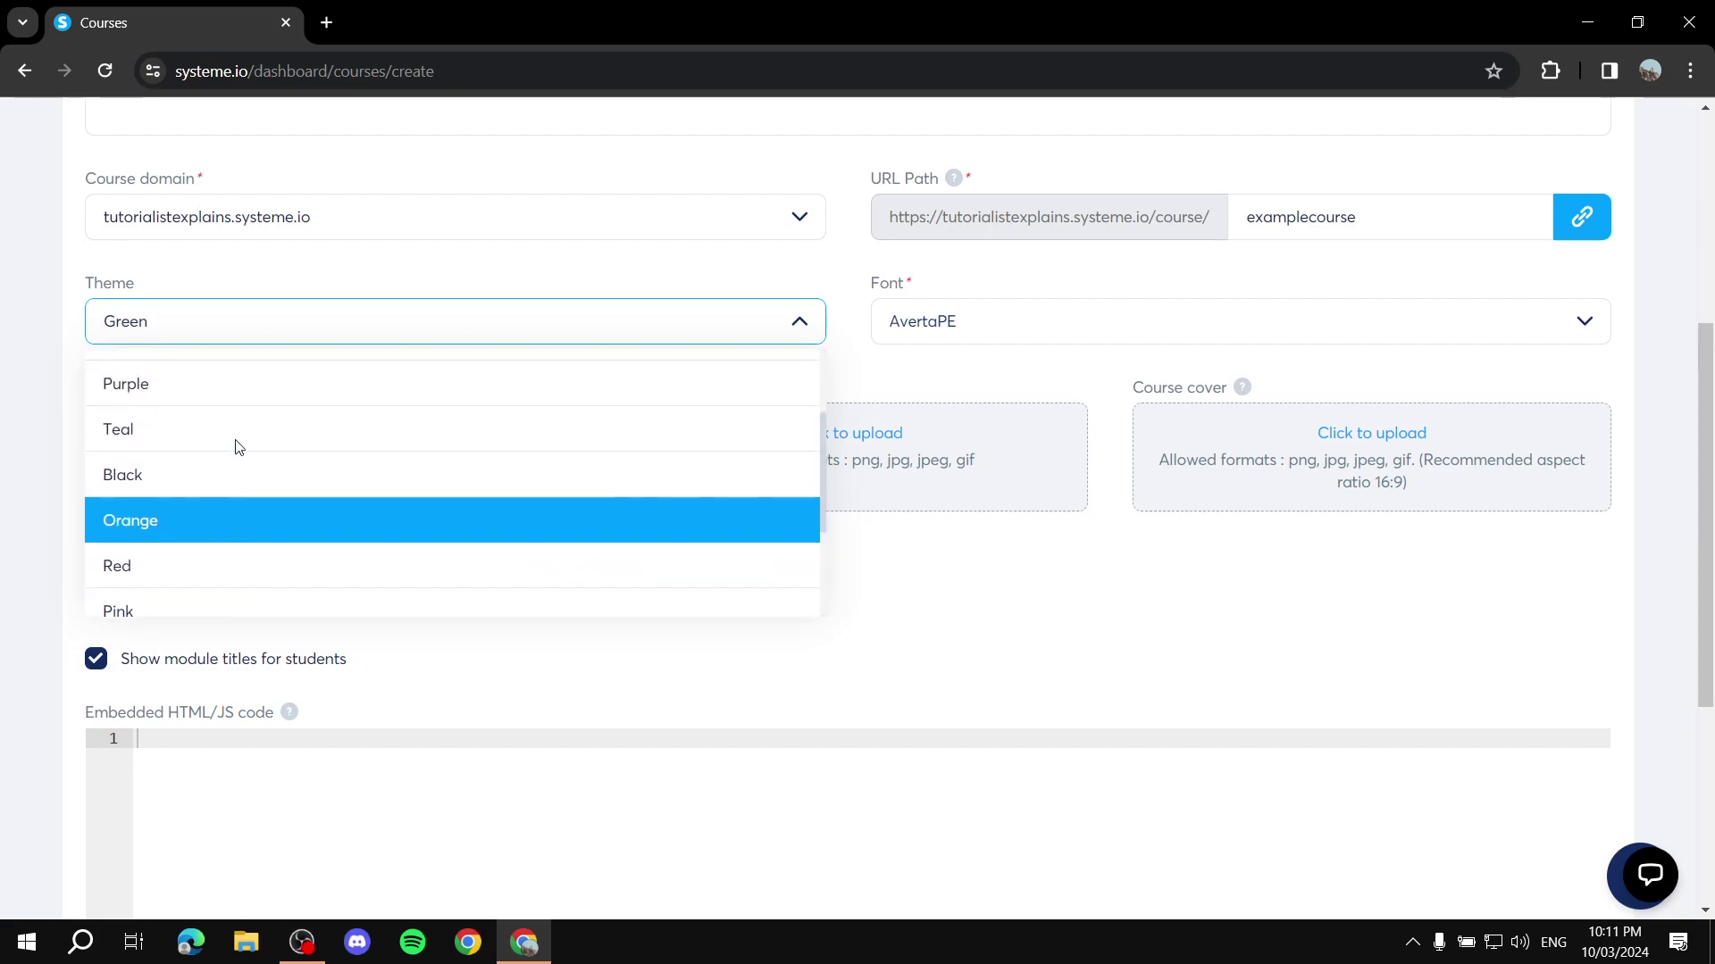
left_click(284, 500)
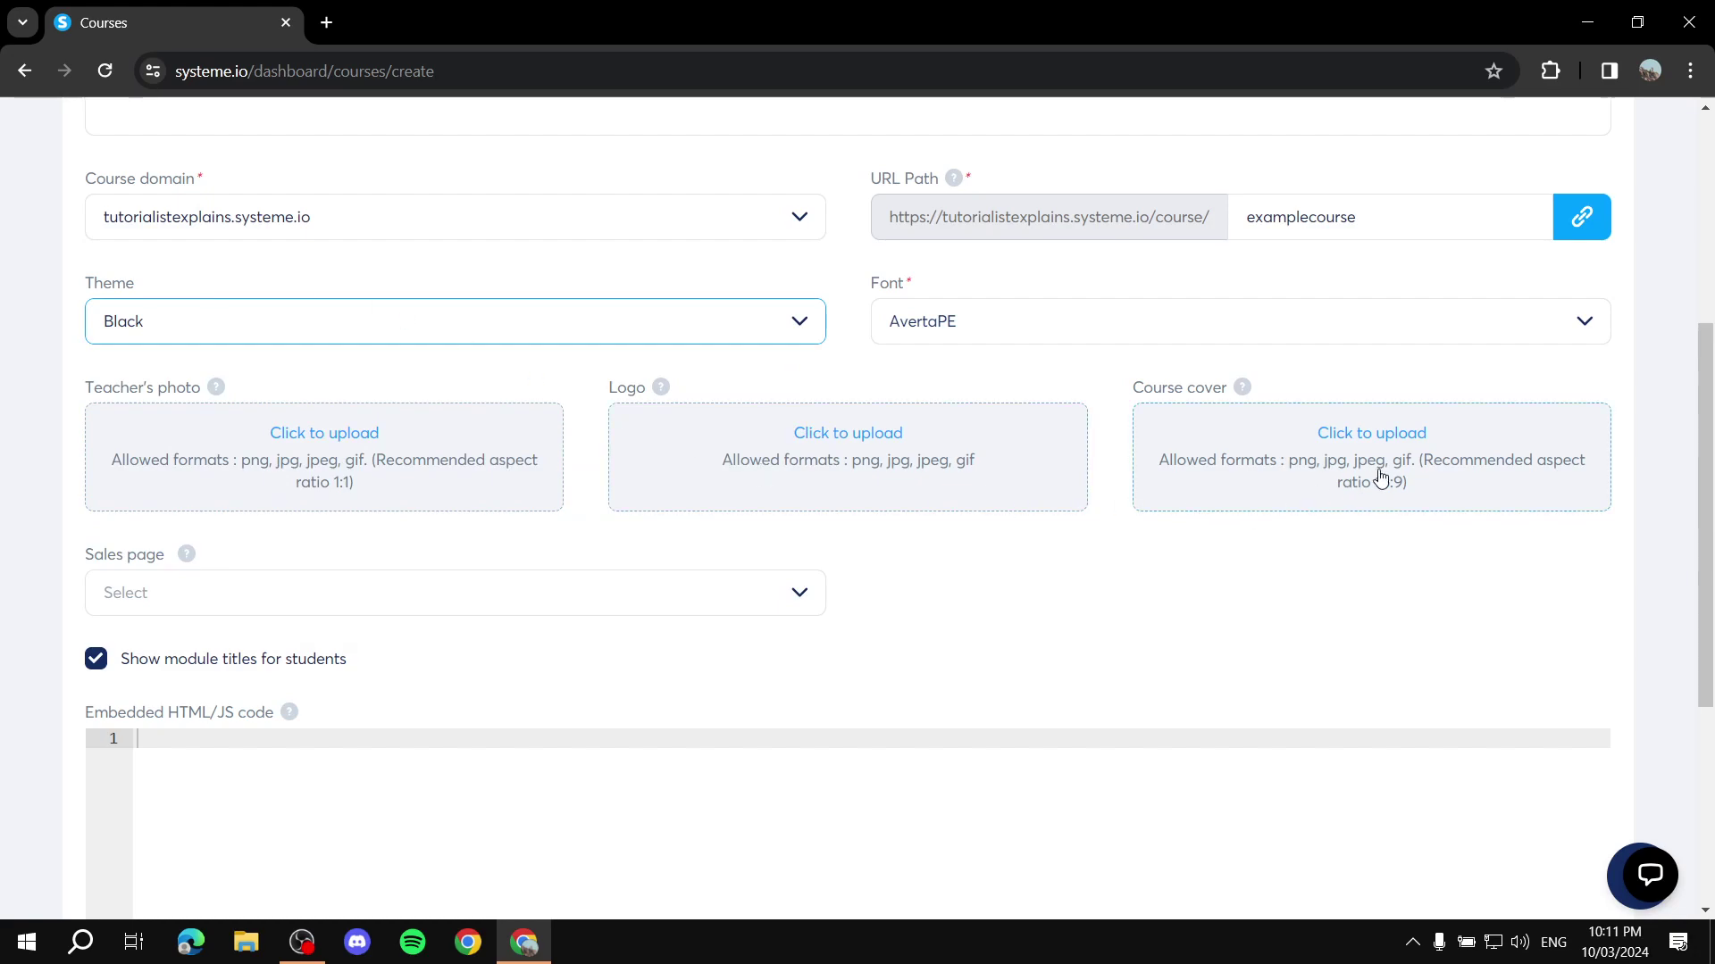
Step: Look through the available course fonts without choosing a different one
scroll(1367, 478, "up", 2)
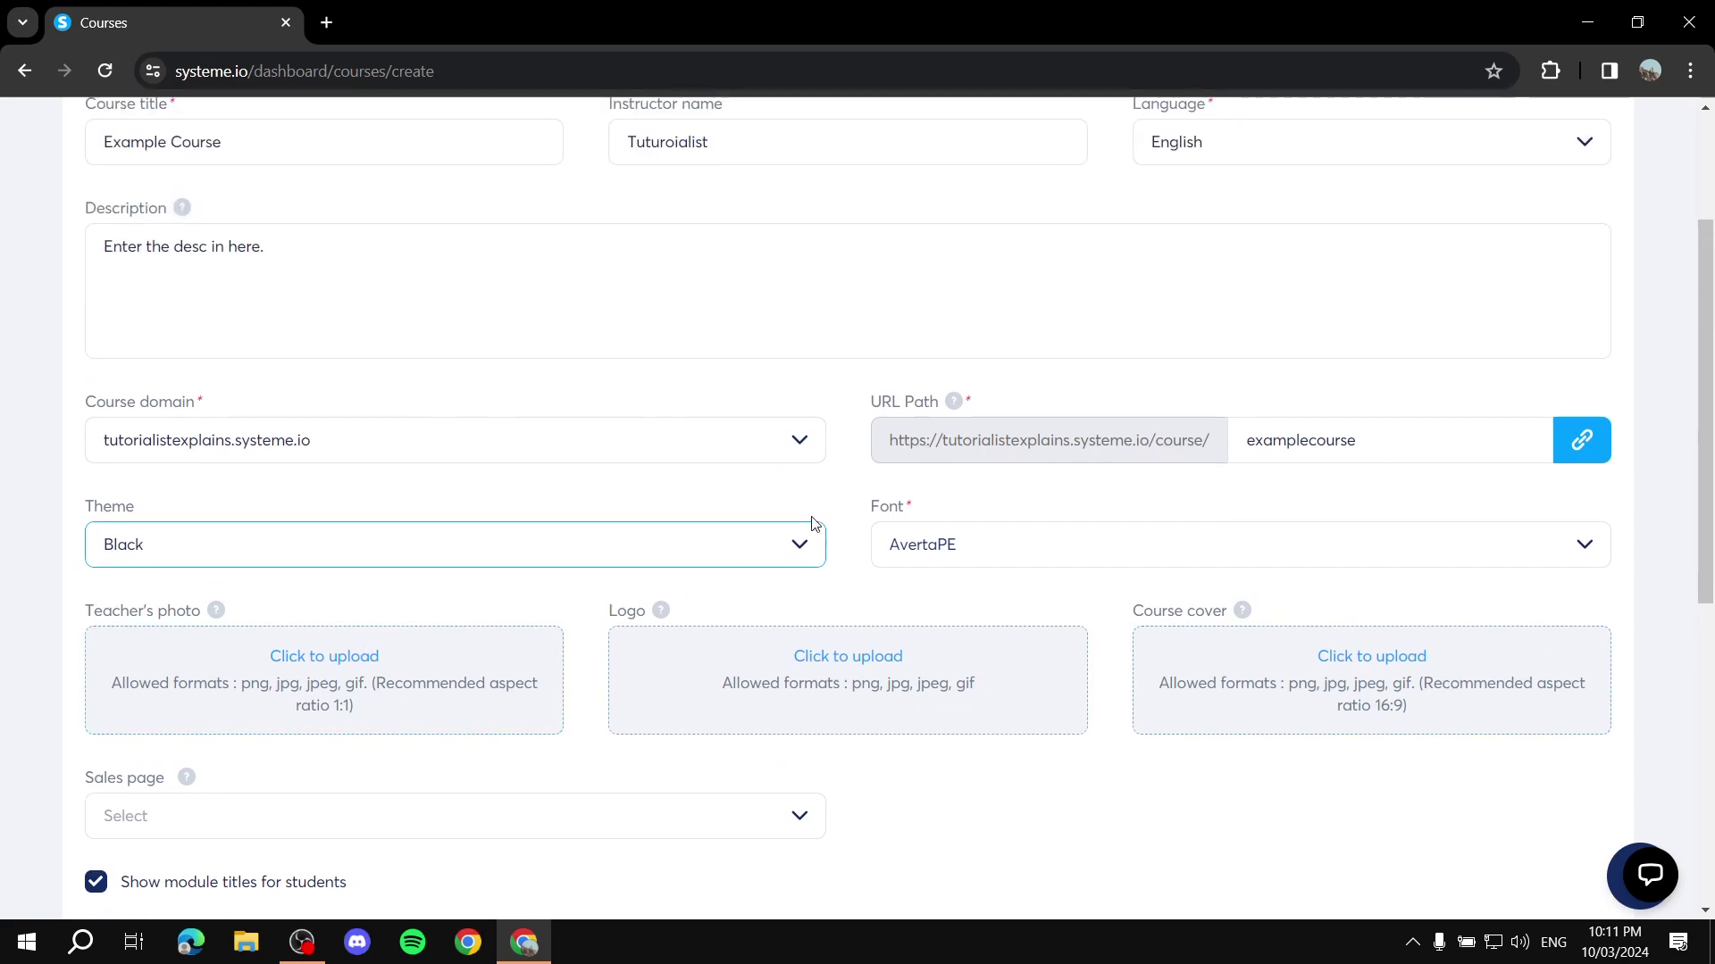
left_click(1047, 545)
scroll(1047, 546, "down", 1)
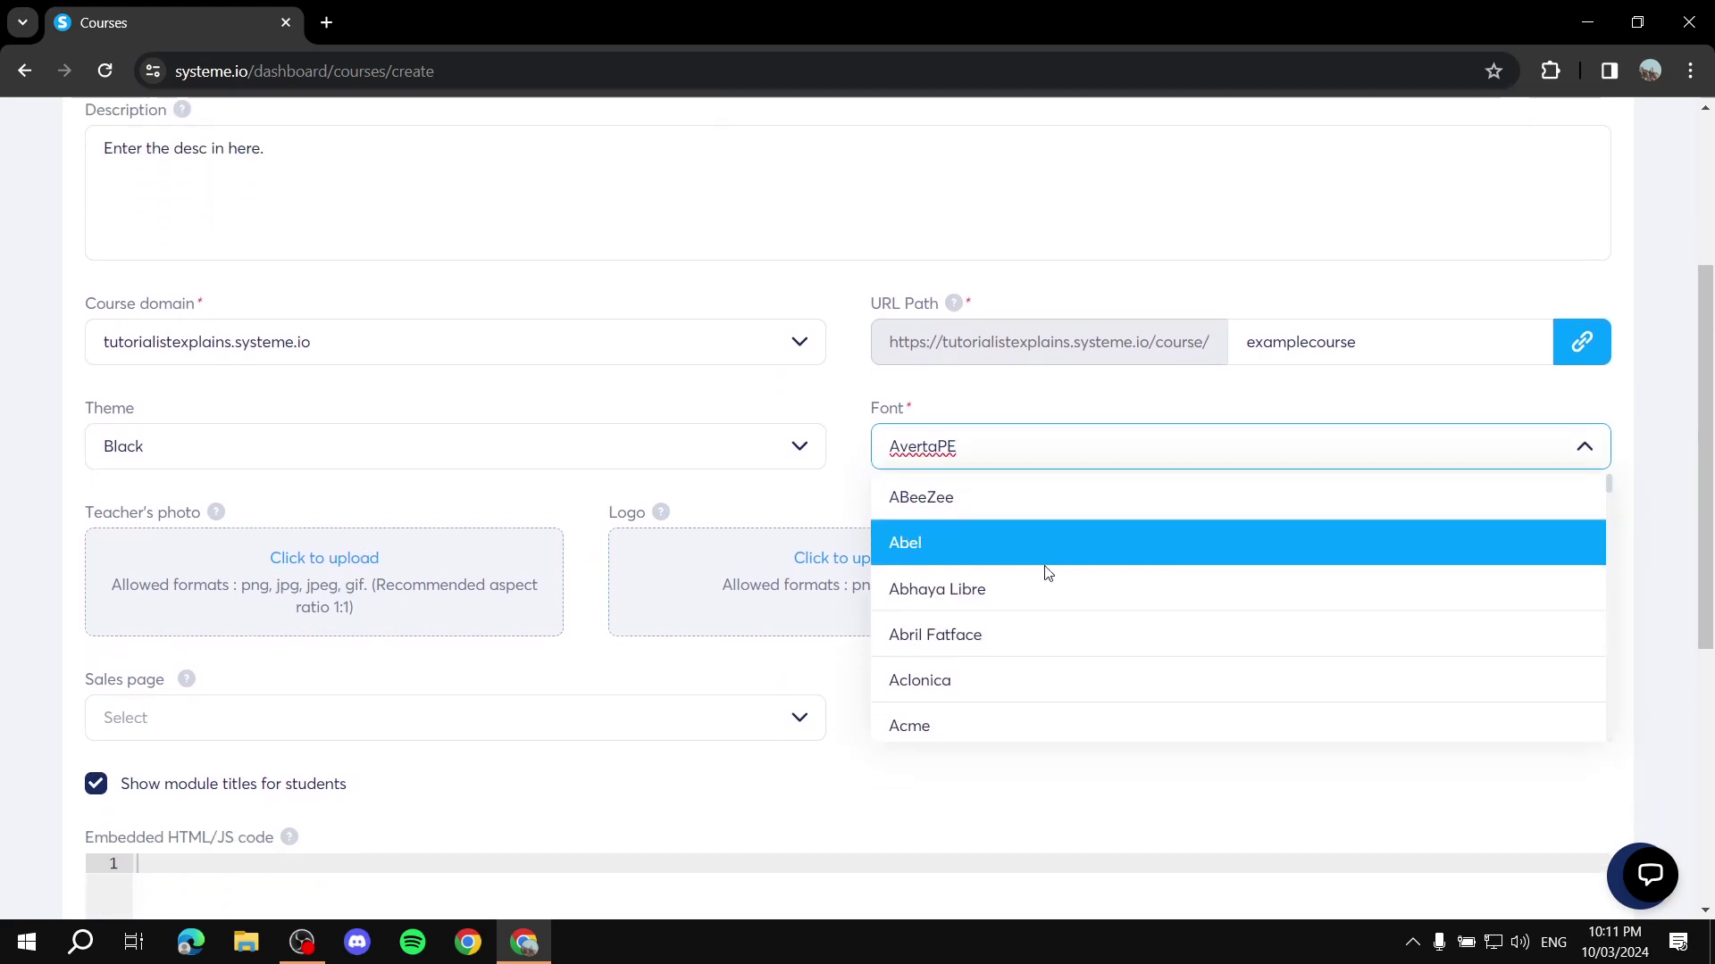
scroll(1004, 651, "down", 1)
scroll(1010, 645, "down", 1)
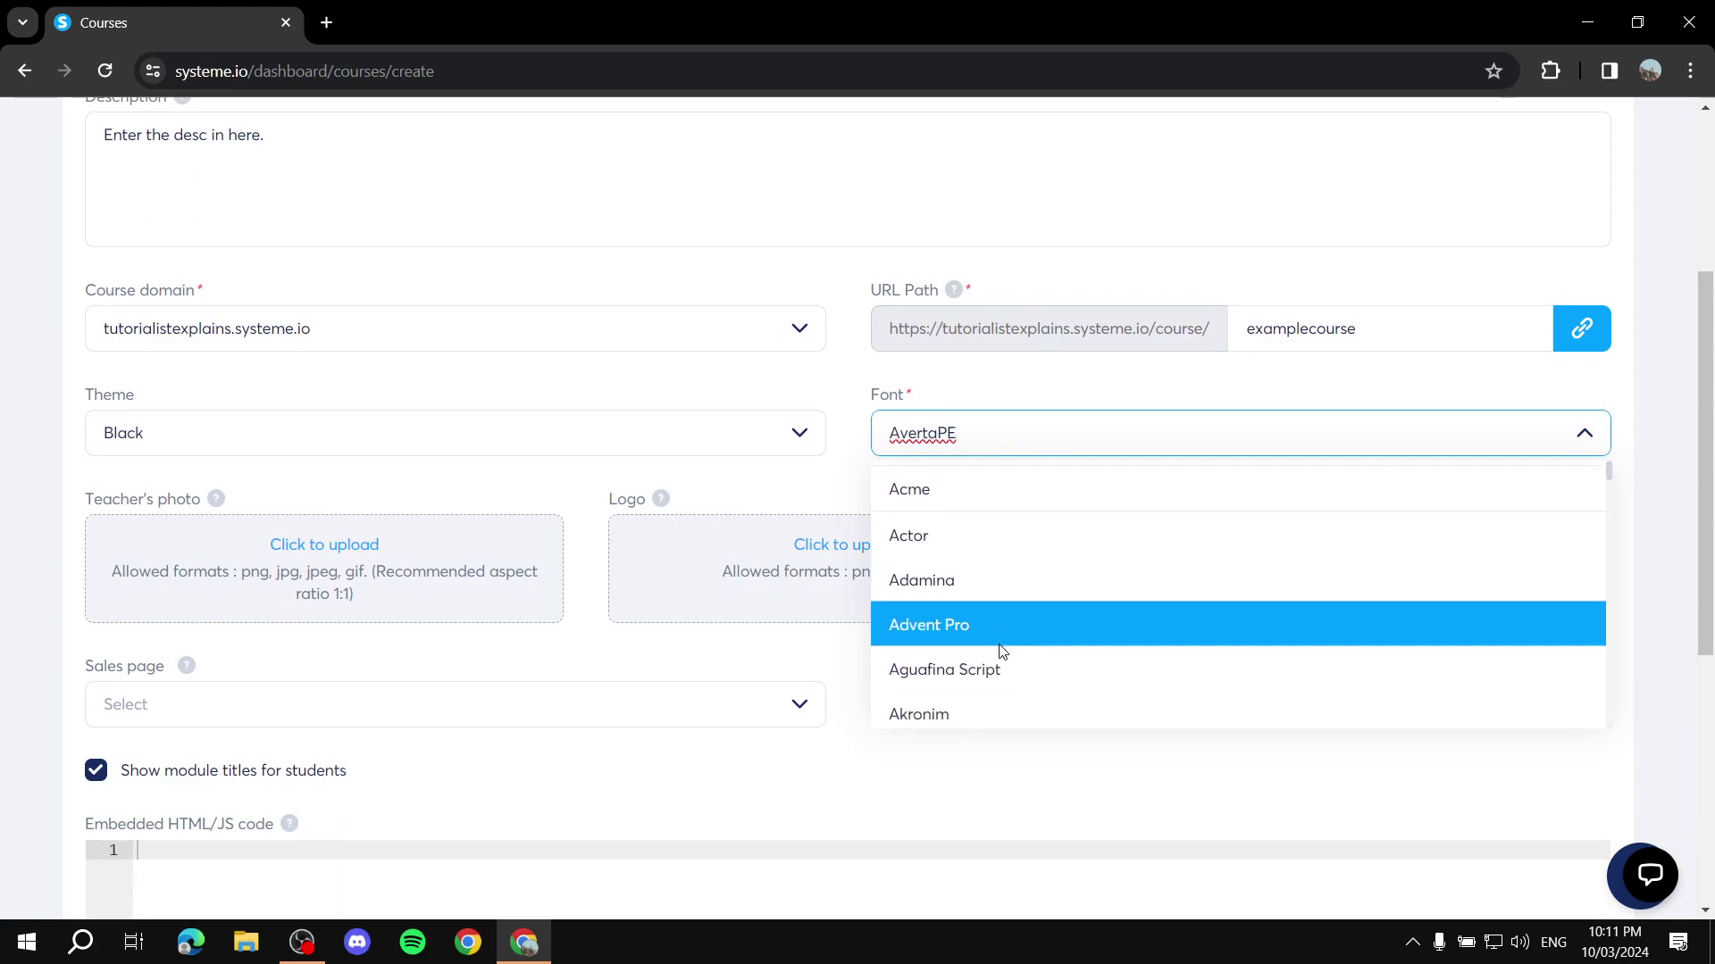
scroll(1016, 620, "down", 2)
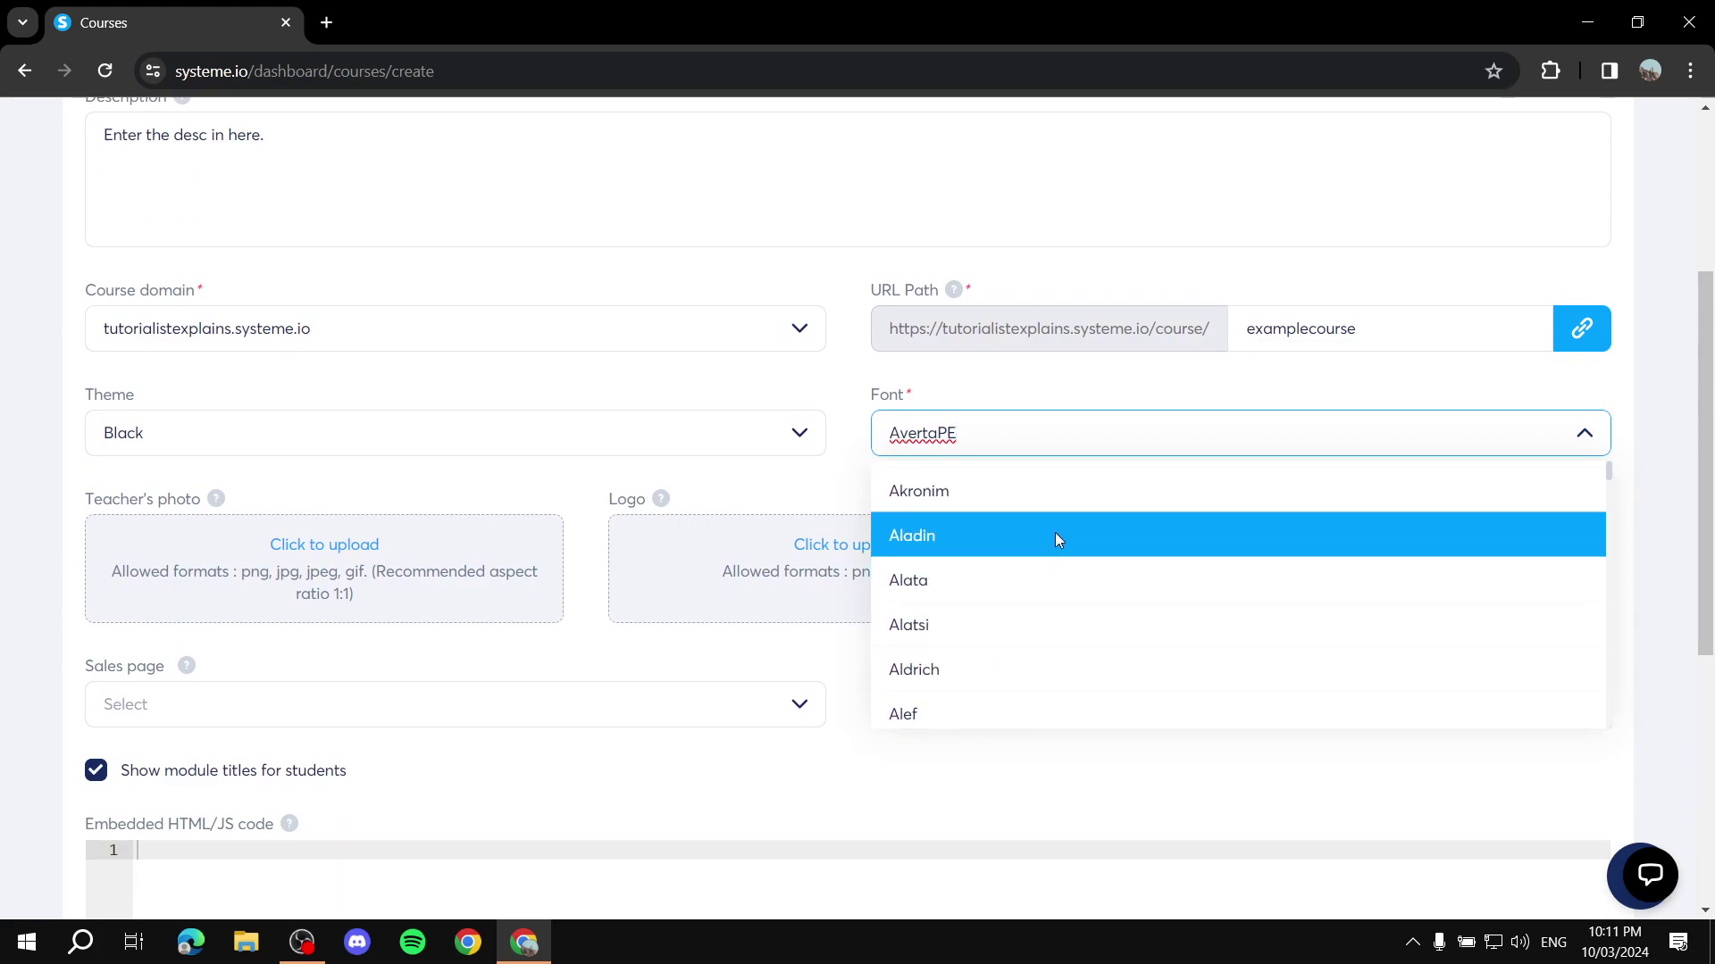
left_click(737, 382)
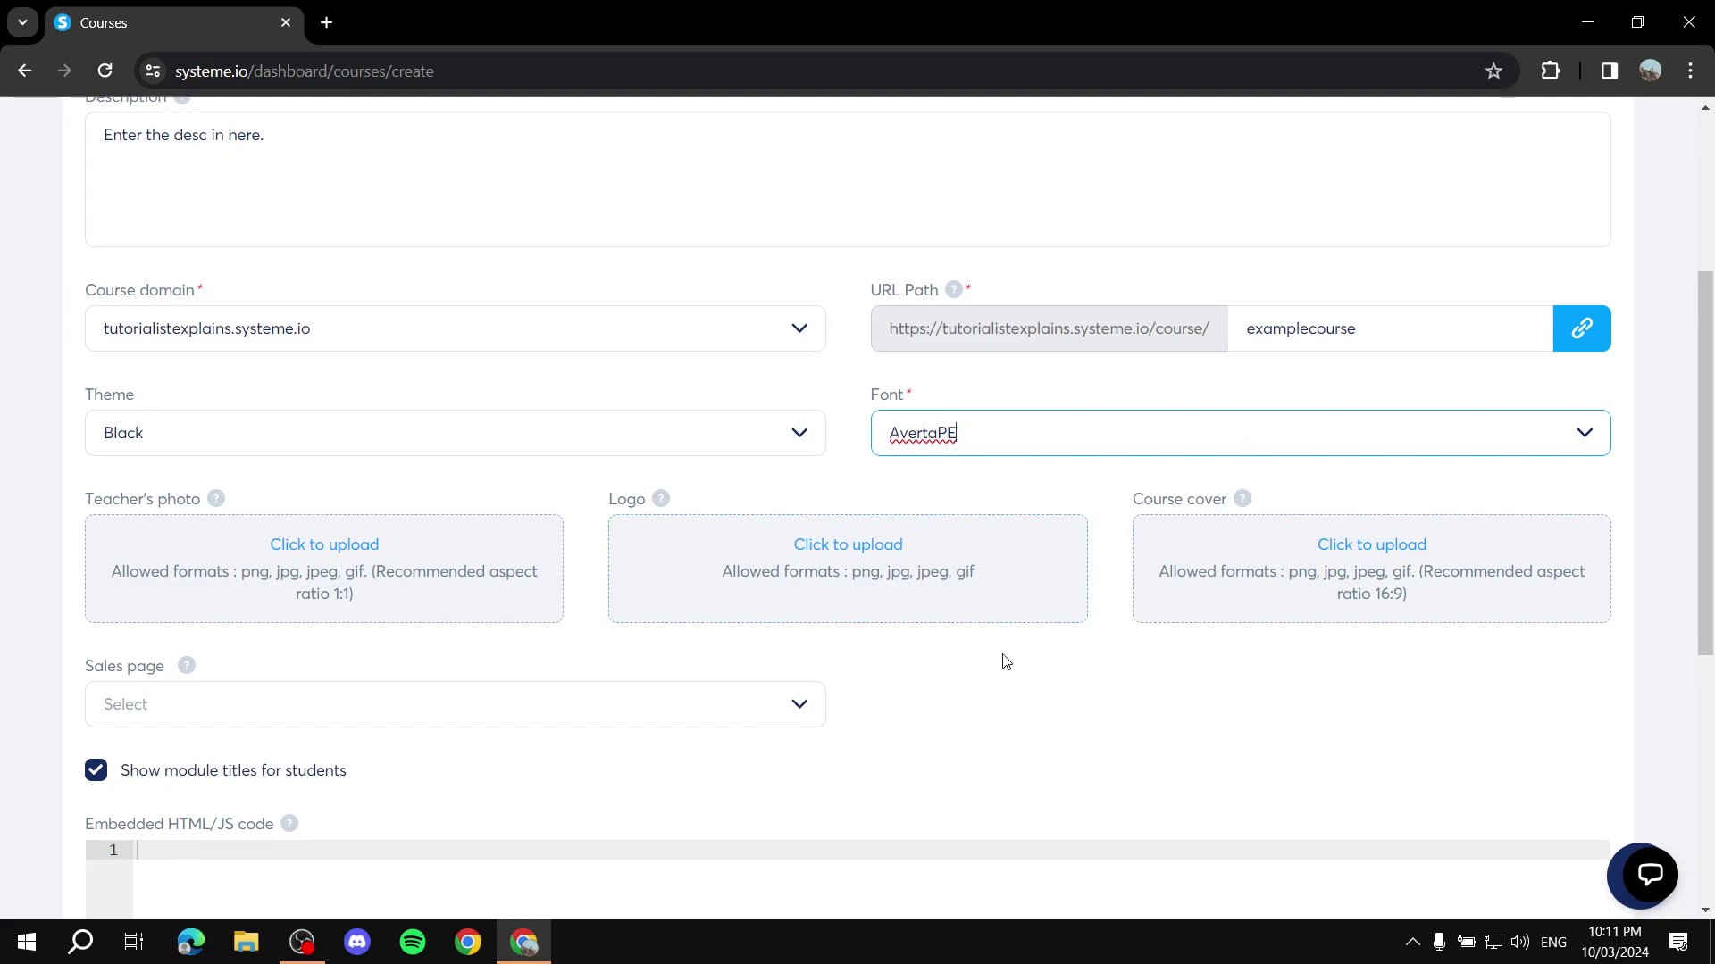
scroll(1012, 645, "down", 1)
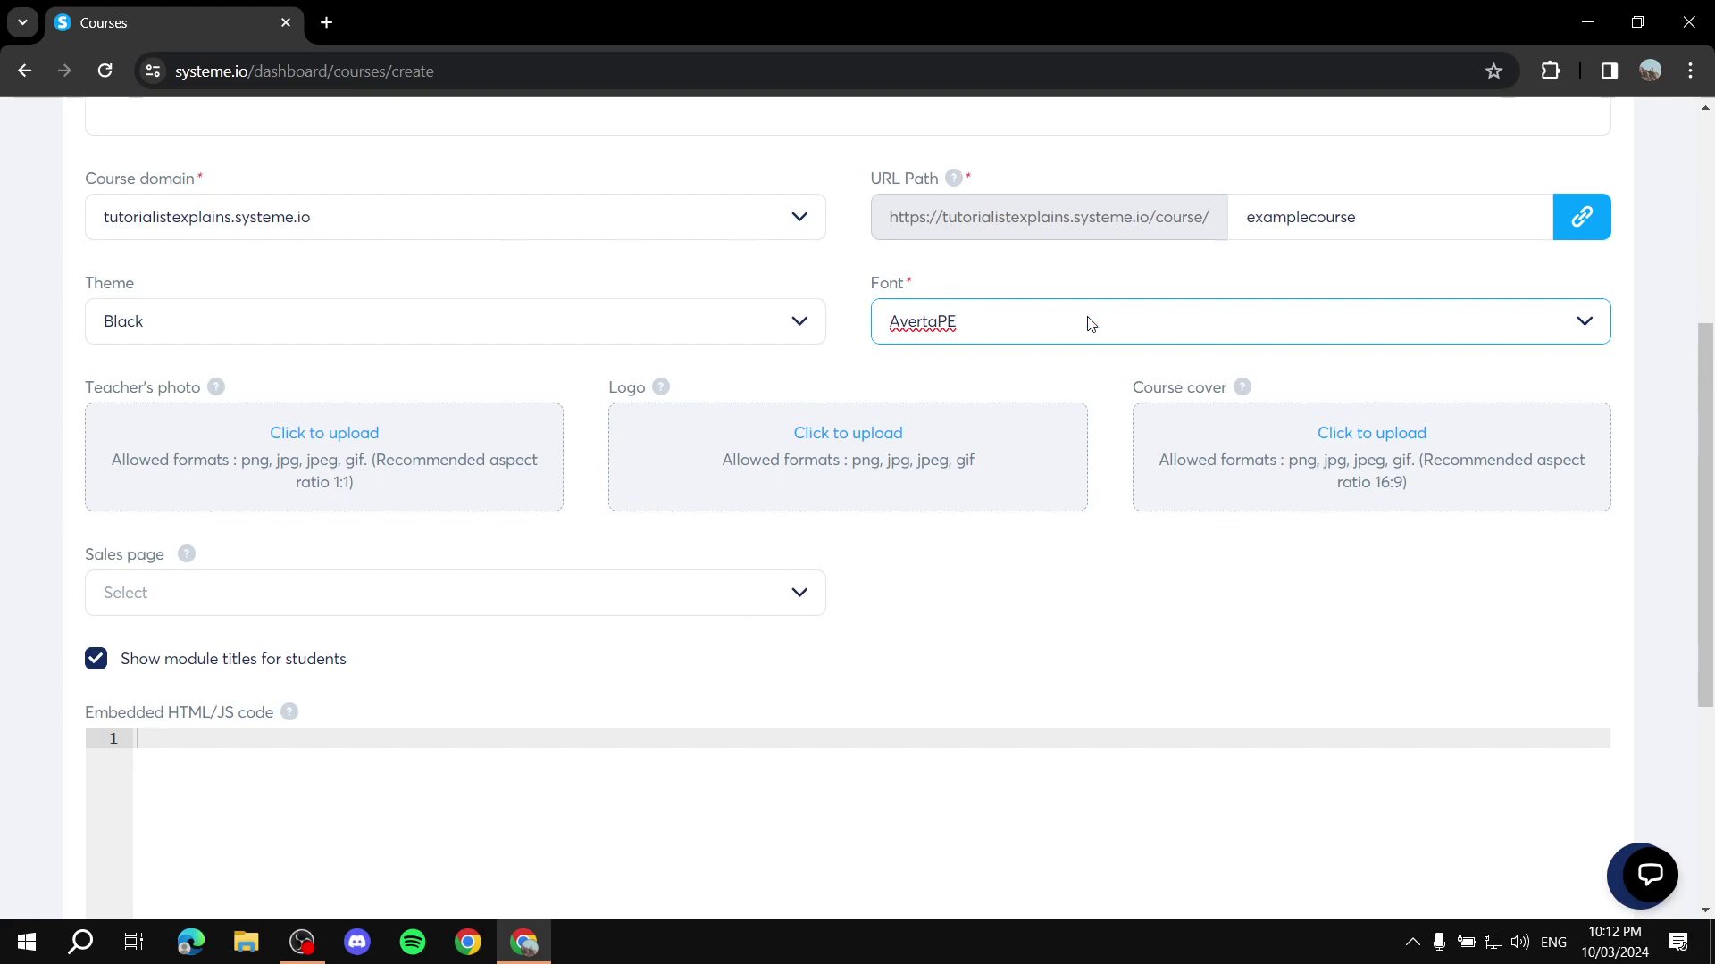
Step: Check which funnels can be chosen as the course's sales page and look at the embedded code field
left_click(555, 596)
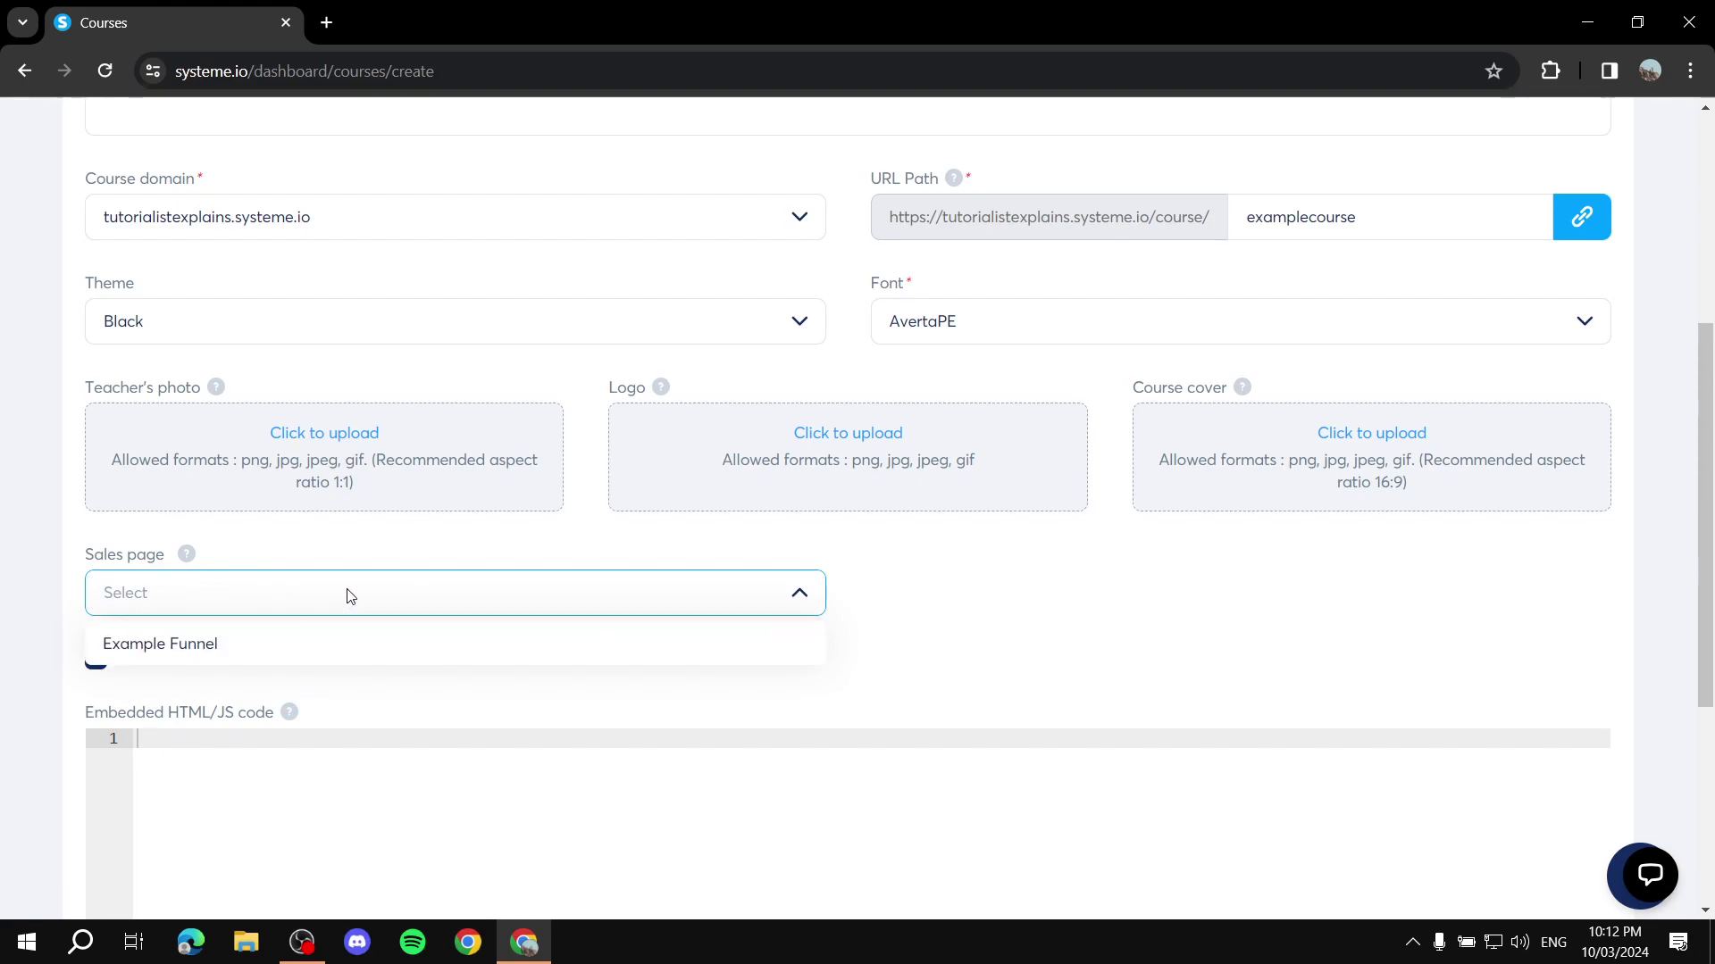
left_click(366, 607)
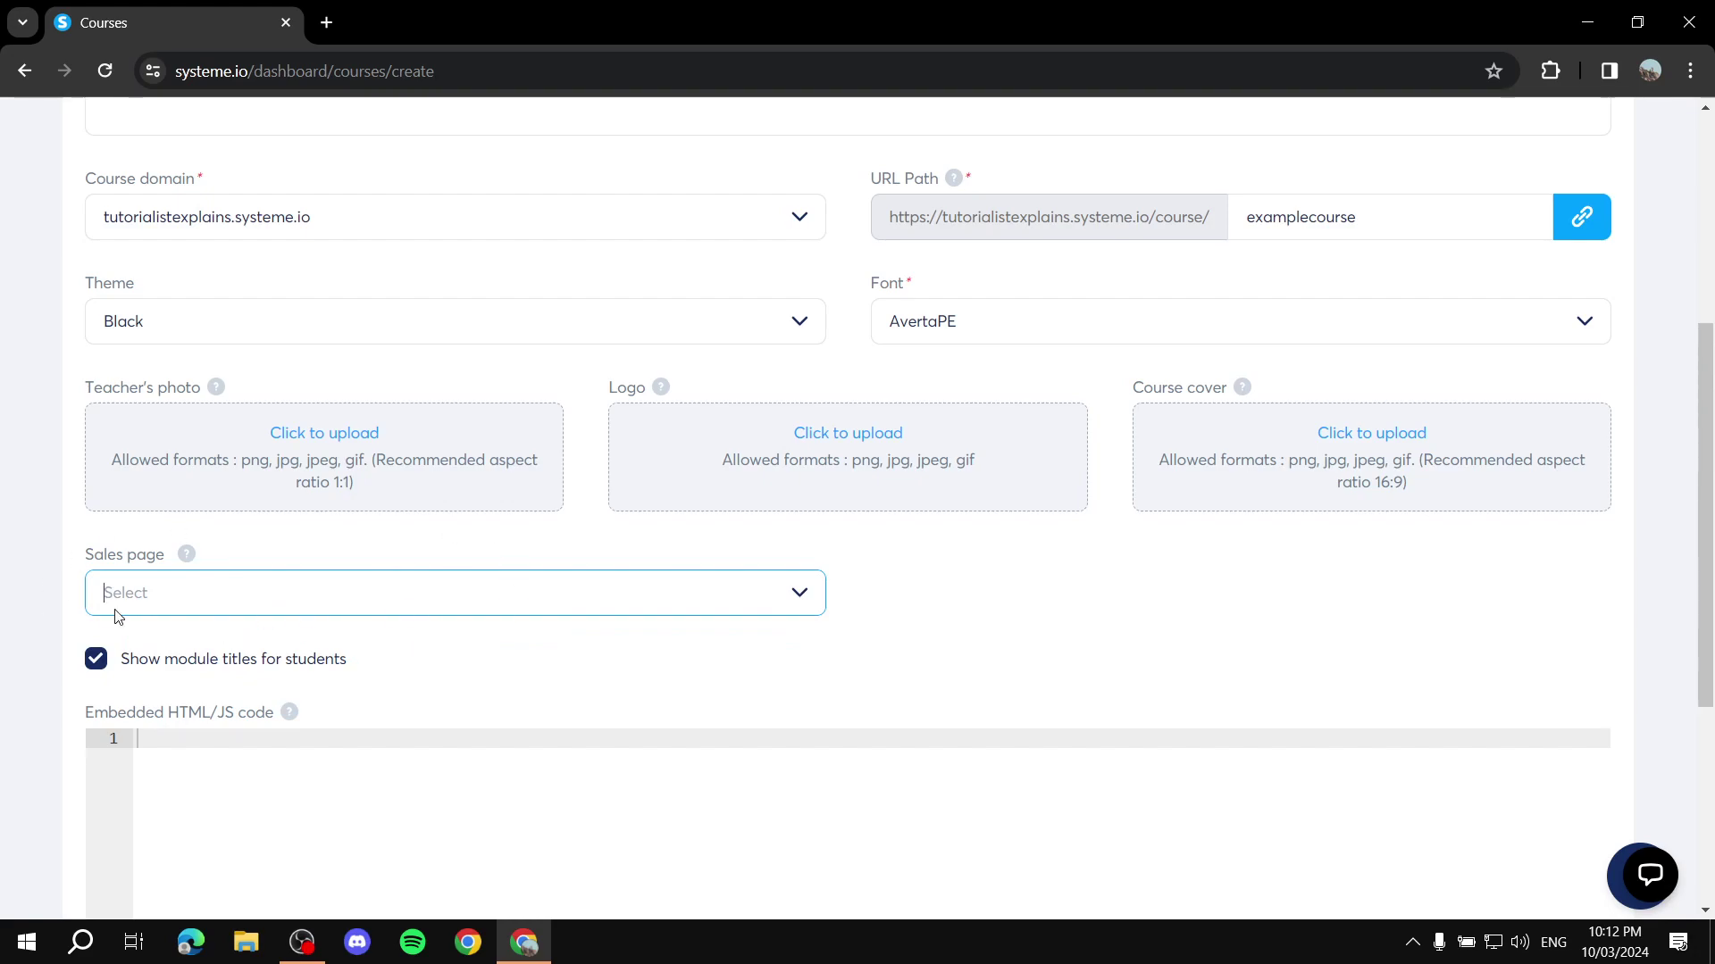
scroll(439, 502, "down", 1)
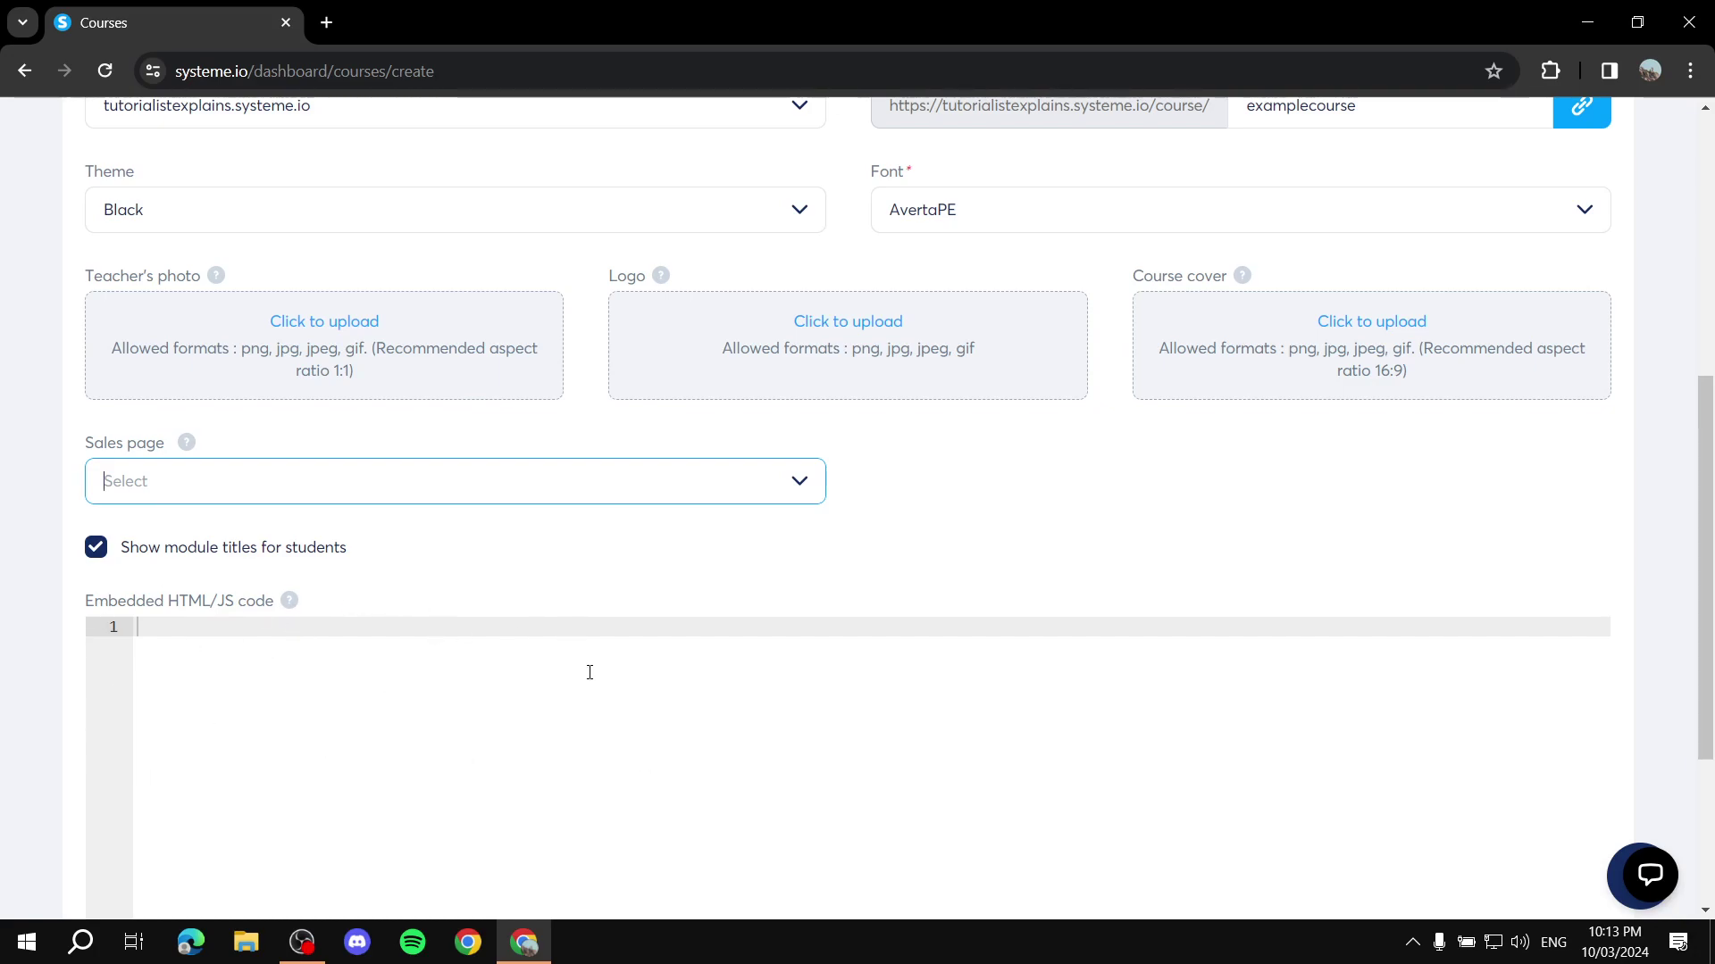
left_click(370, 634)
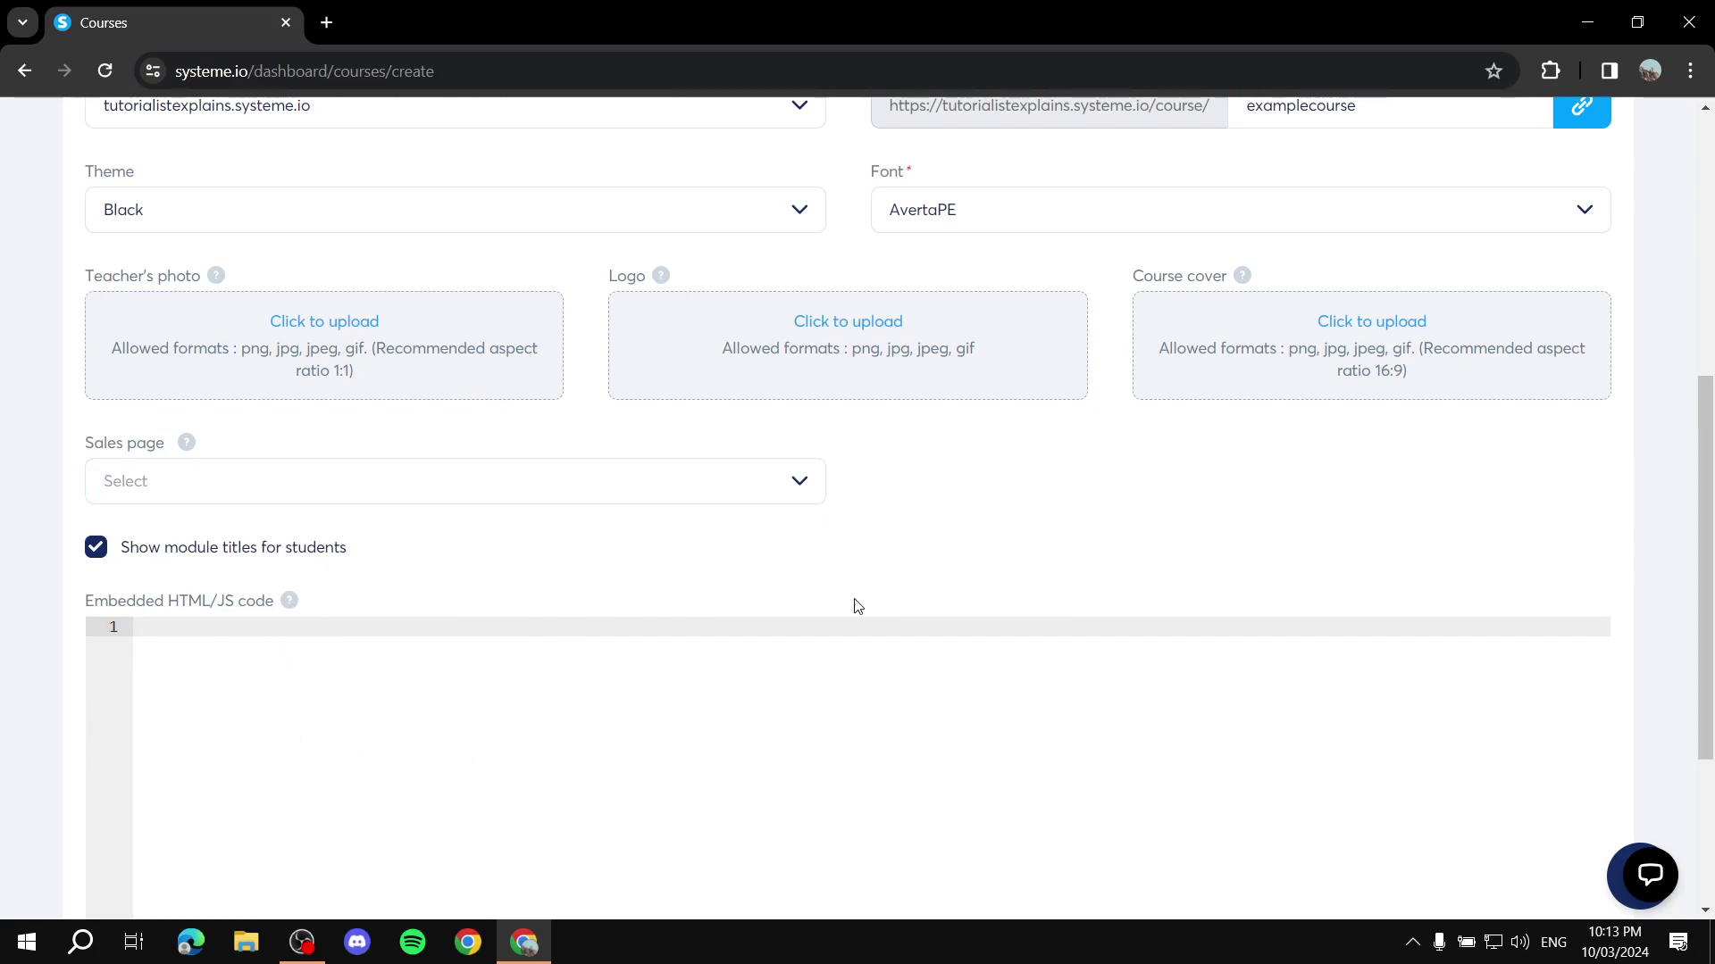
Step: Save the new course and check which actions are available for it in the course list
scroll(765, 604, "up", 7)
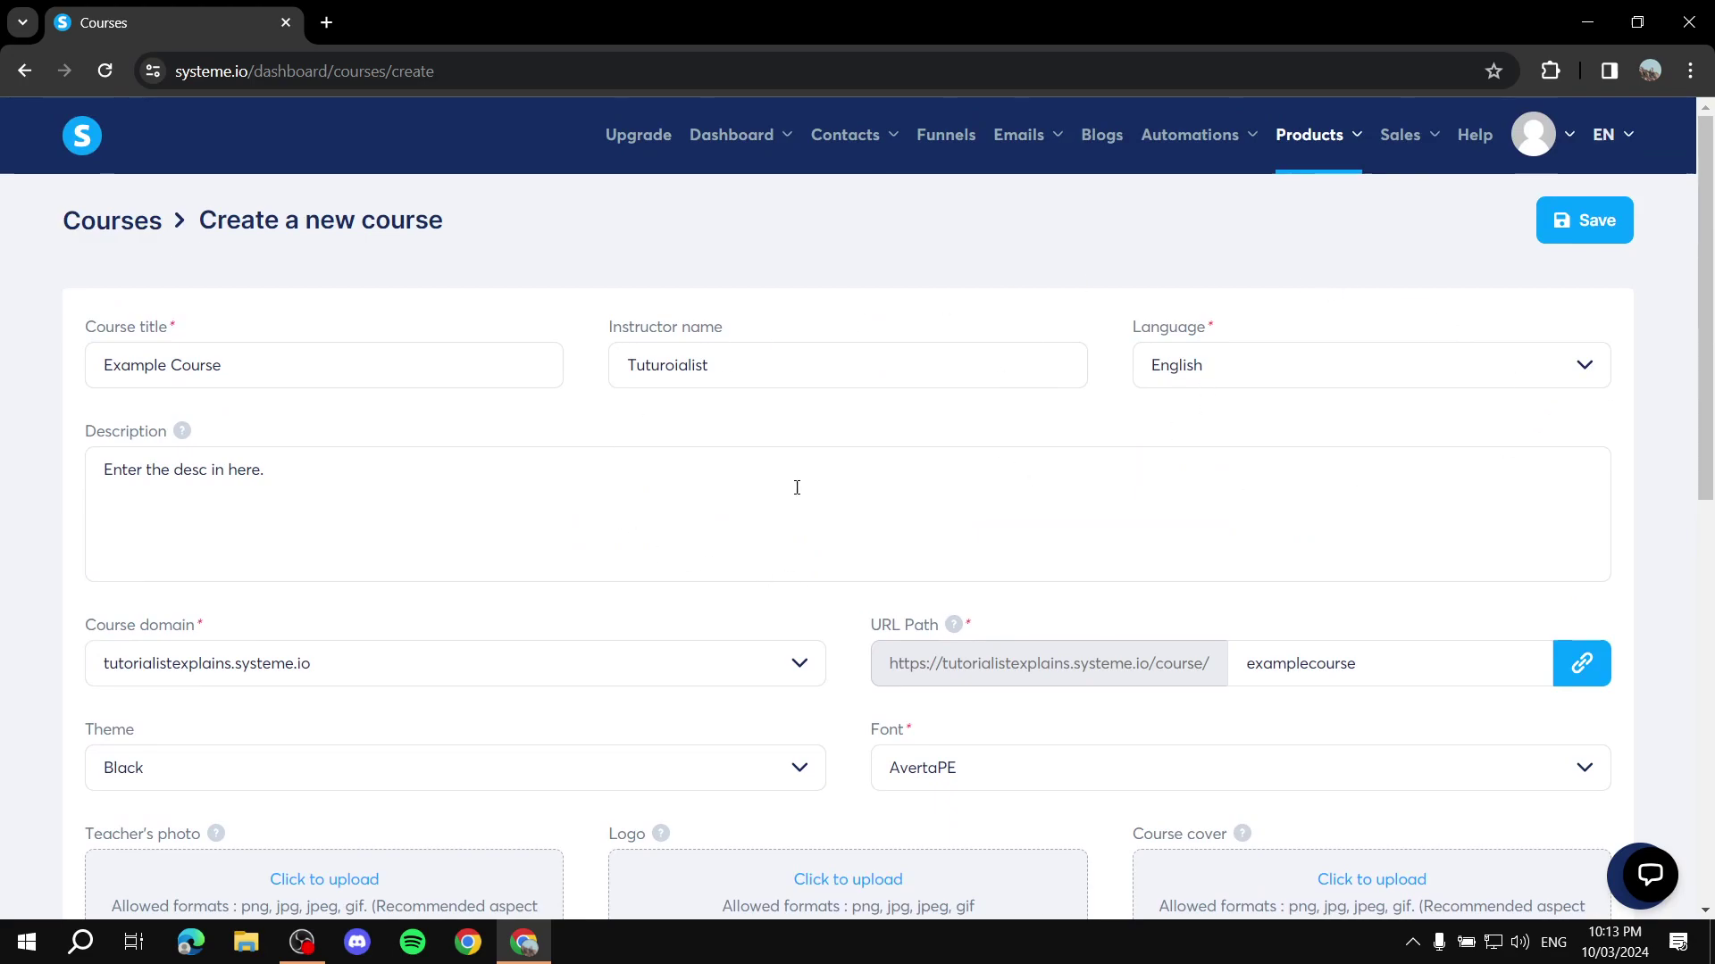
left_click(1586, 220)
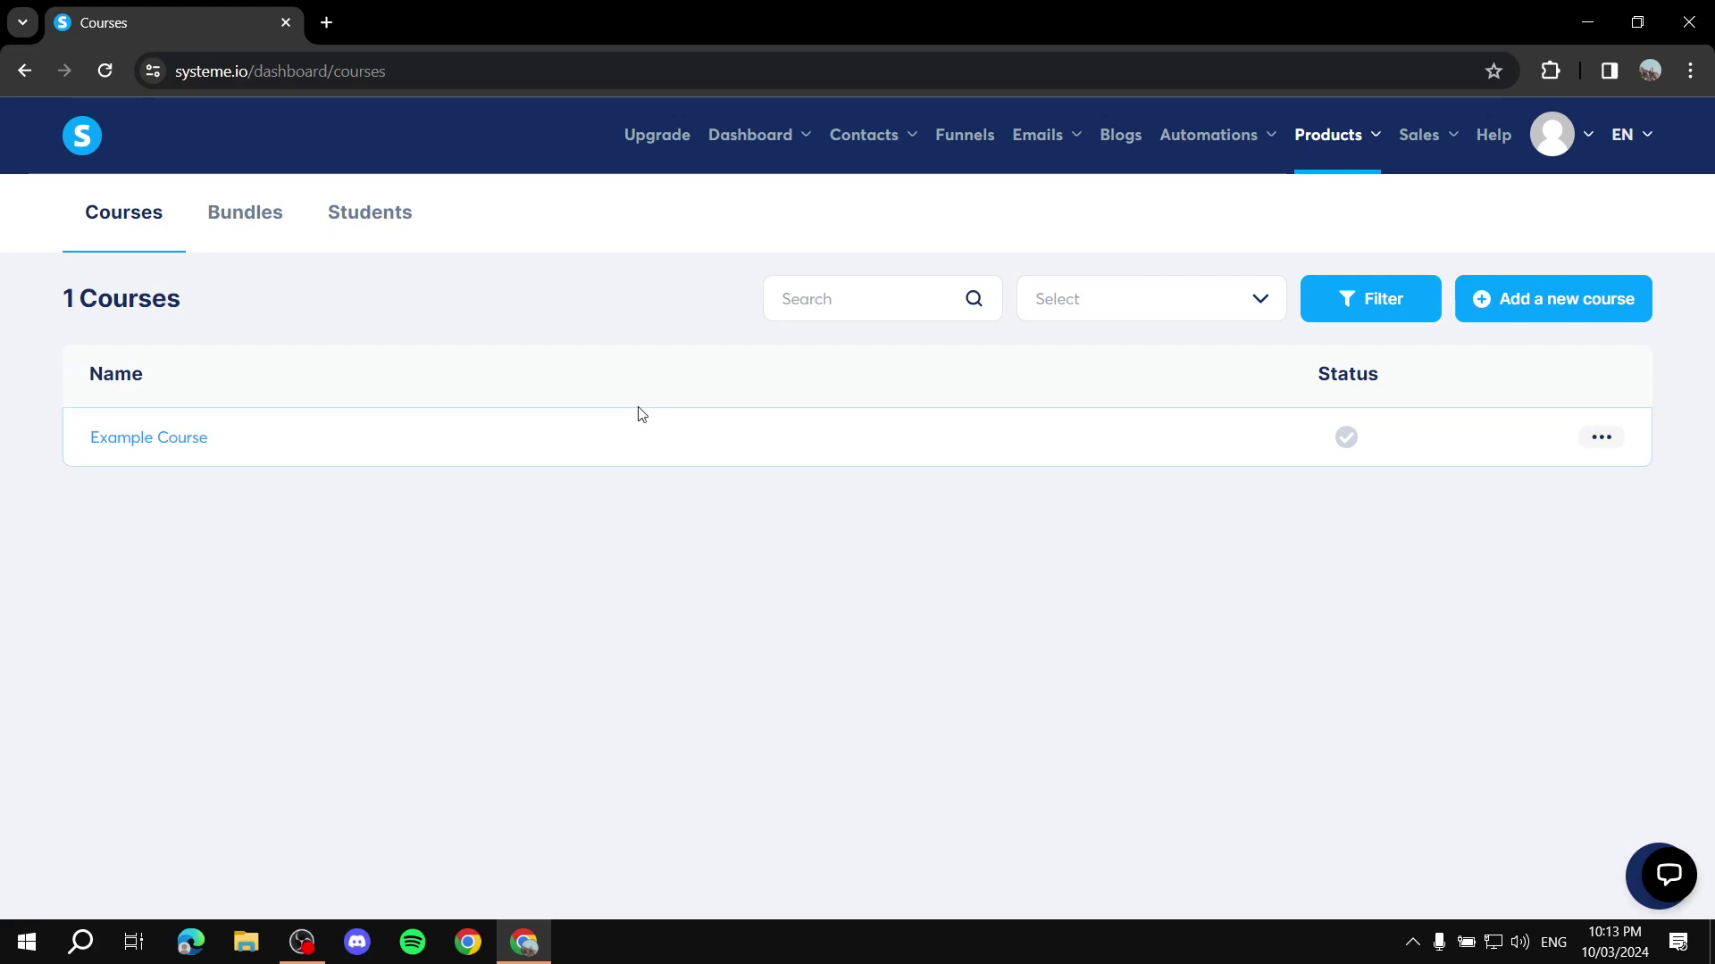
left_click(1600, 436)
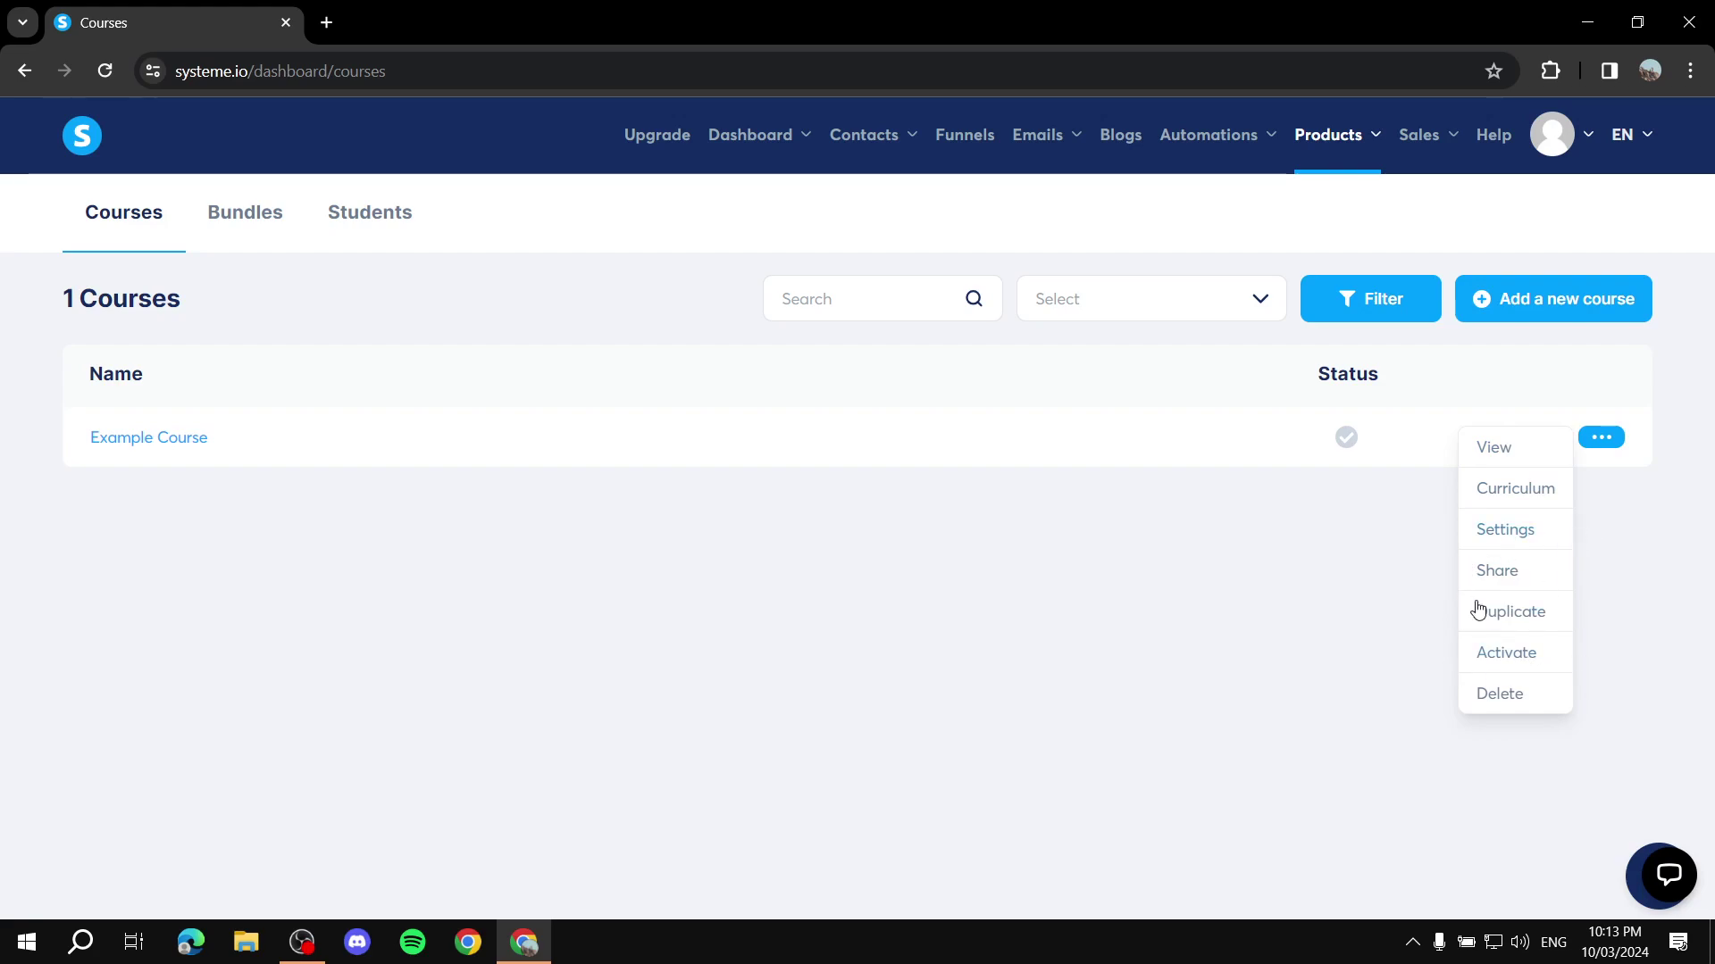
left_click(1165, 692)
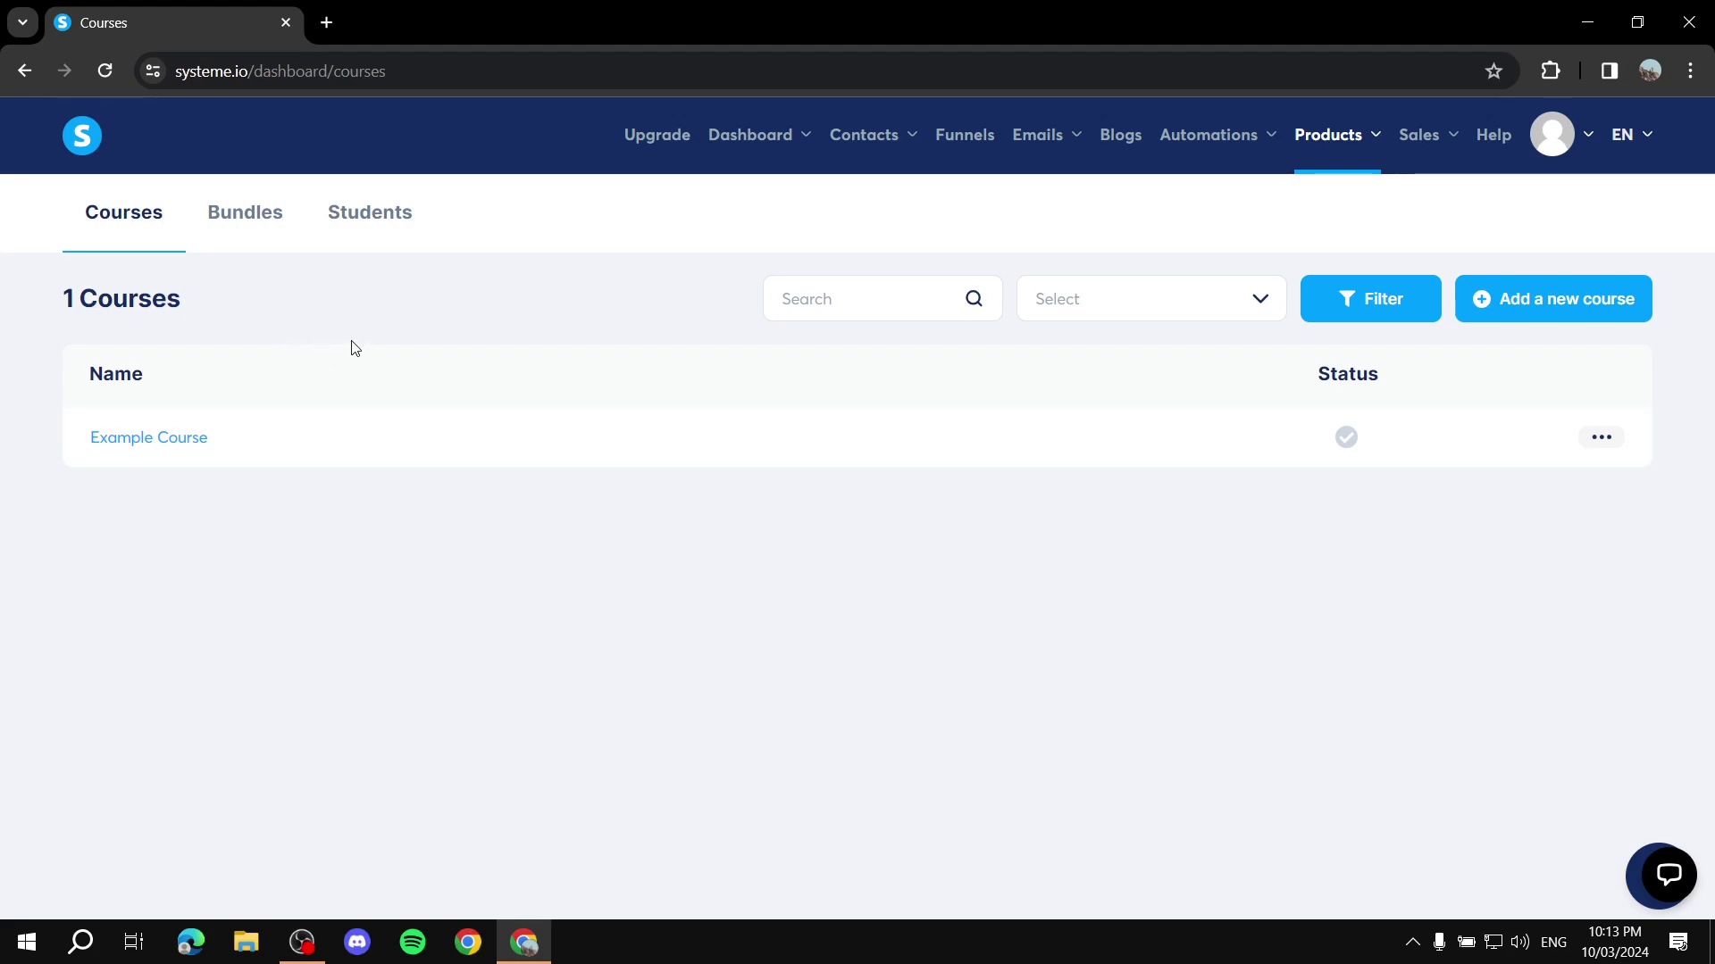
Step: Open the settings of Example Course, review its fields and return to the course list
left_click(152, 439)
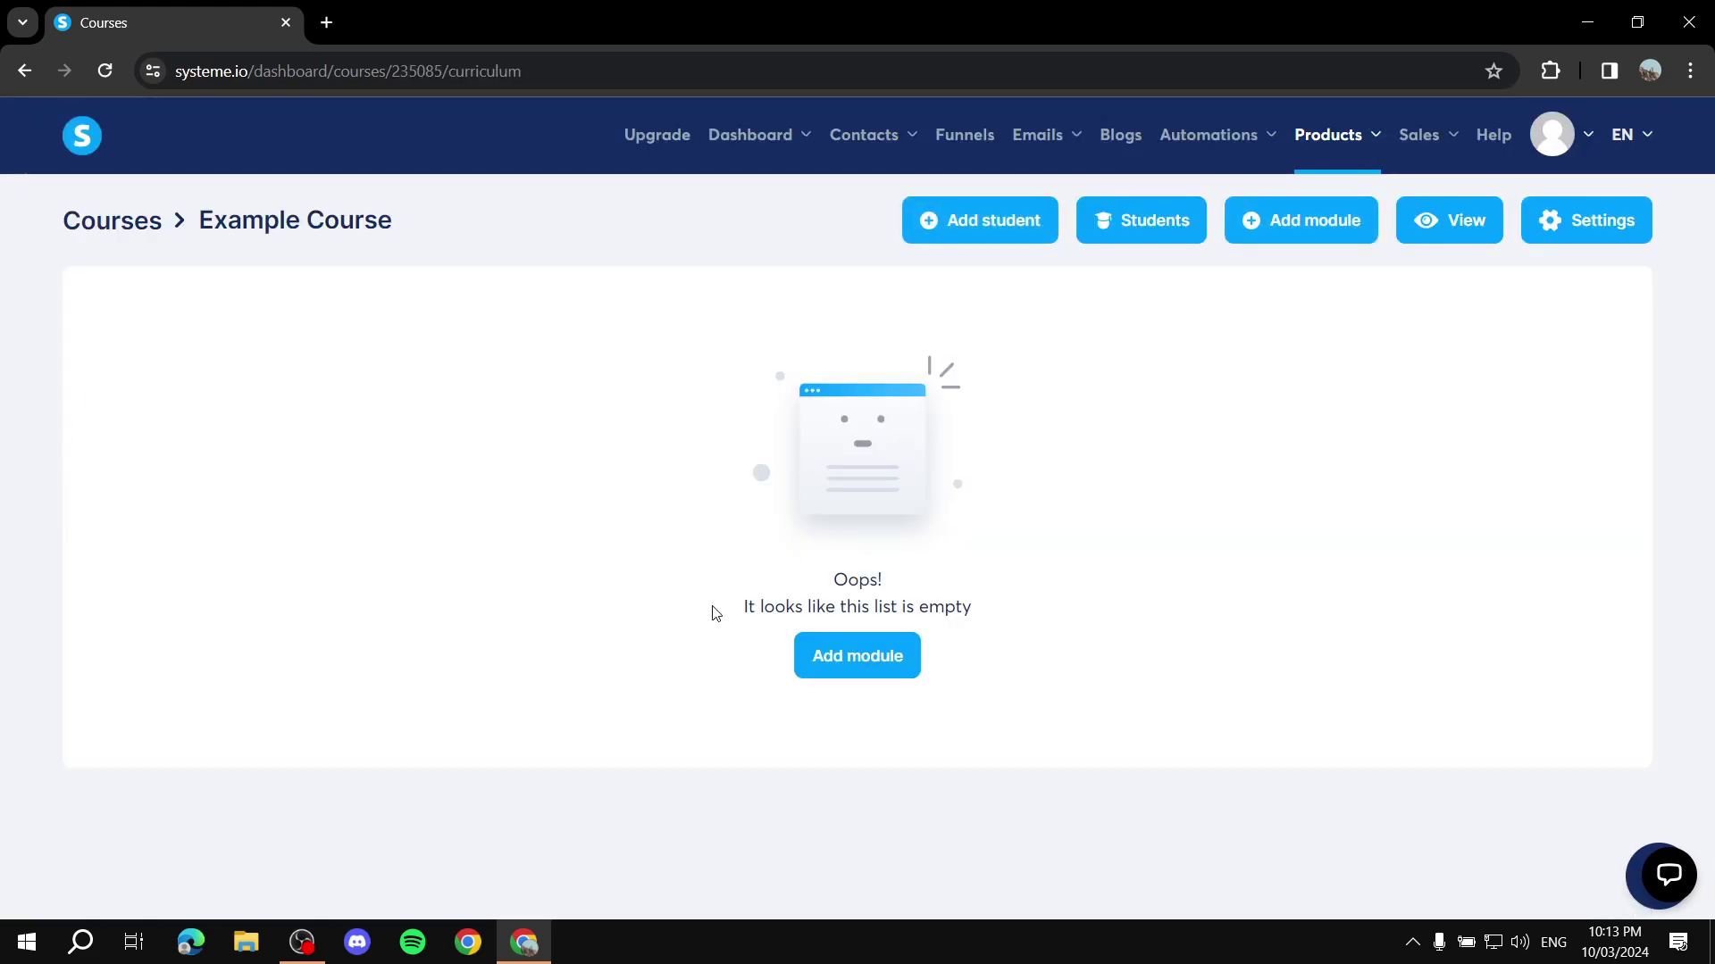
left_click(1609, 248)
scroll(682, 447, "down", 8)
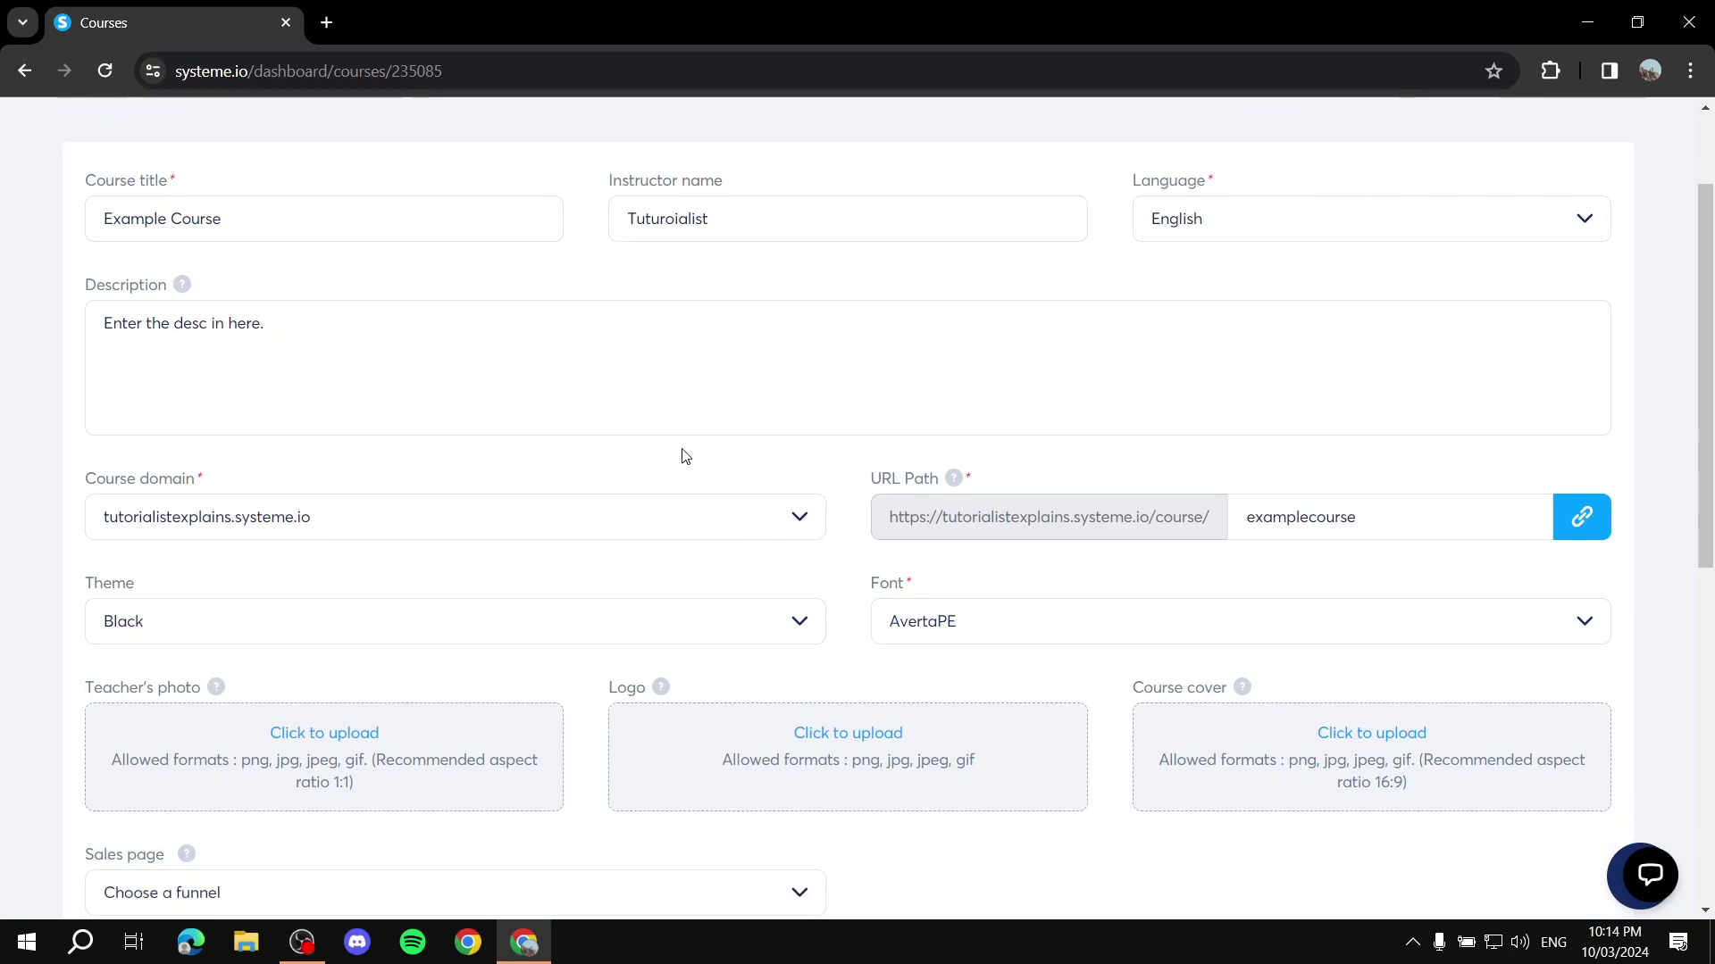
scroll(485, 352, "up", 8)
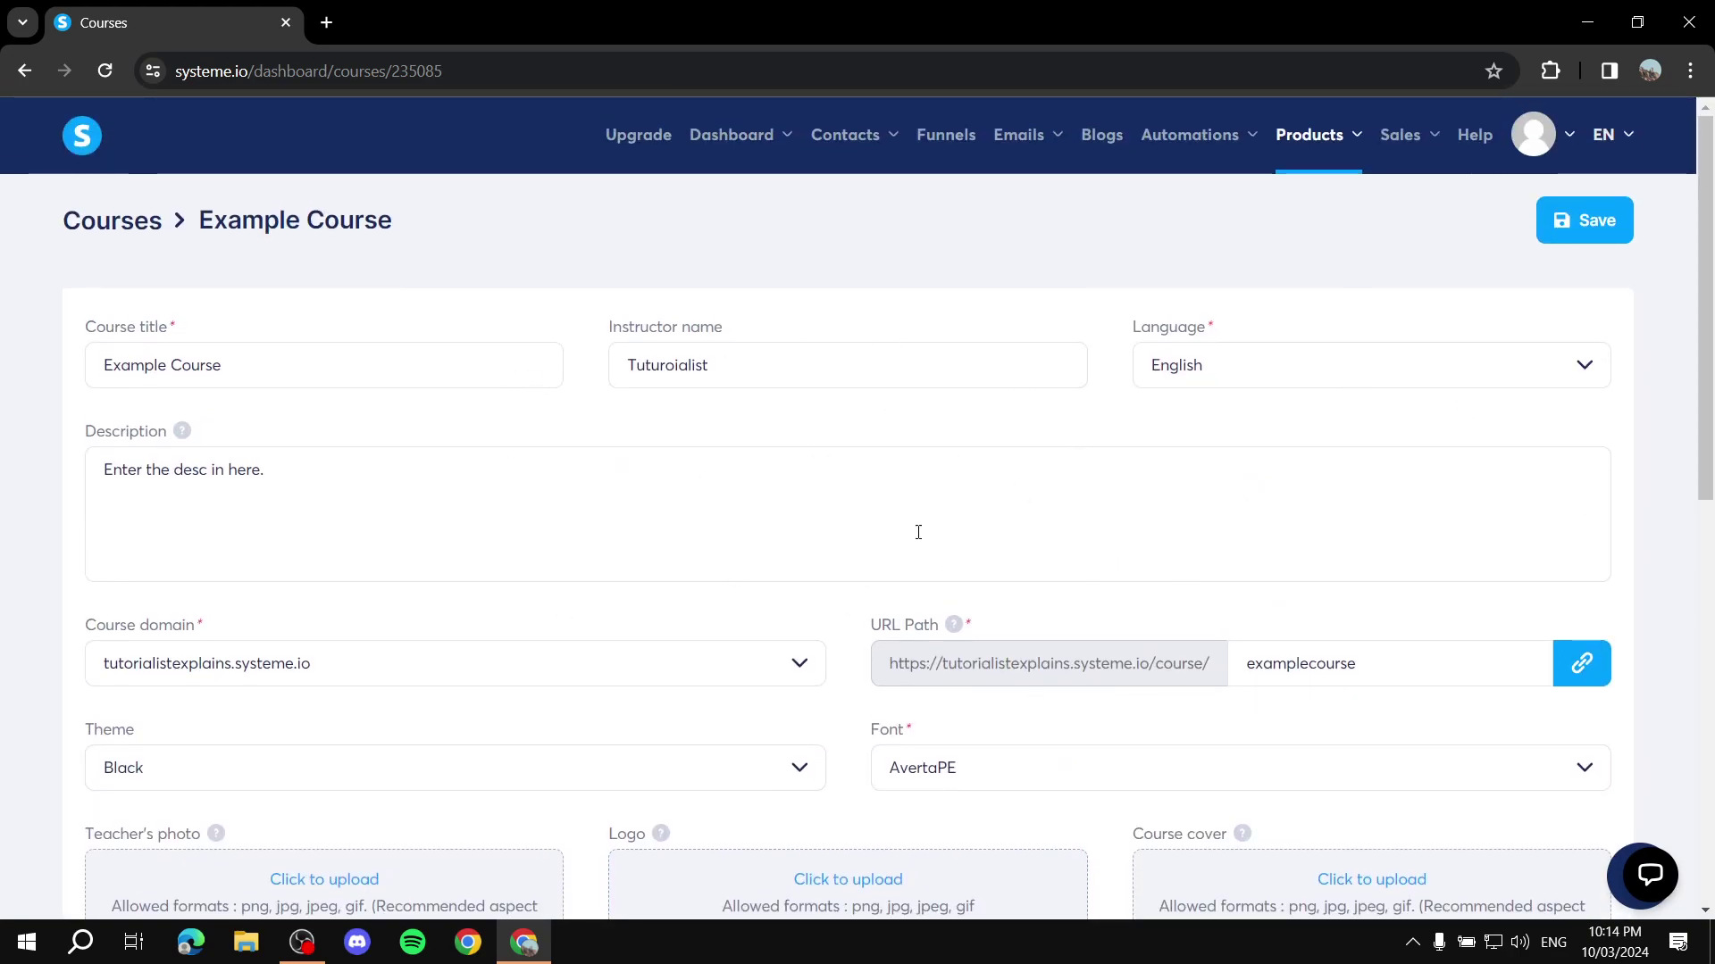
scroll(879, 550, "down", 5)
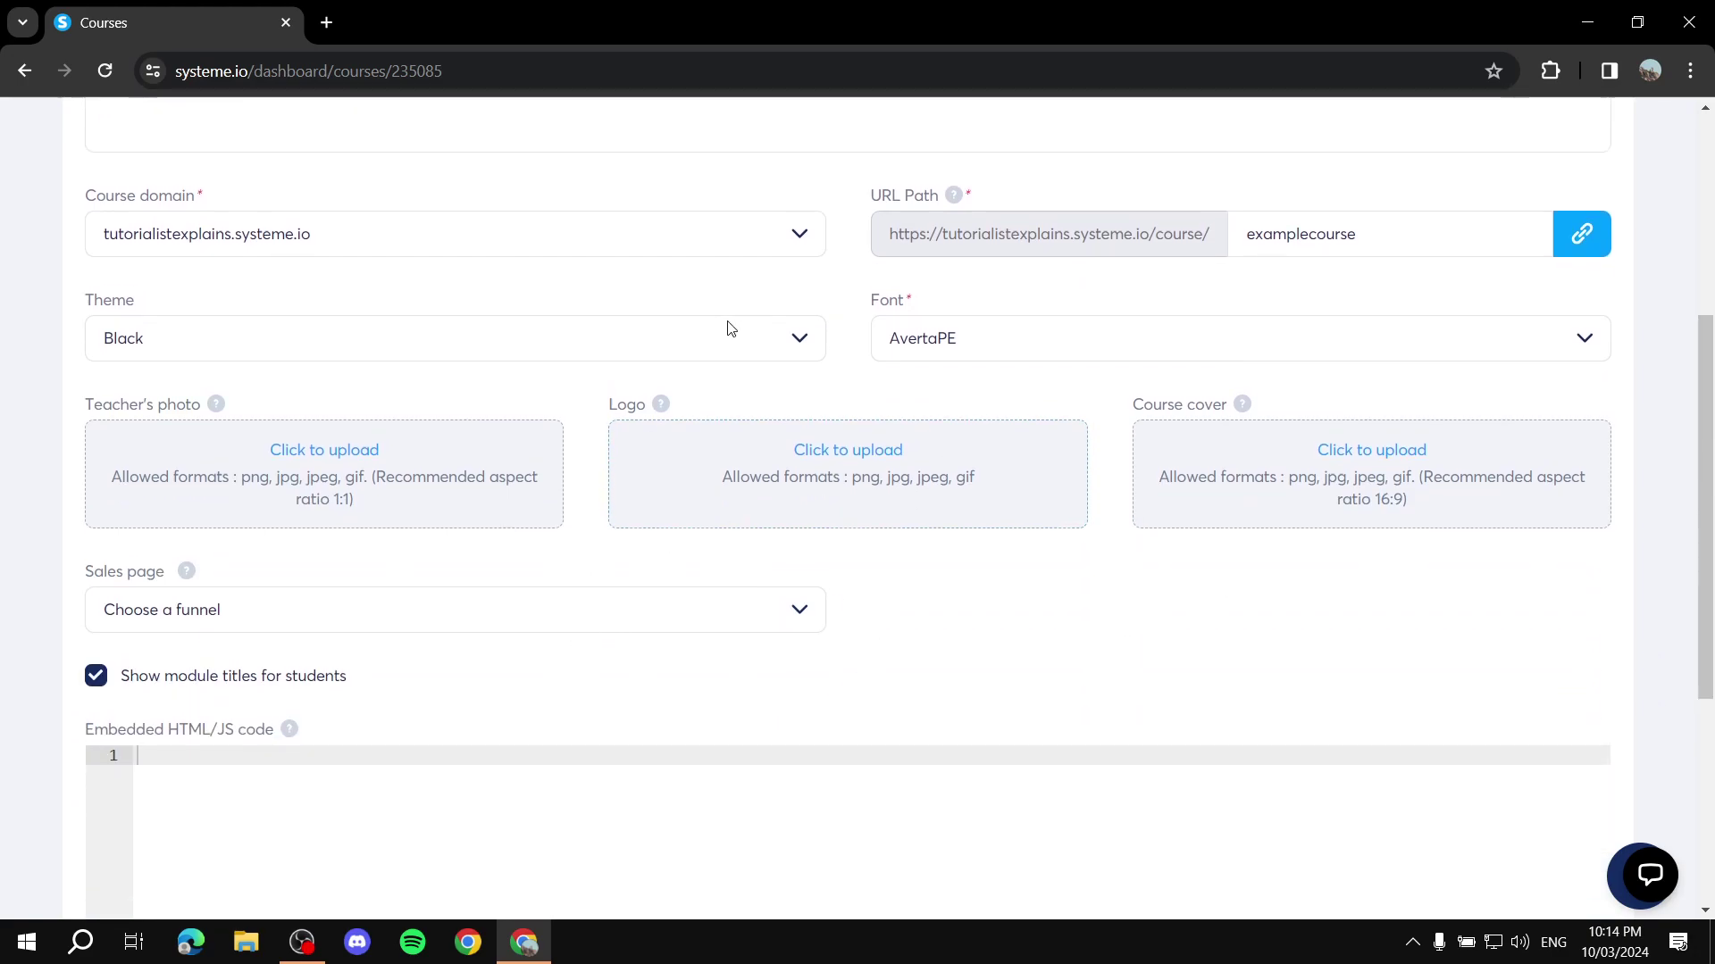
scroll(859, 541, "up", 5)
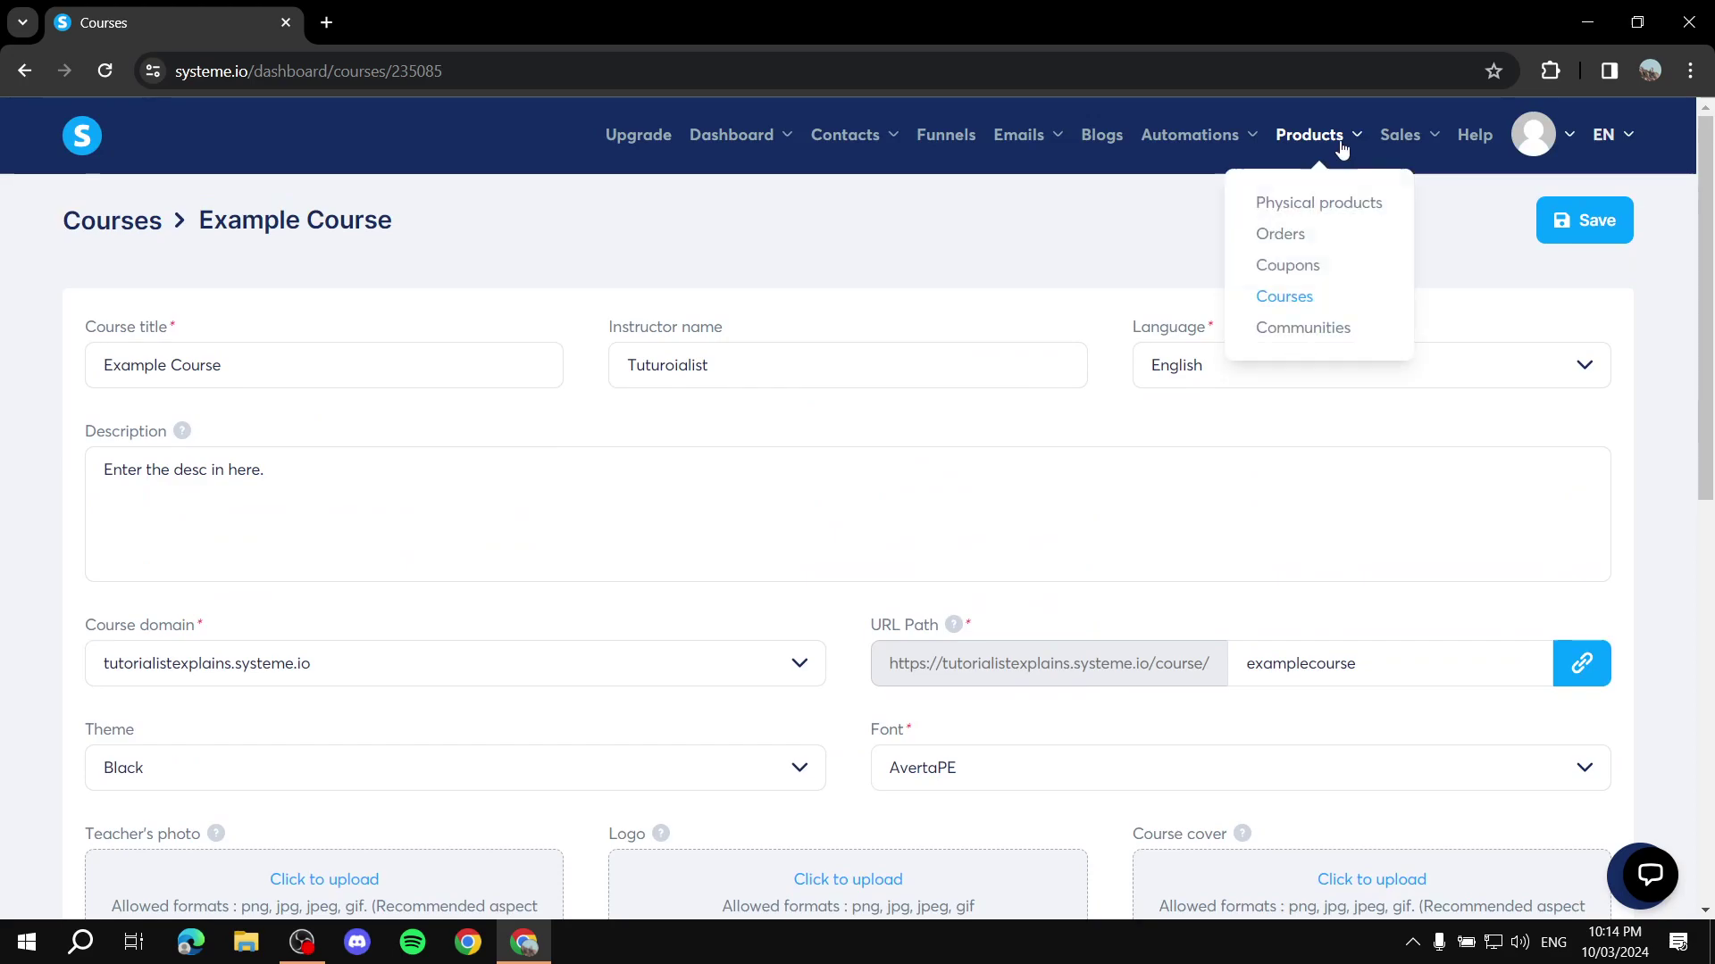
left_click(161, 235)
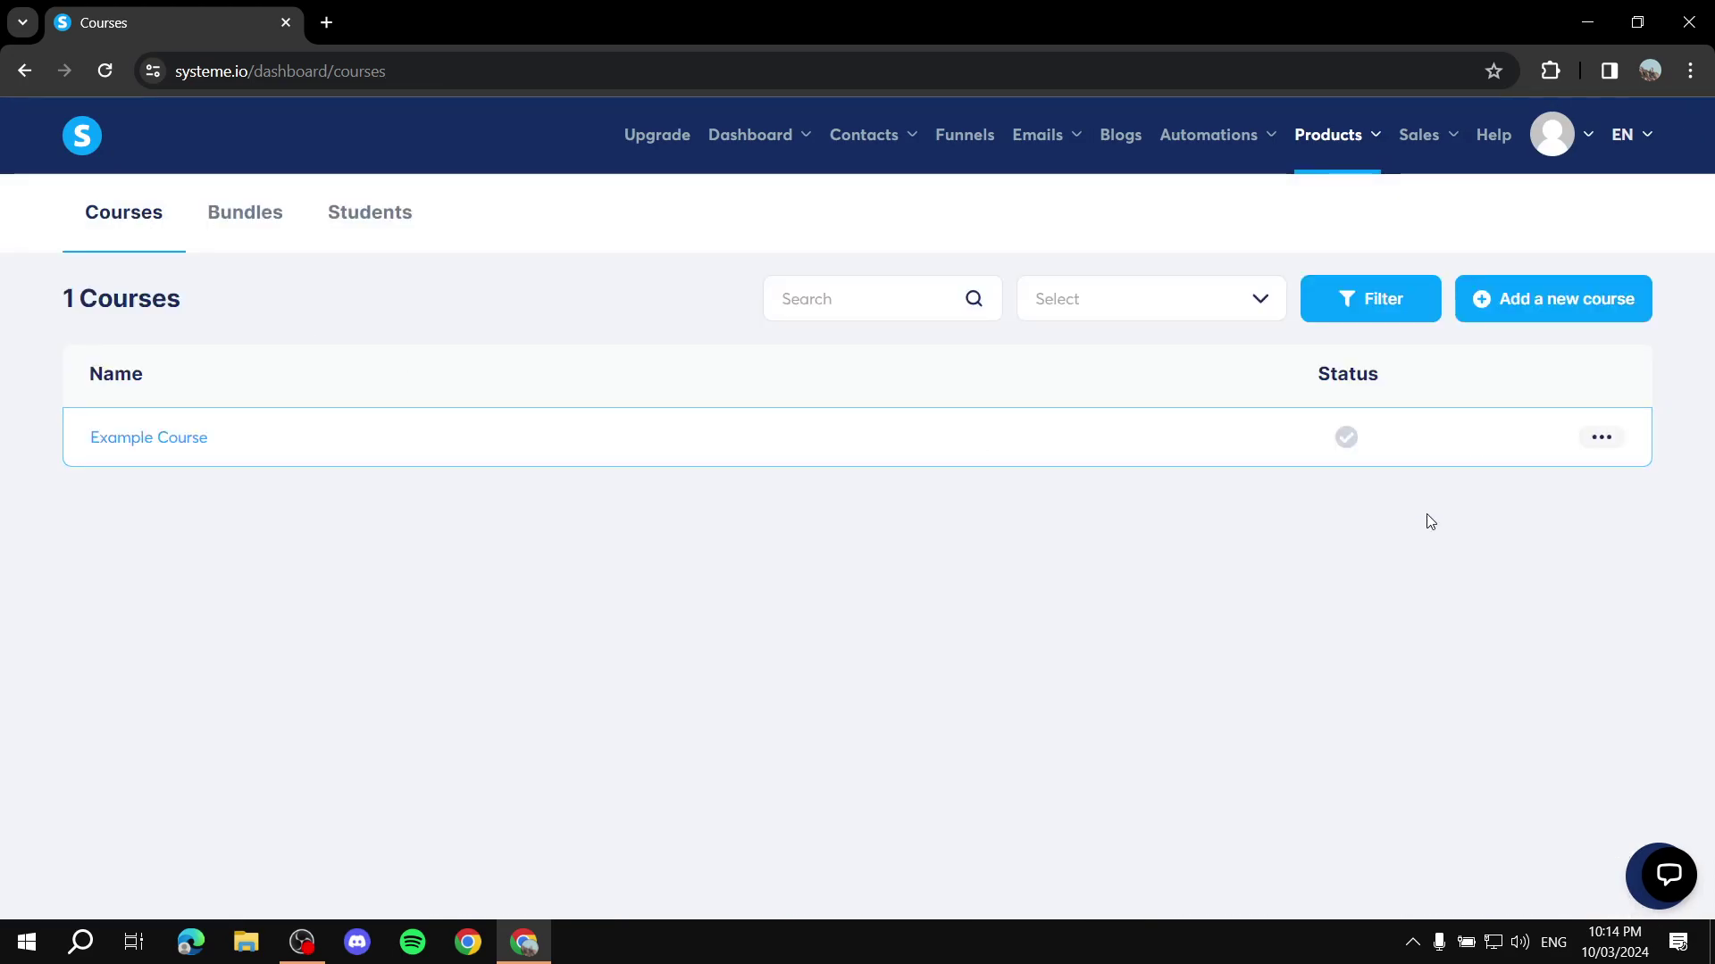
Step: Create a module named "Introduction" in the curriculum of Example Course
left_click(187, 444)
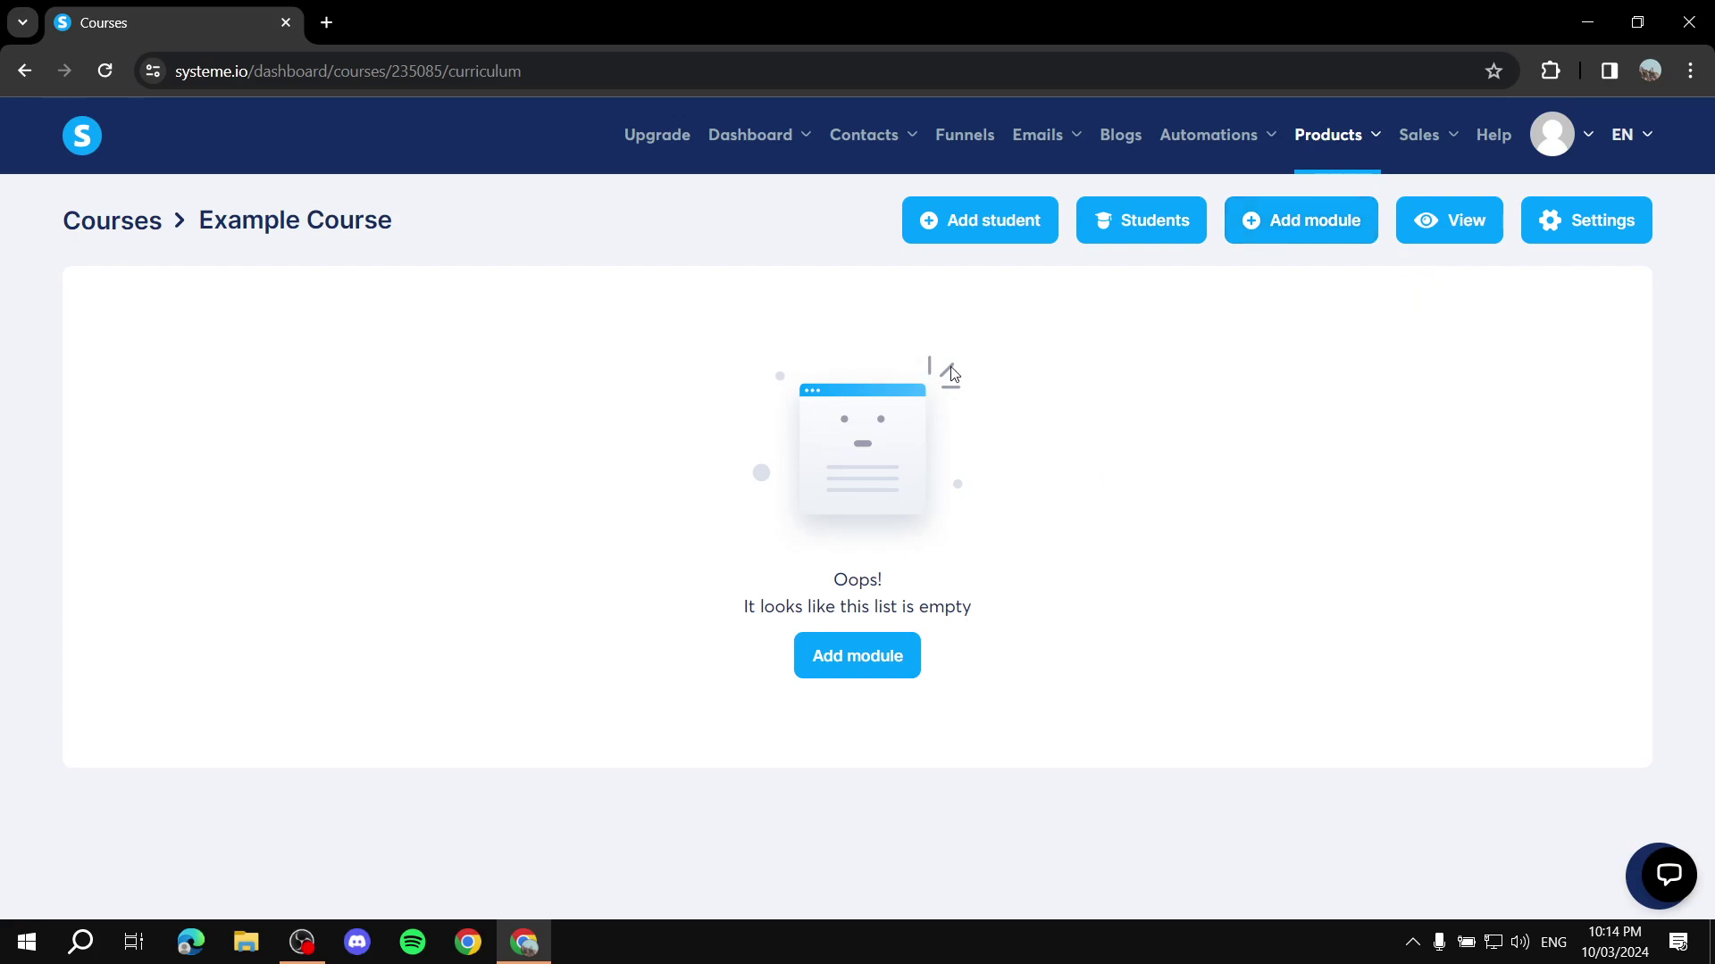
left_click(887, 658)
left_click(774, 525)
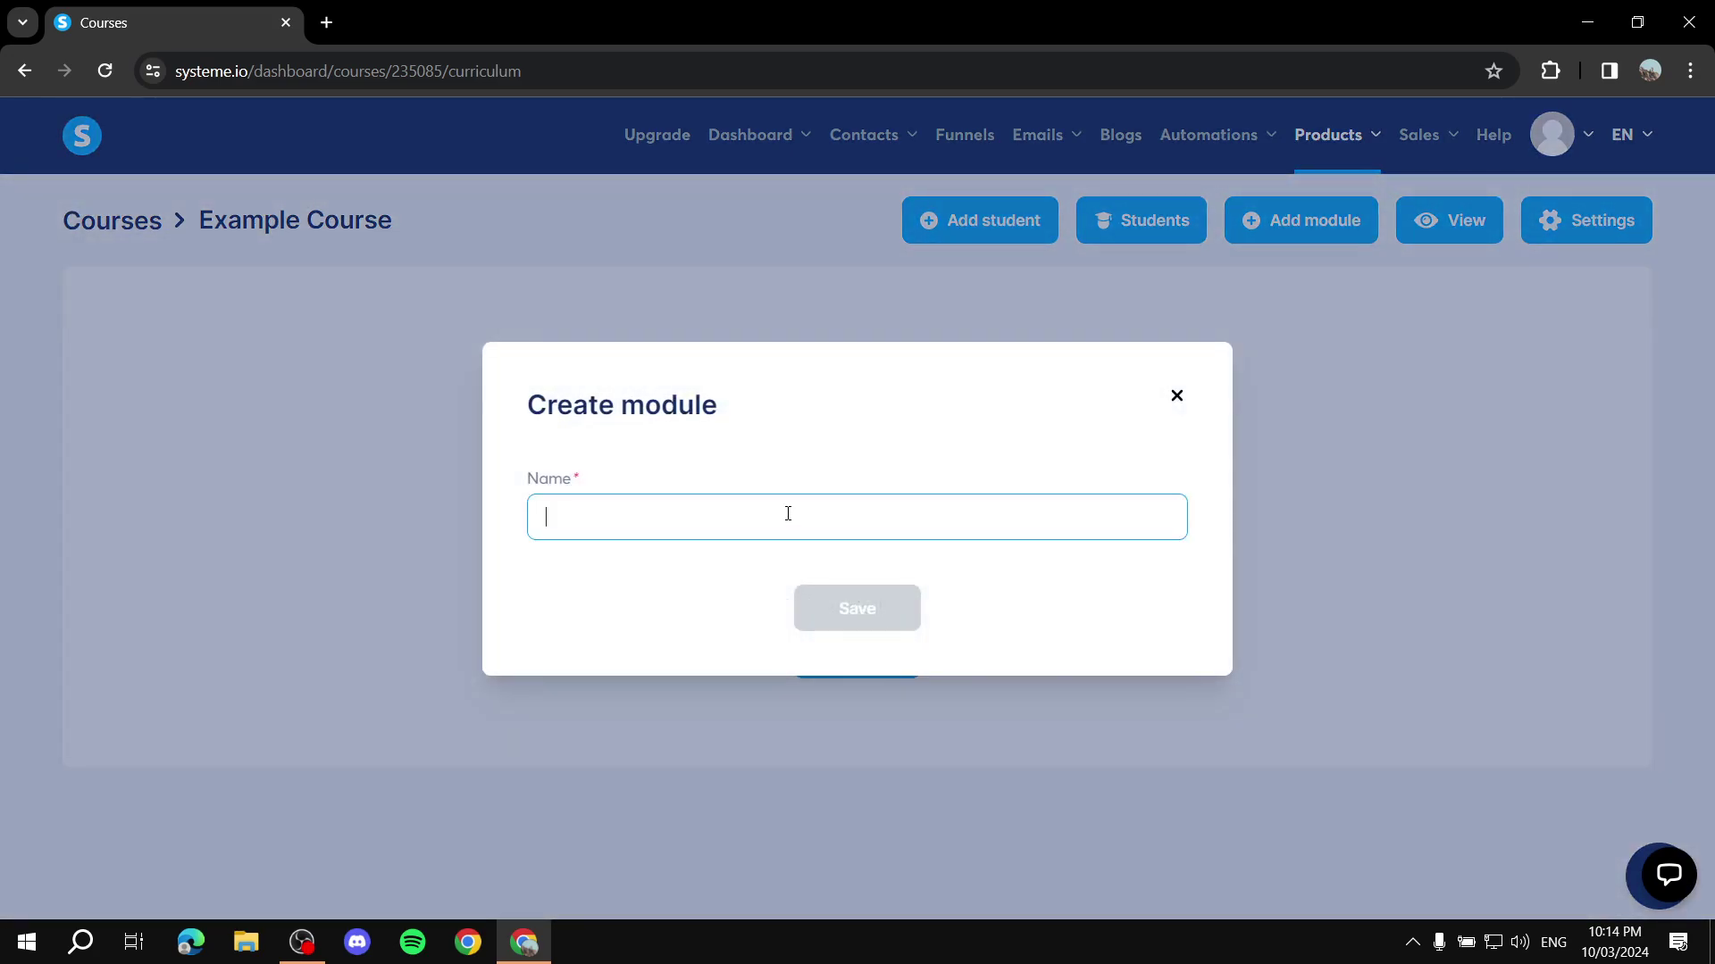
type("Introduction")
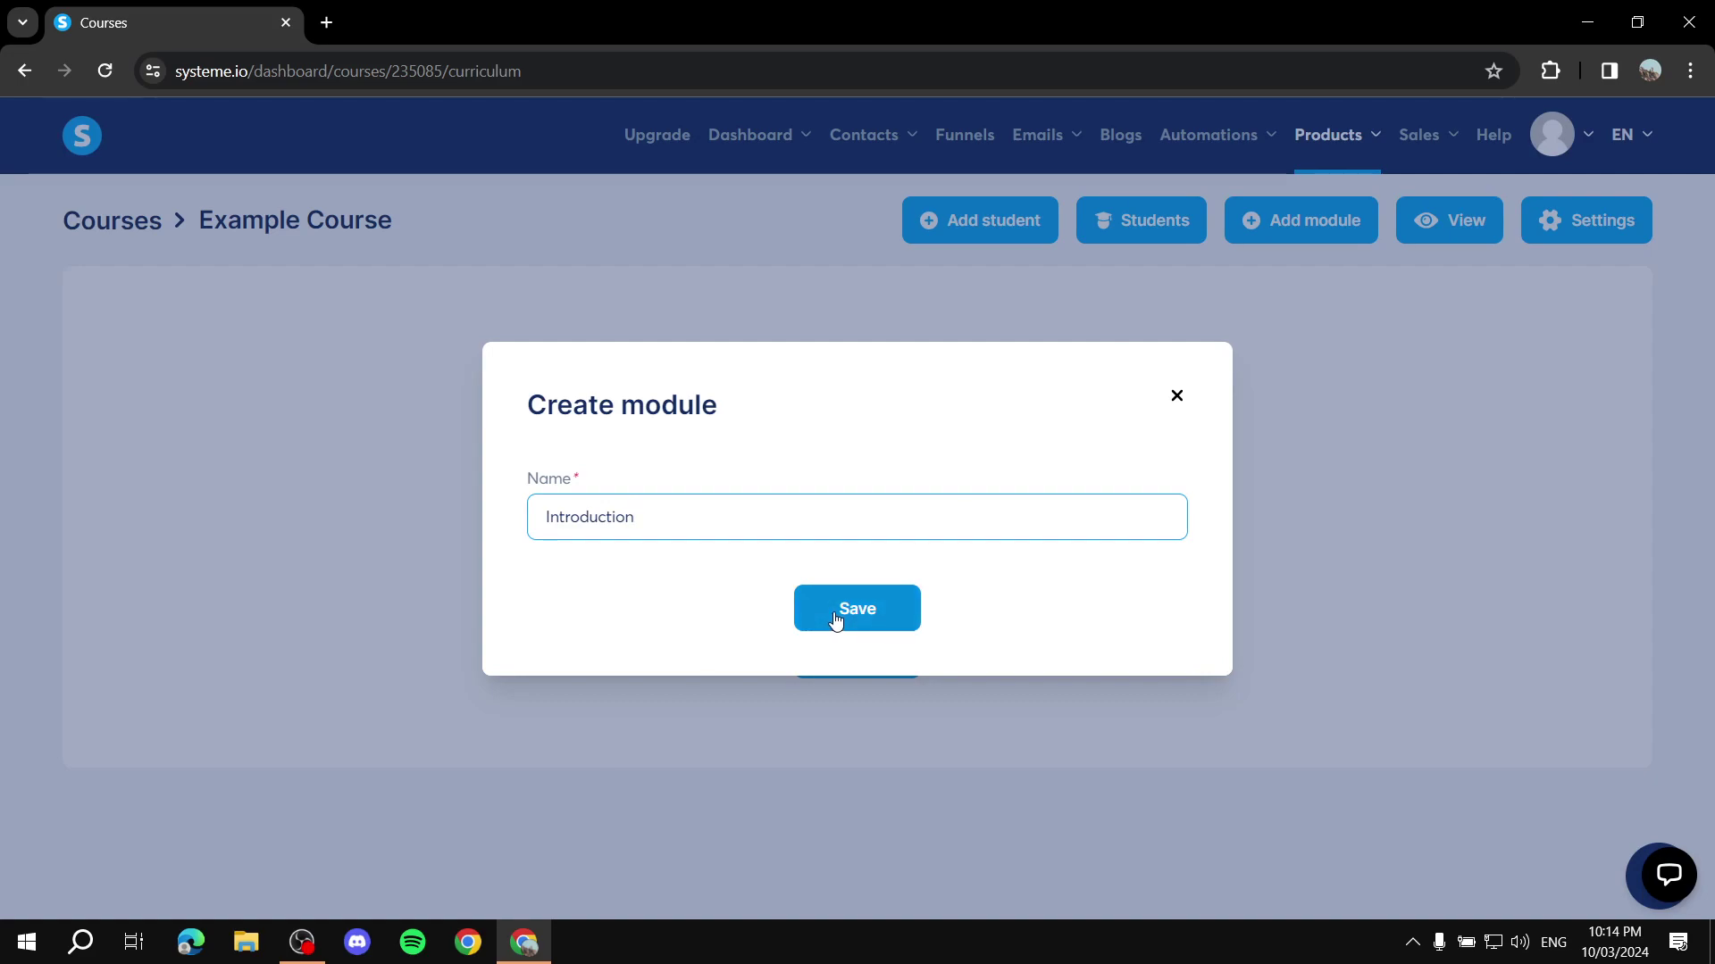
left_click(835, 611)
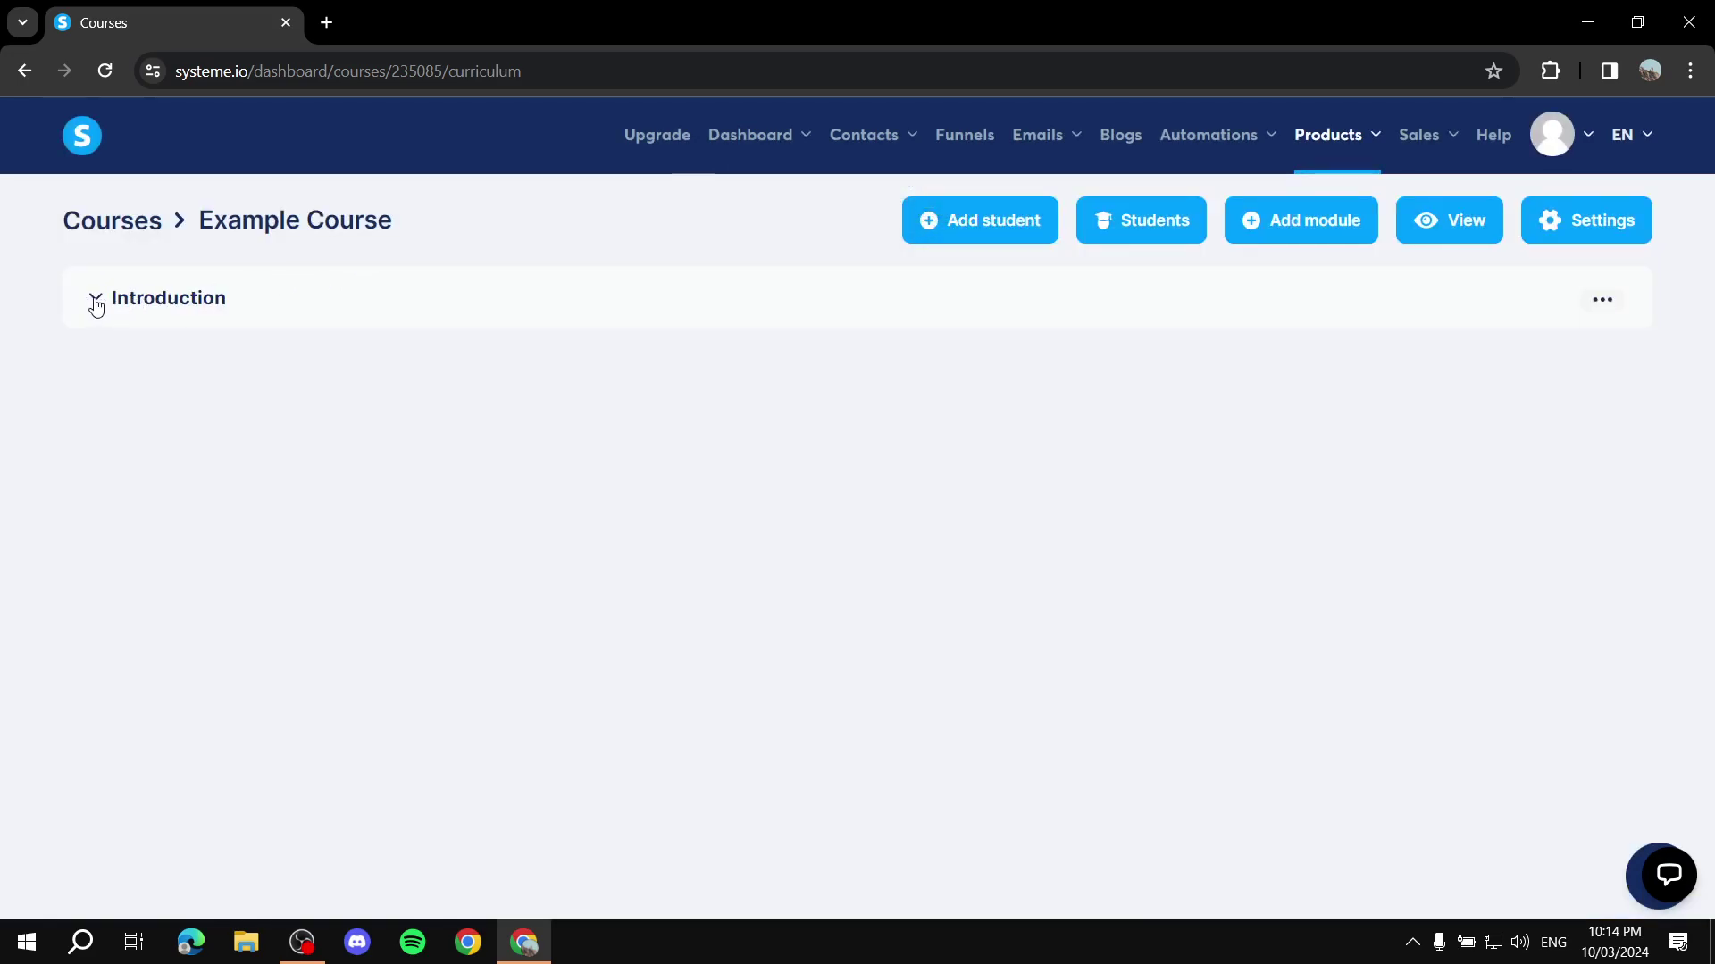
Step: Start a new lecture in the Introduction module and name it "Intro video"
left_click(95, 302)
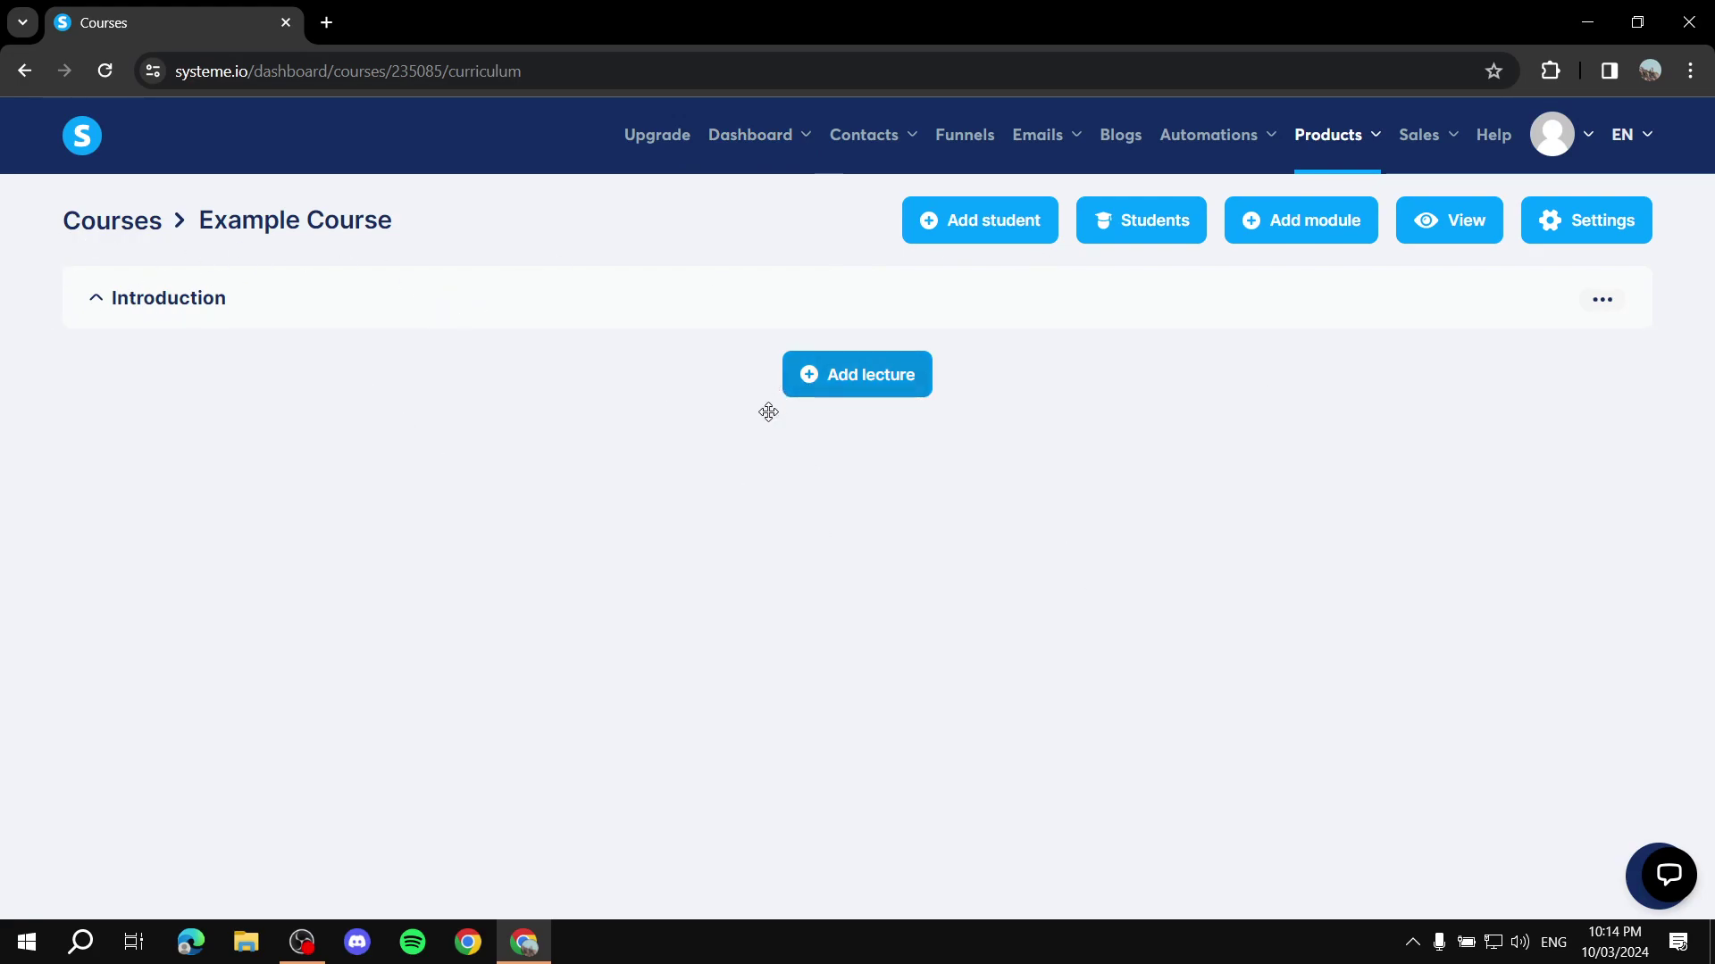
left_click(895, 373)
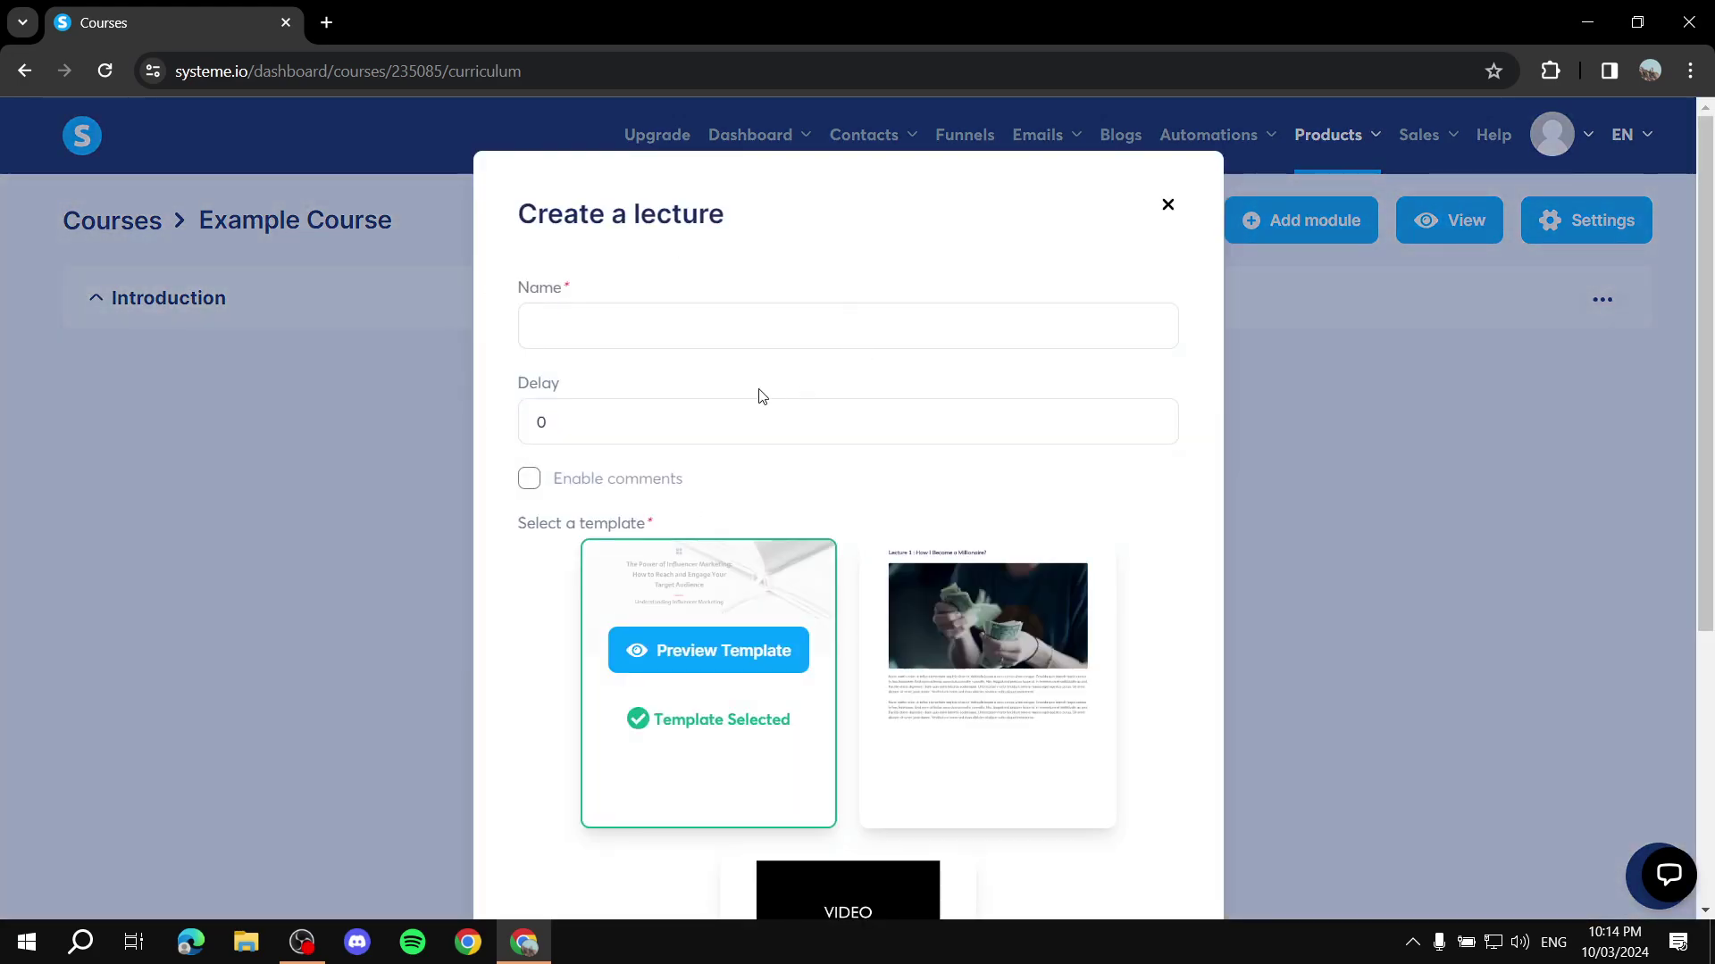
left_click(659, 318)
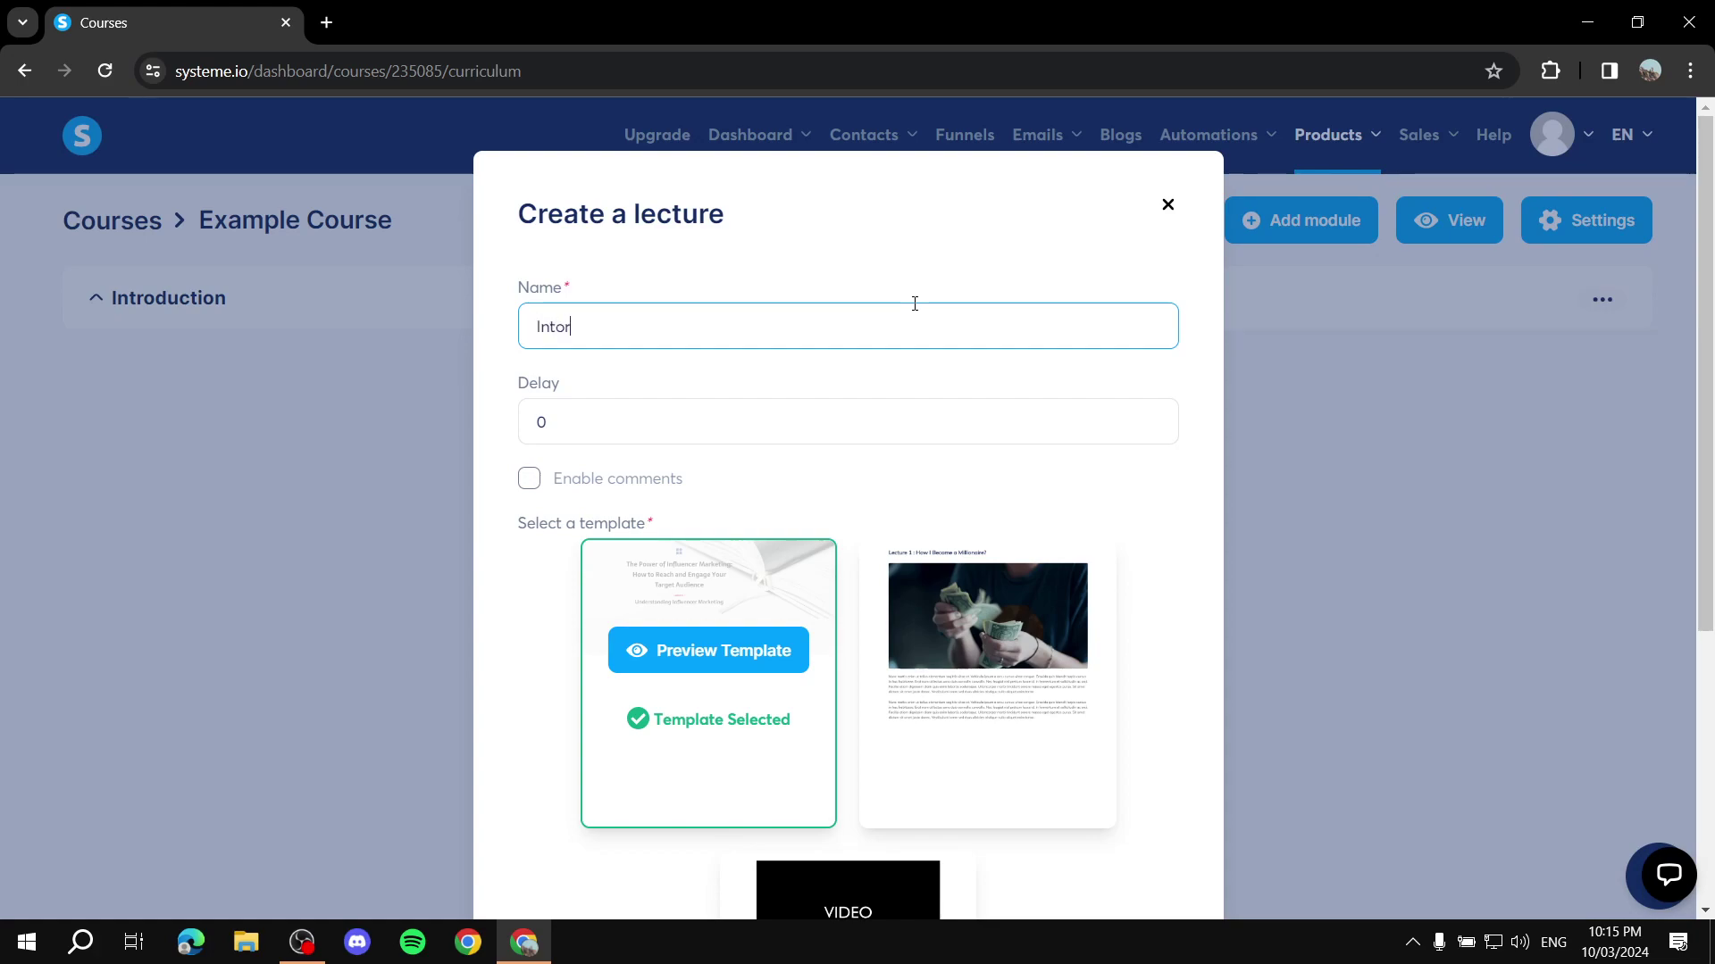
type("Intro video")
scroll(689, 420, "down", 1)
left_click(529, 367)
double_click(586, 307)
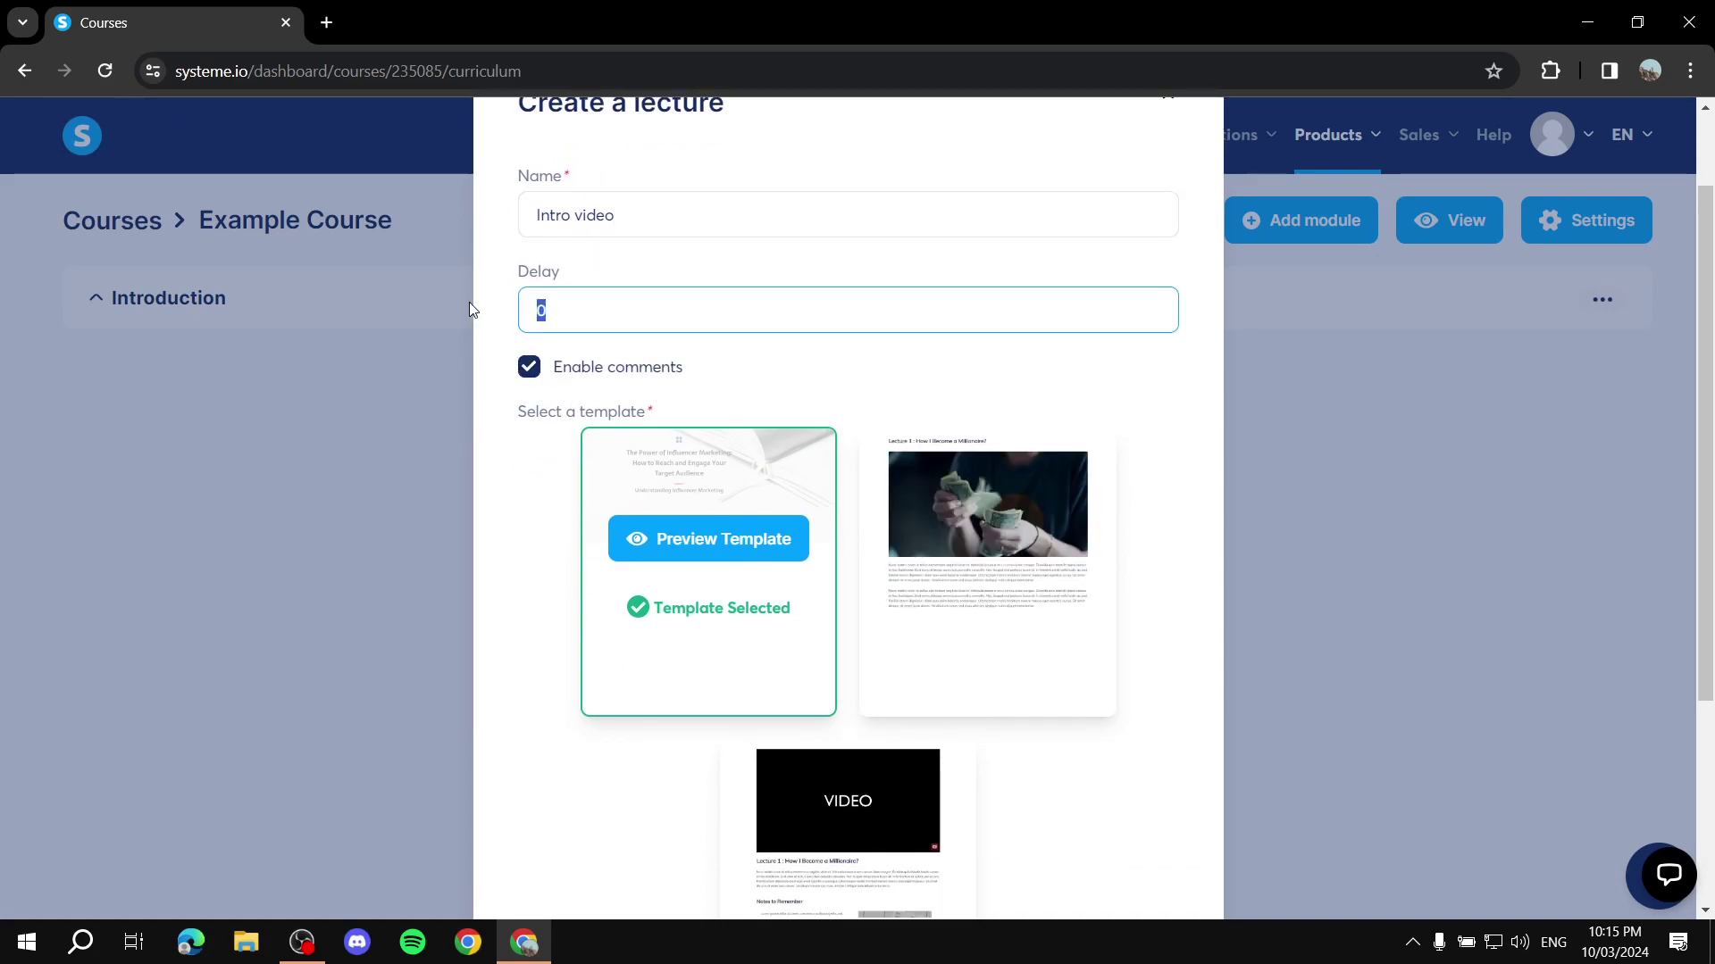
left_click(528, 369)
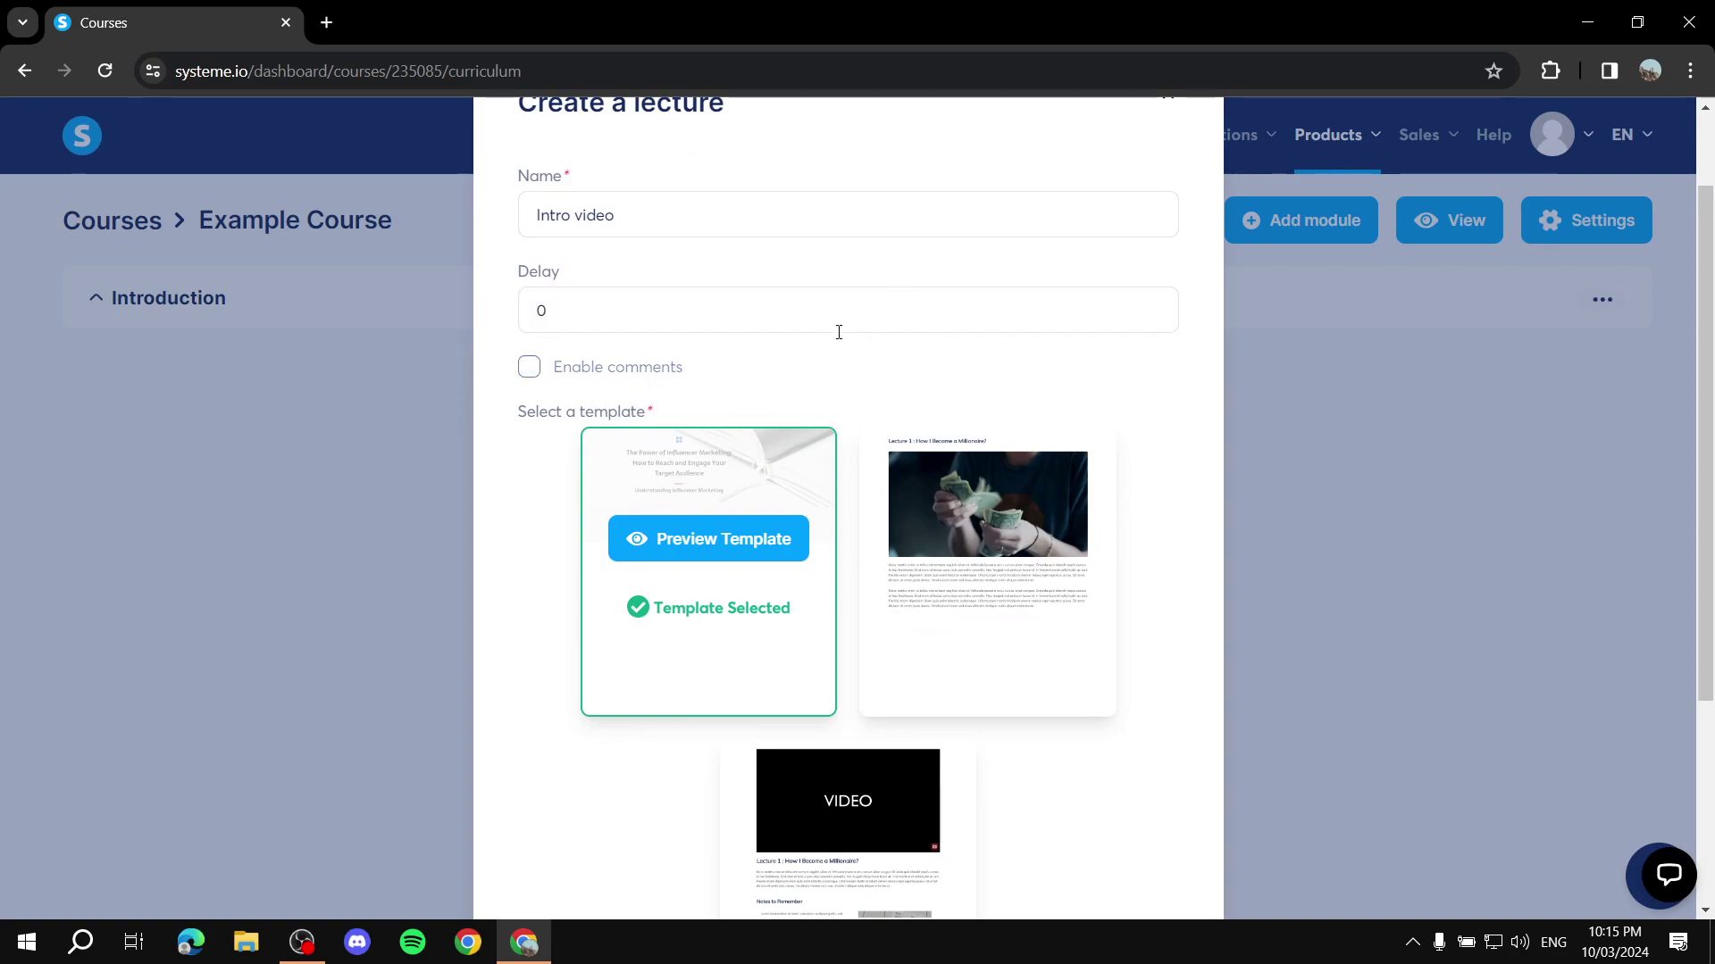
Step: Choose the video template for the lecture and save it
scroll(814, 334, "down", 1)
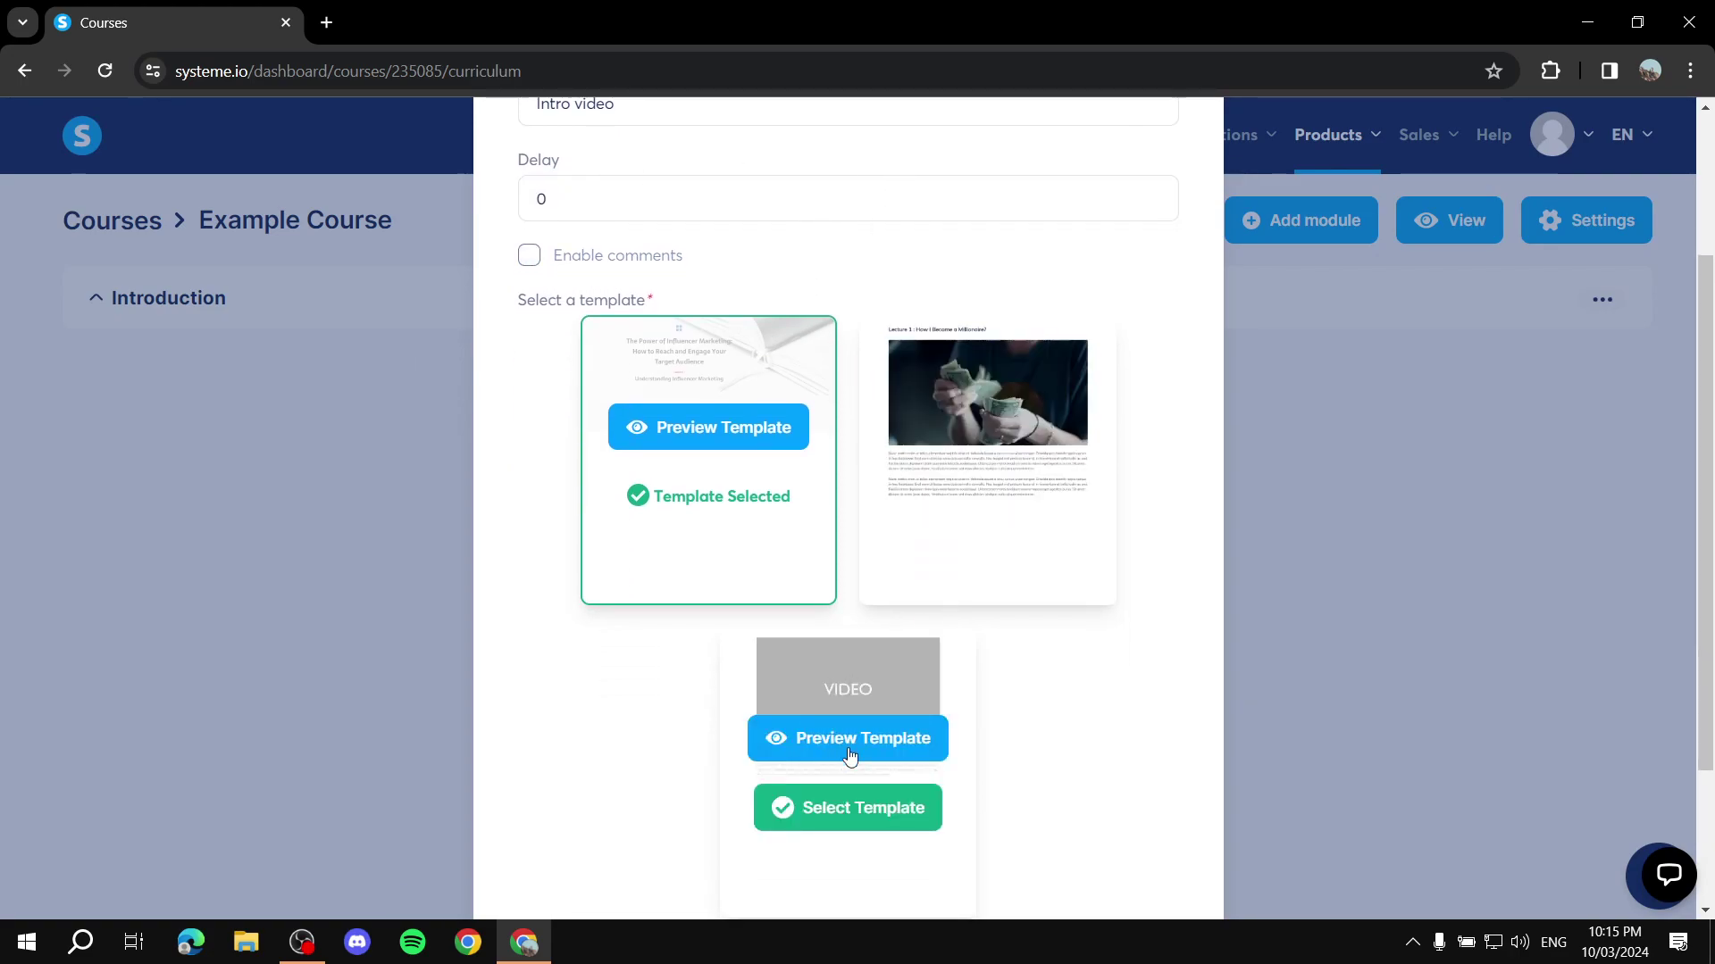
scroll(688, 601, "down", 2)
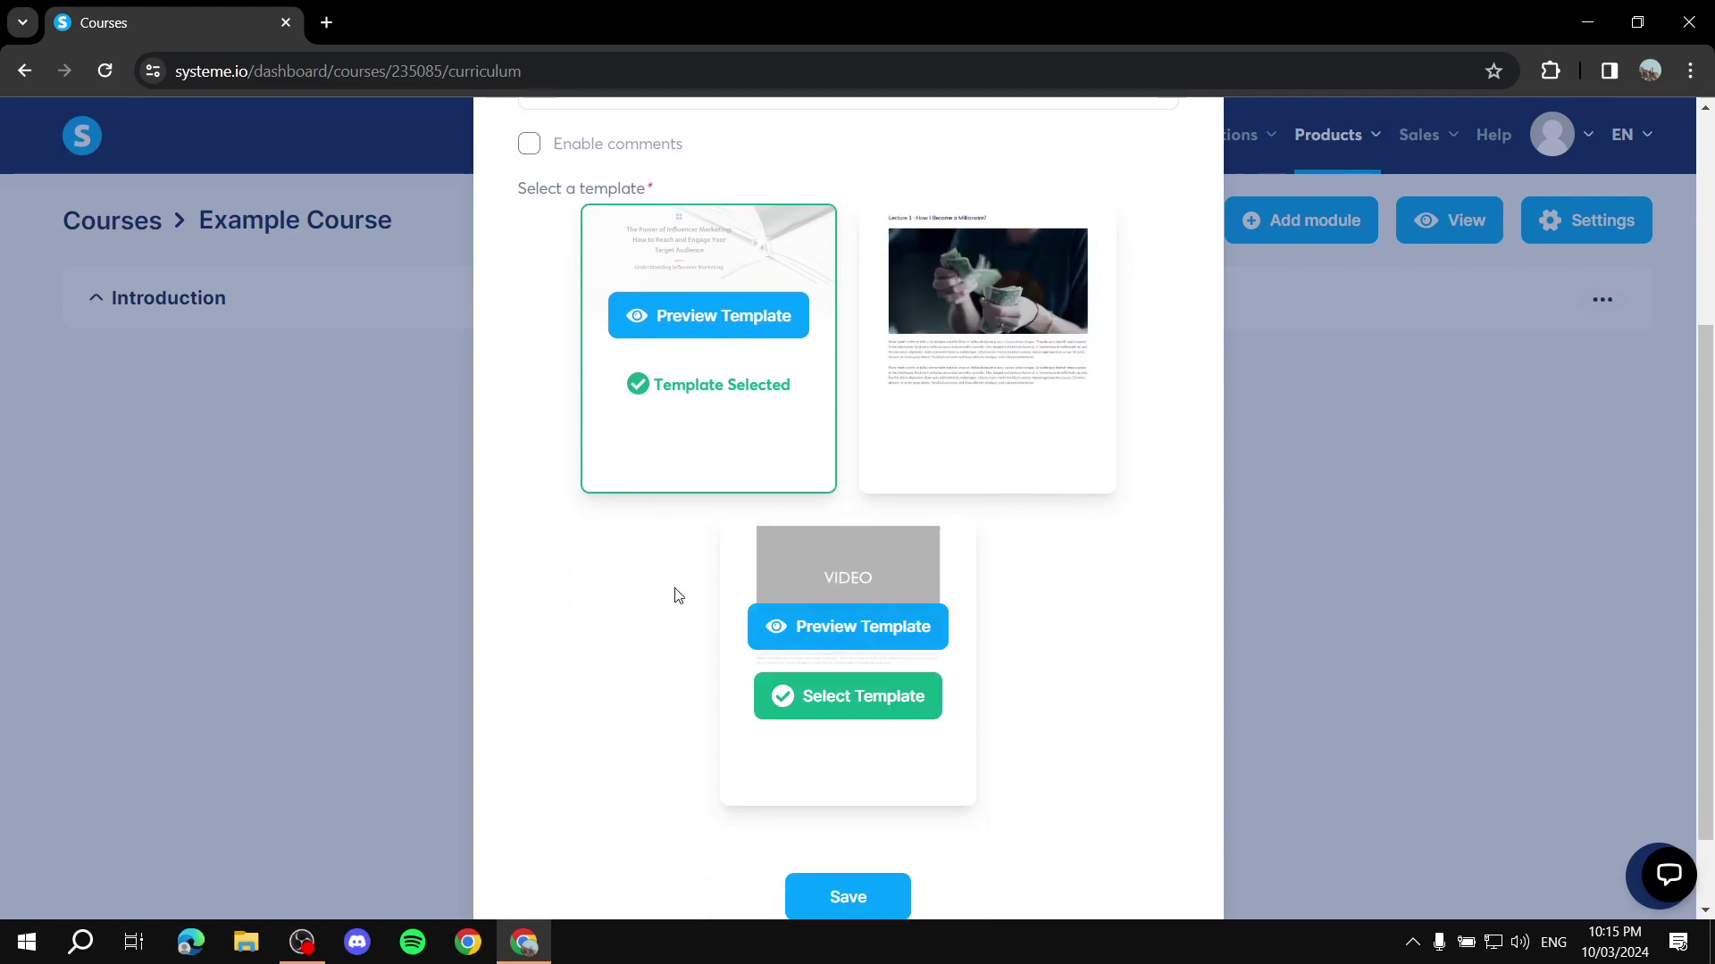
mouse_move(918, 604)
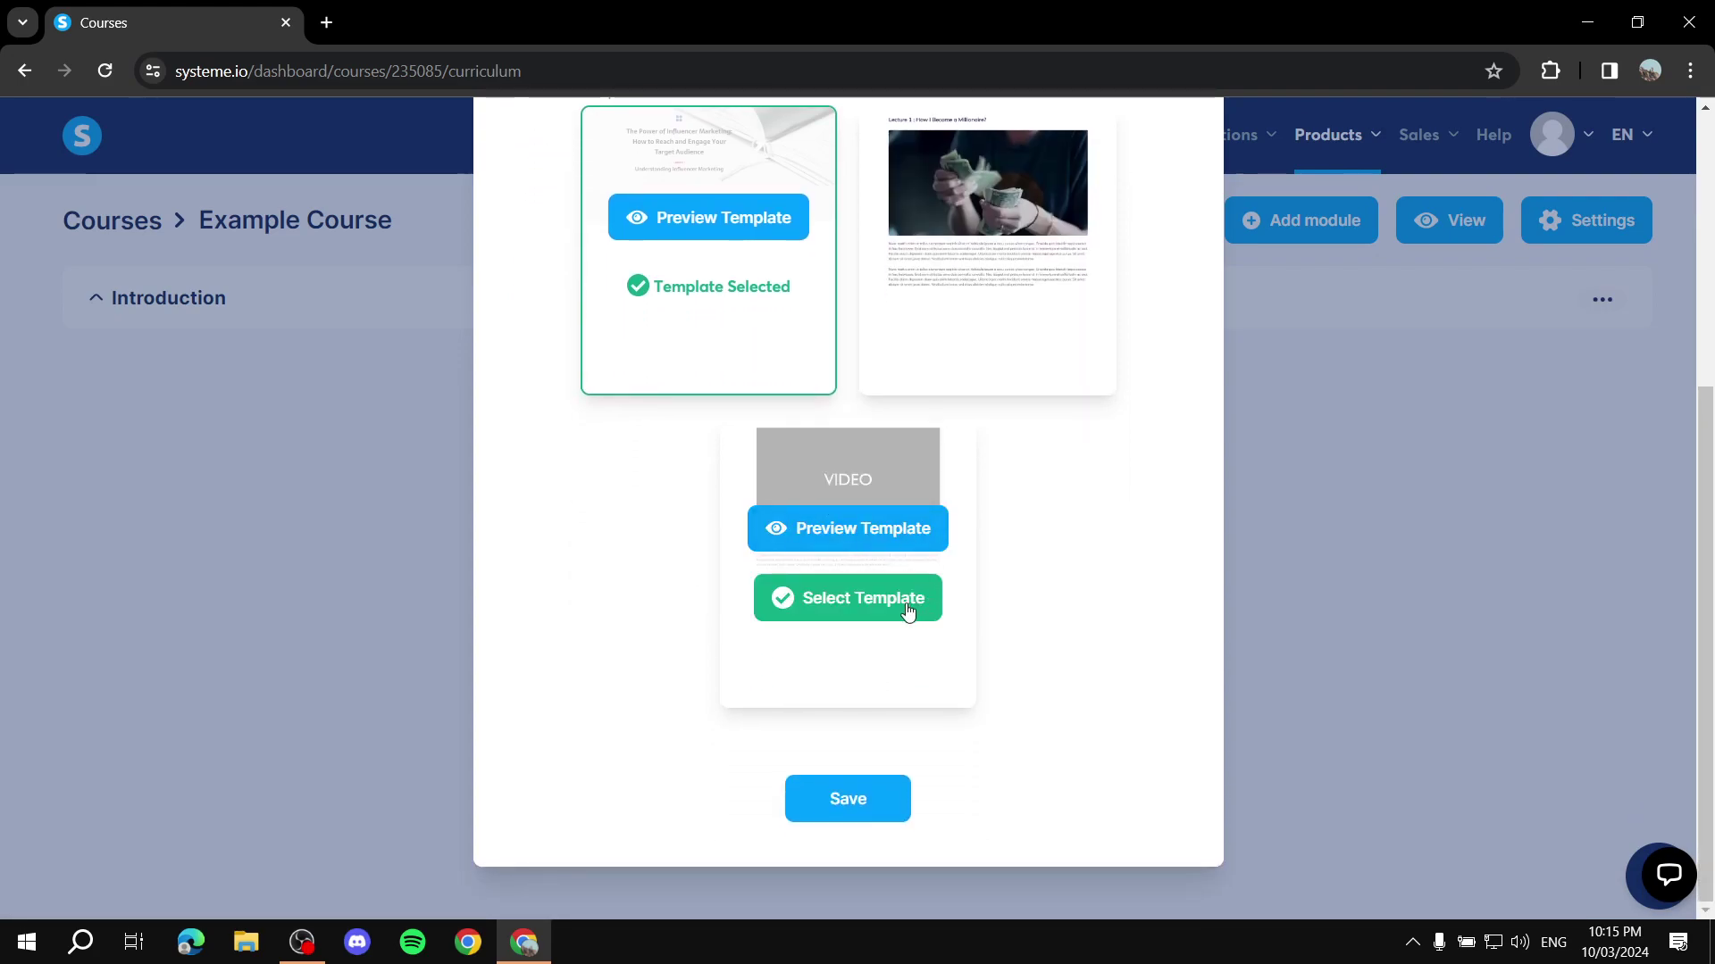
left_click(842, 599)
left_click(838, 804)
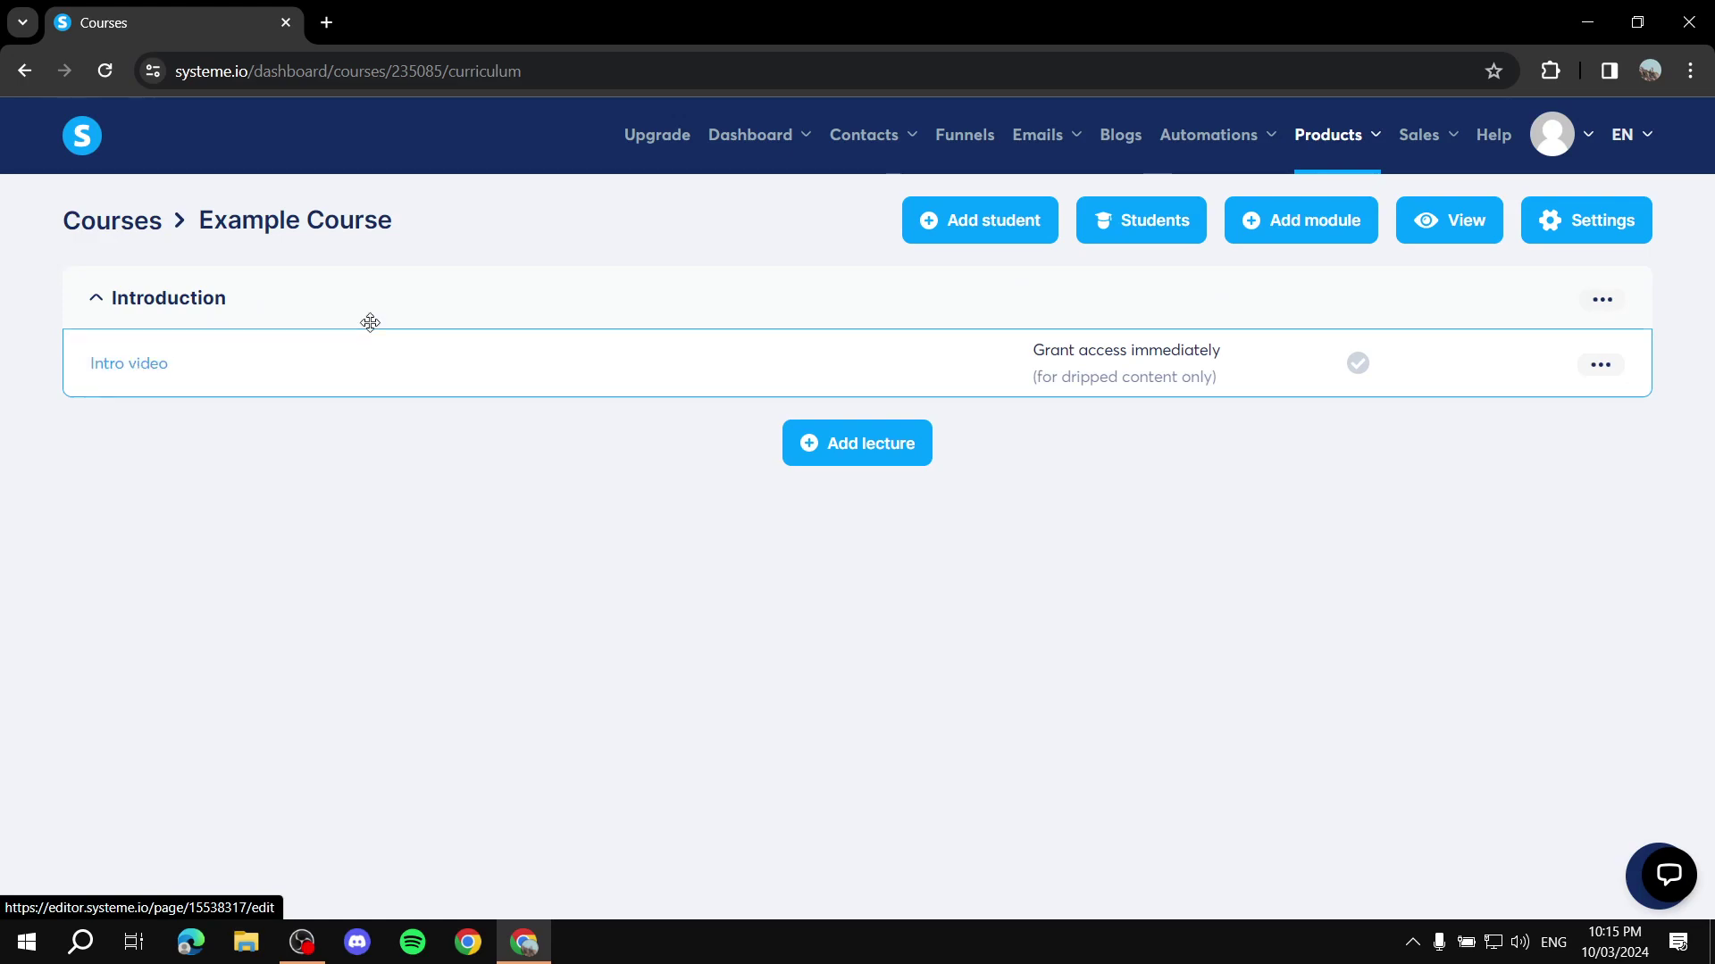
Step: Open the Intro video lecture in the page editor and bring up the settings of its video element
left_click(124, 374)
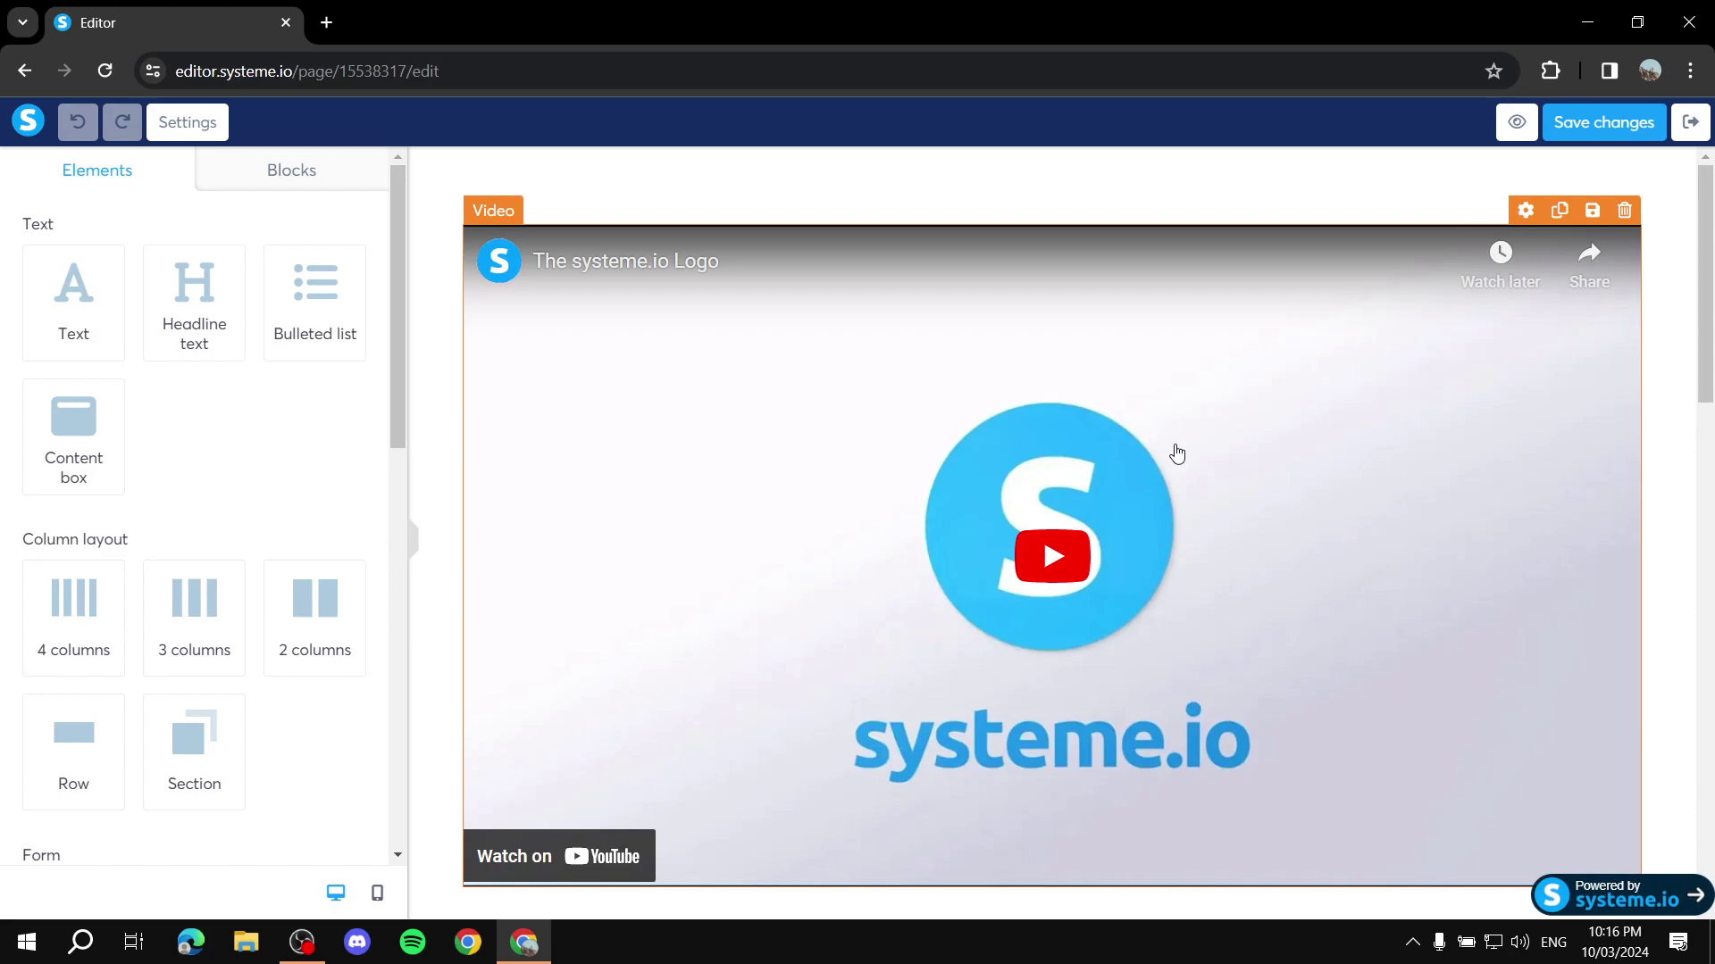
scroll(1183, 448, "down", 4)
scroll(1161, 371, "up", 4)
left_click(960, 382)
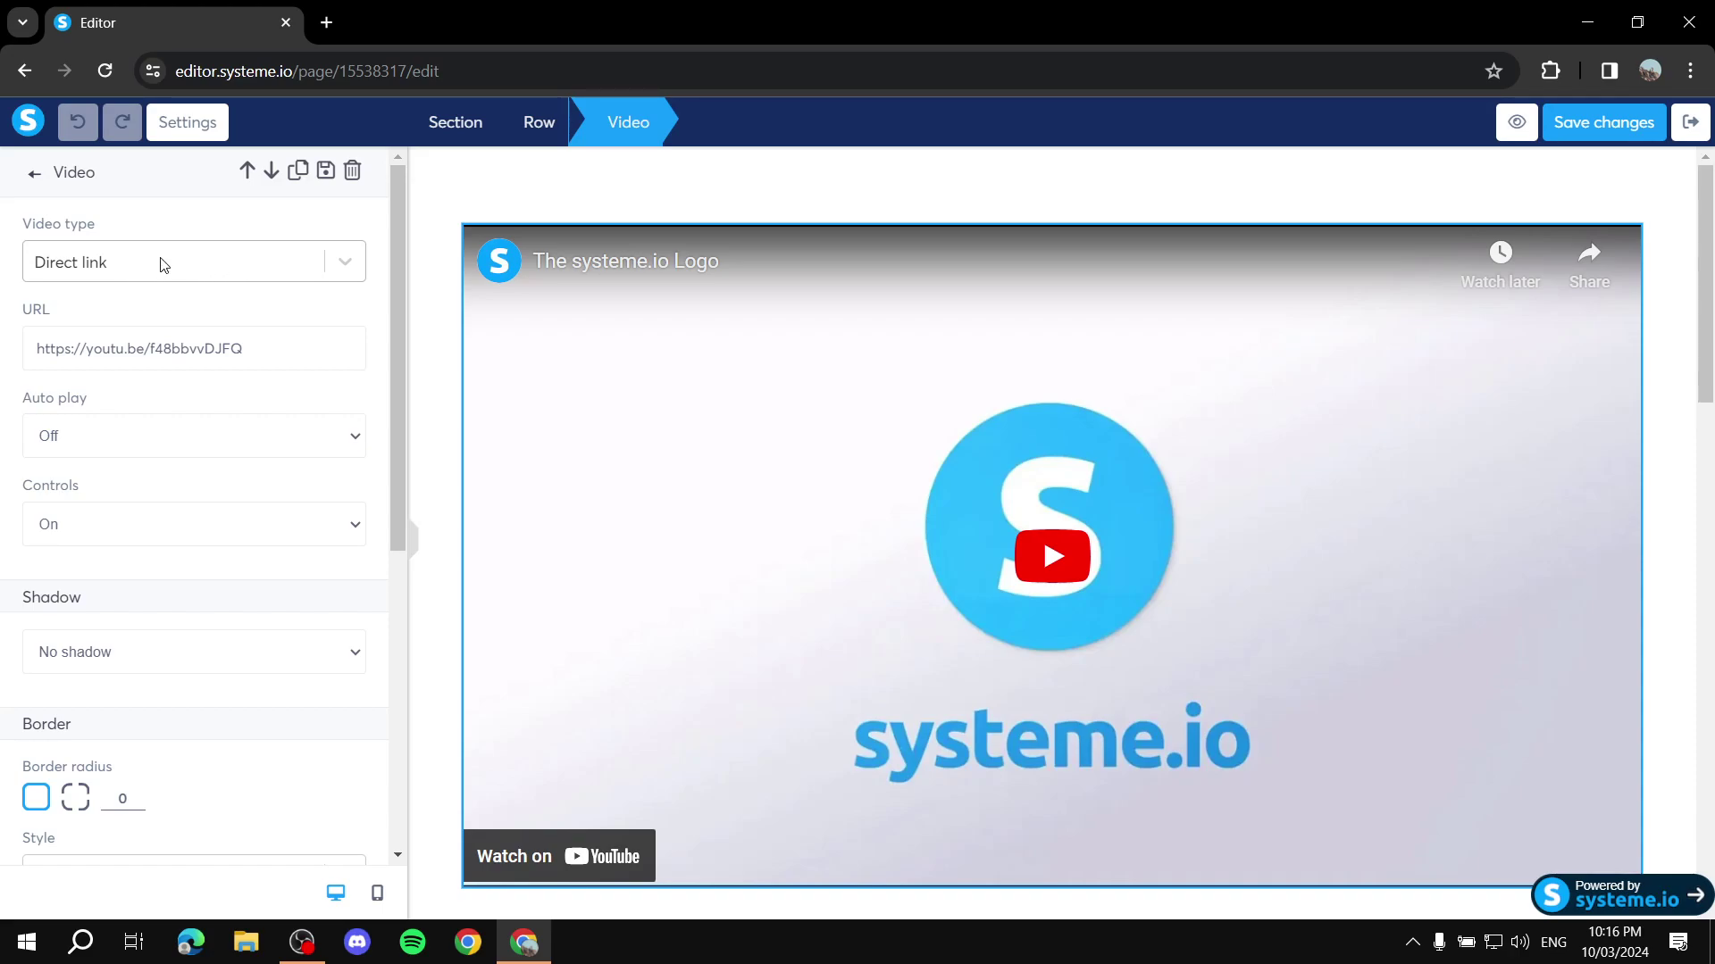
Step: Switch the video element's type to Upload file
left_click_drag(8, 230, 146, 229)
left_click(155, 232)
left_click_drag(304, 353, 5, 361)
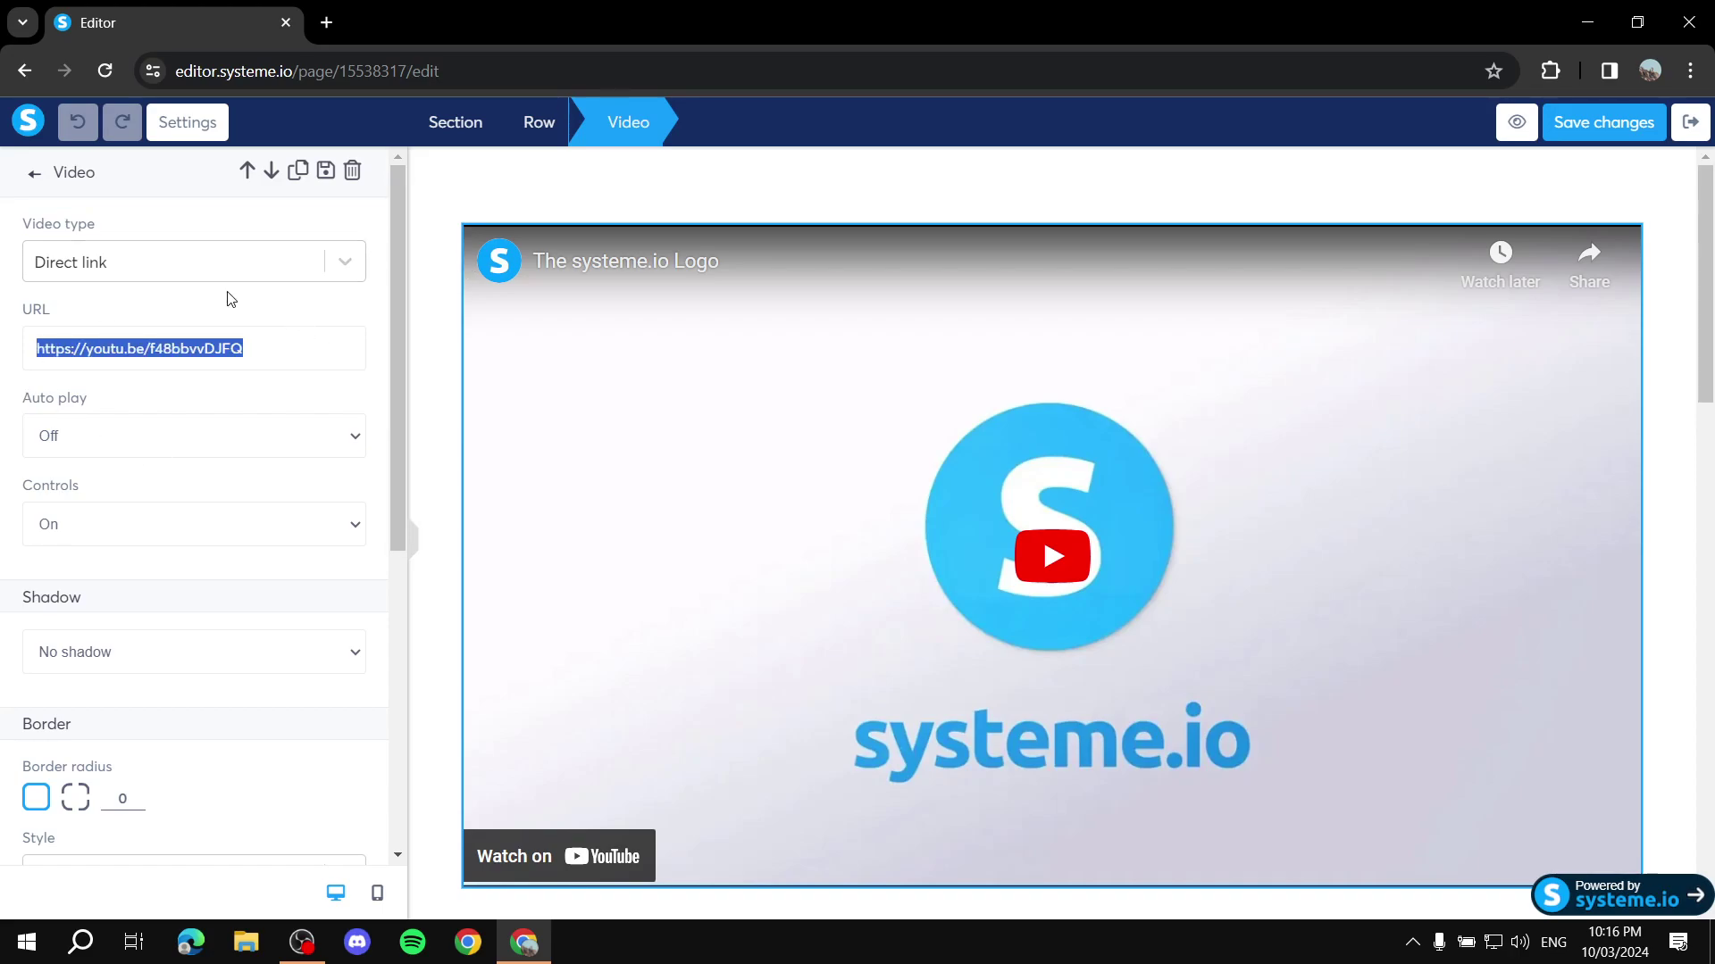
left_click(169, 265)
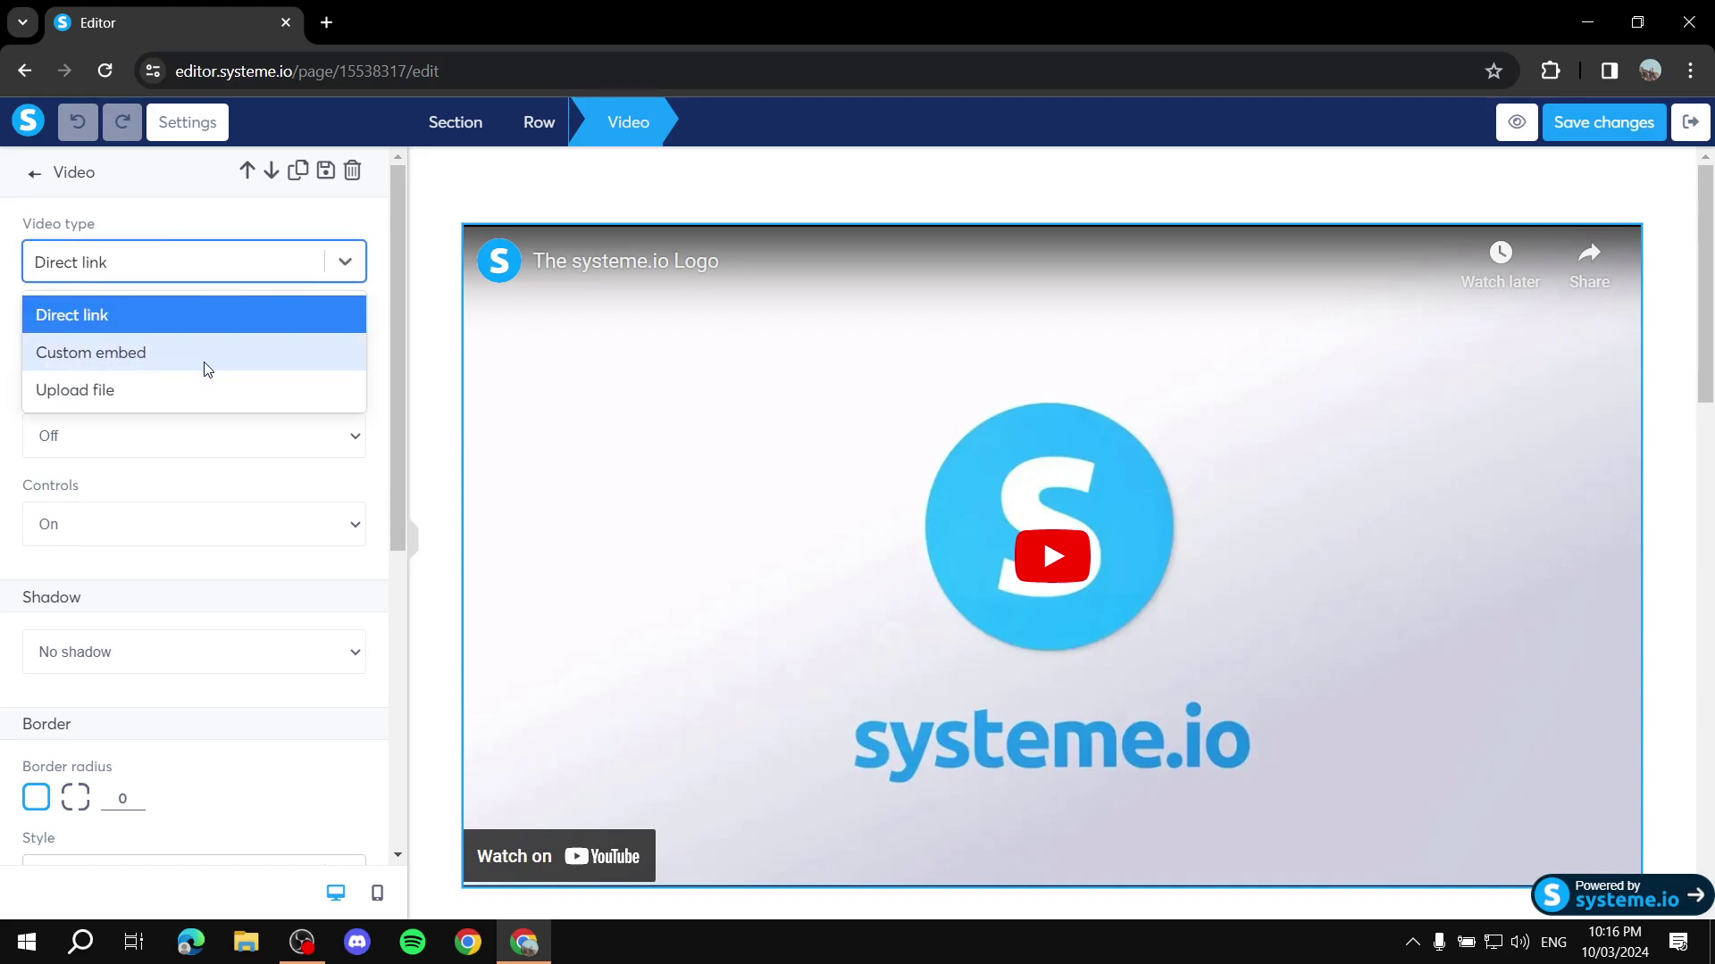
left_click(79, 391)
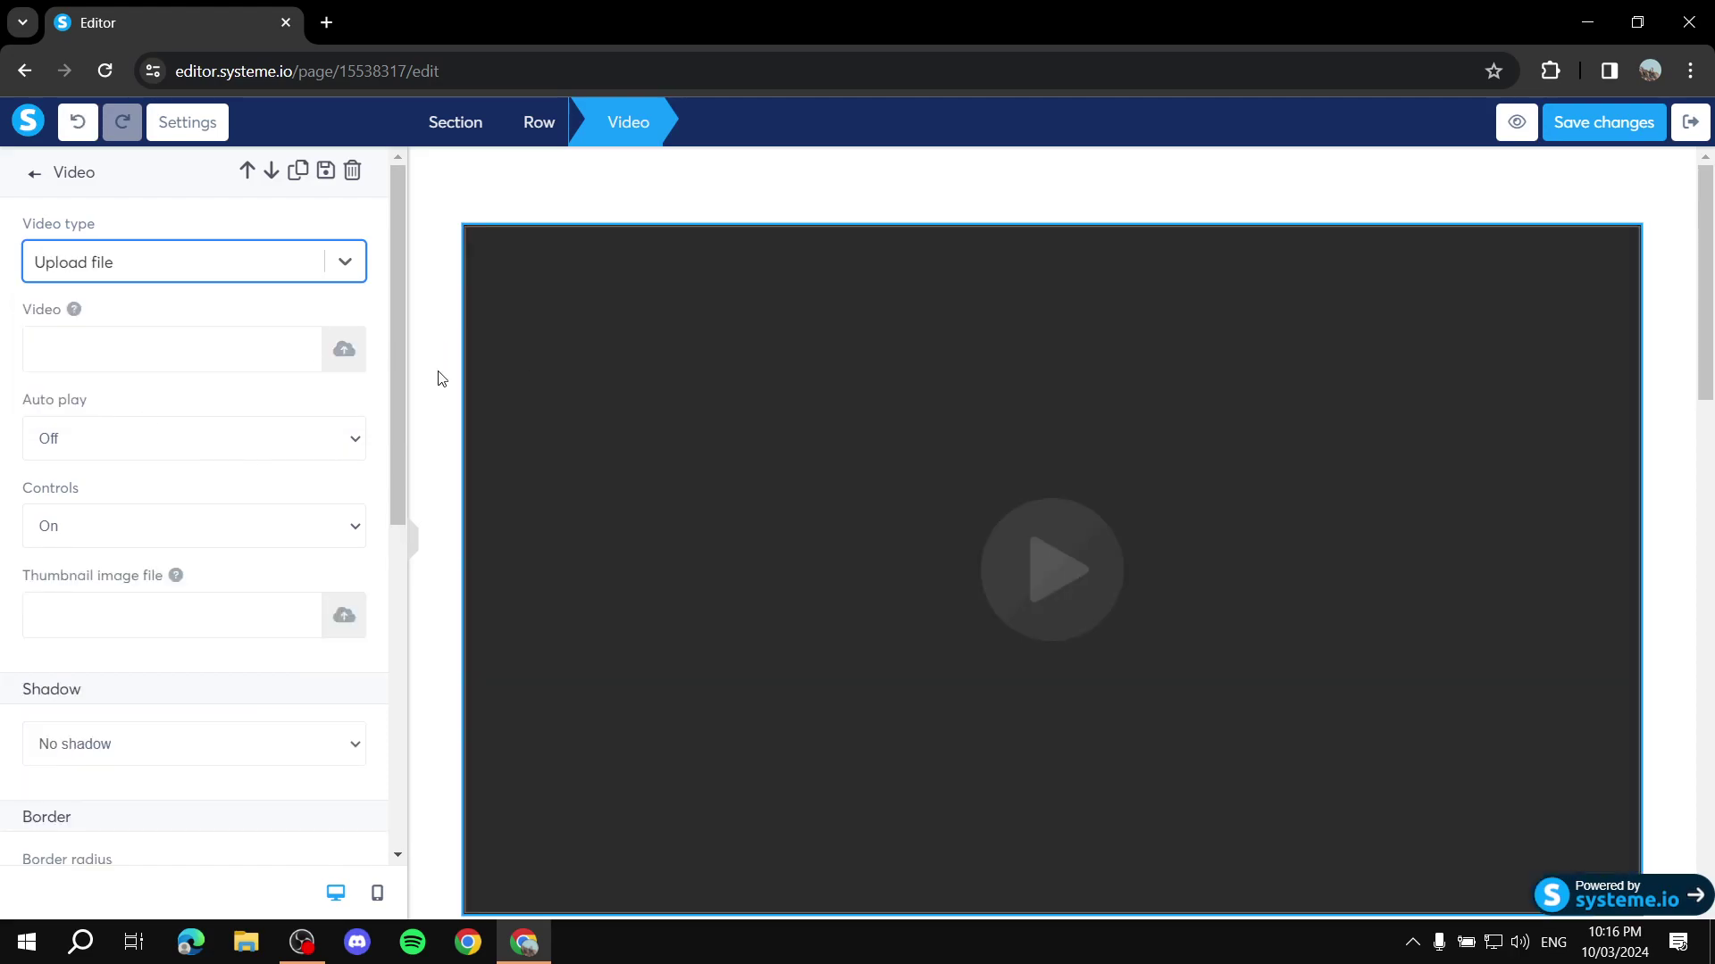
Step: Set the video element's type back to Direct link
left_click(270, 274)
left_click(270, 274)
left_click(189, 270)
left_click(148, 314)
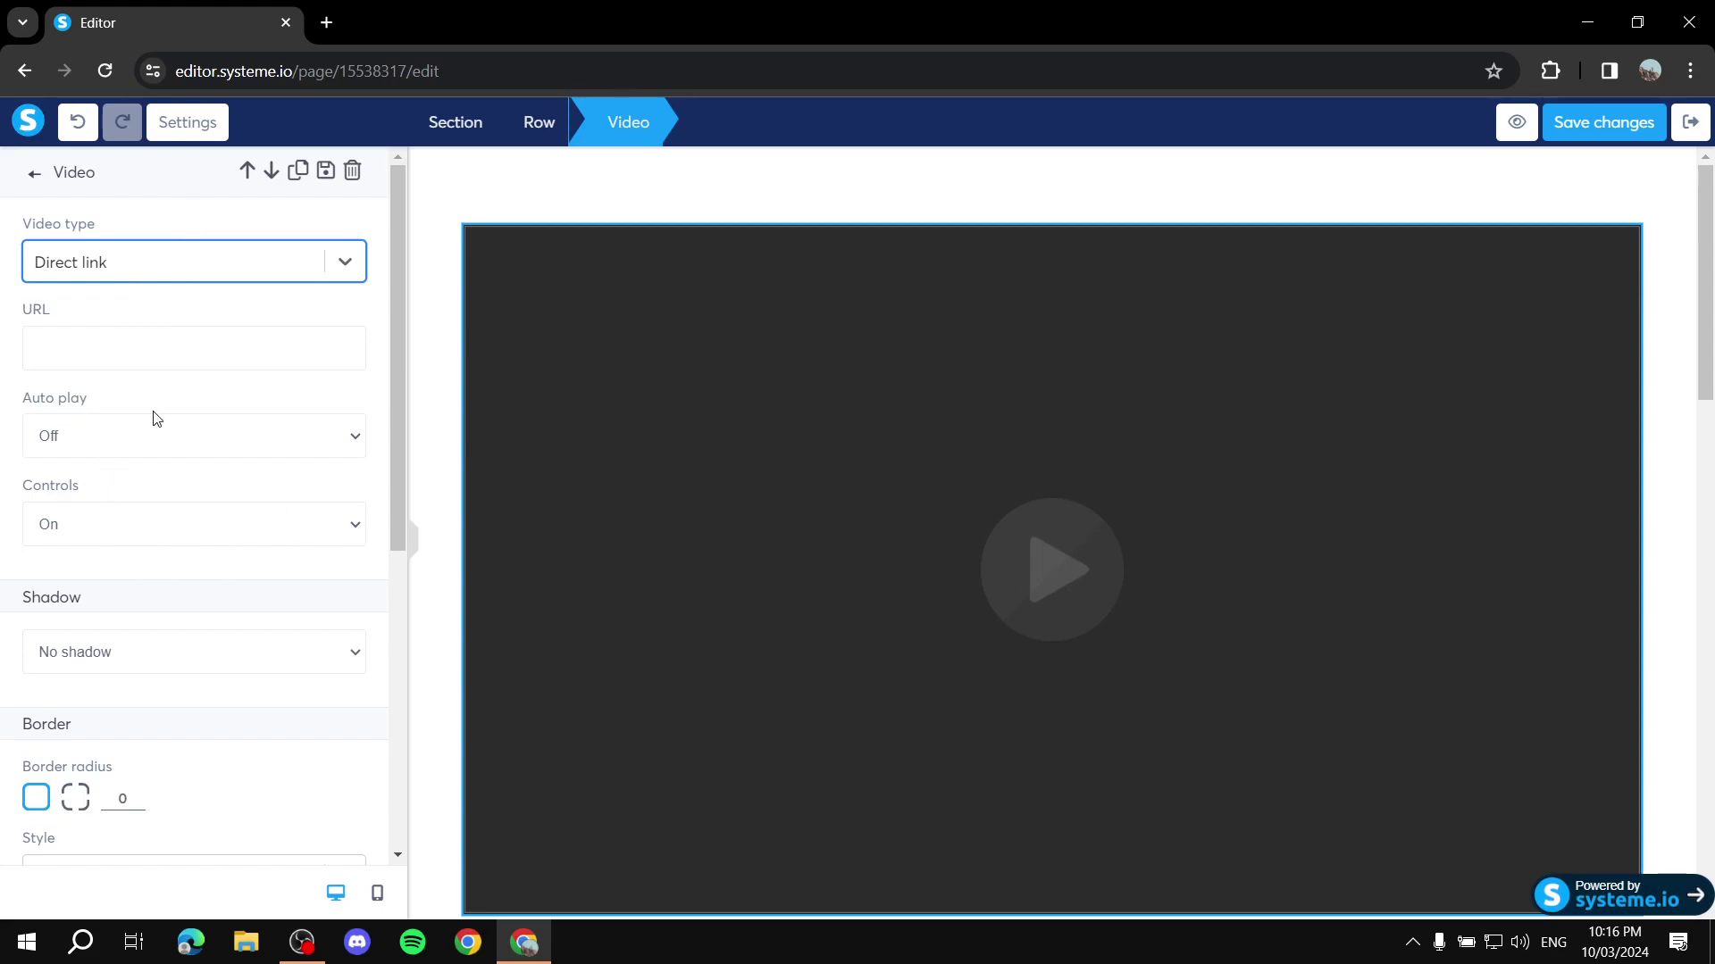
Step: Look through the video element's shadow, border, margin, delay and visibility settings, and return to the list of page elements
scroll(161, 425, "down", 1)
scroll(172, 552, "down", 3)
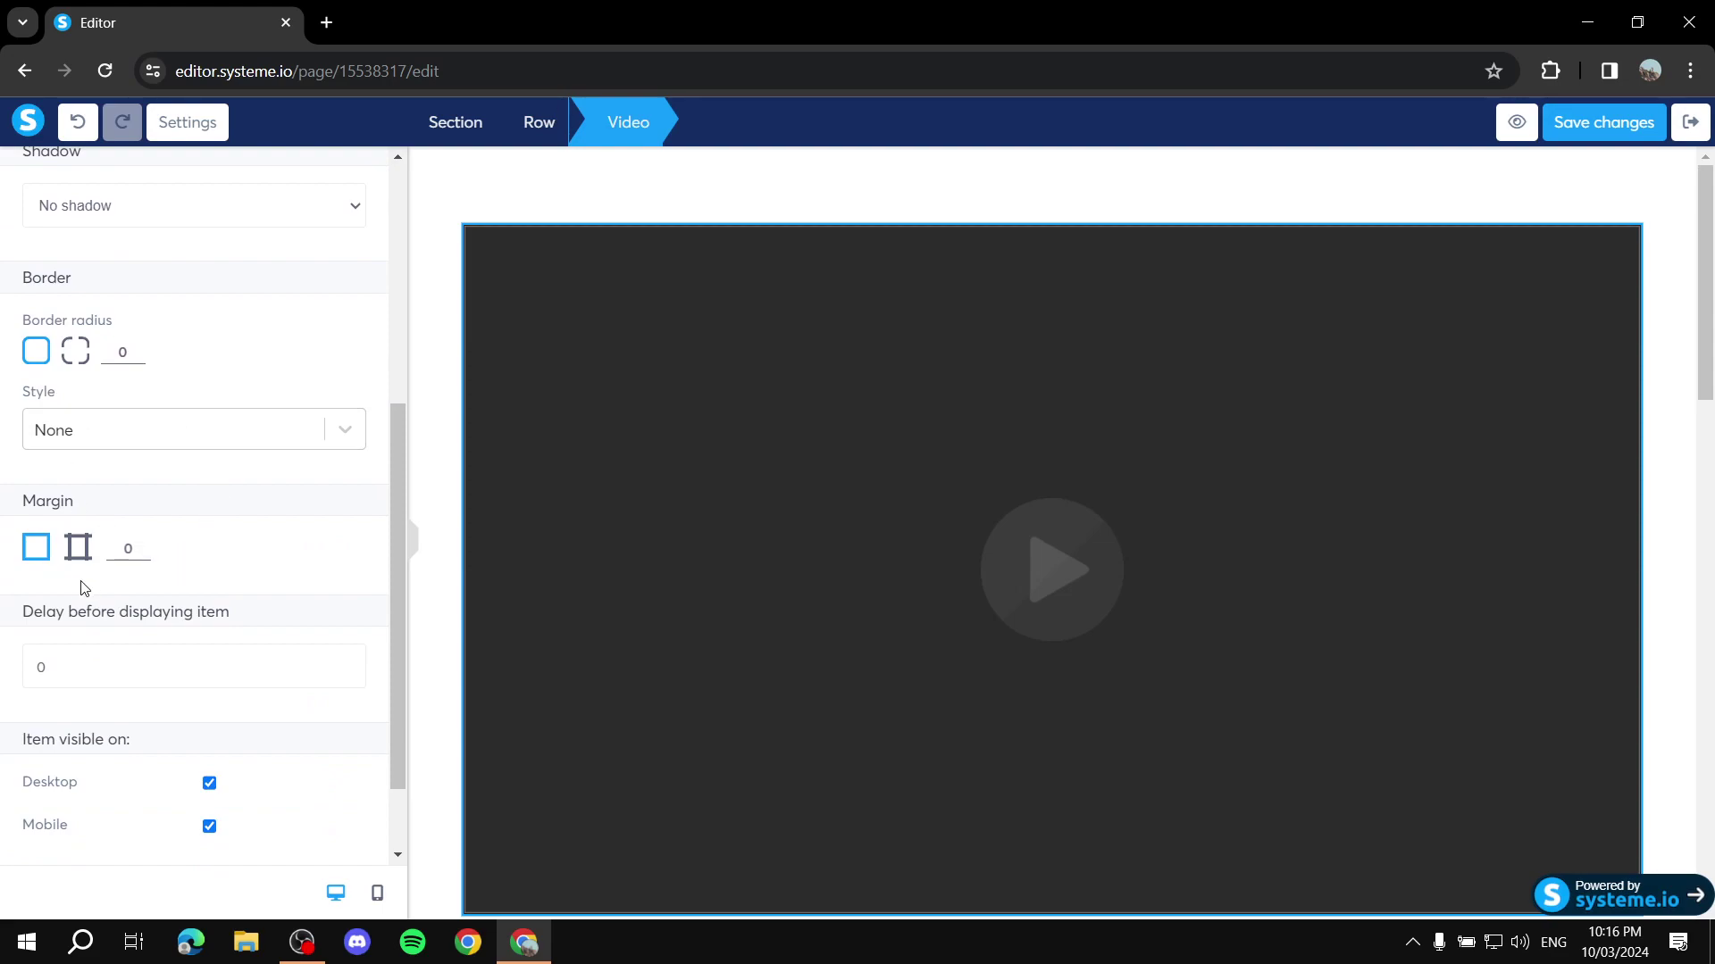
scroll(122, 308, "up", 2)
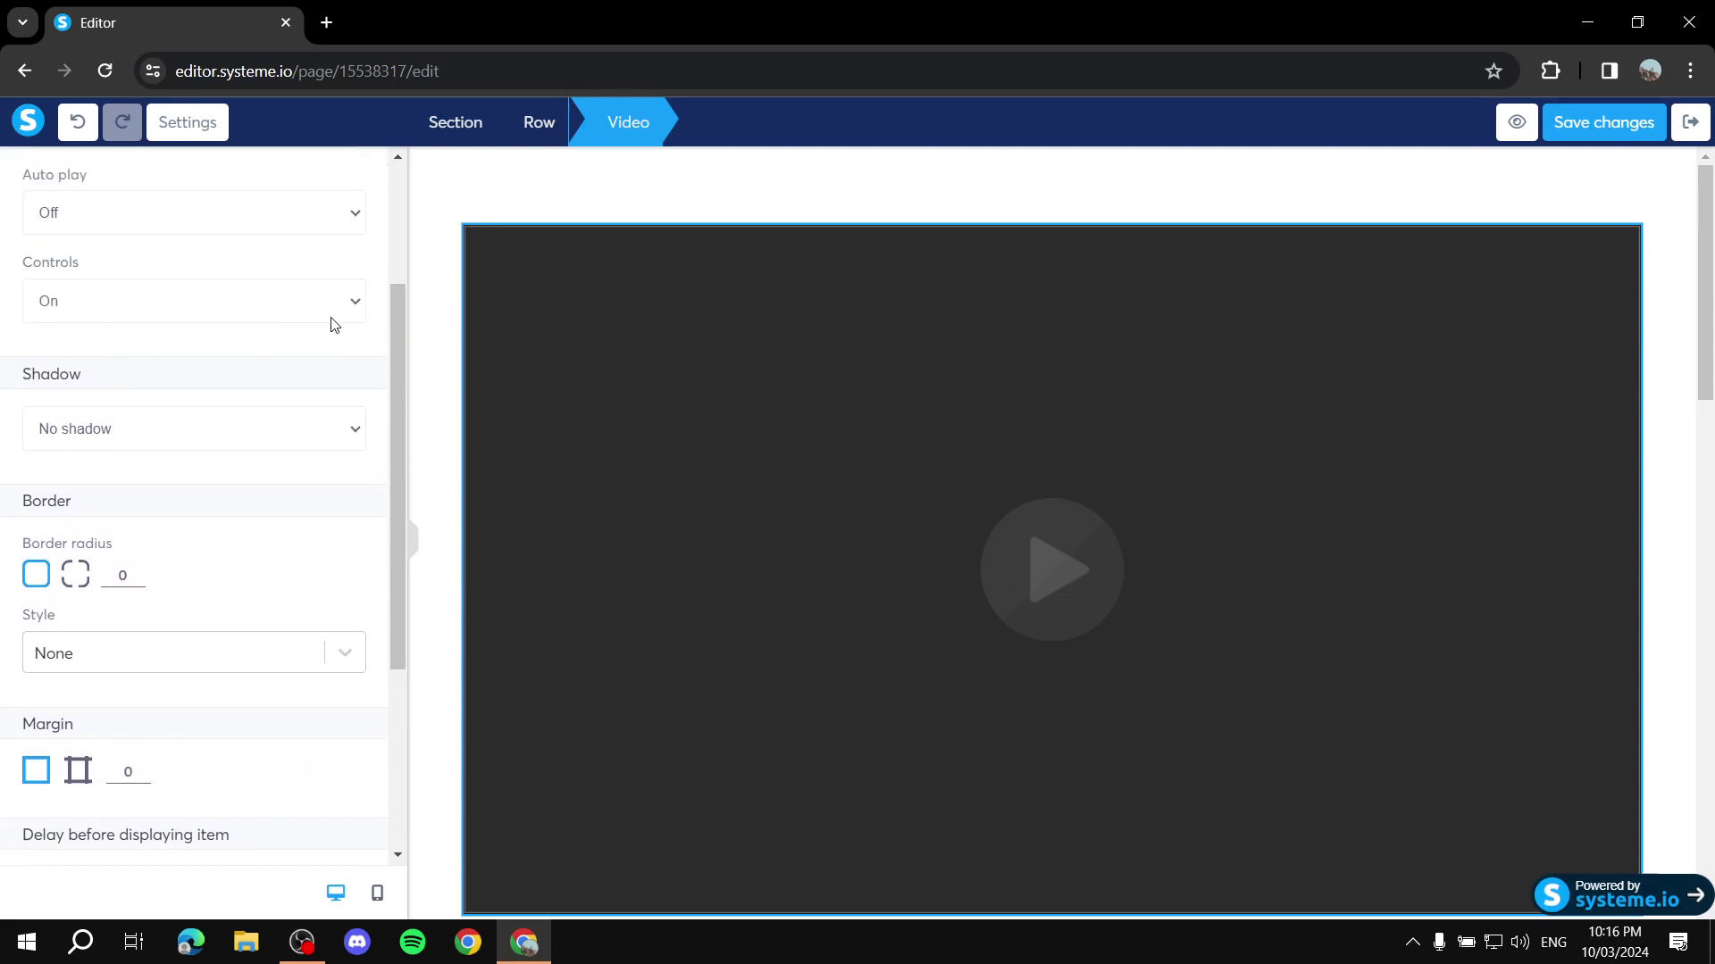
scroll(321, 357, "down", 3)
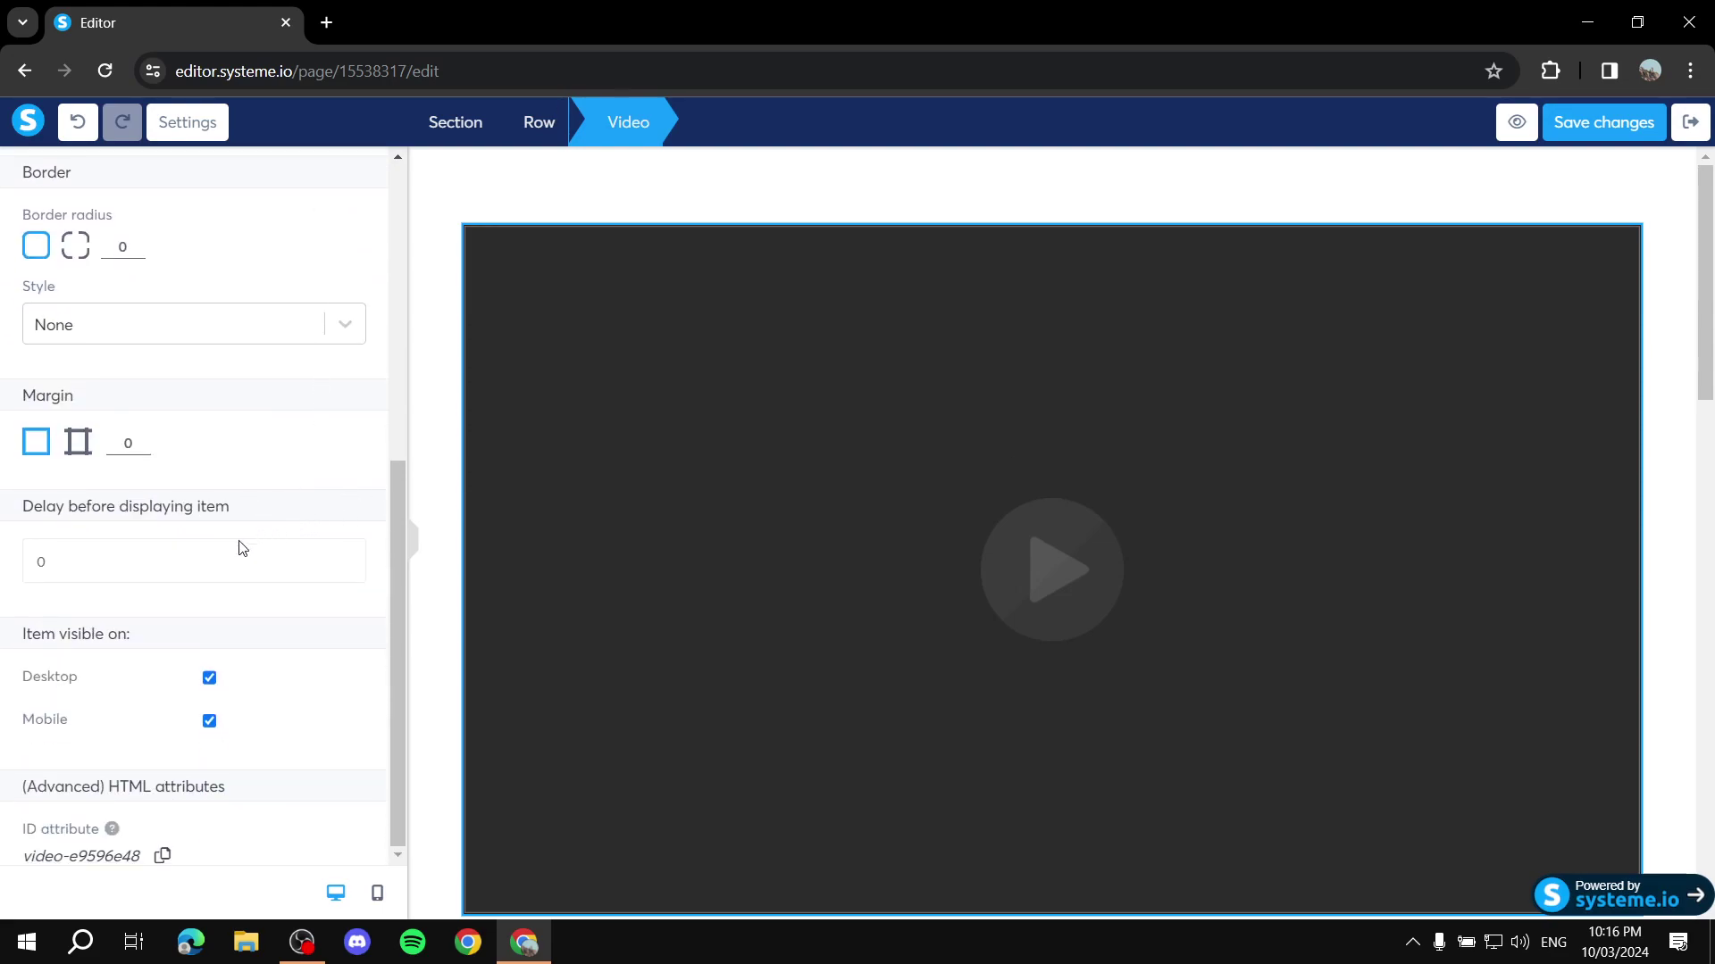
scroll(250, 543, "up", 5)
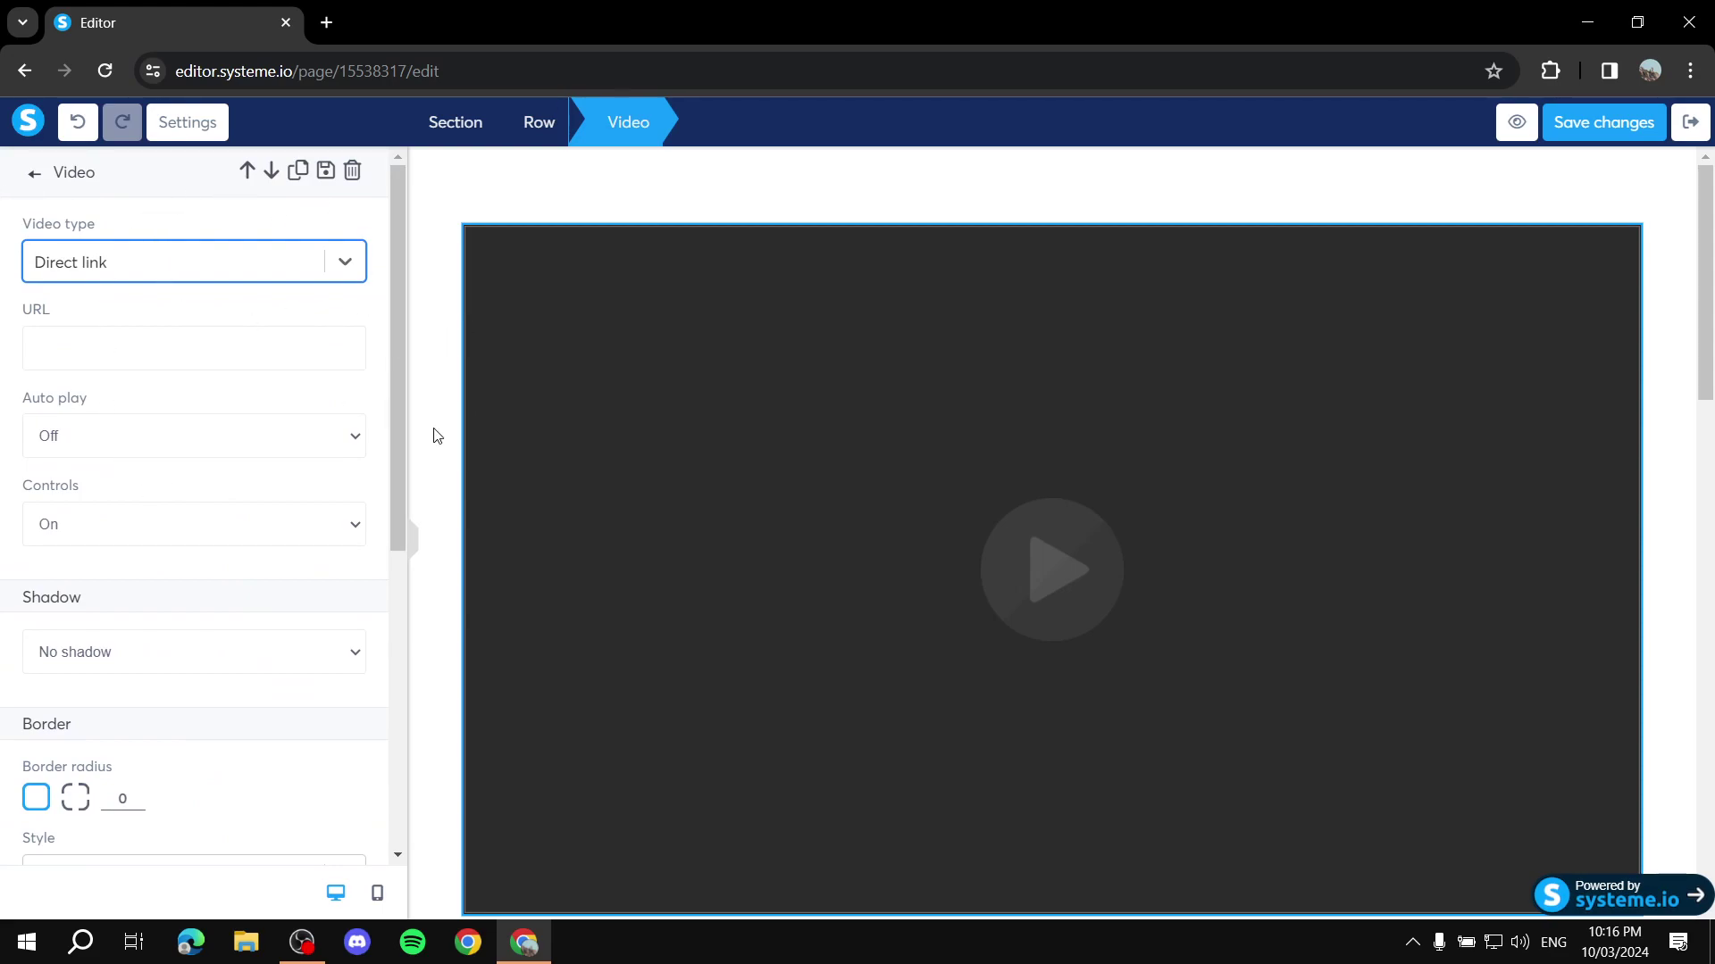
left_click(34, 173)
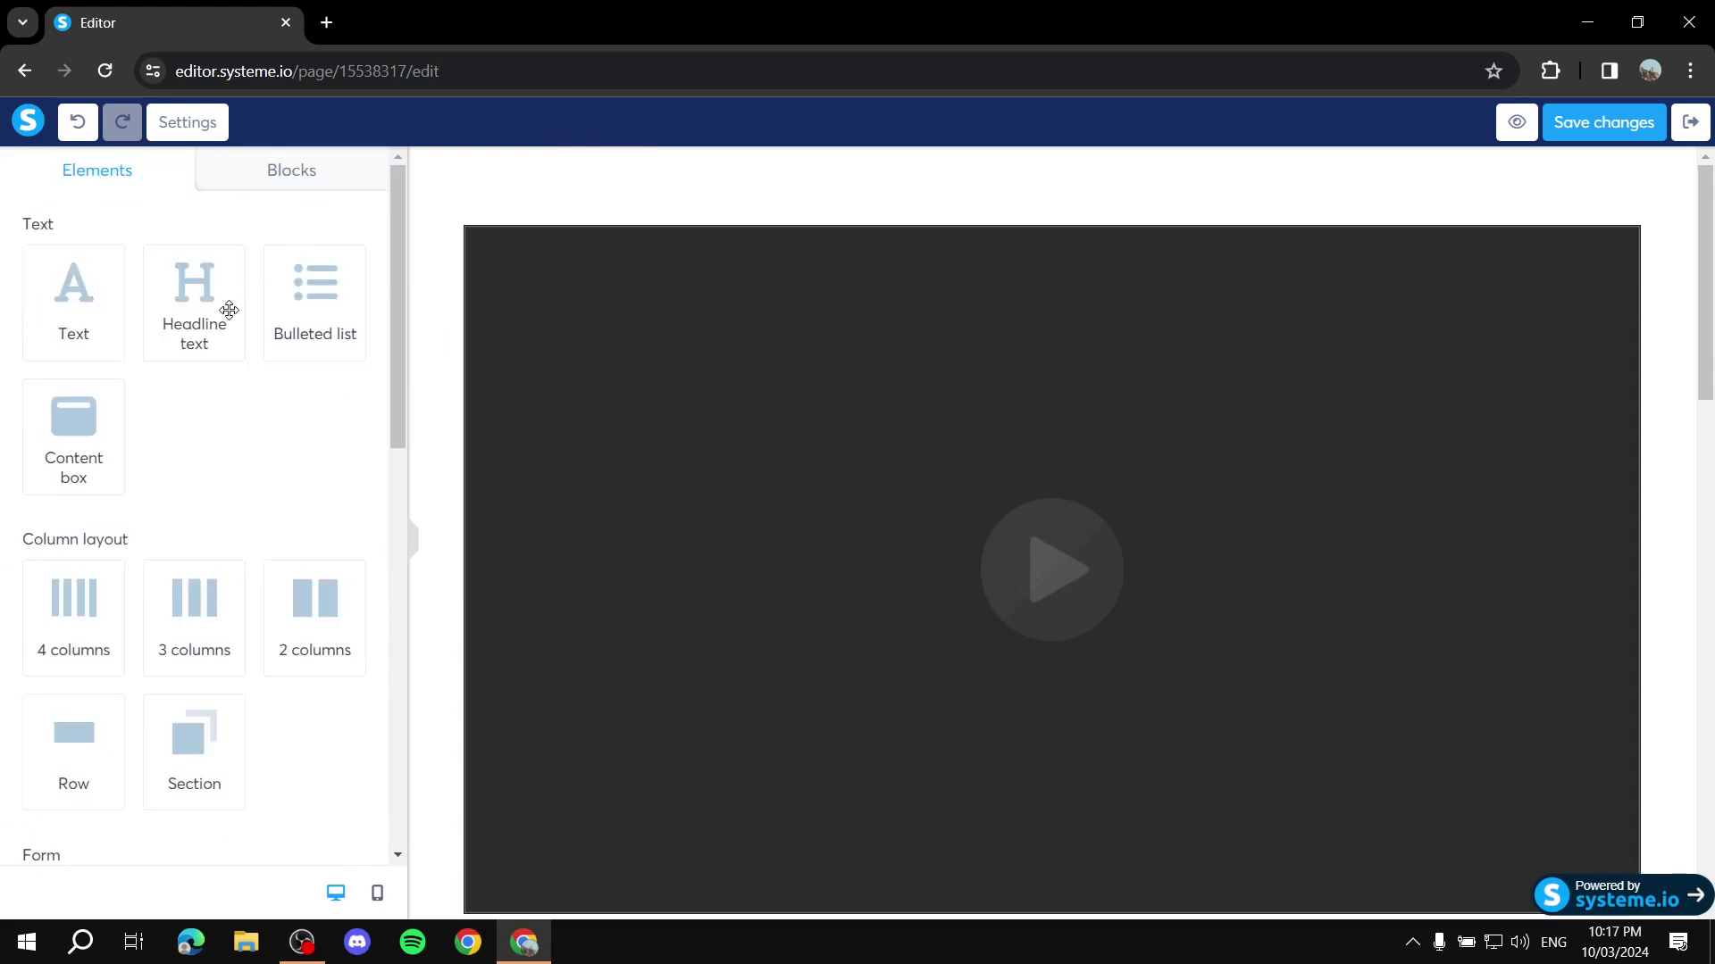
Step: Replace the lecture heading below the video with "Hello"
scroll(616, 385, "down", 6)
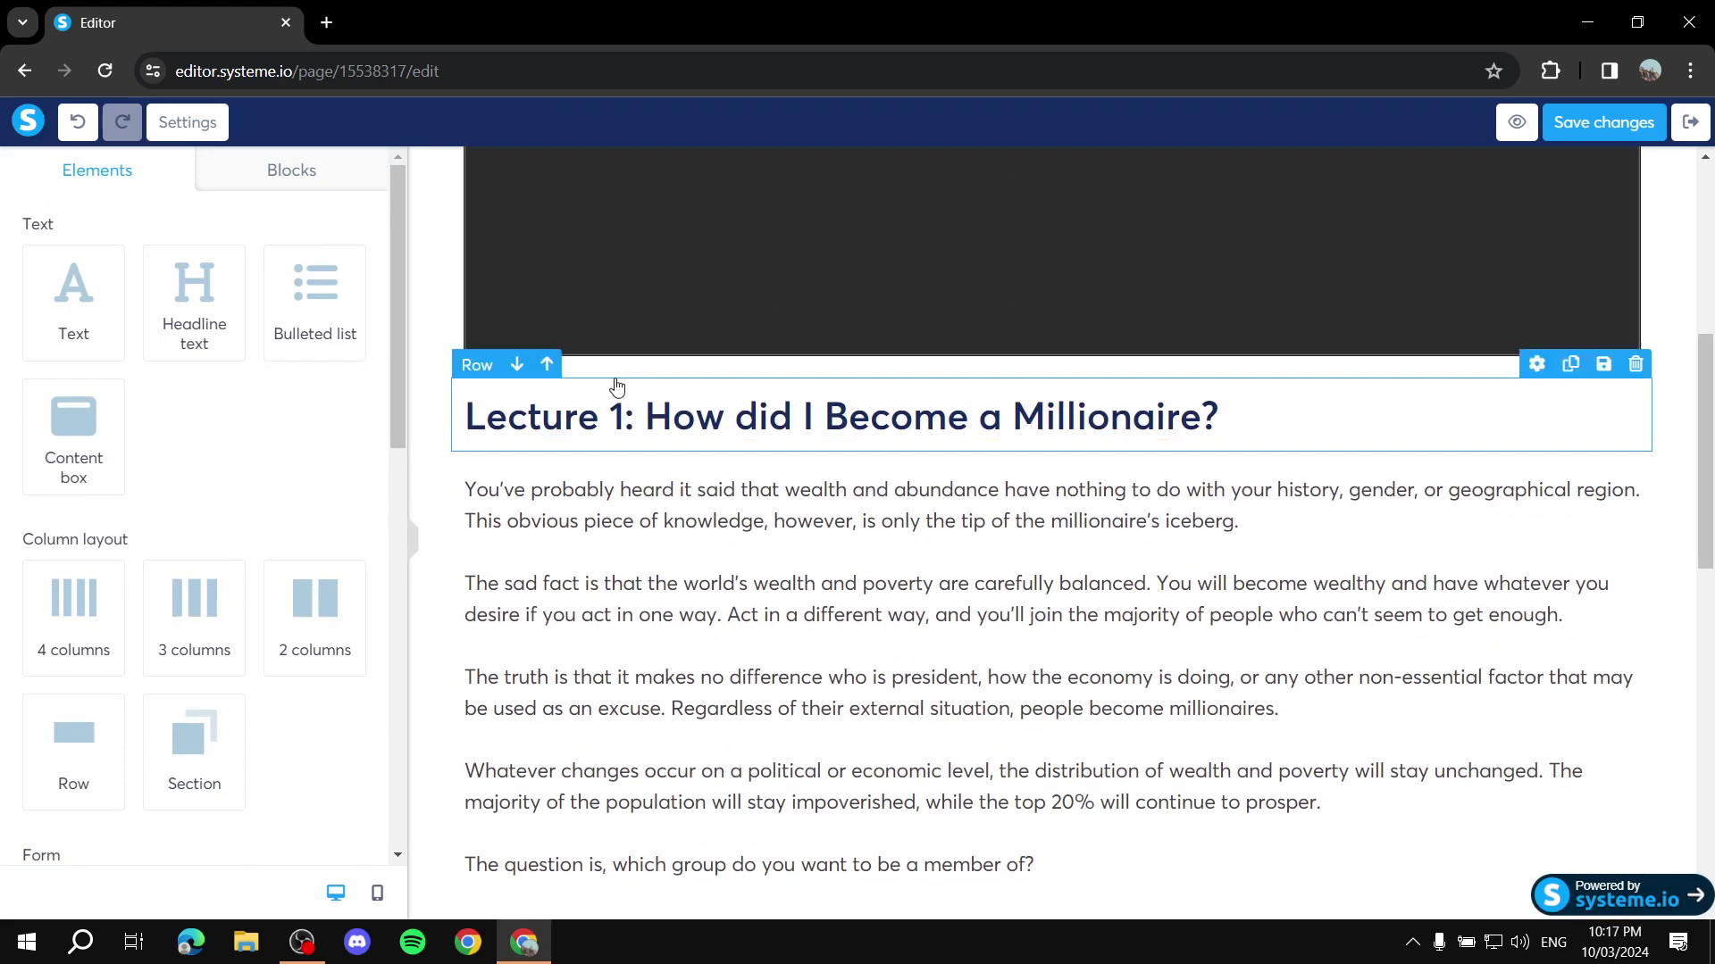
left_click(1280, 415)
left_click_drag(1285, 432, 467, 409)
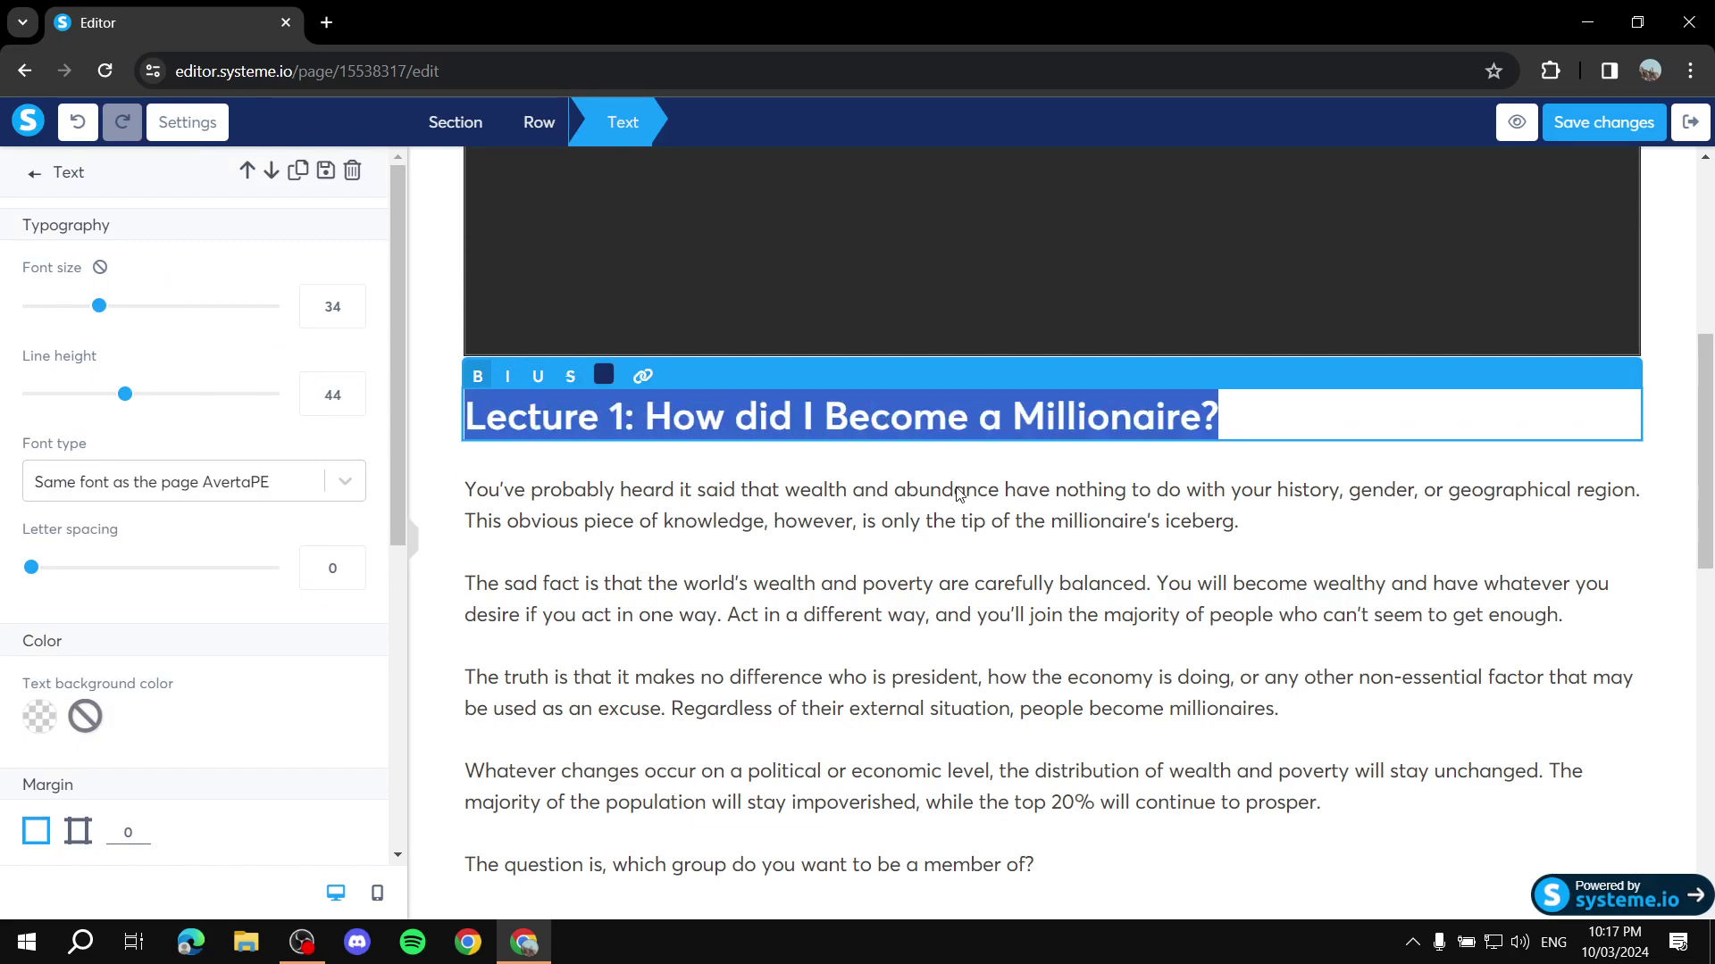
key("BackSpace")
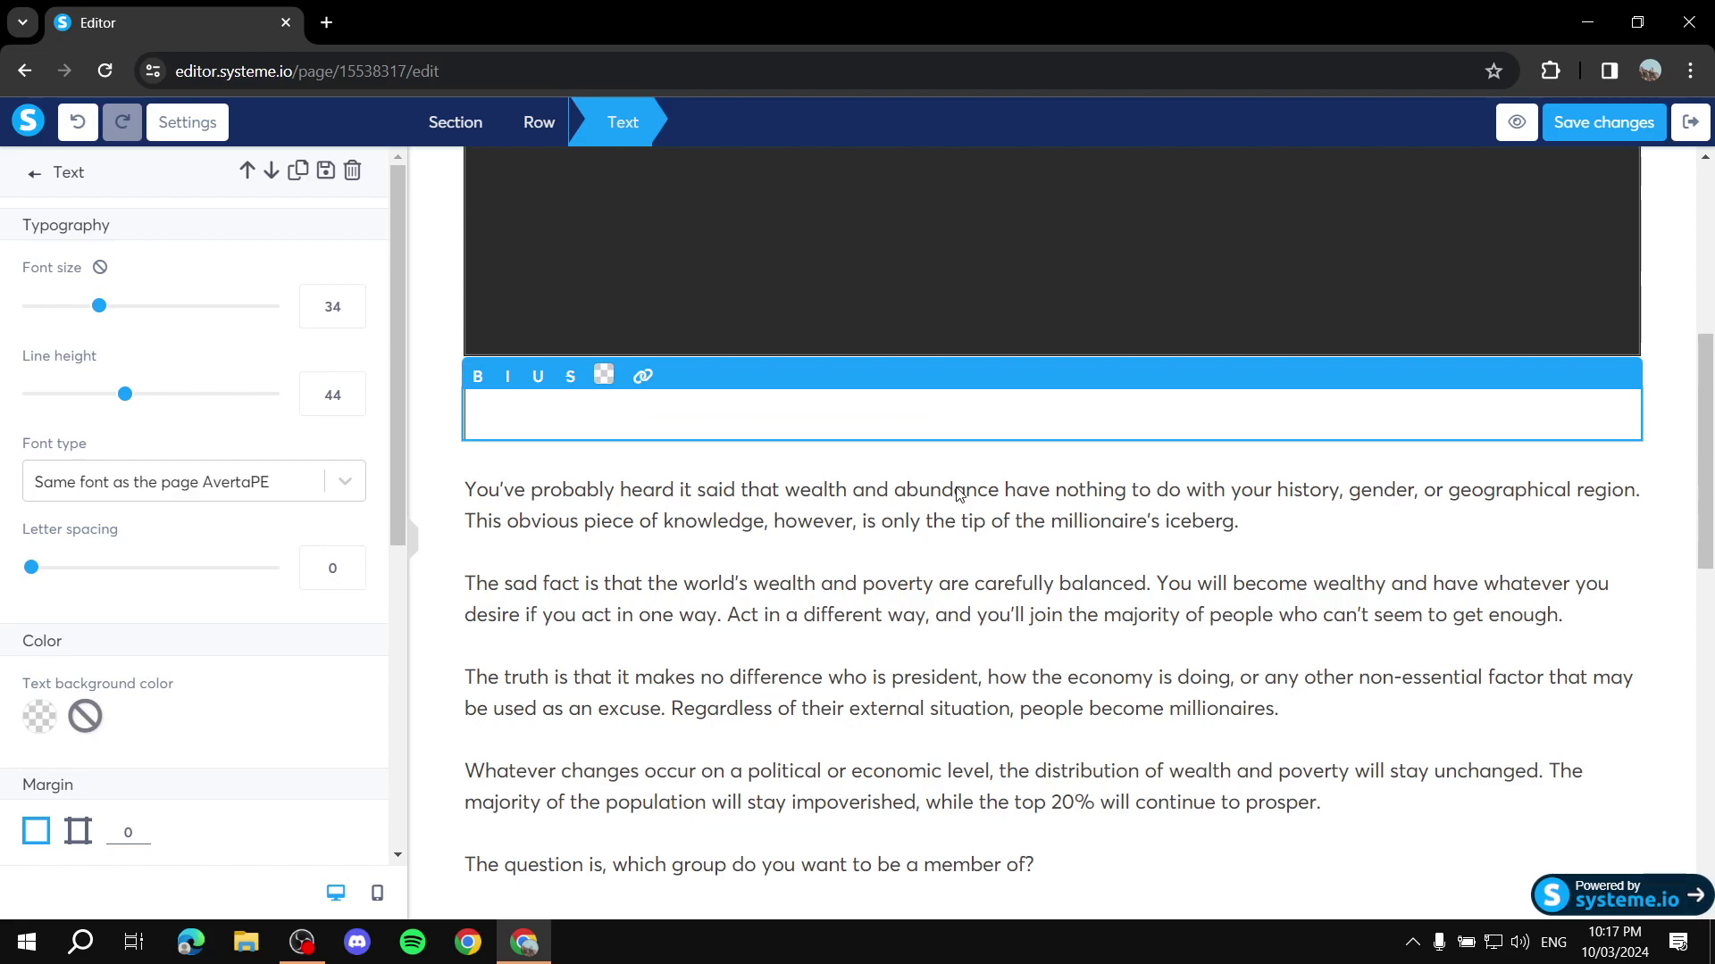
type("Hello")
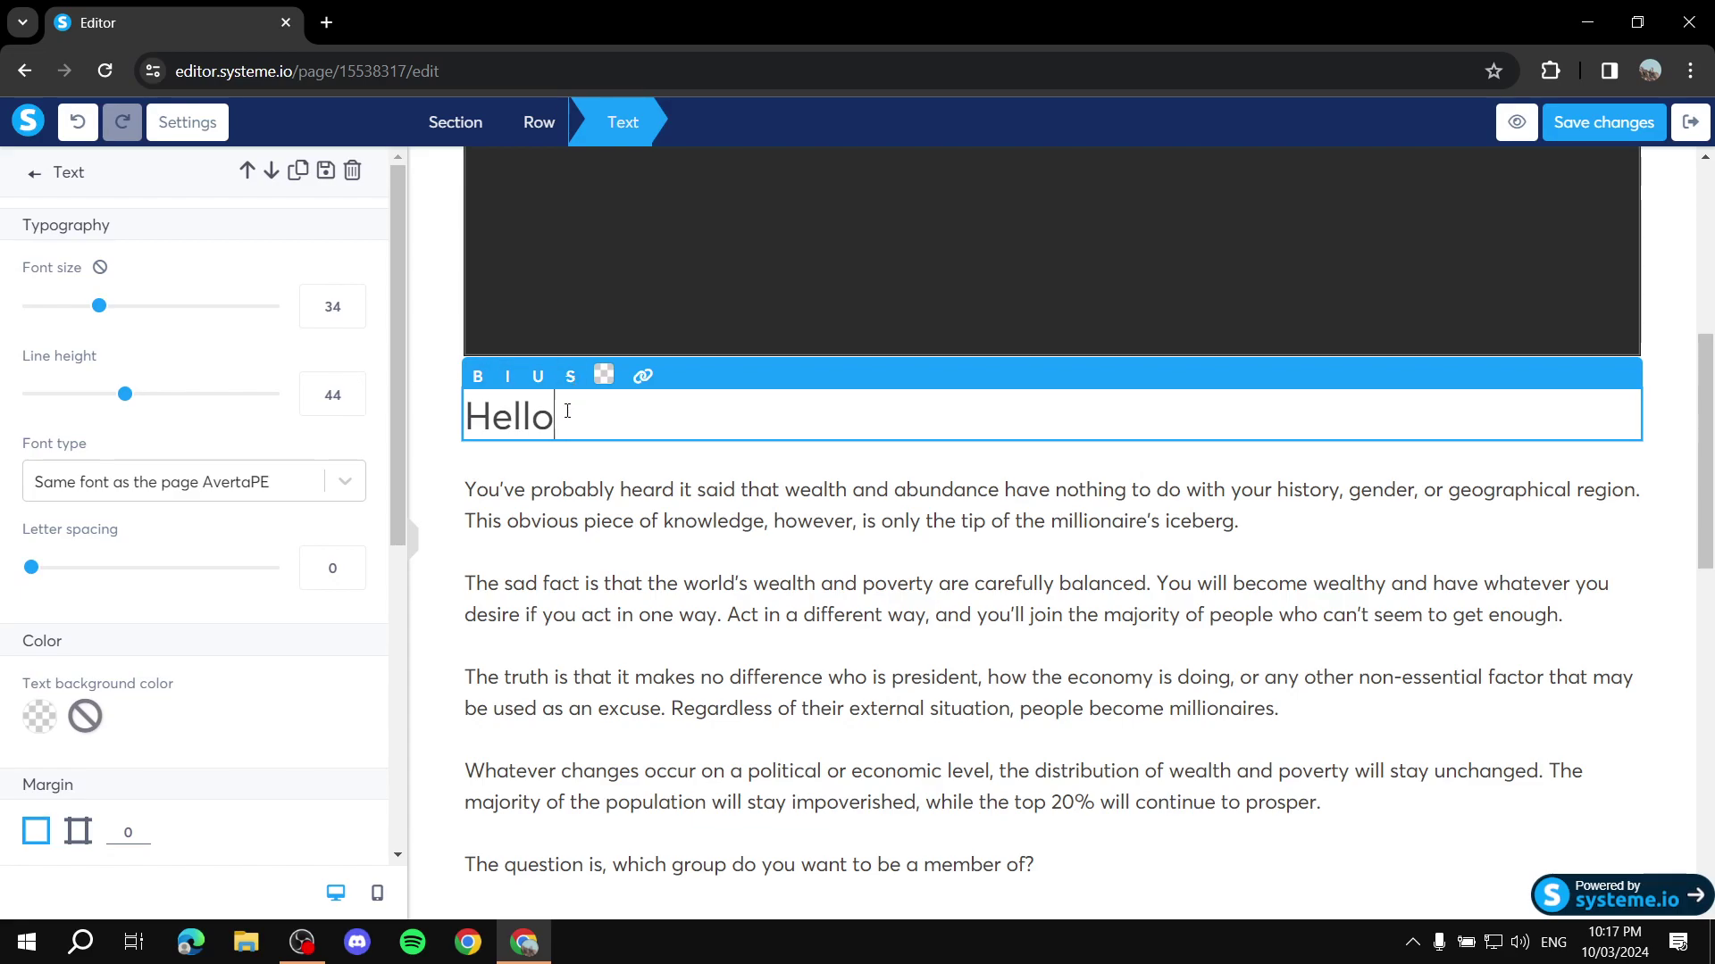
Step: Make the "Hello" heading bold and colour it red
left_click_drag(551, 414, 415, 422)
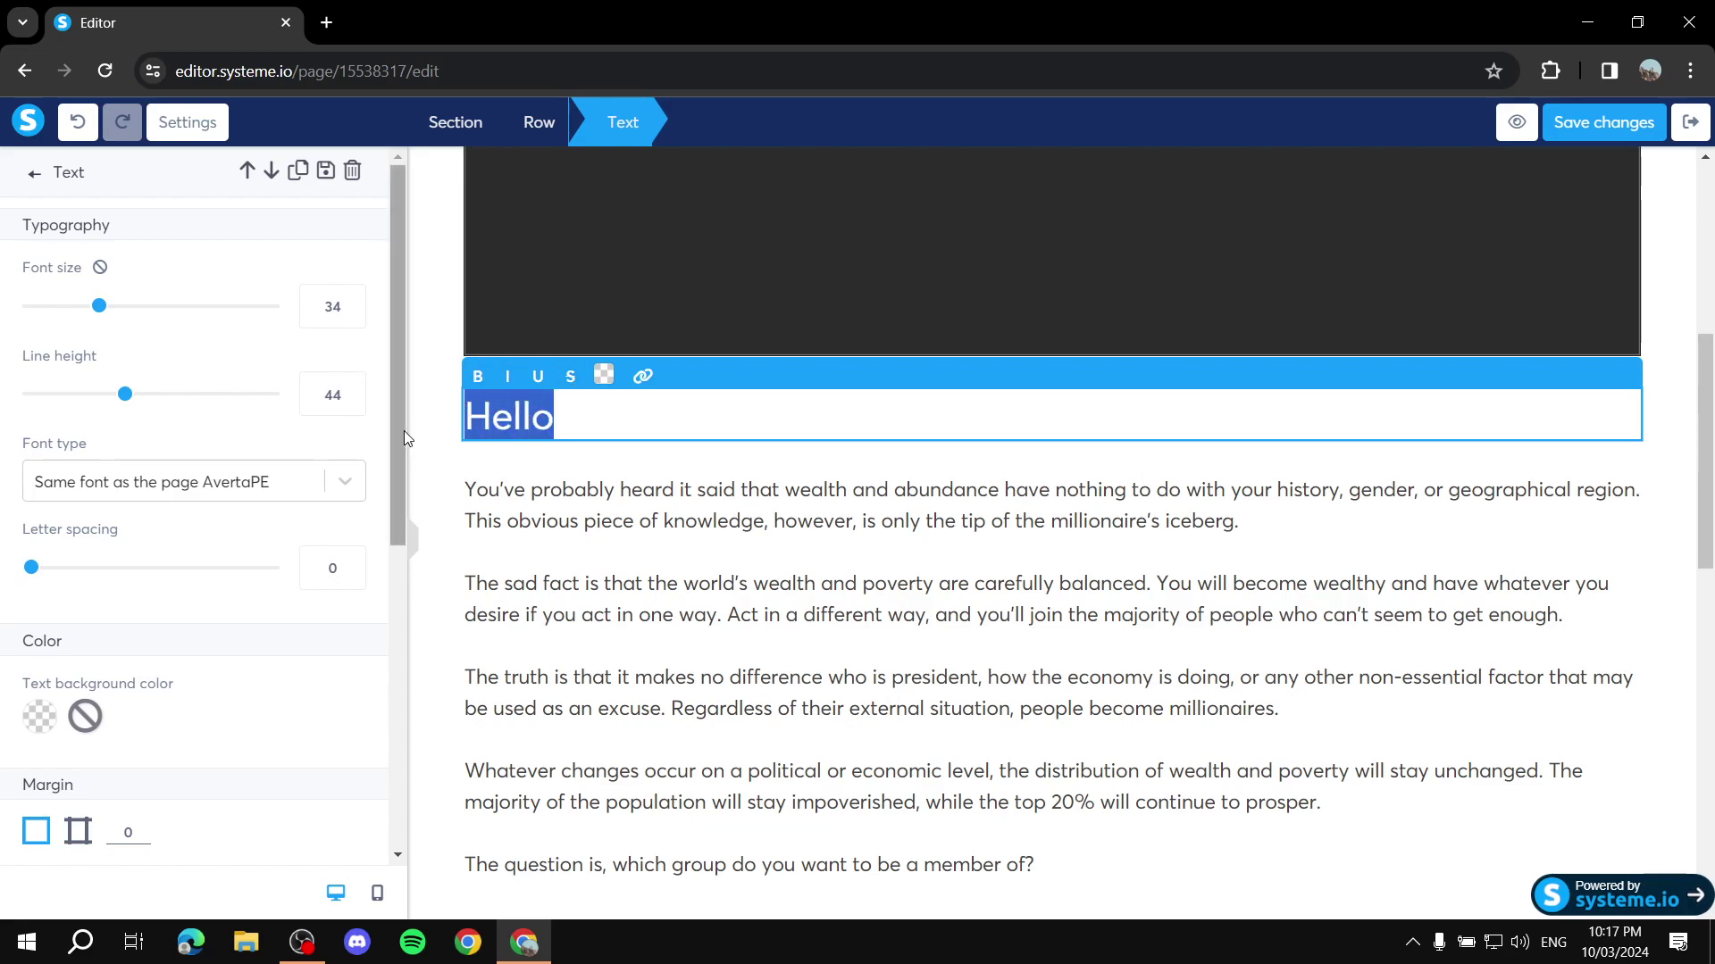
left_click(478, 377)
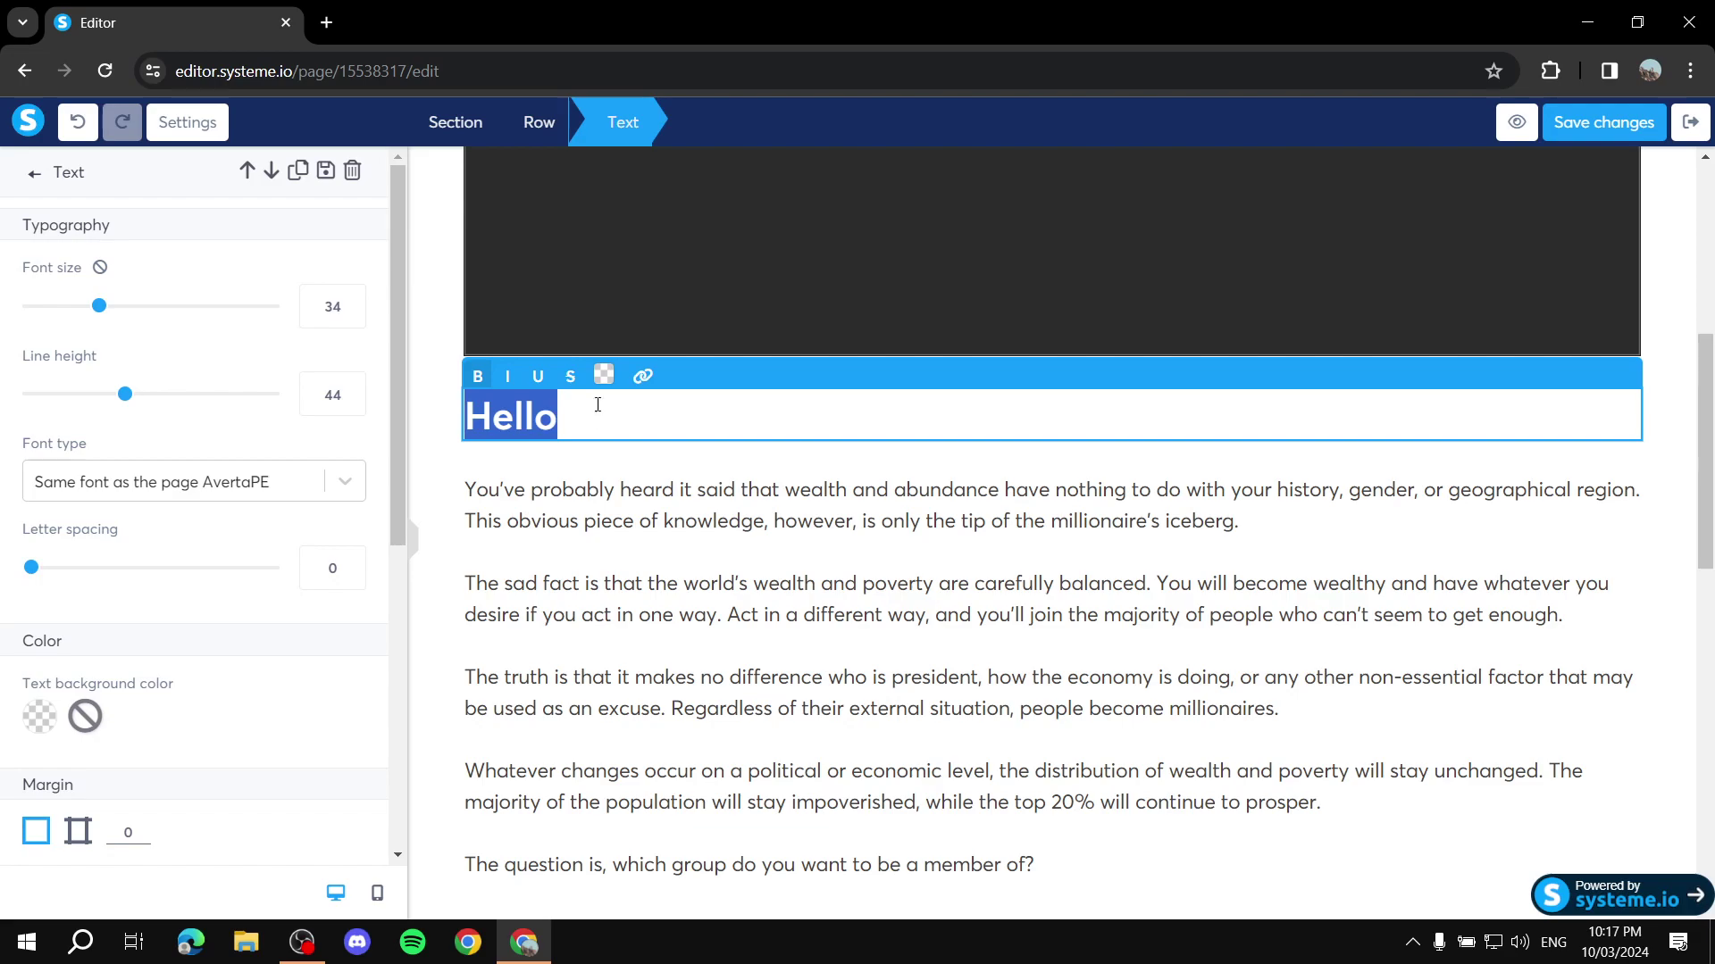
left_click(604, 375)
left_click(844, 256)
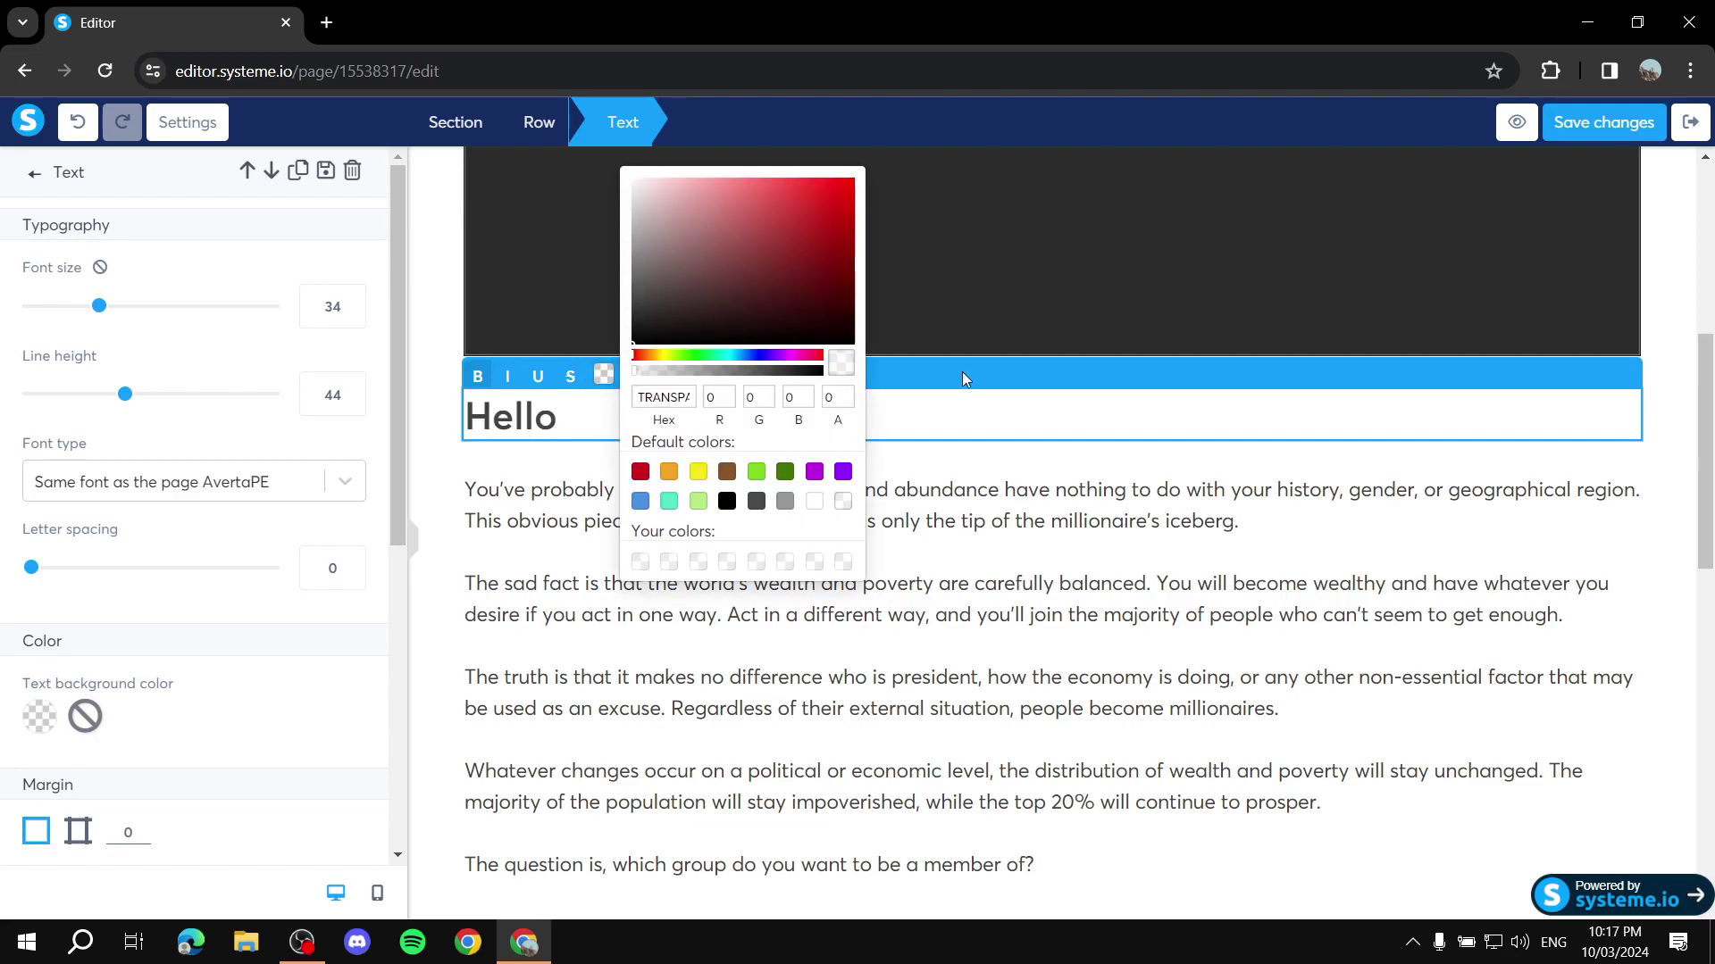
left_click(941, 421)
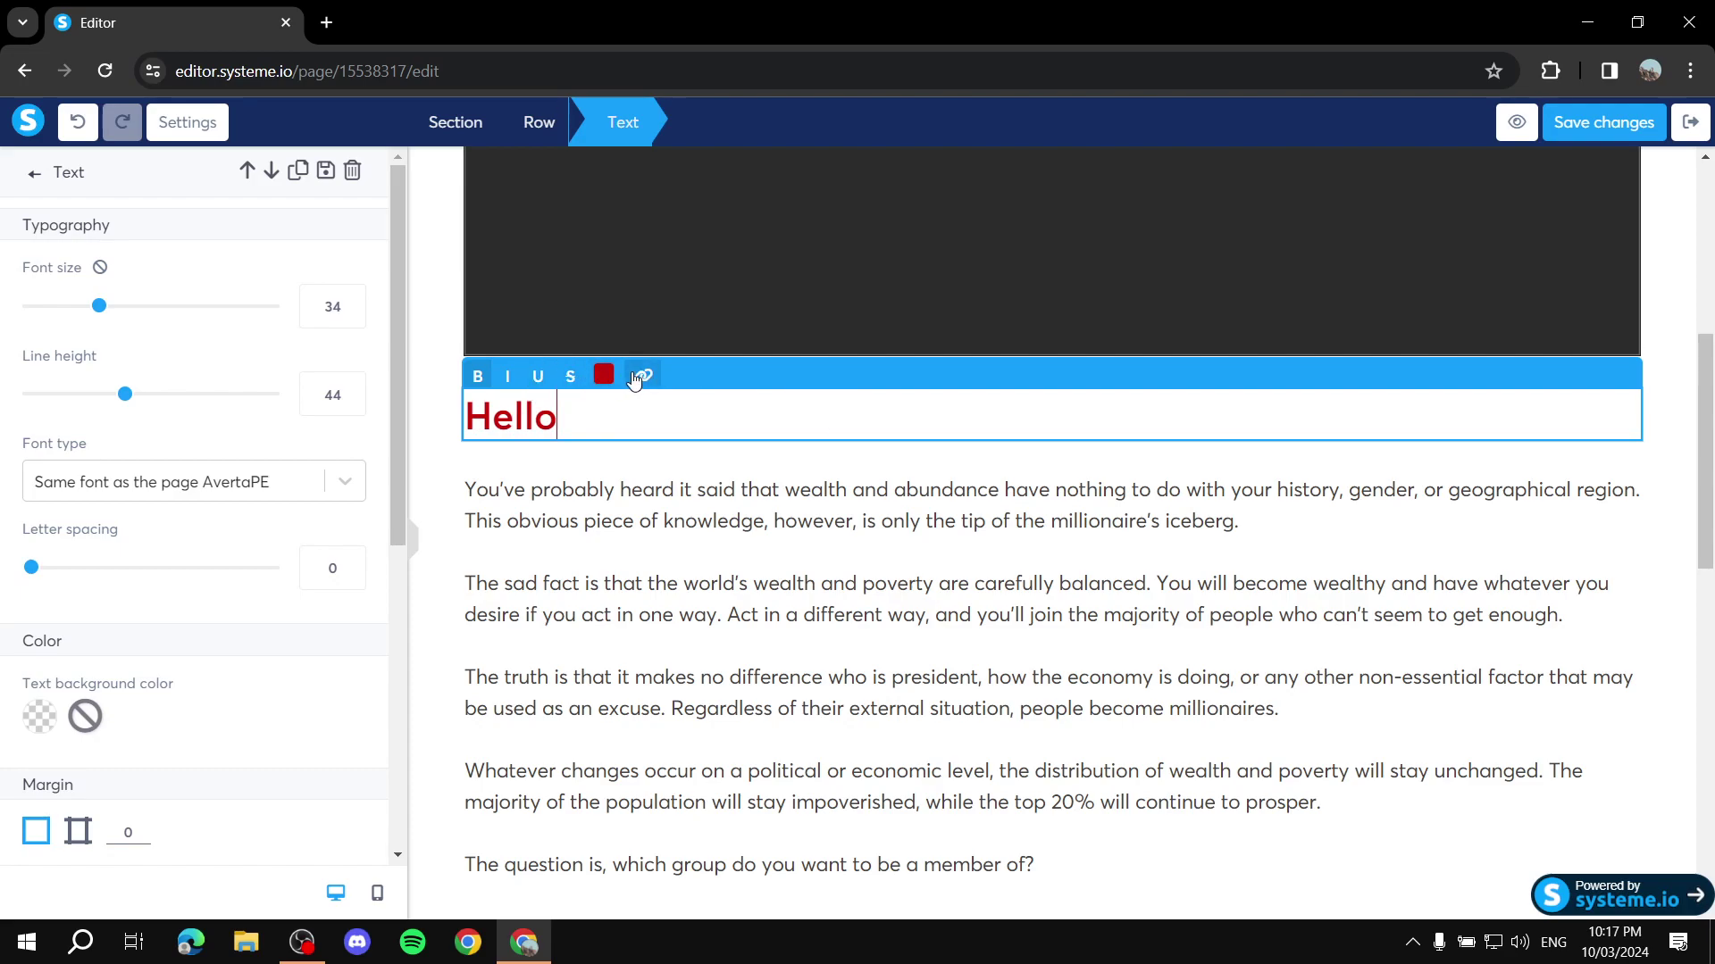
key("Escape")
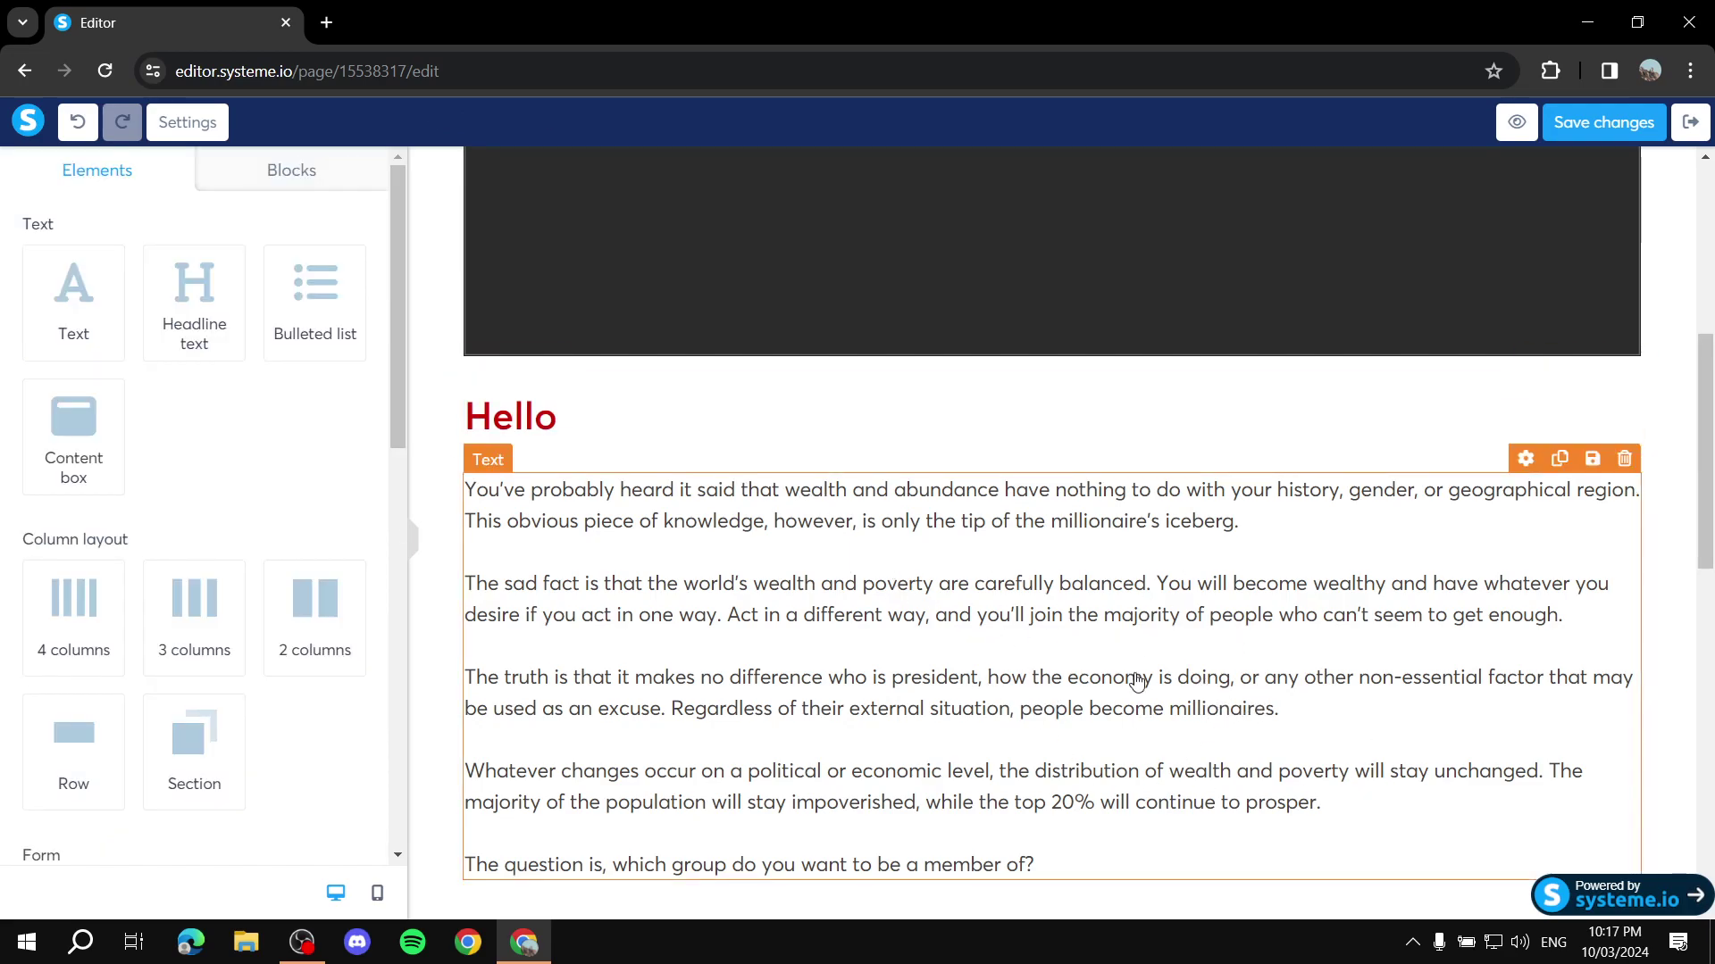
Step: Examine the body text block below the "Hello" heading as editable content, leaving its wording as it is
scroll(1137, 683, "down", 6)
scroll(1137, 581, "up", 4)
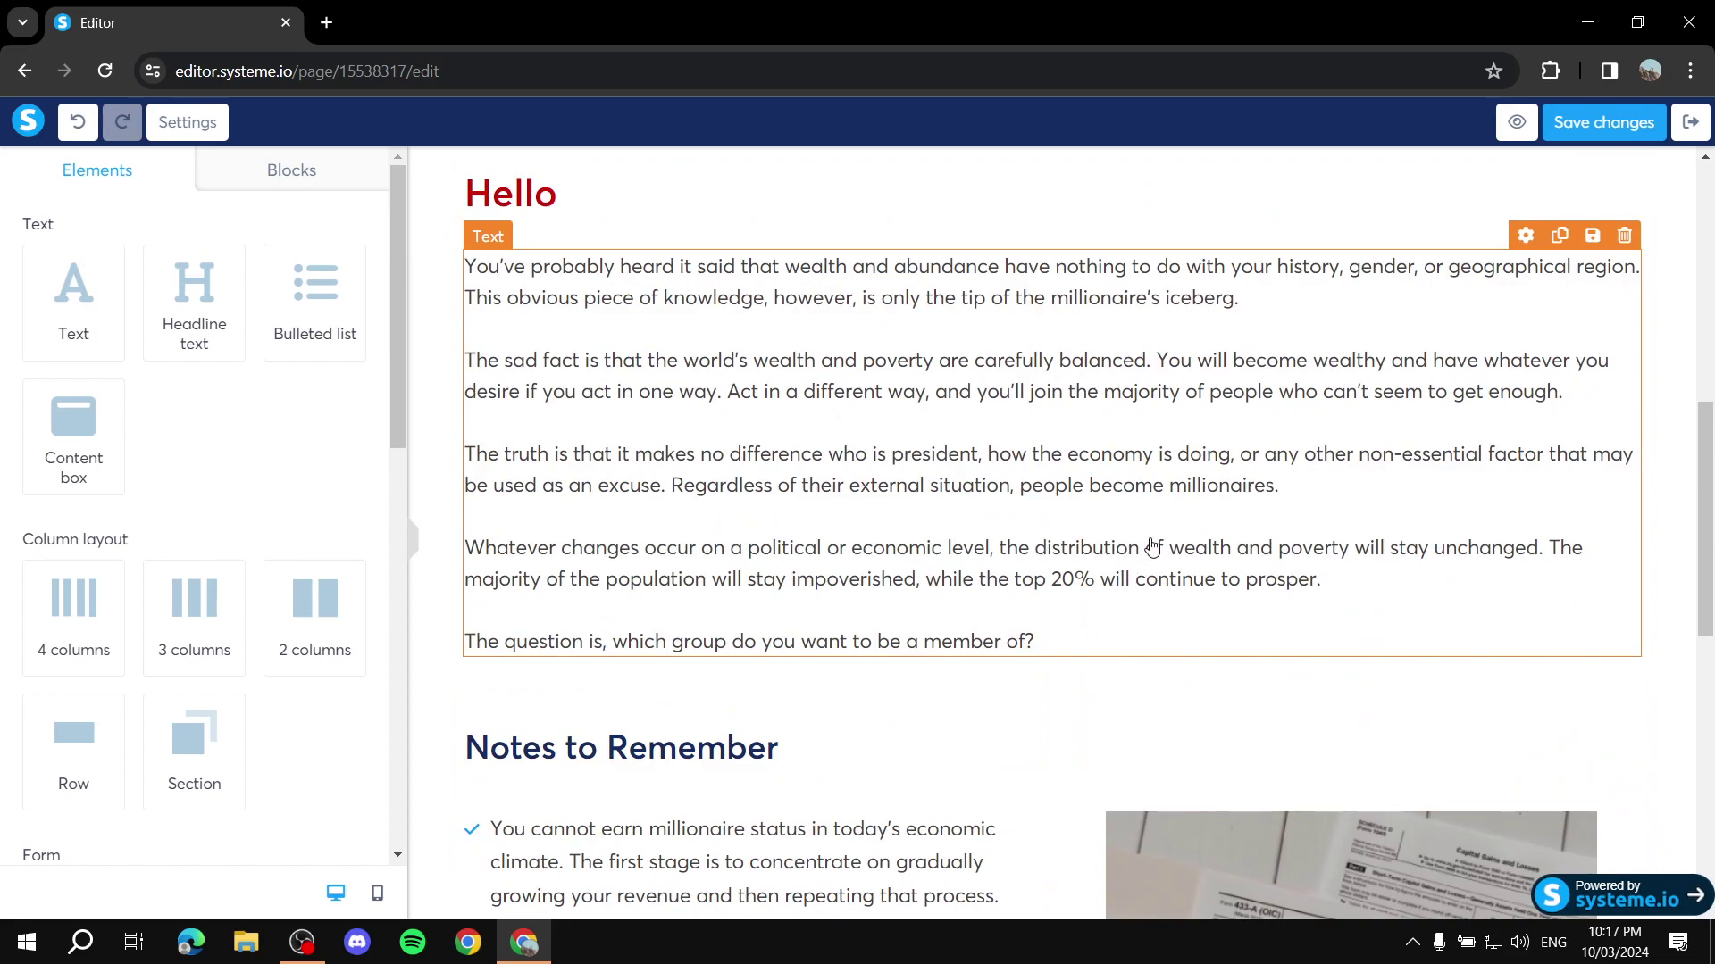
left_click(1093, 545)
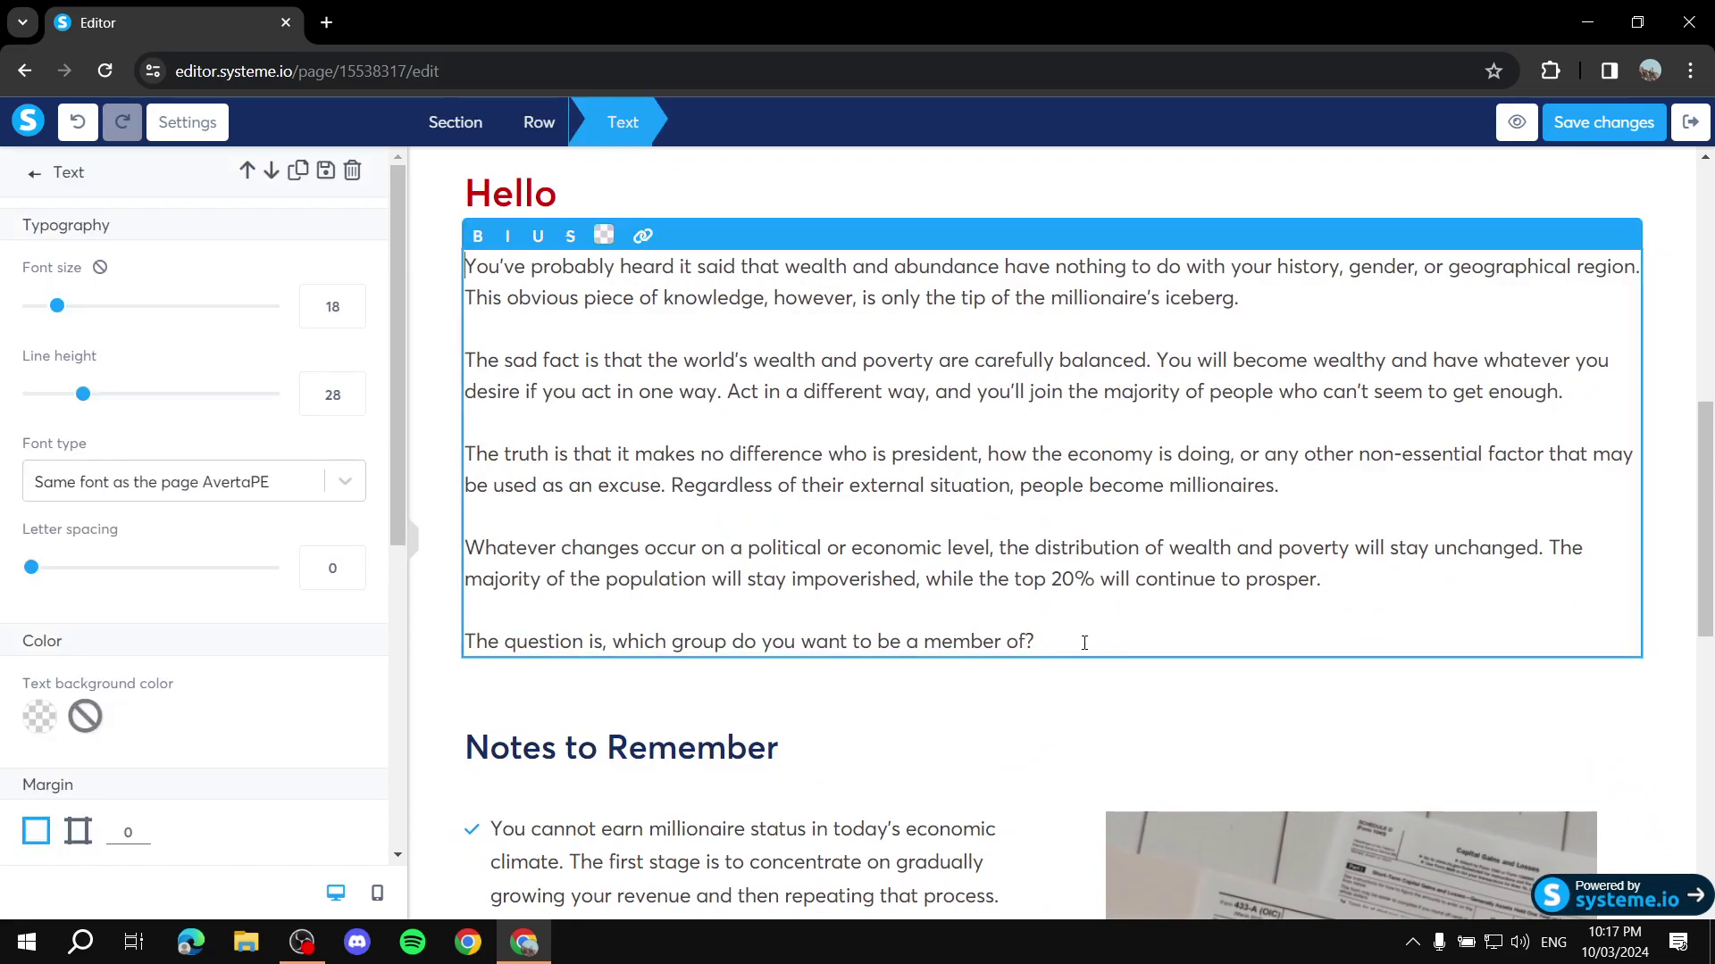
left_click_drag(1076, 649, 876, 485)
scroll(629, 605, "up", 8)
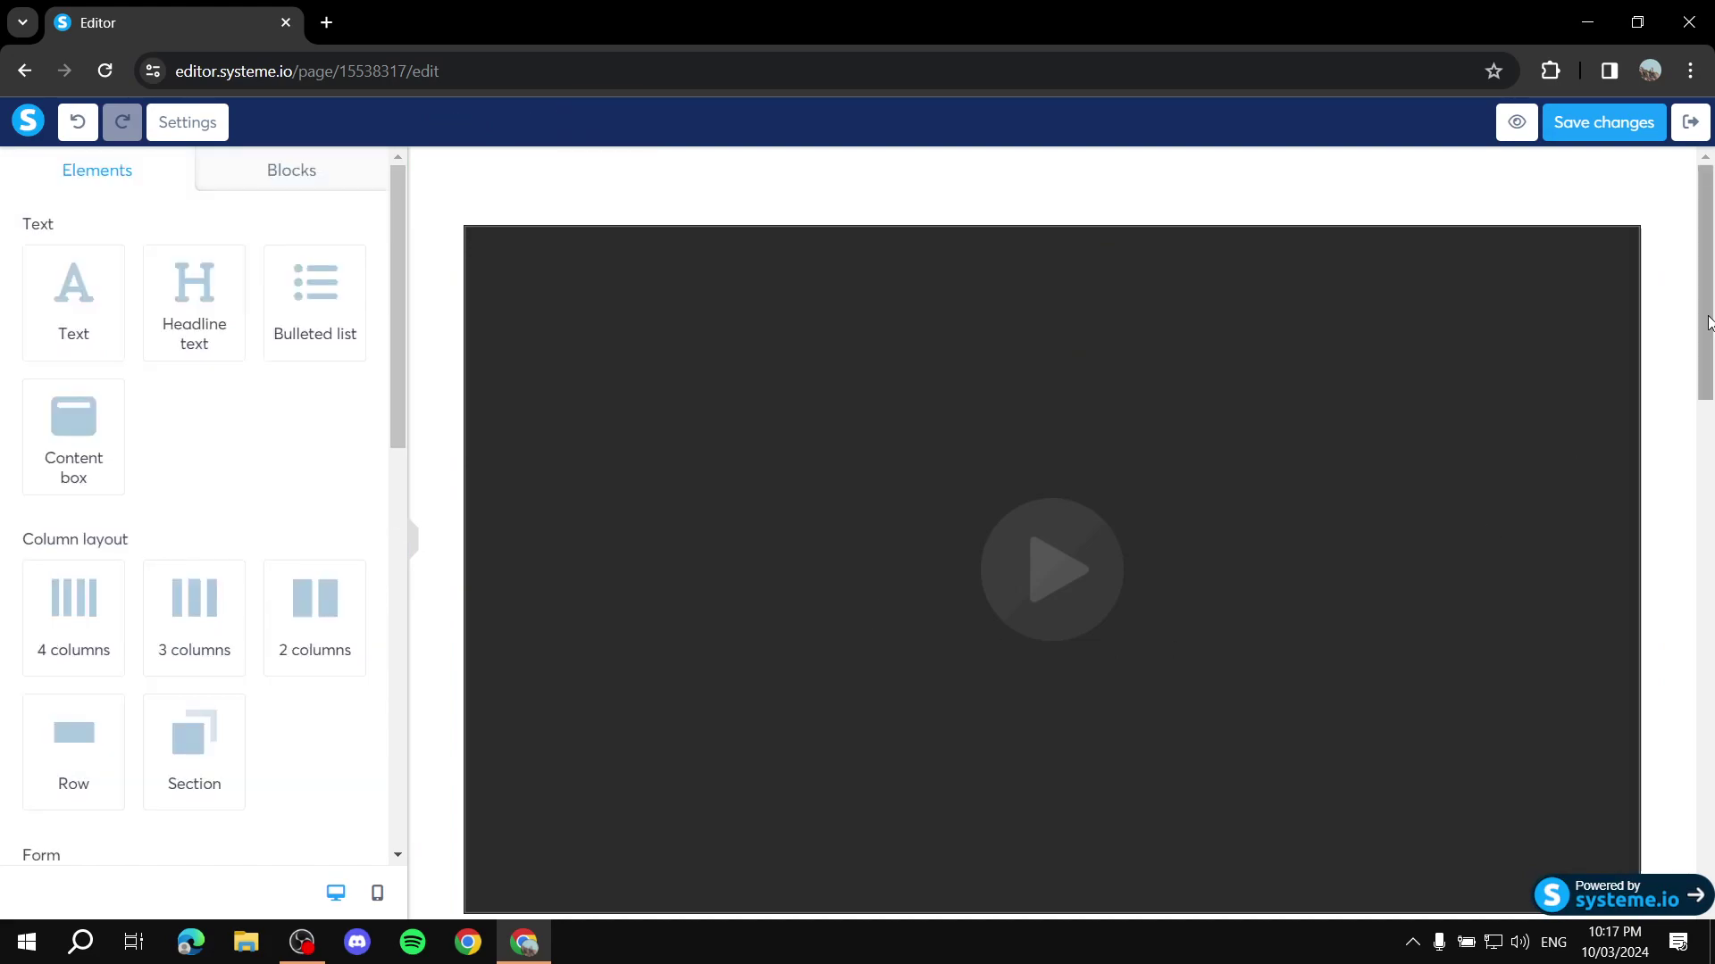
scroll(1321, 447, "down", 8)
left_click_drag(853, 166, 1290, 549)
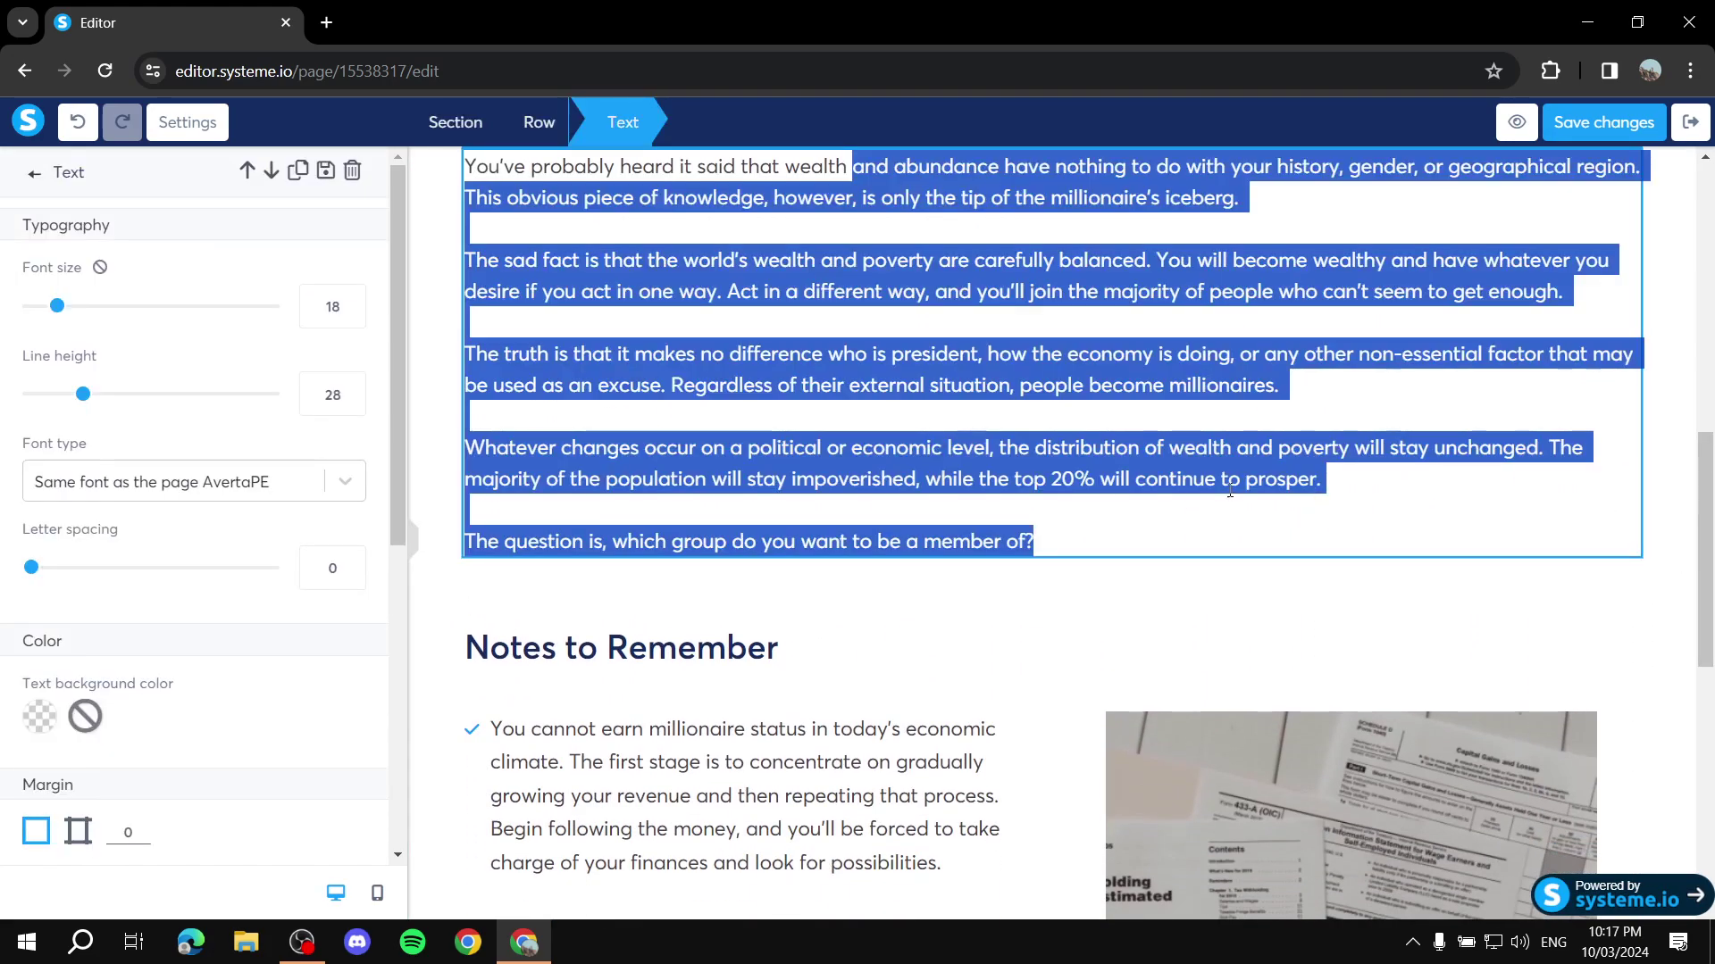
scroll(958, 405, "up", 3)
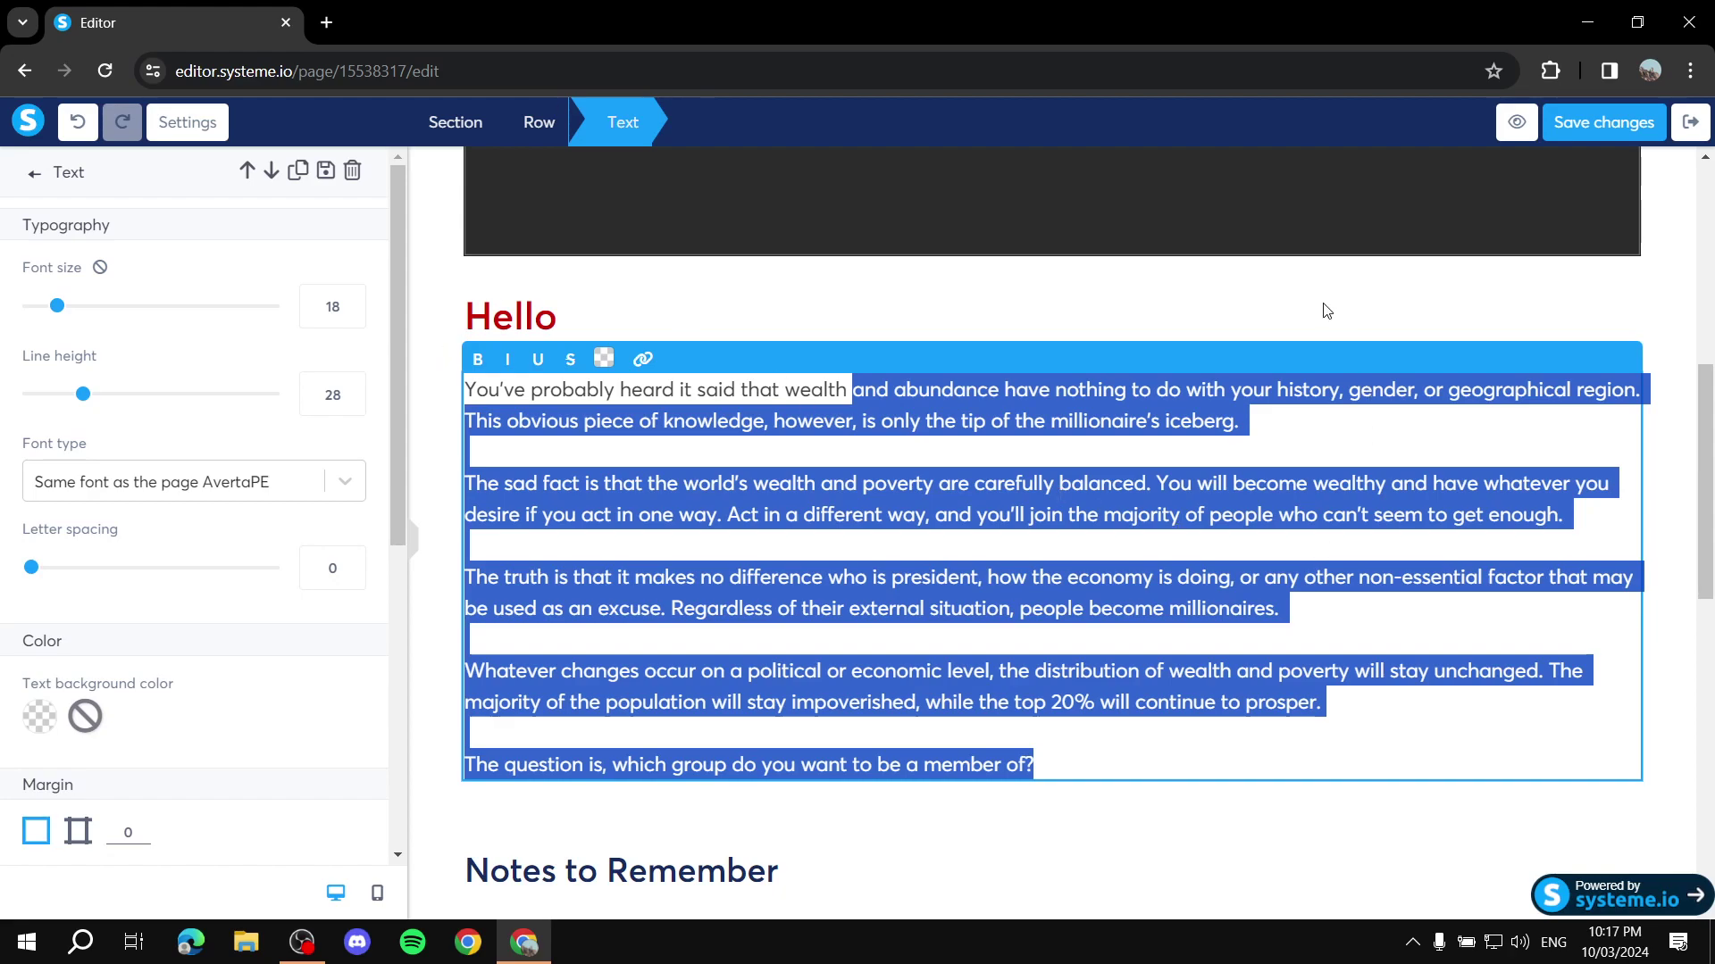
left_click(1696, 551)
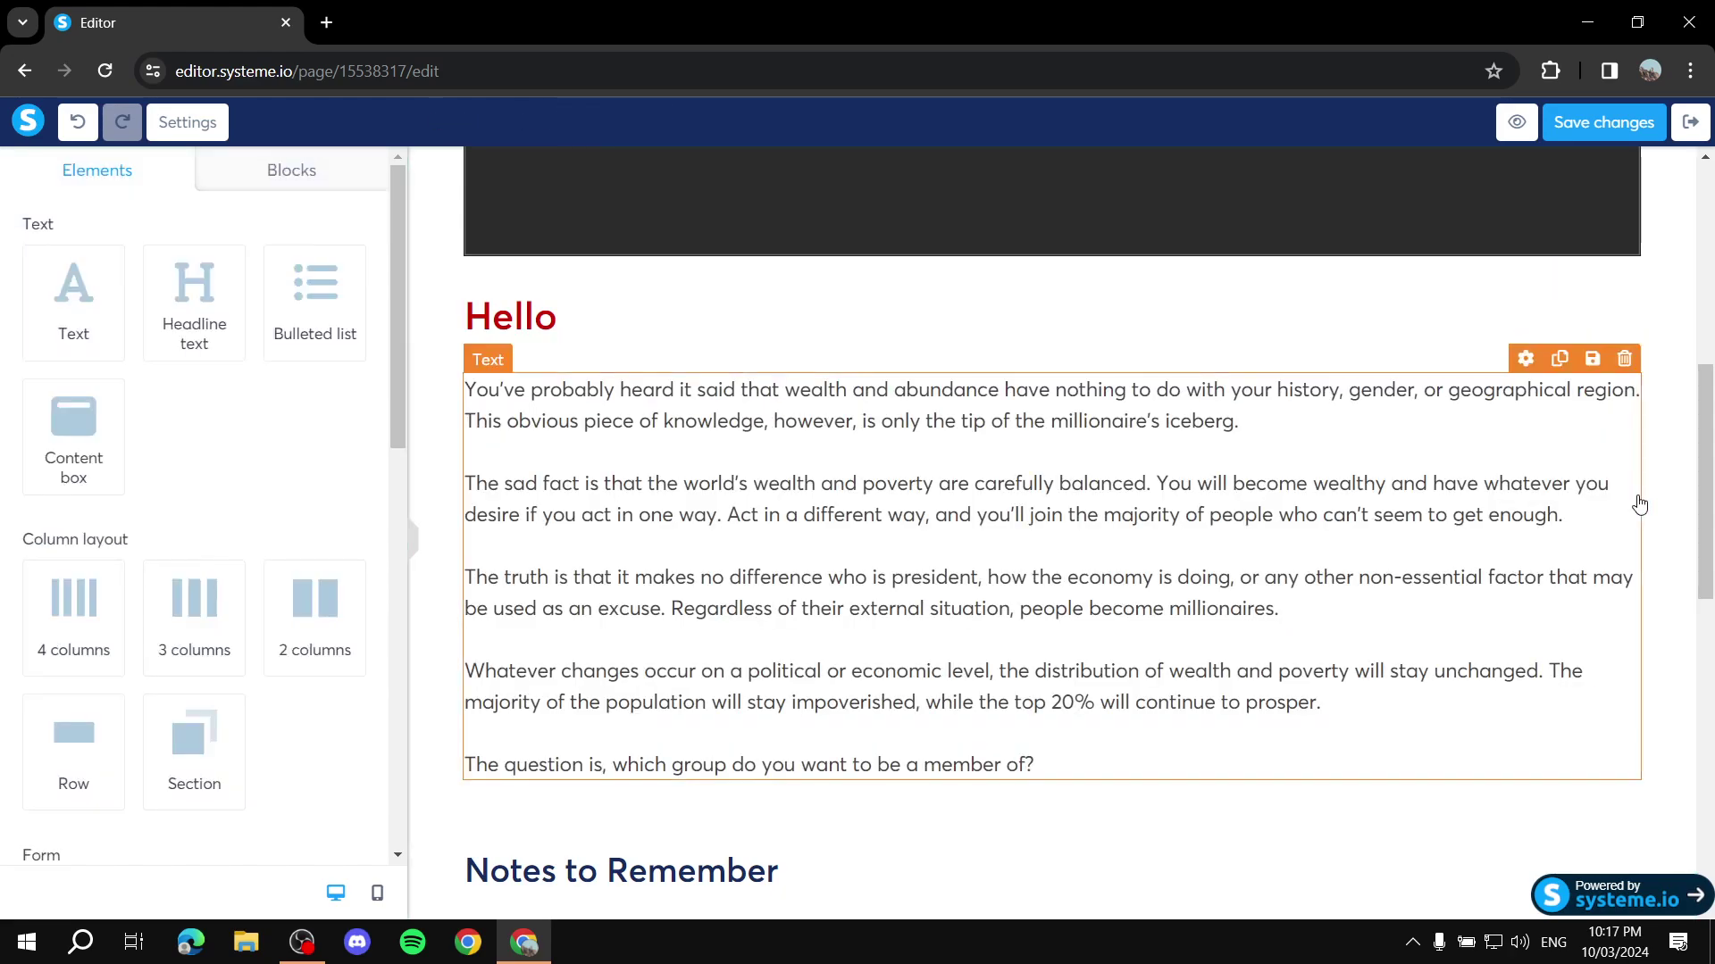
Step: Move the video out of its row to a spot directly below it, and move the "Hello" heading beneath the body text
left_click(1625, 360)
left_click(956, 213)
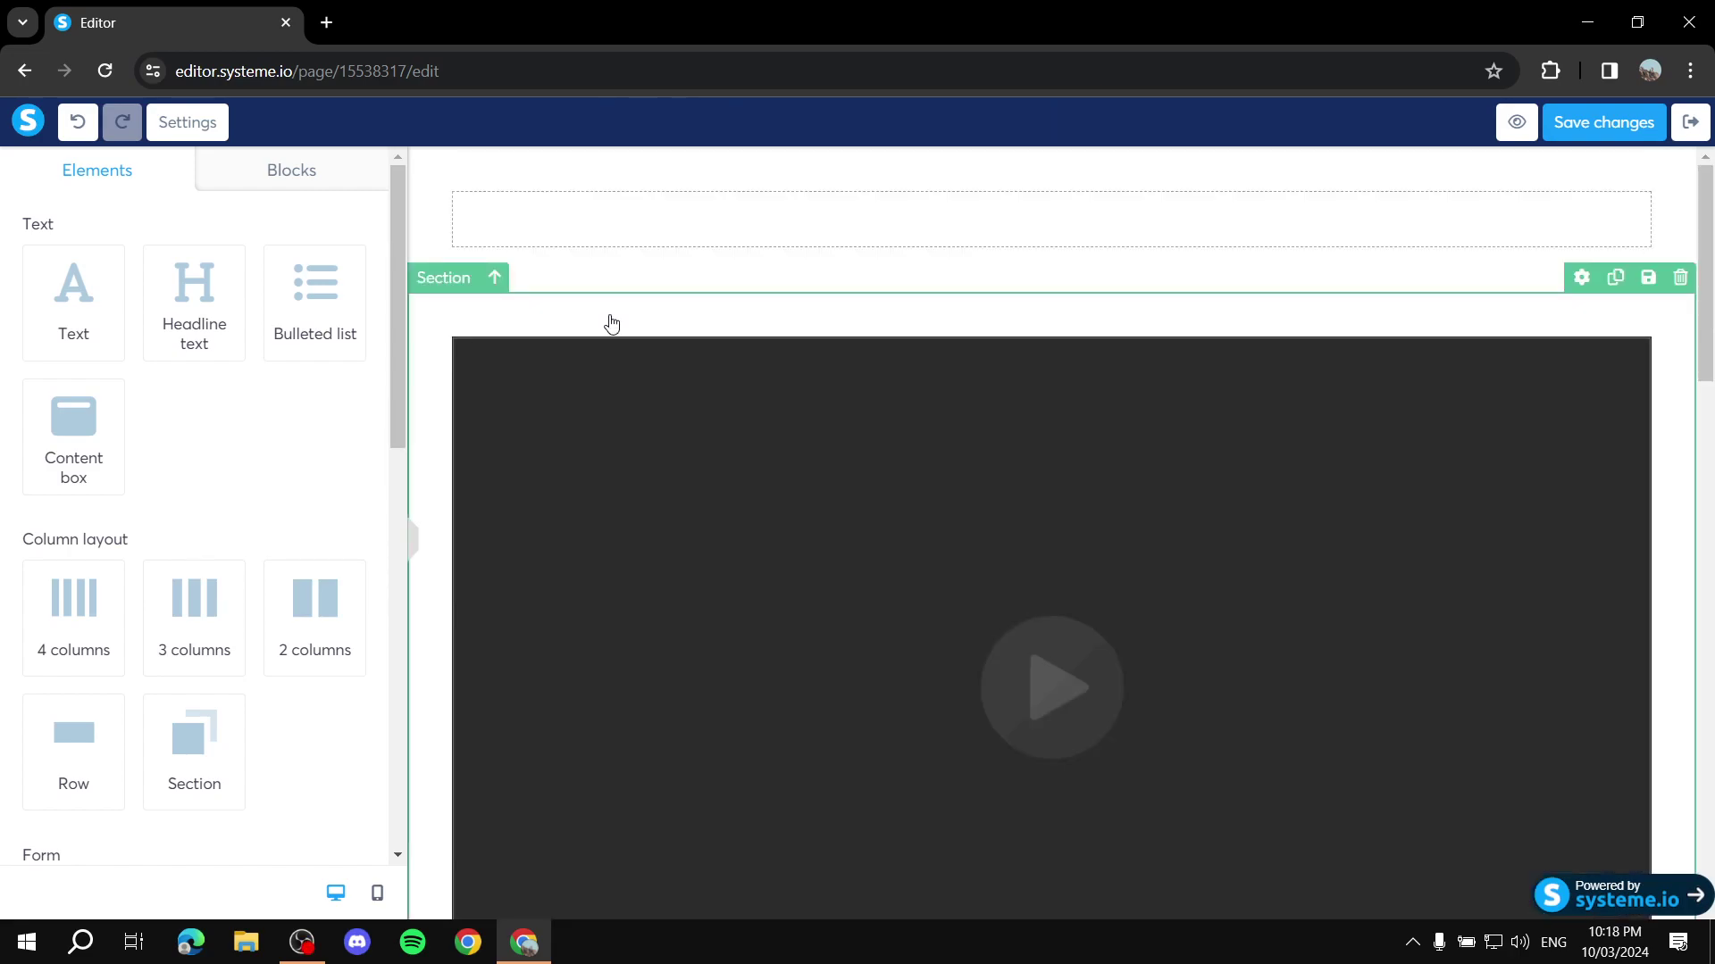
key("ctrl+z")
left_click_drag(1049, 577, 973, 291)
scroll(976, 322, "up", 2)
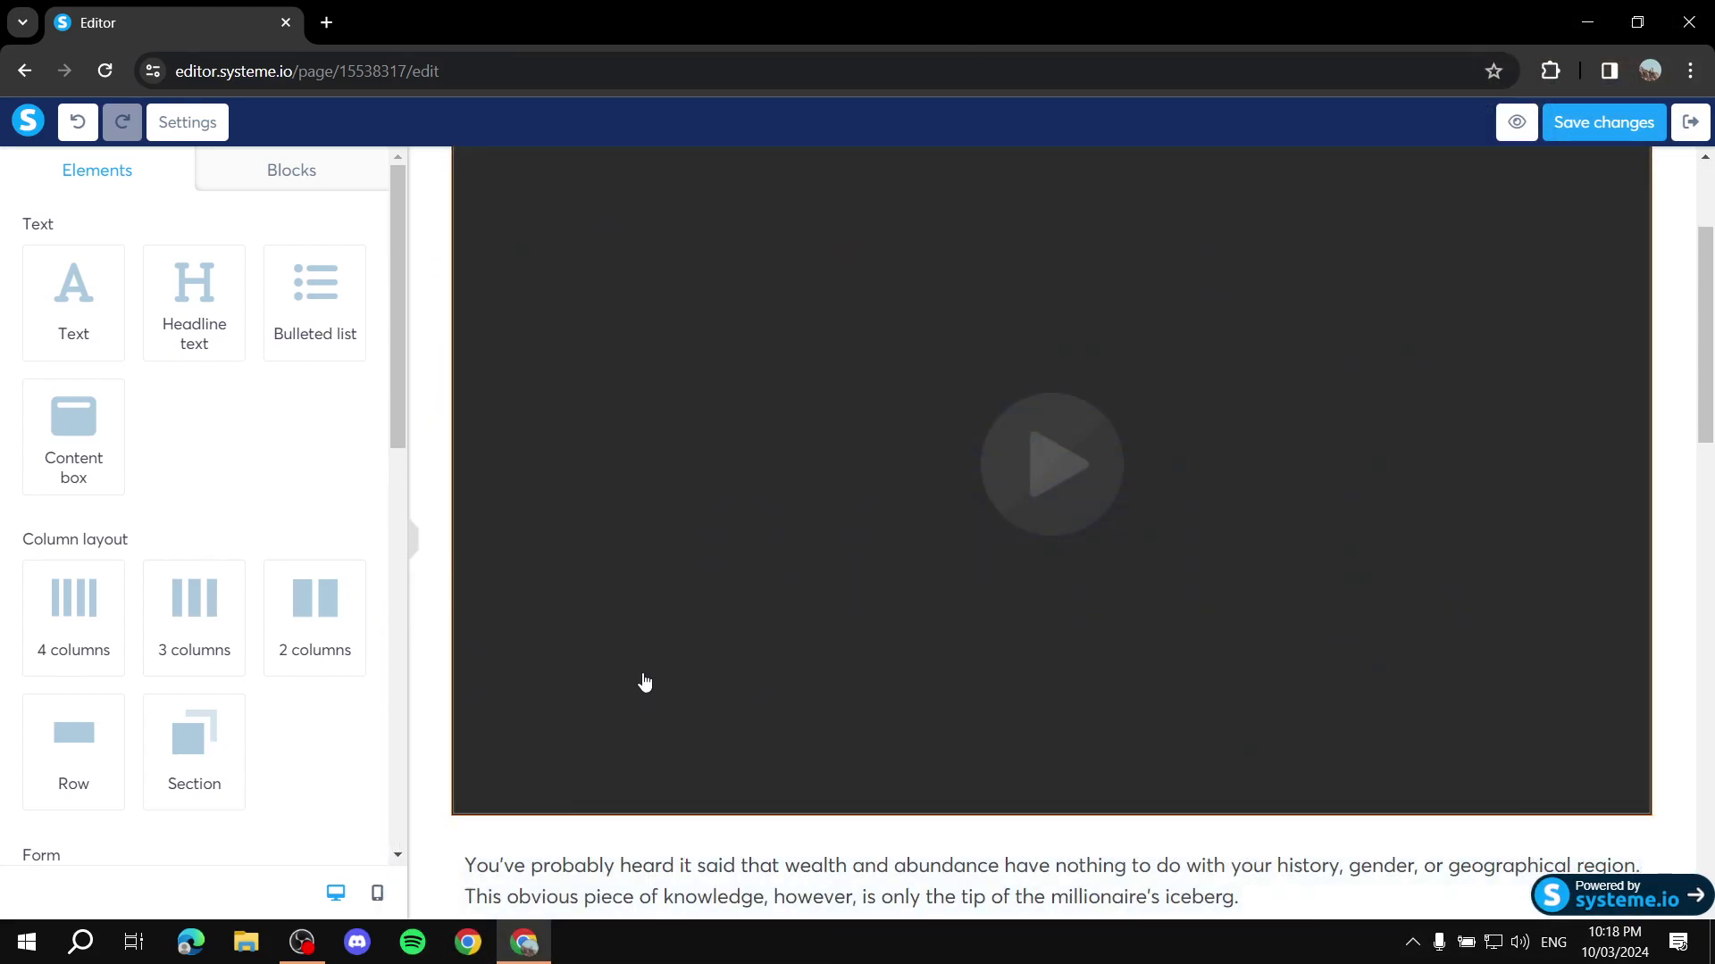
Step: Move the "Hello" heading back up so that it sits directly between the video and the body text
scroll(720, 536, "down", 8)
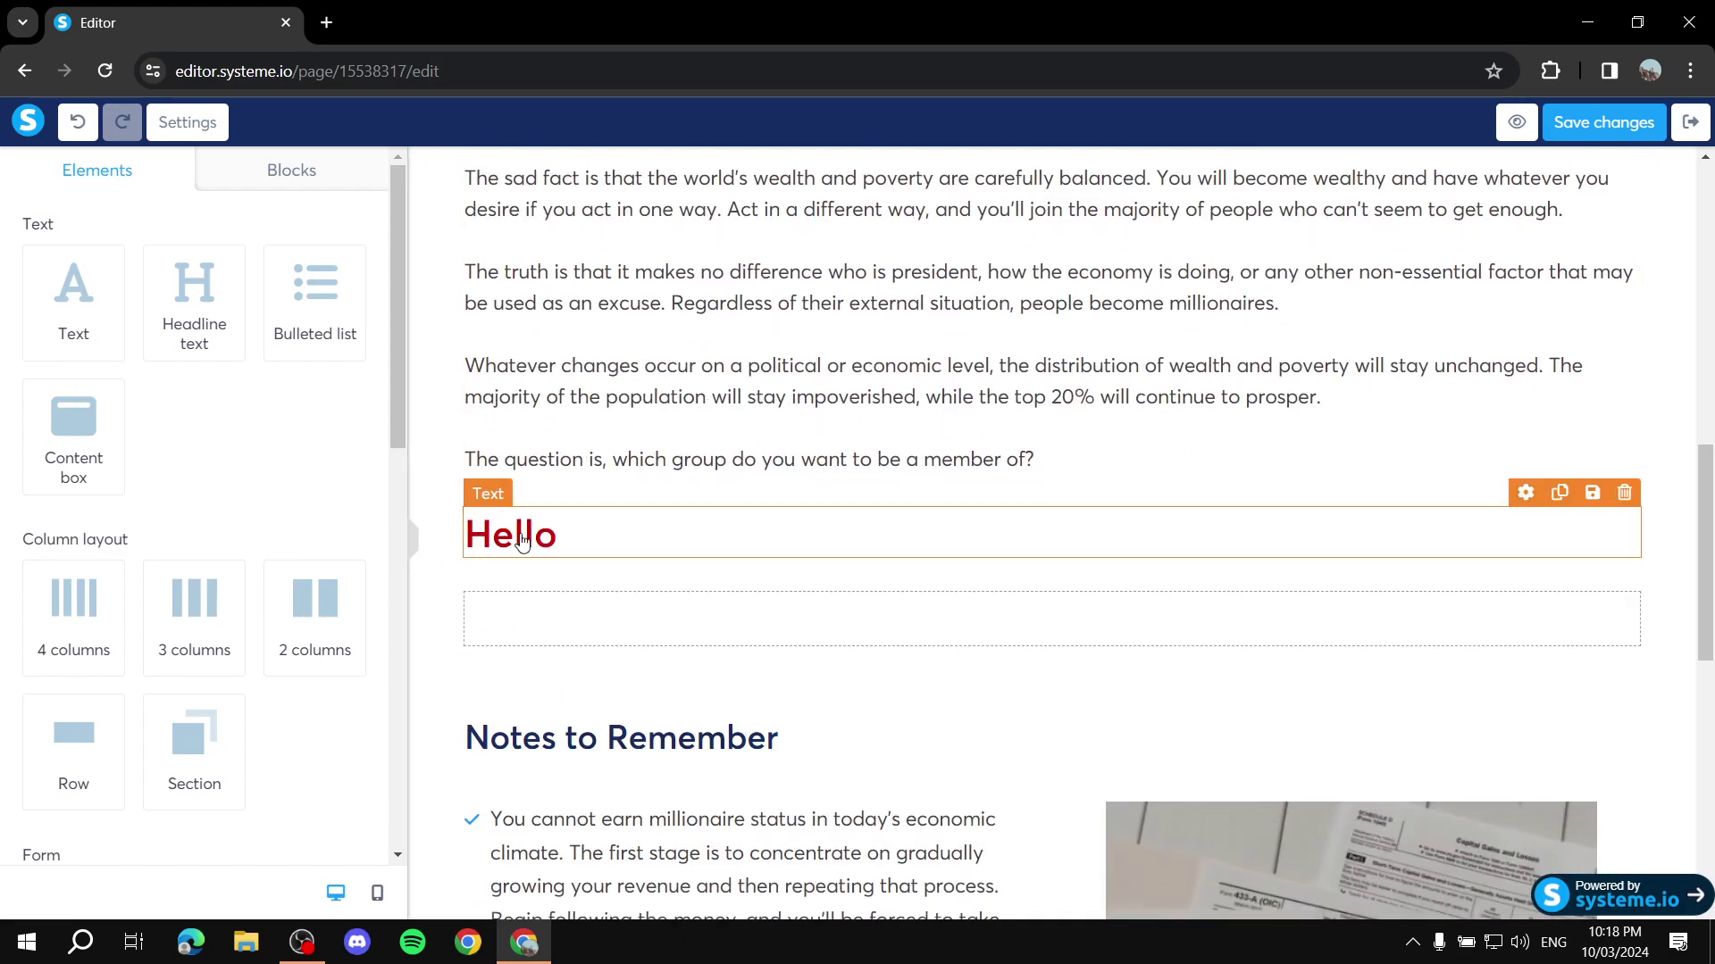
scroll(705, 527, "up", 2)
left_click_drag(536, 755, 540, 299)
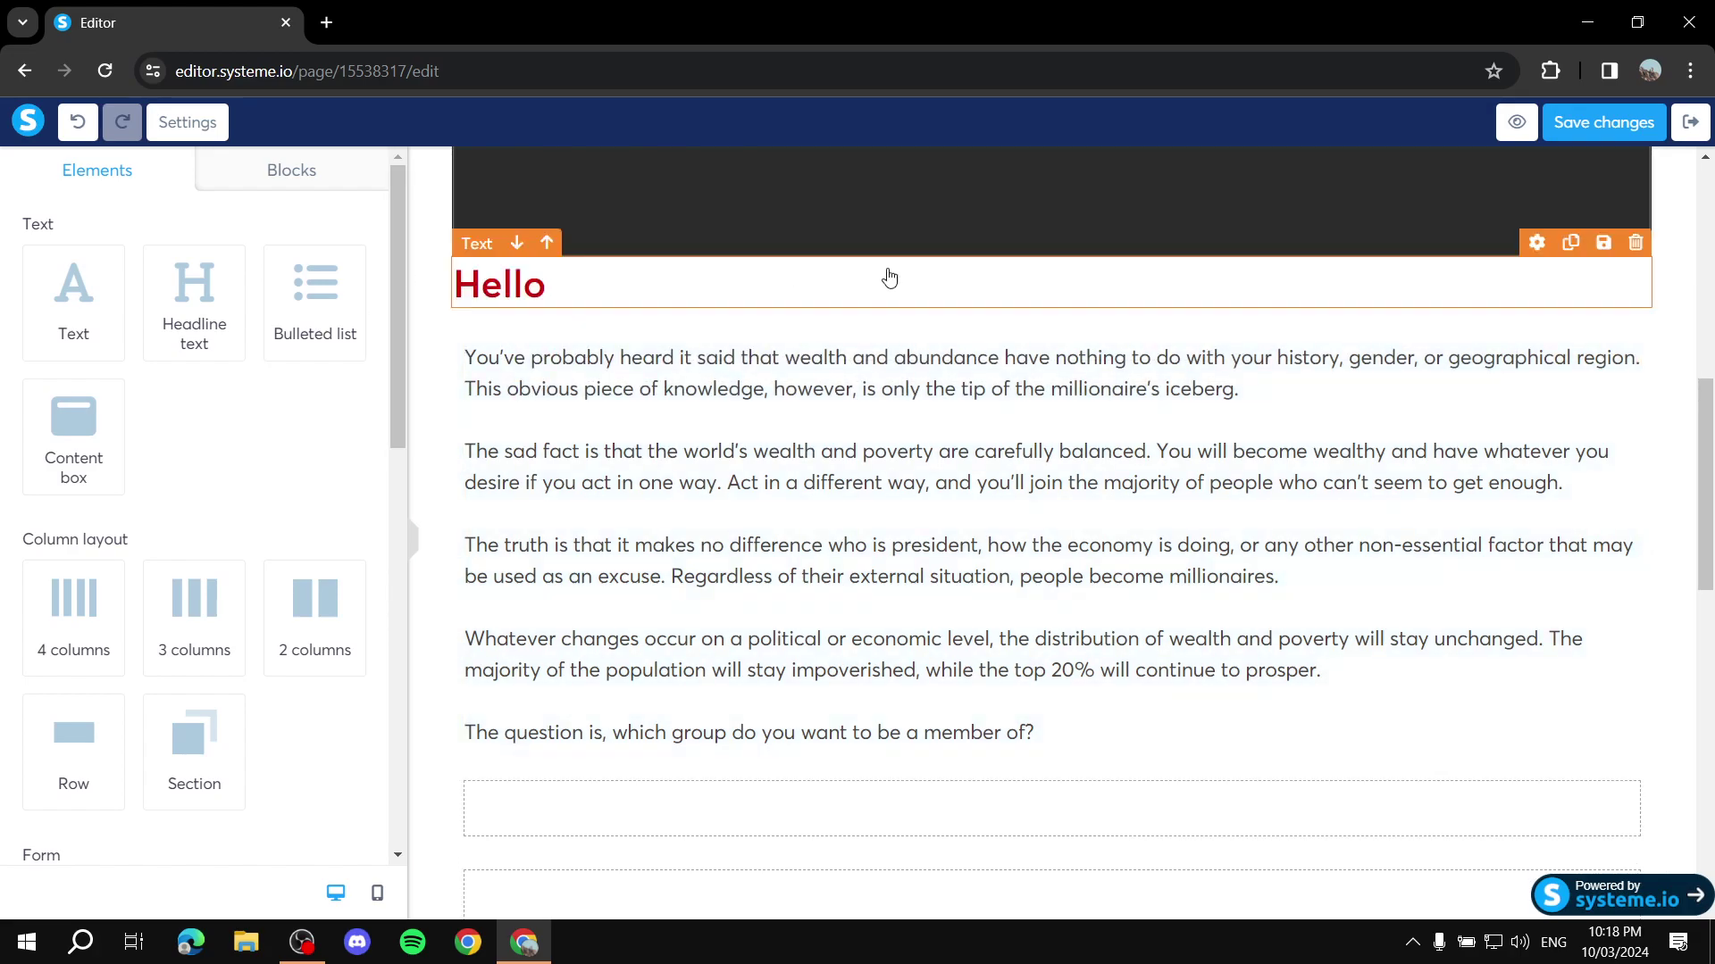
scroll(804, 563, "down", 4)
scroll(924, 678, "up", 3)
scroll(924, 679, "down", 1)
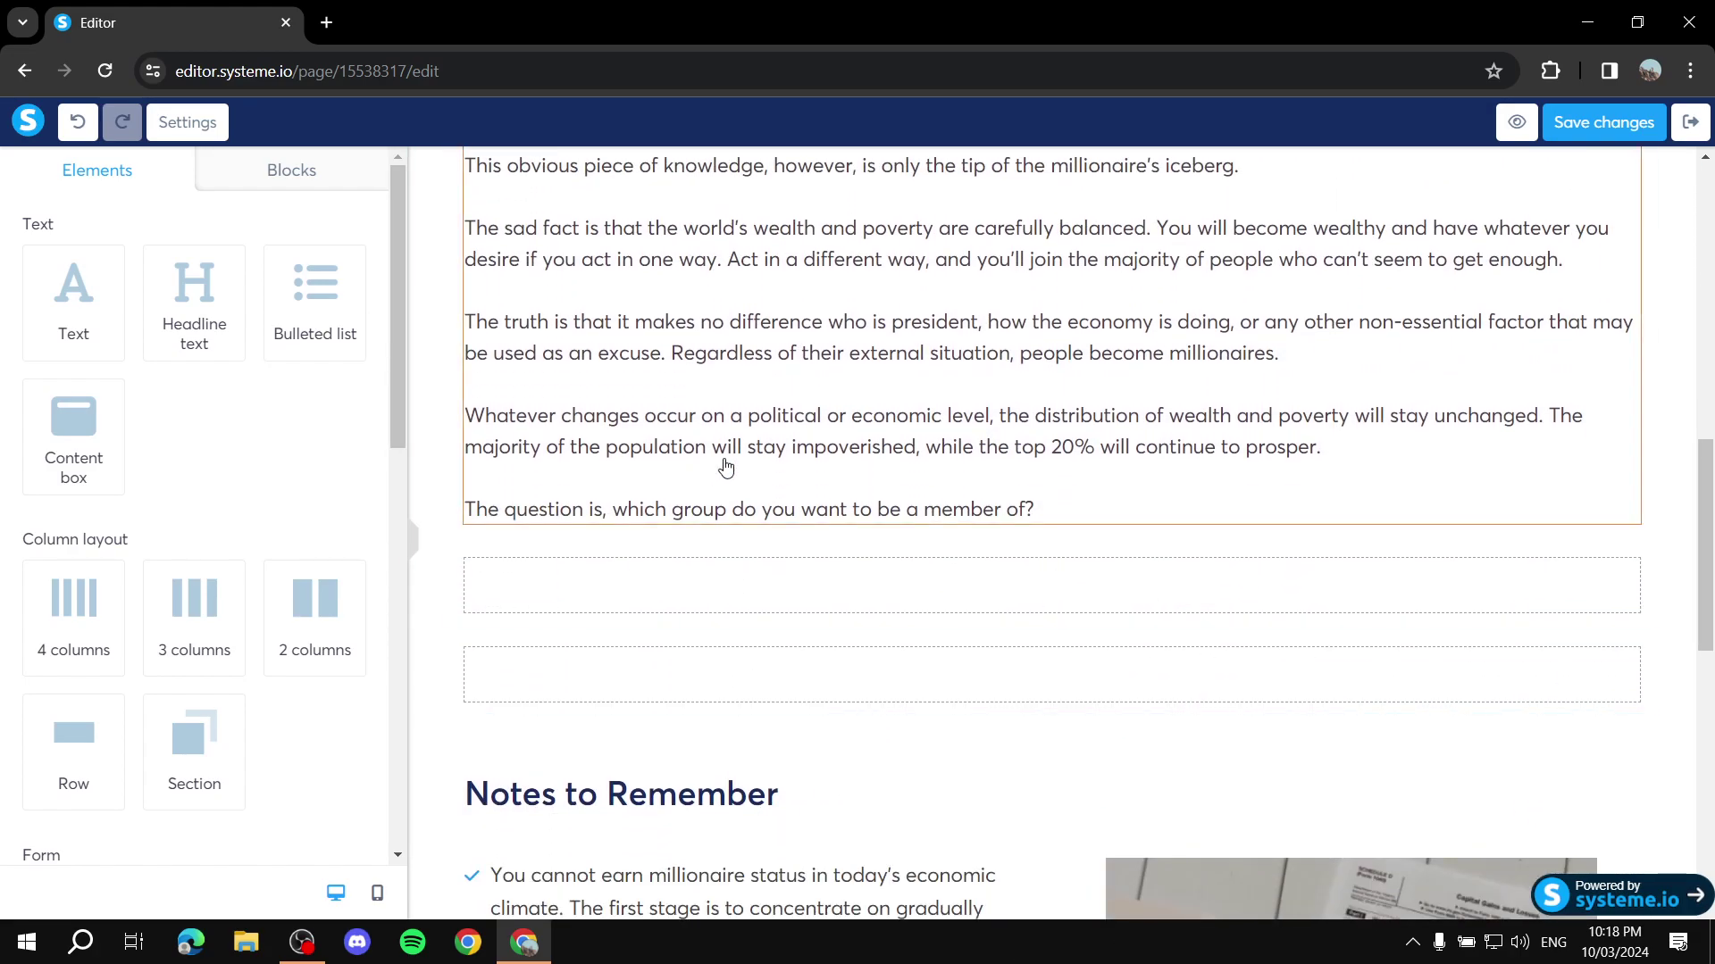
Step: Add a text element to the empty row above the video, reading "Here's the intro video" in bold
scroll(725, 467, "up", 10)
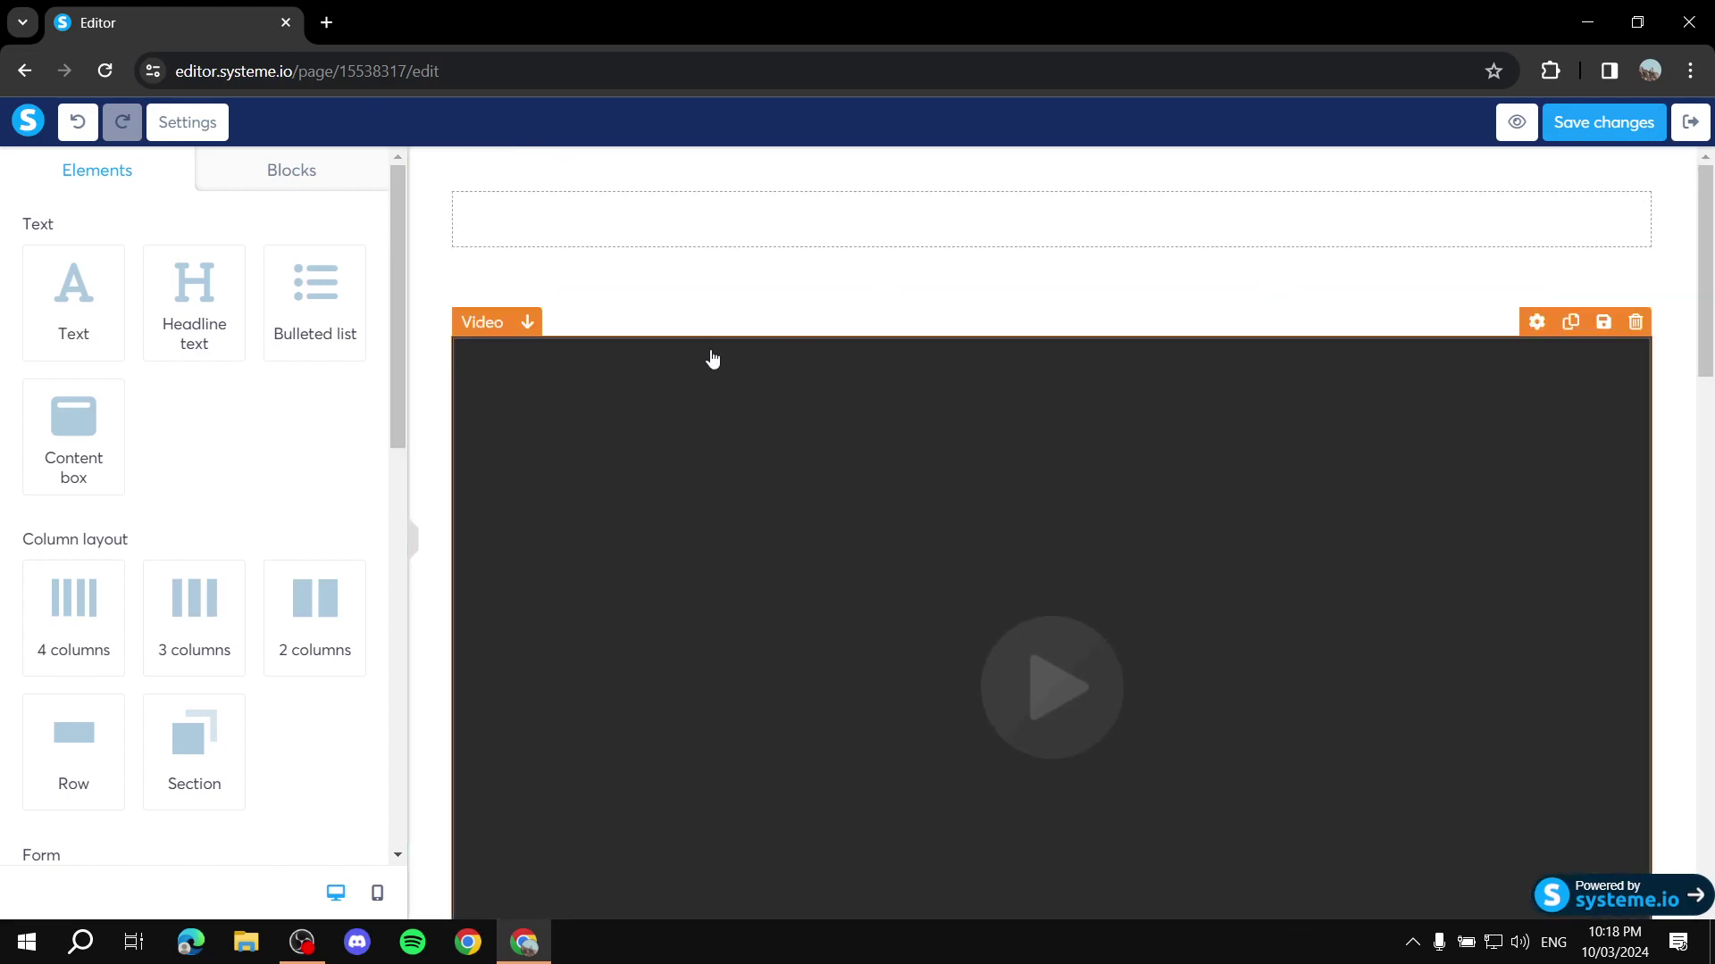
left_click_drag(99, 316, 1045, 230)
left_click(1453, 240)
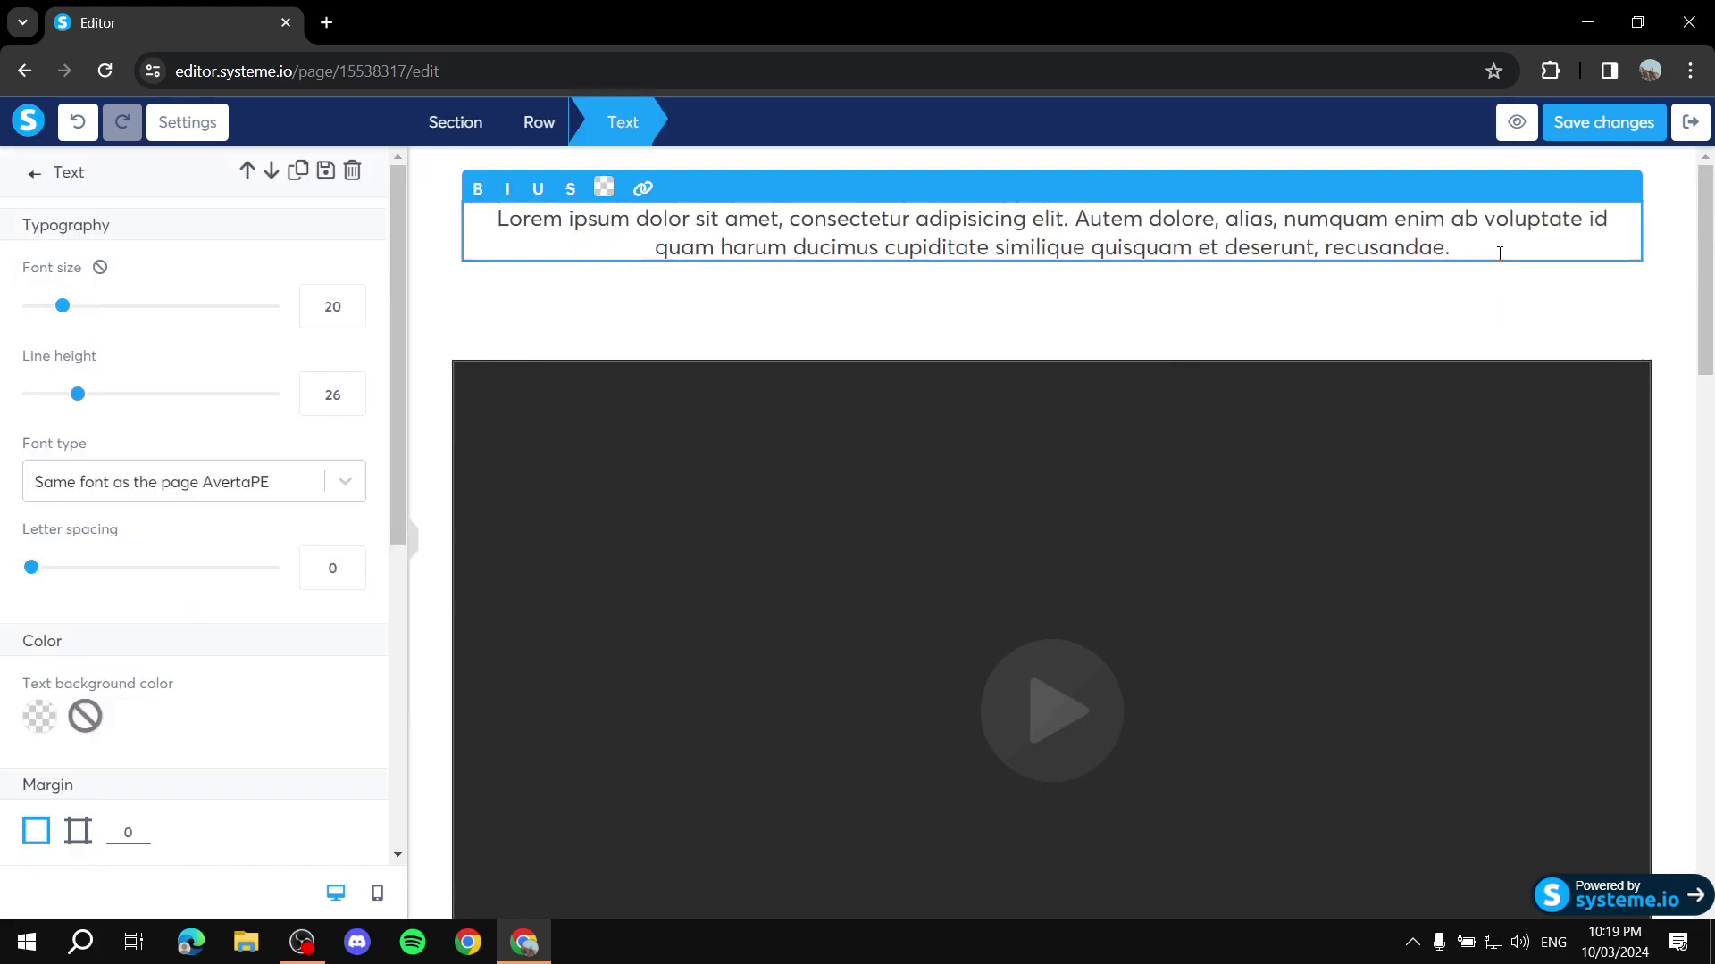
left_click_drag(1453, 239, 478, 190)
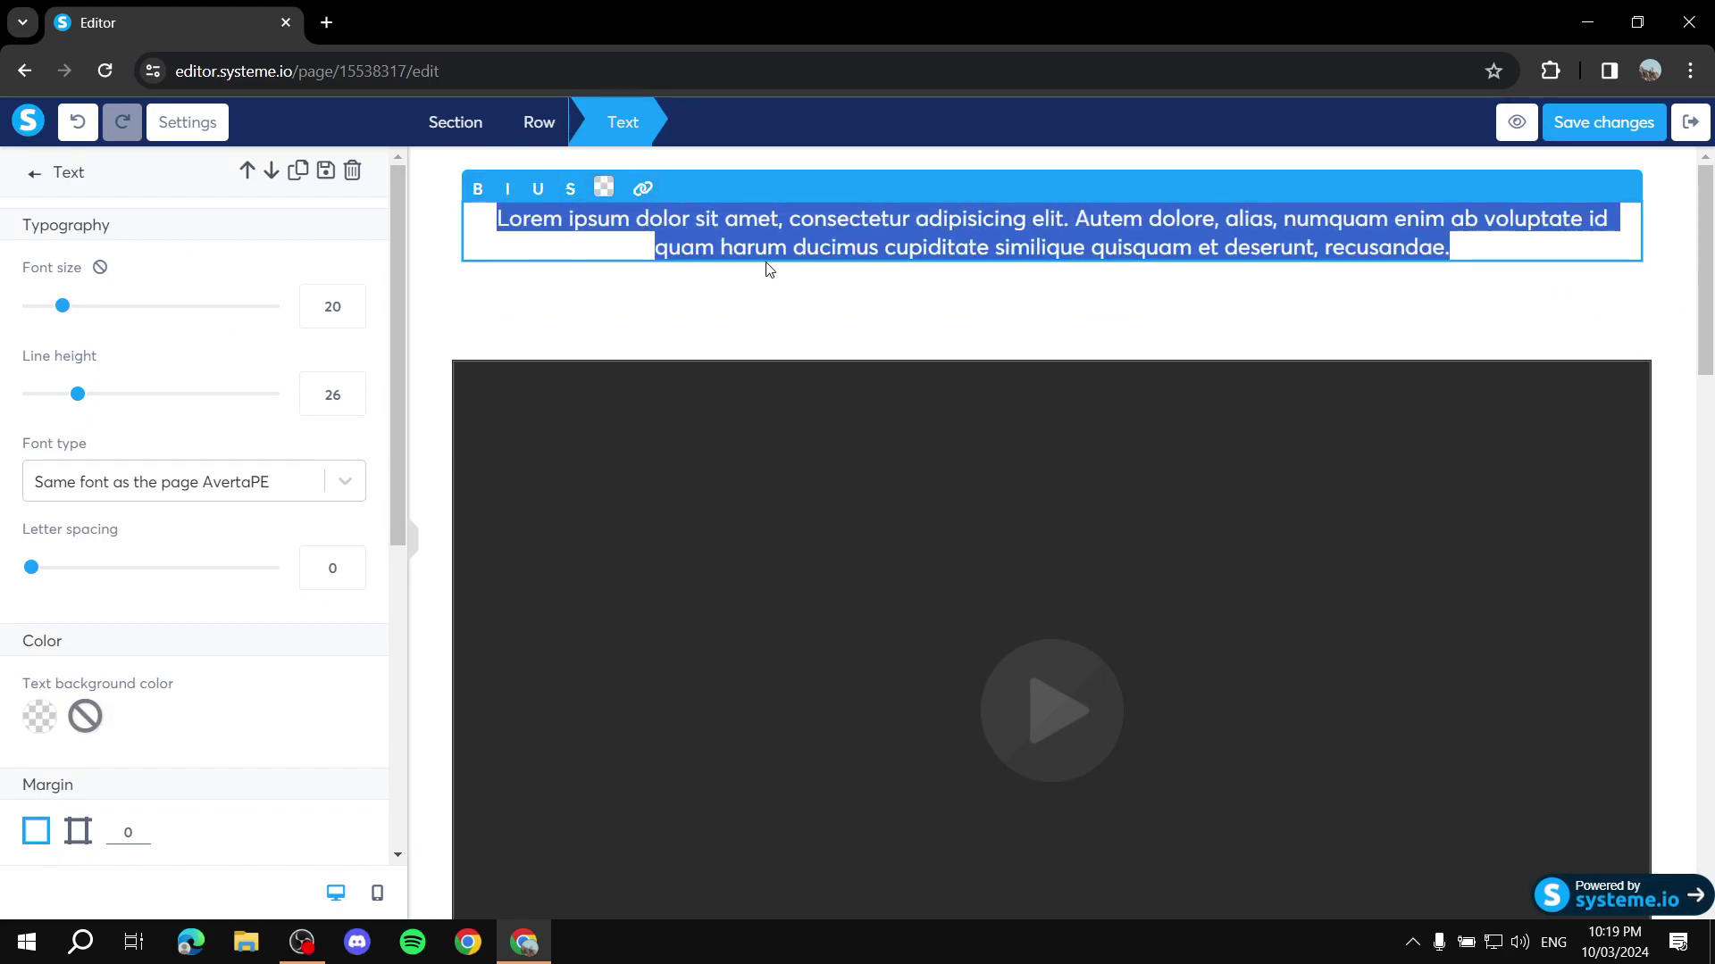
type("Here")
type("'s ")
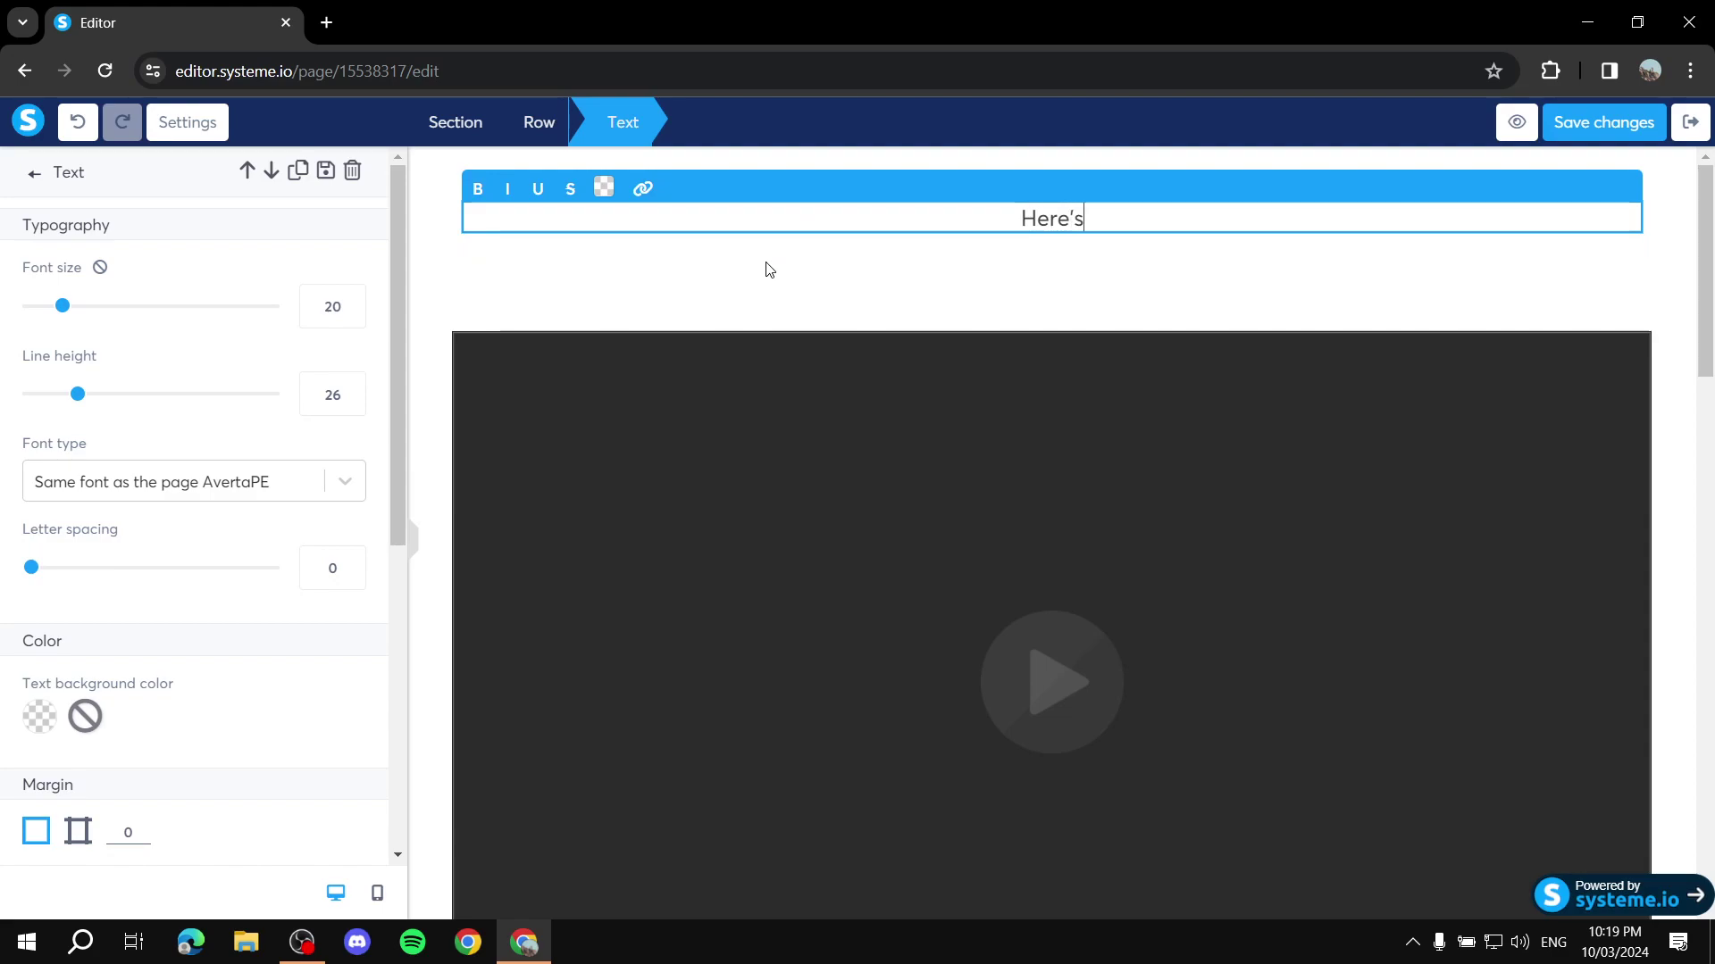
type("the intro video")
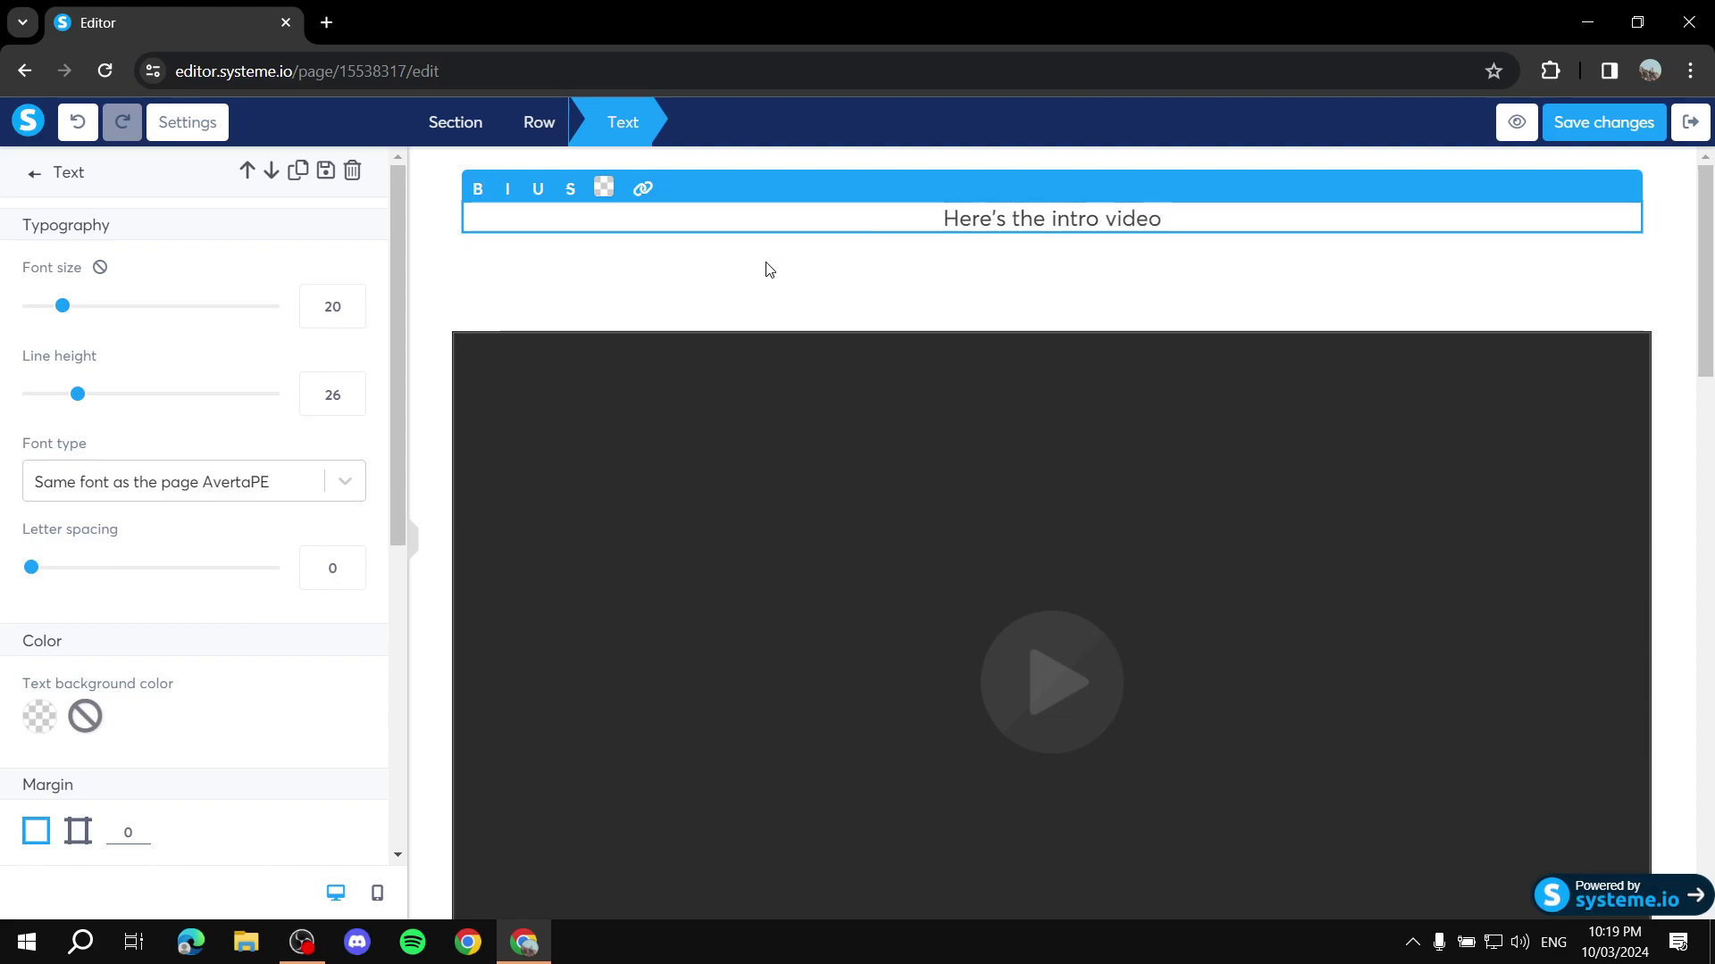
key("ctrl+a")
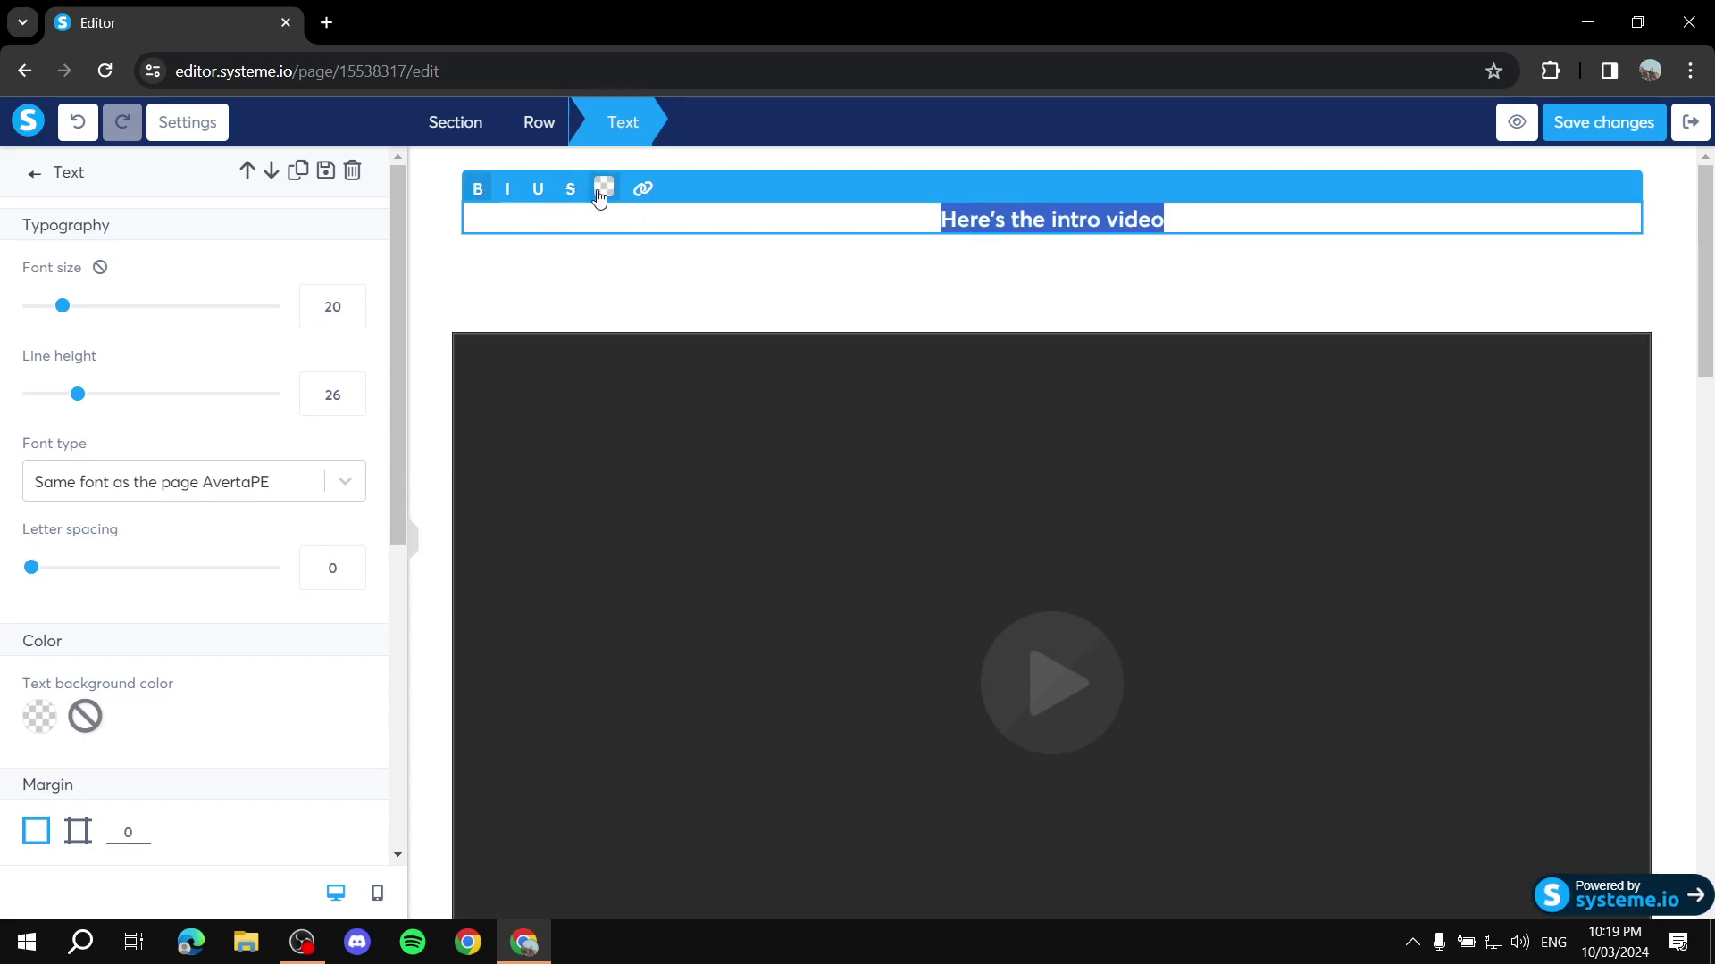
Step: Colour the "Here's the intro video" text light green with hex value 7ED321
left_click(600, 191)
left_click(730, 509)
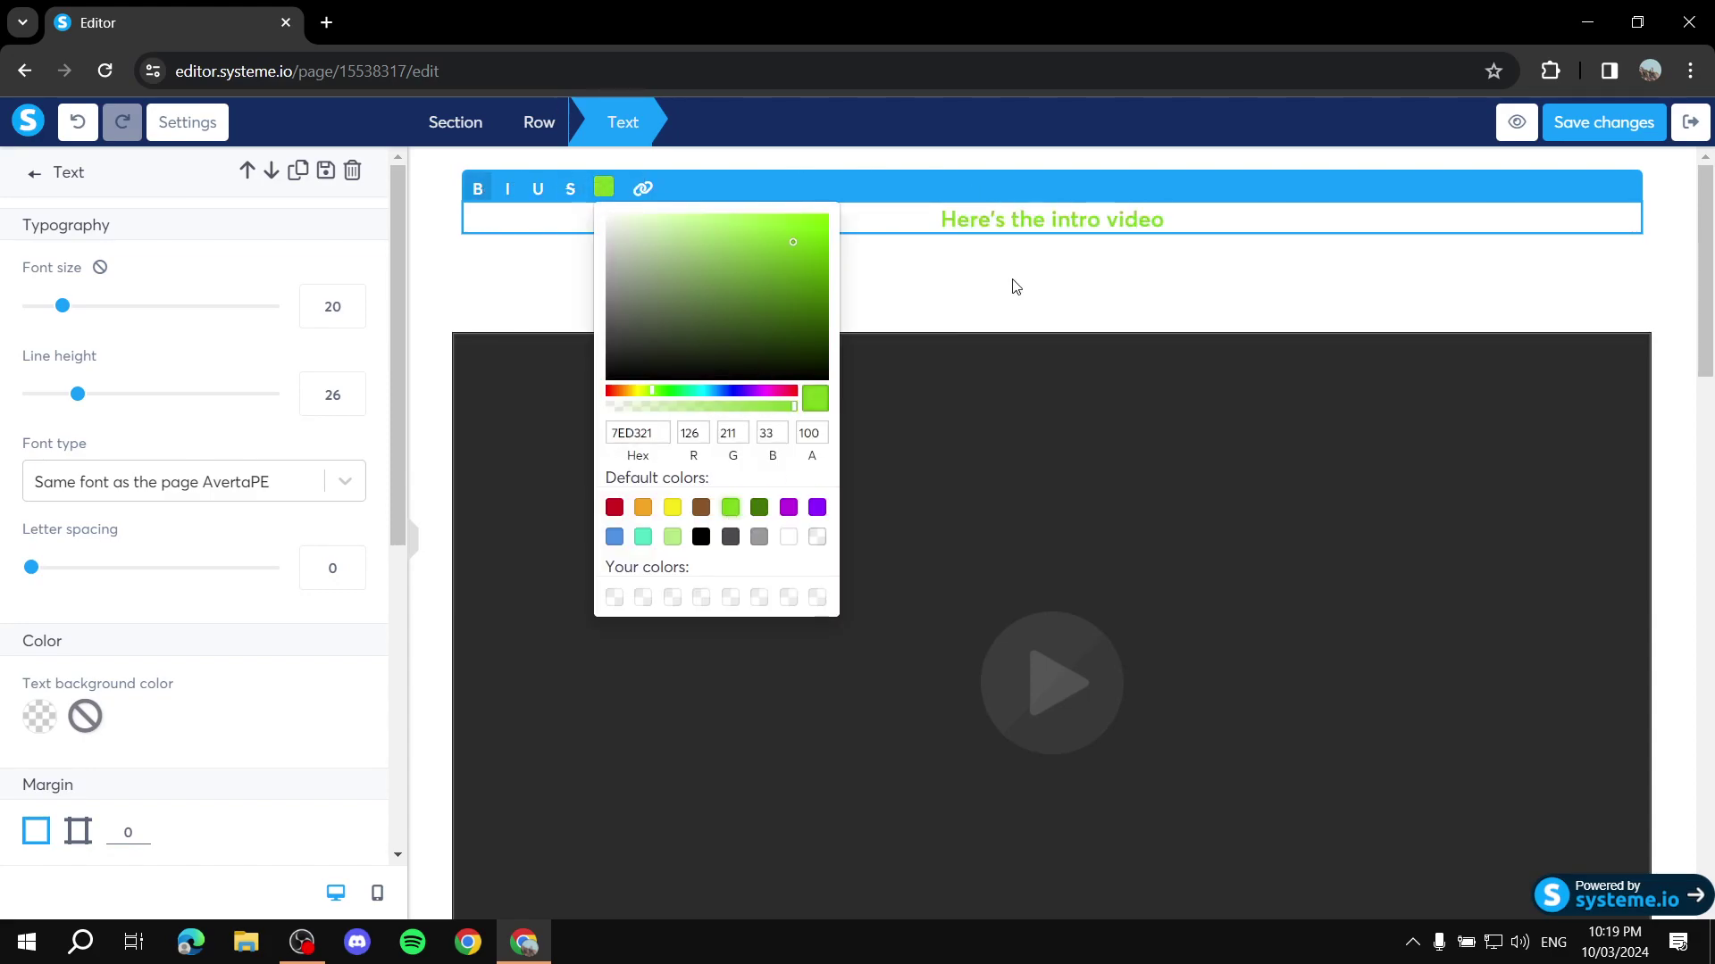
left_click(1010, 286)
Step: Review the lecture page down to the recommended references, save its changes, and exit the editor to the course curriculum
scroll(1439, 345, "down", 12)
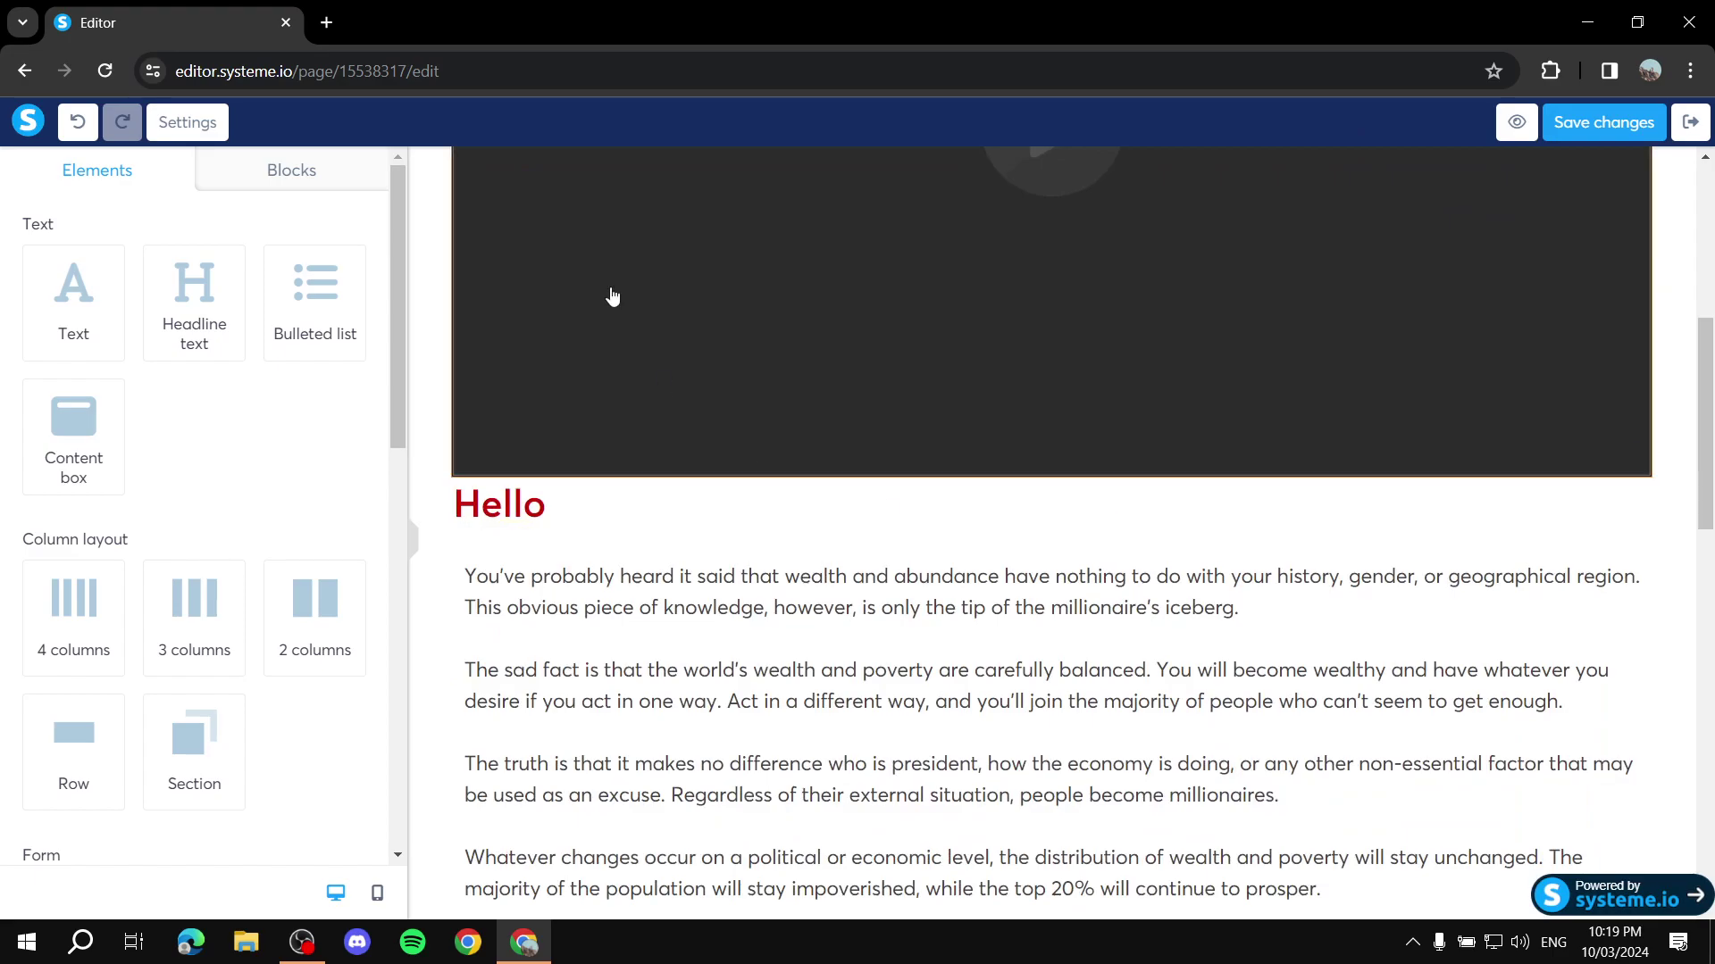
scroll(803, 585, "down", 4)
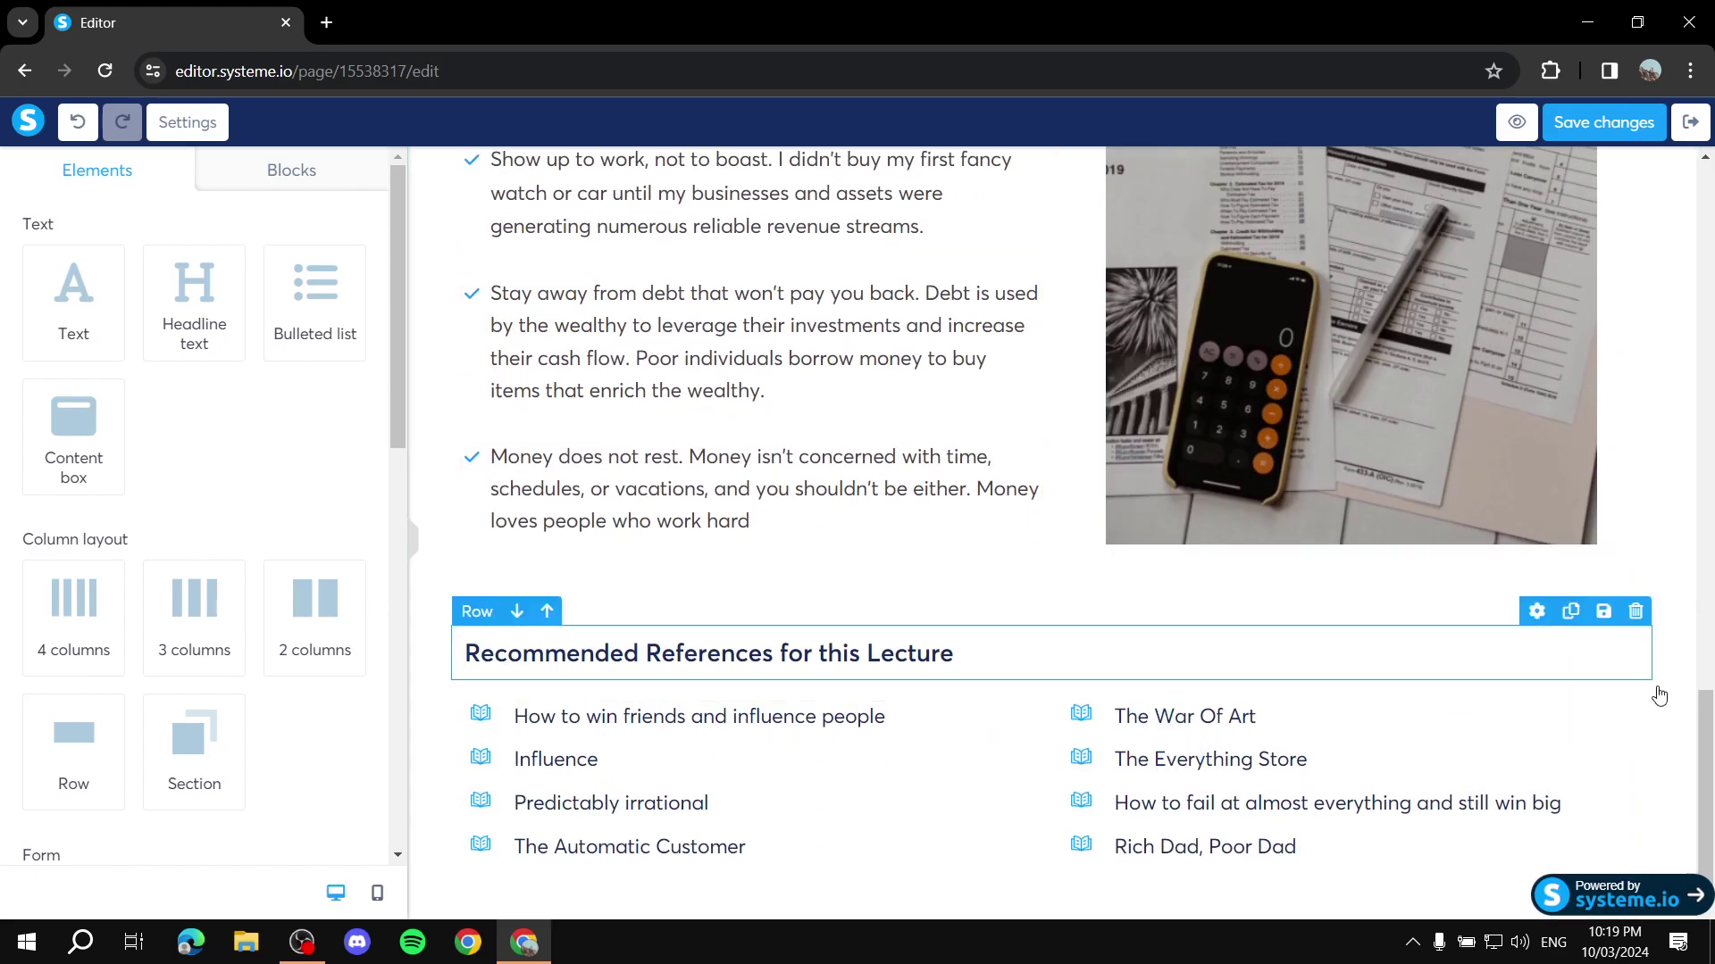
scroll(937, 387, "up", 15)
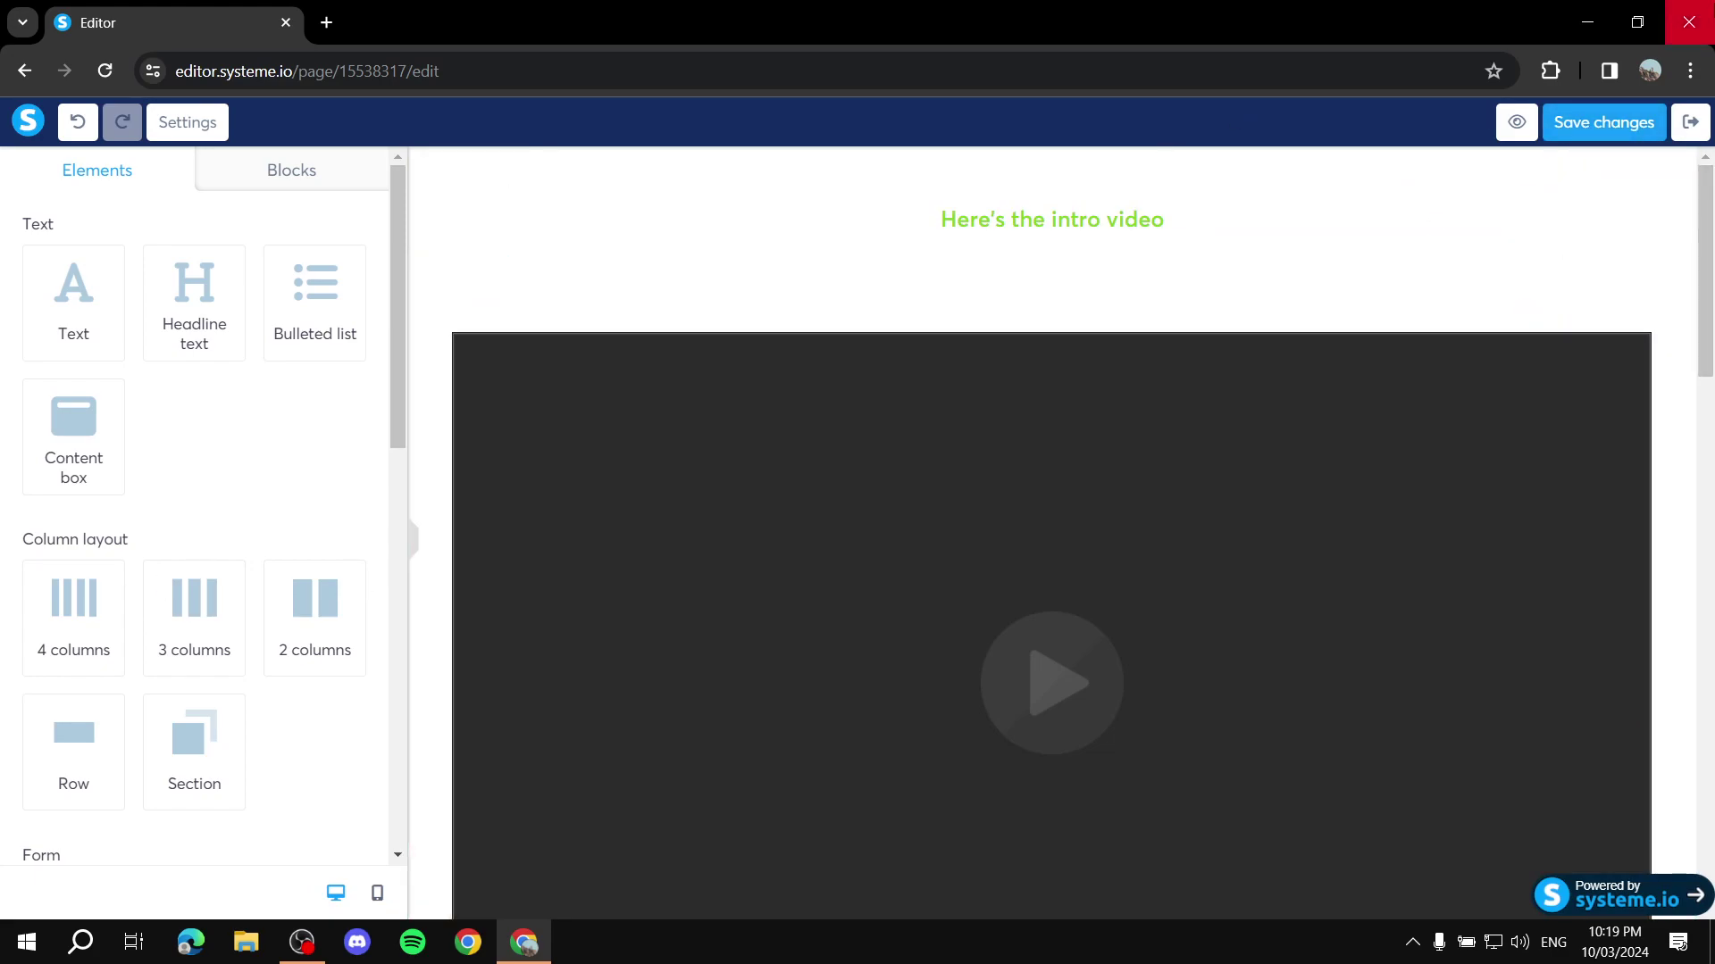
left_click(1612, 131)
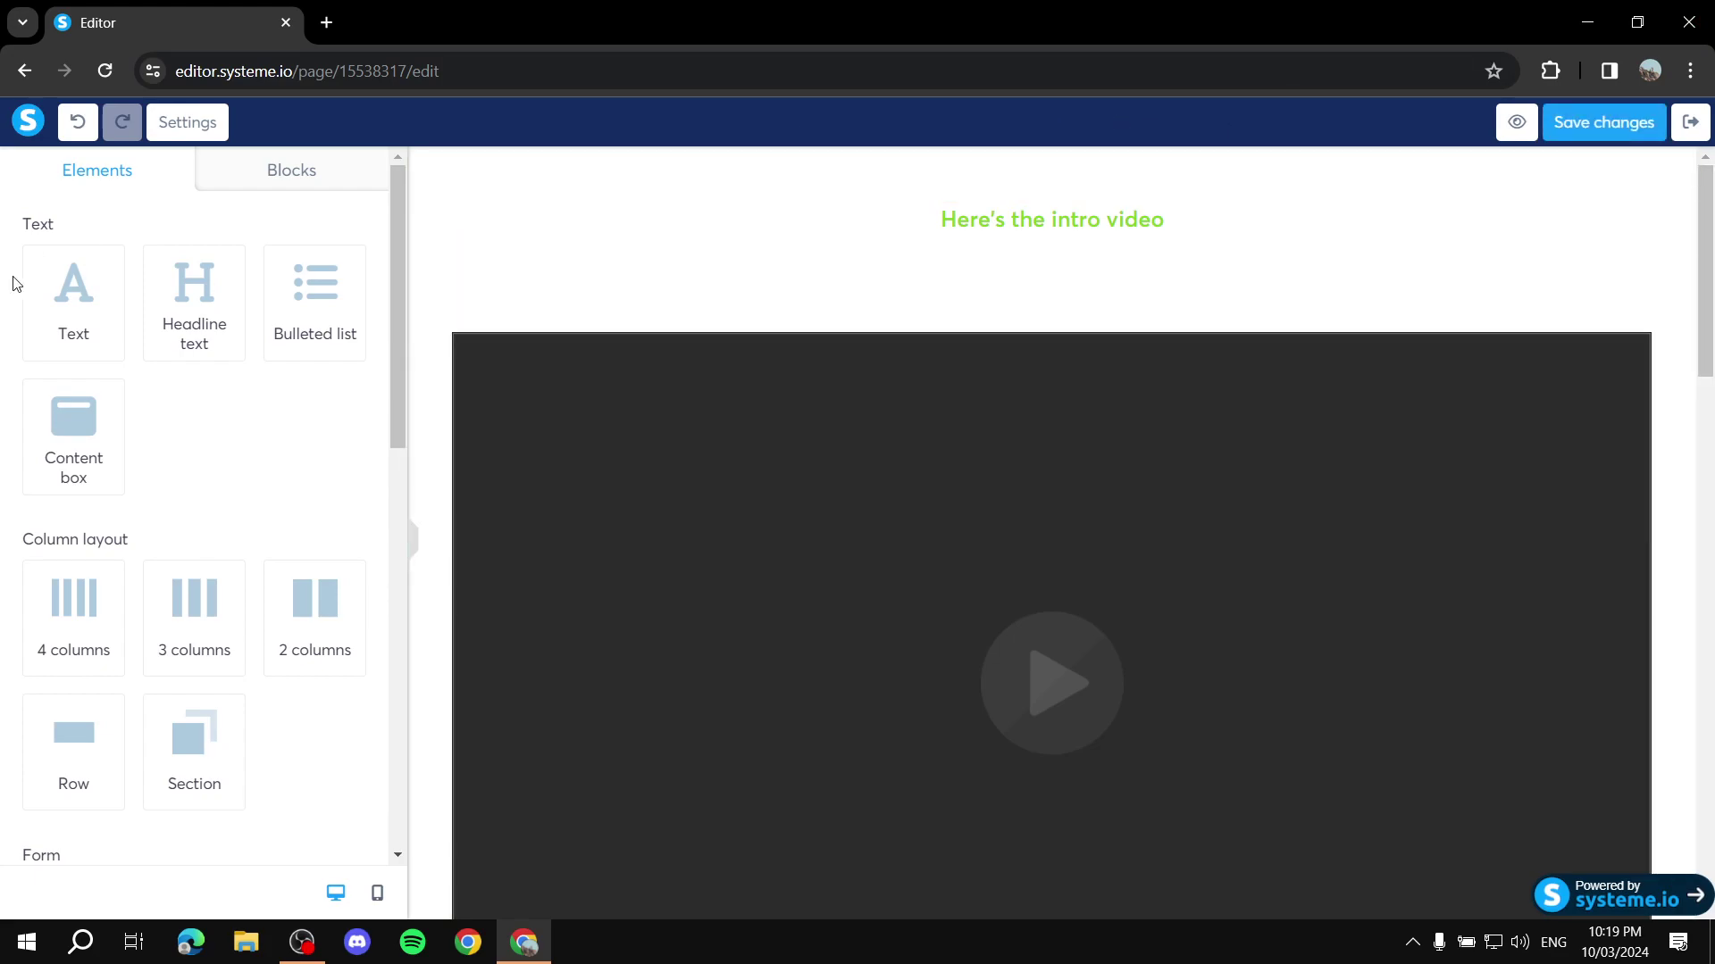
left_click(1687, 126)
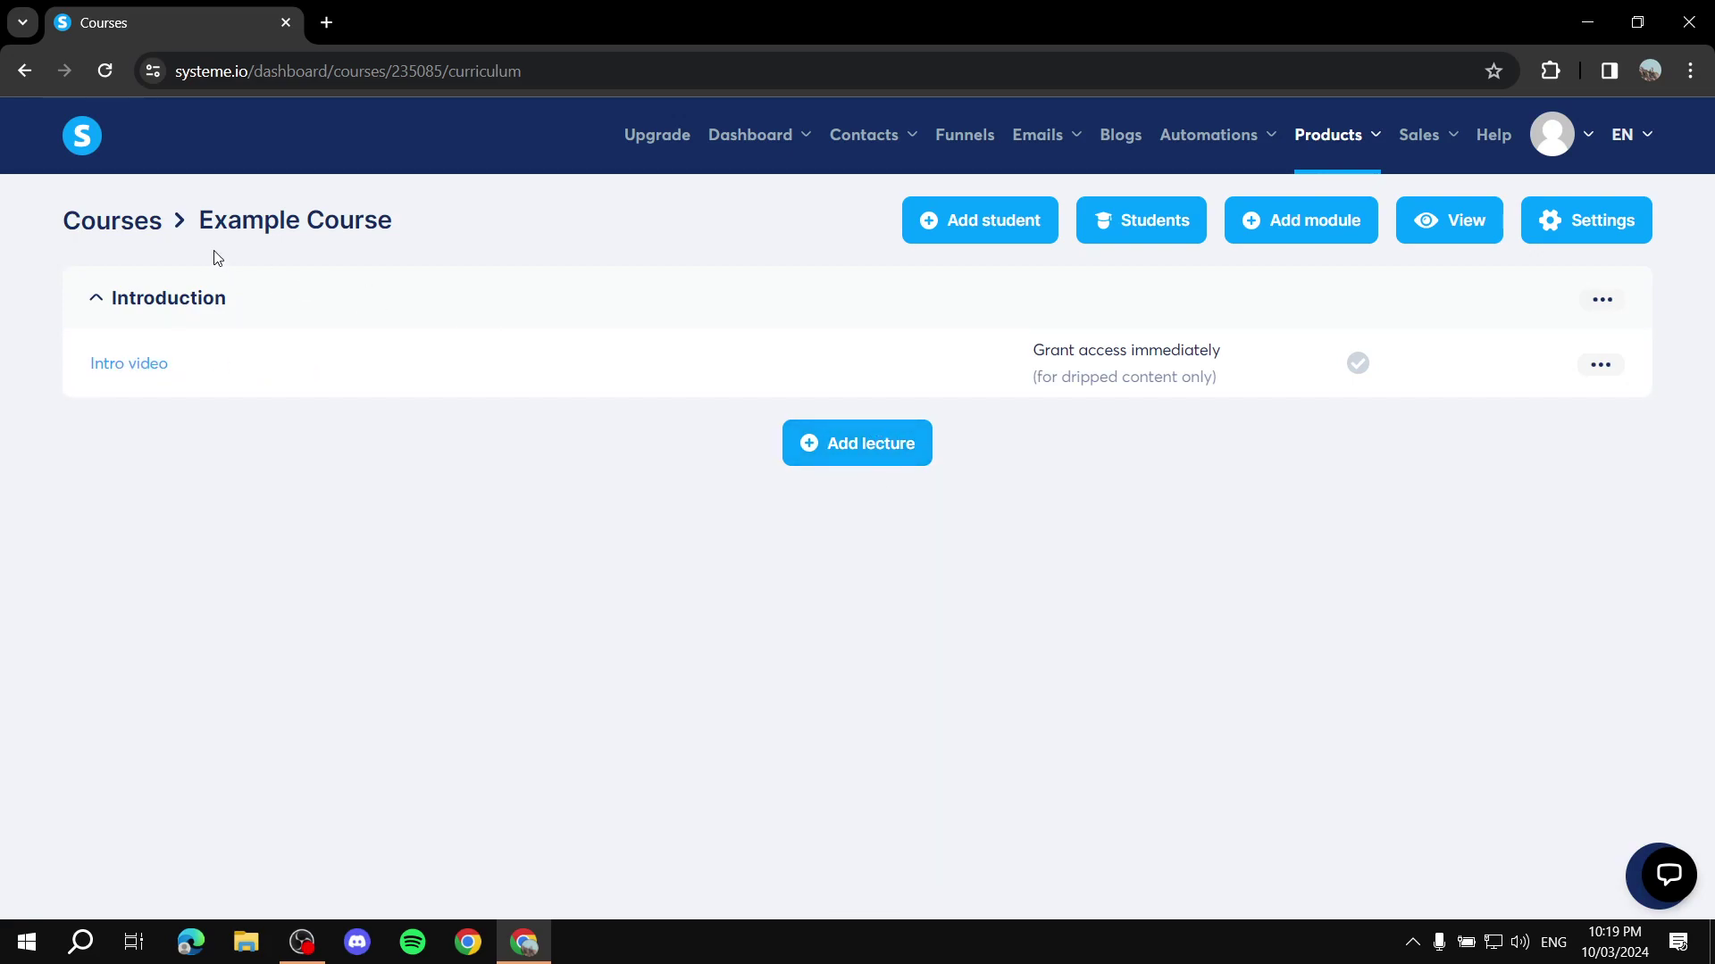
Step: Add a second module named "Actual Course" to the course and expand it in the curriculum
left_click(96, 298)
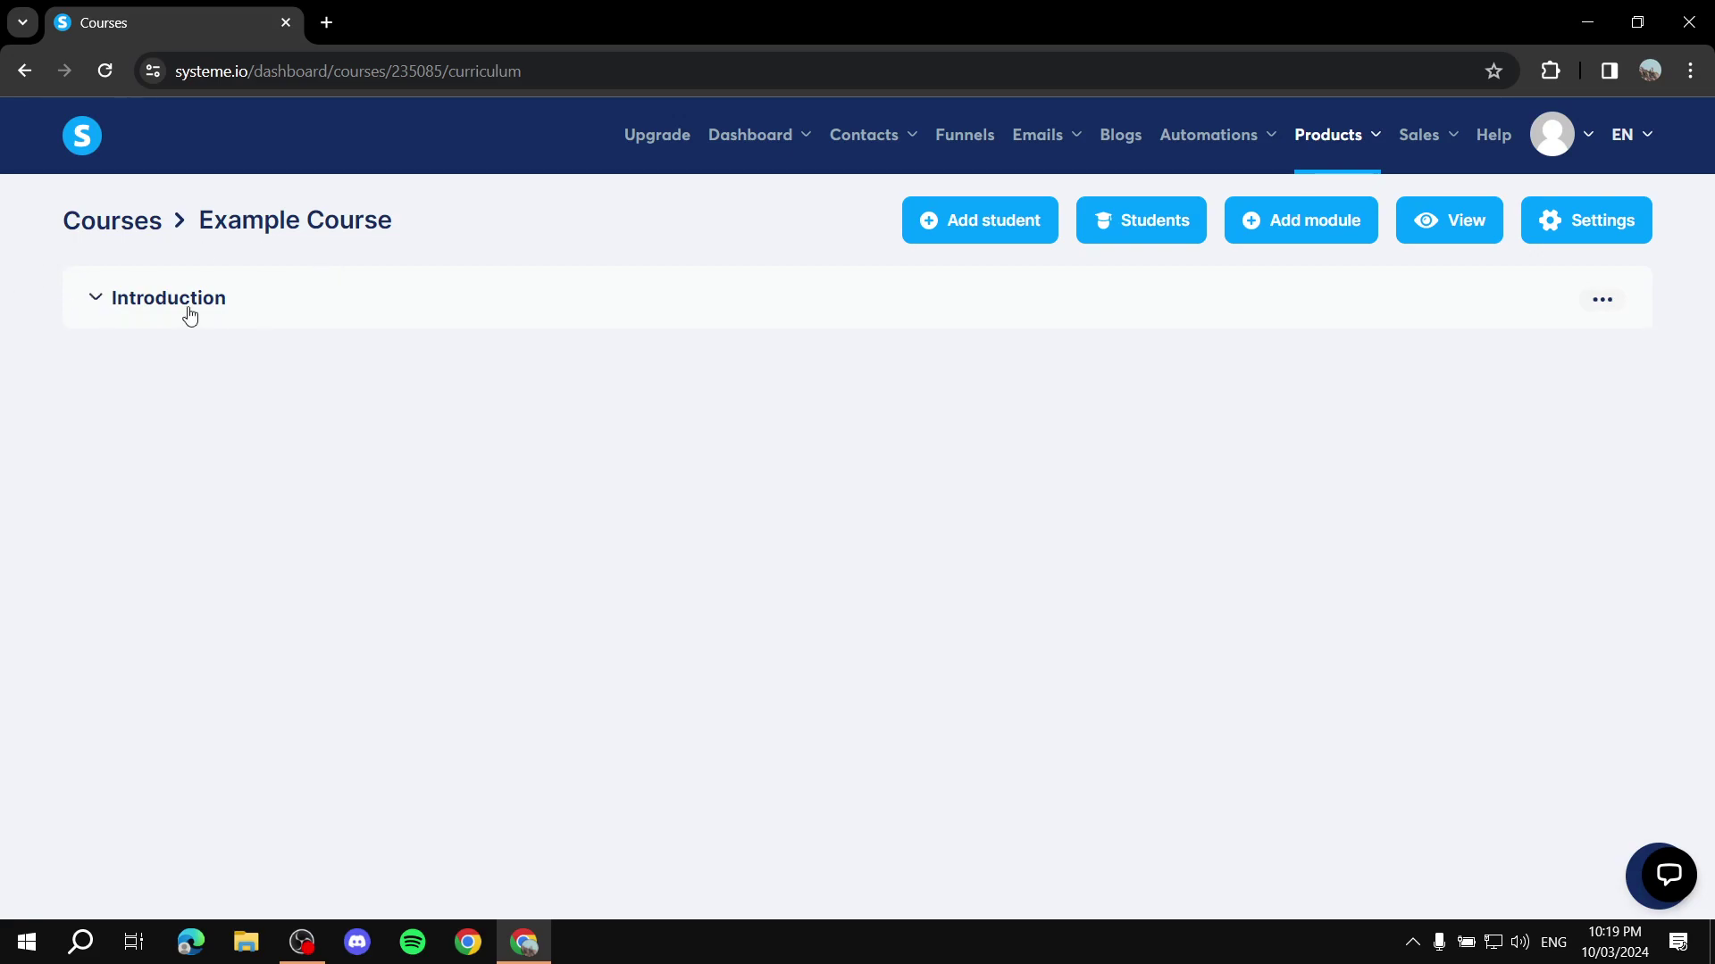
left_click(93, 302)
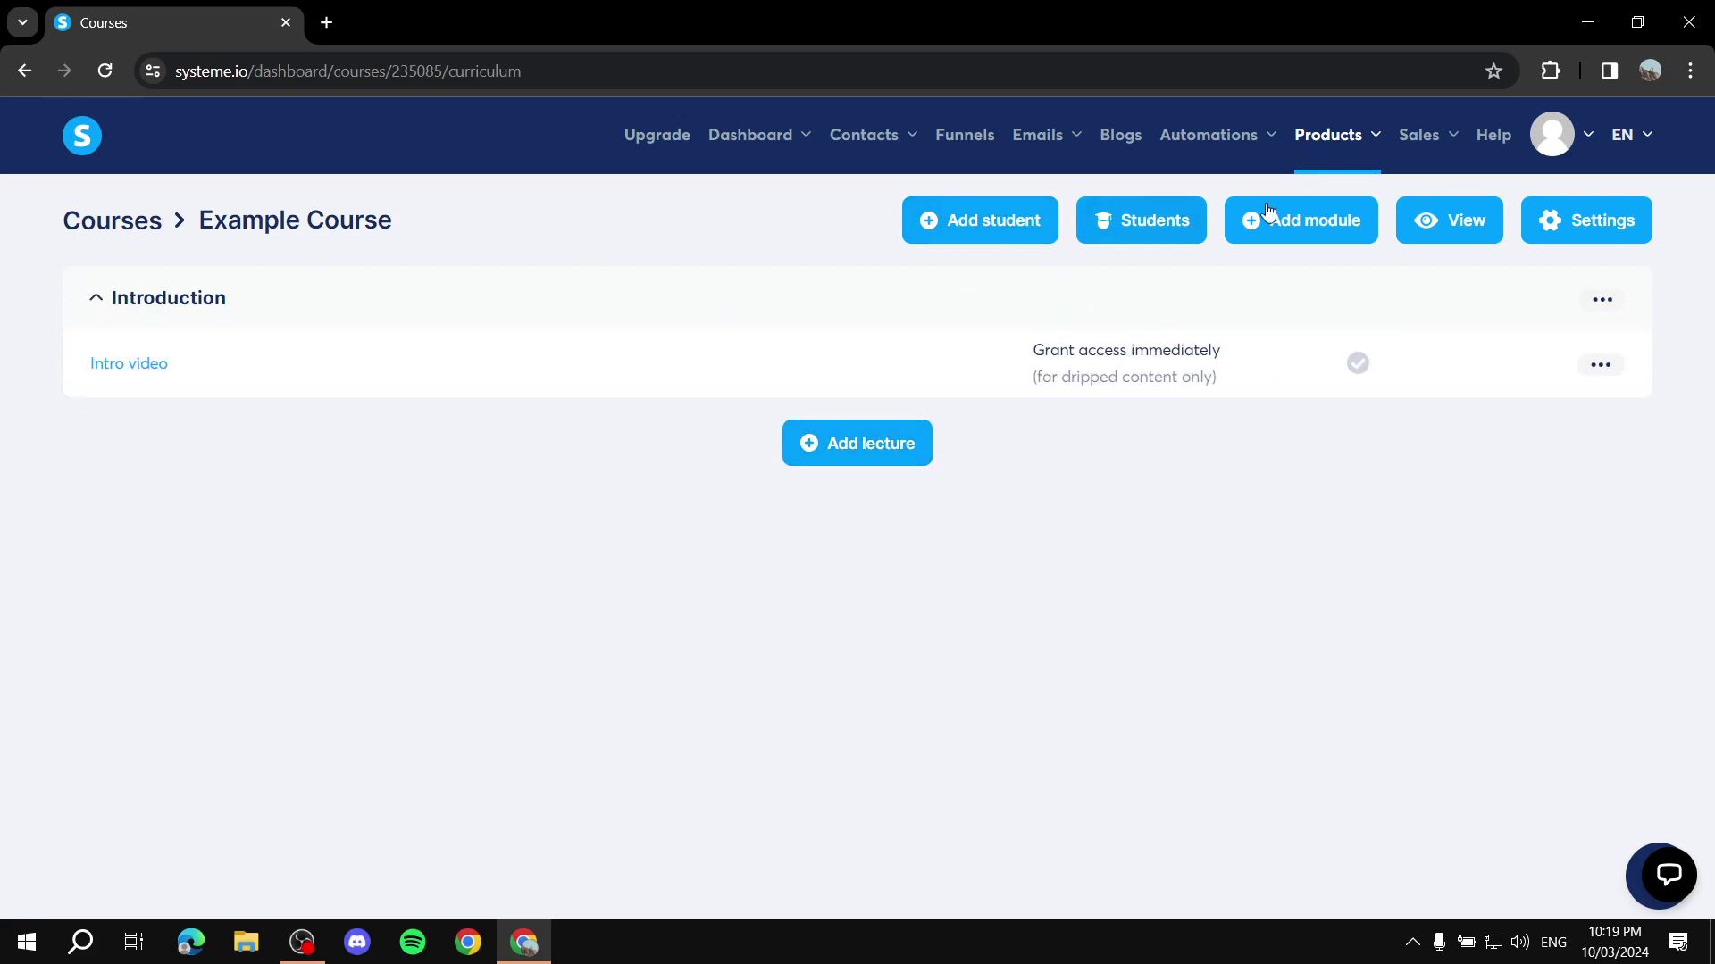
left_click(1341, 236)
left_click(716, 525)
type("Ad")
type("tual Course")
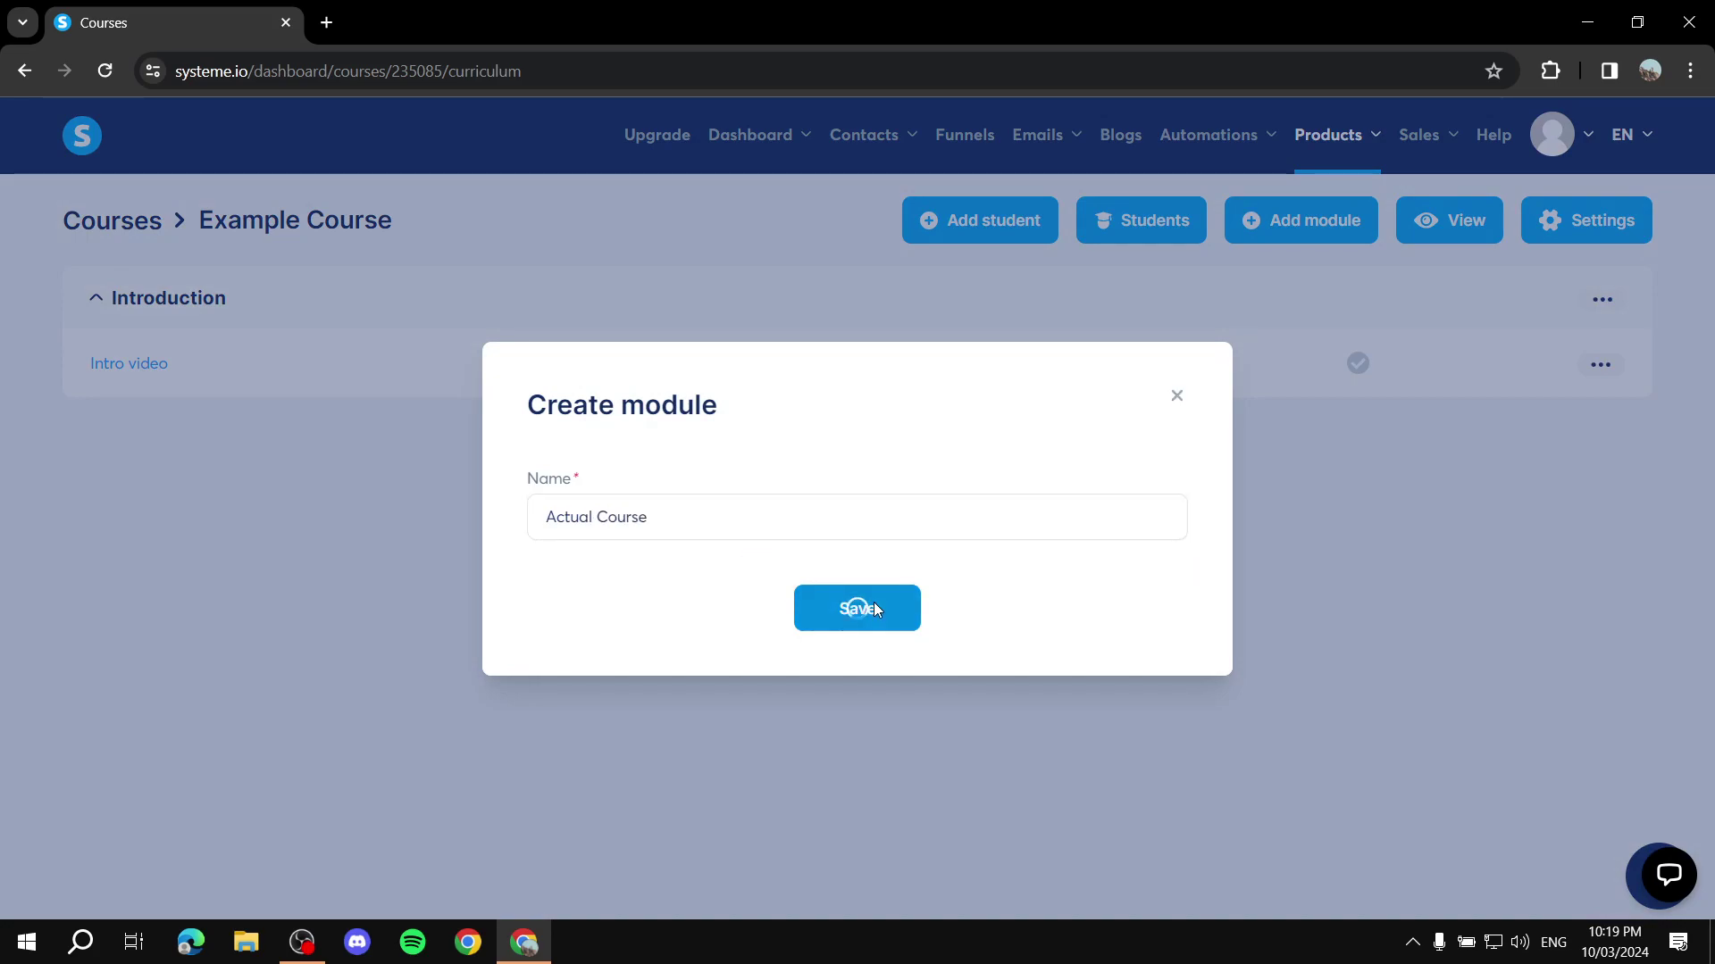
left_click(873, 602)
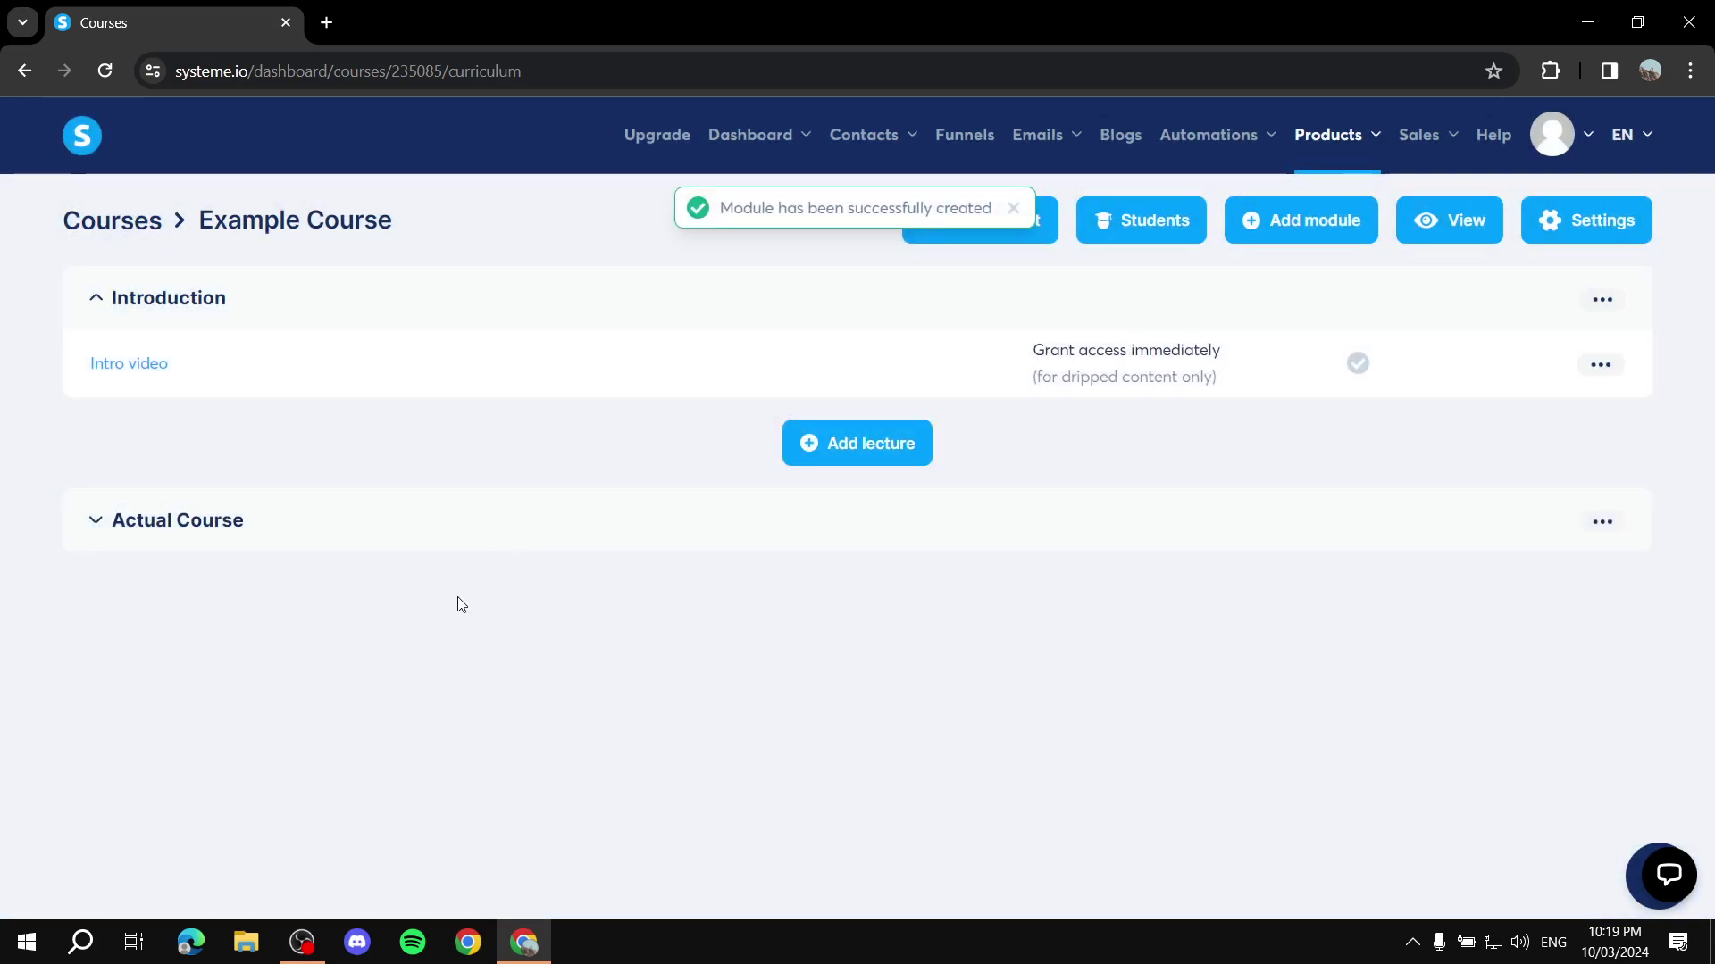
left_click(98, 522)
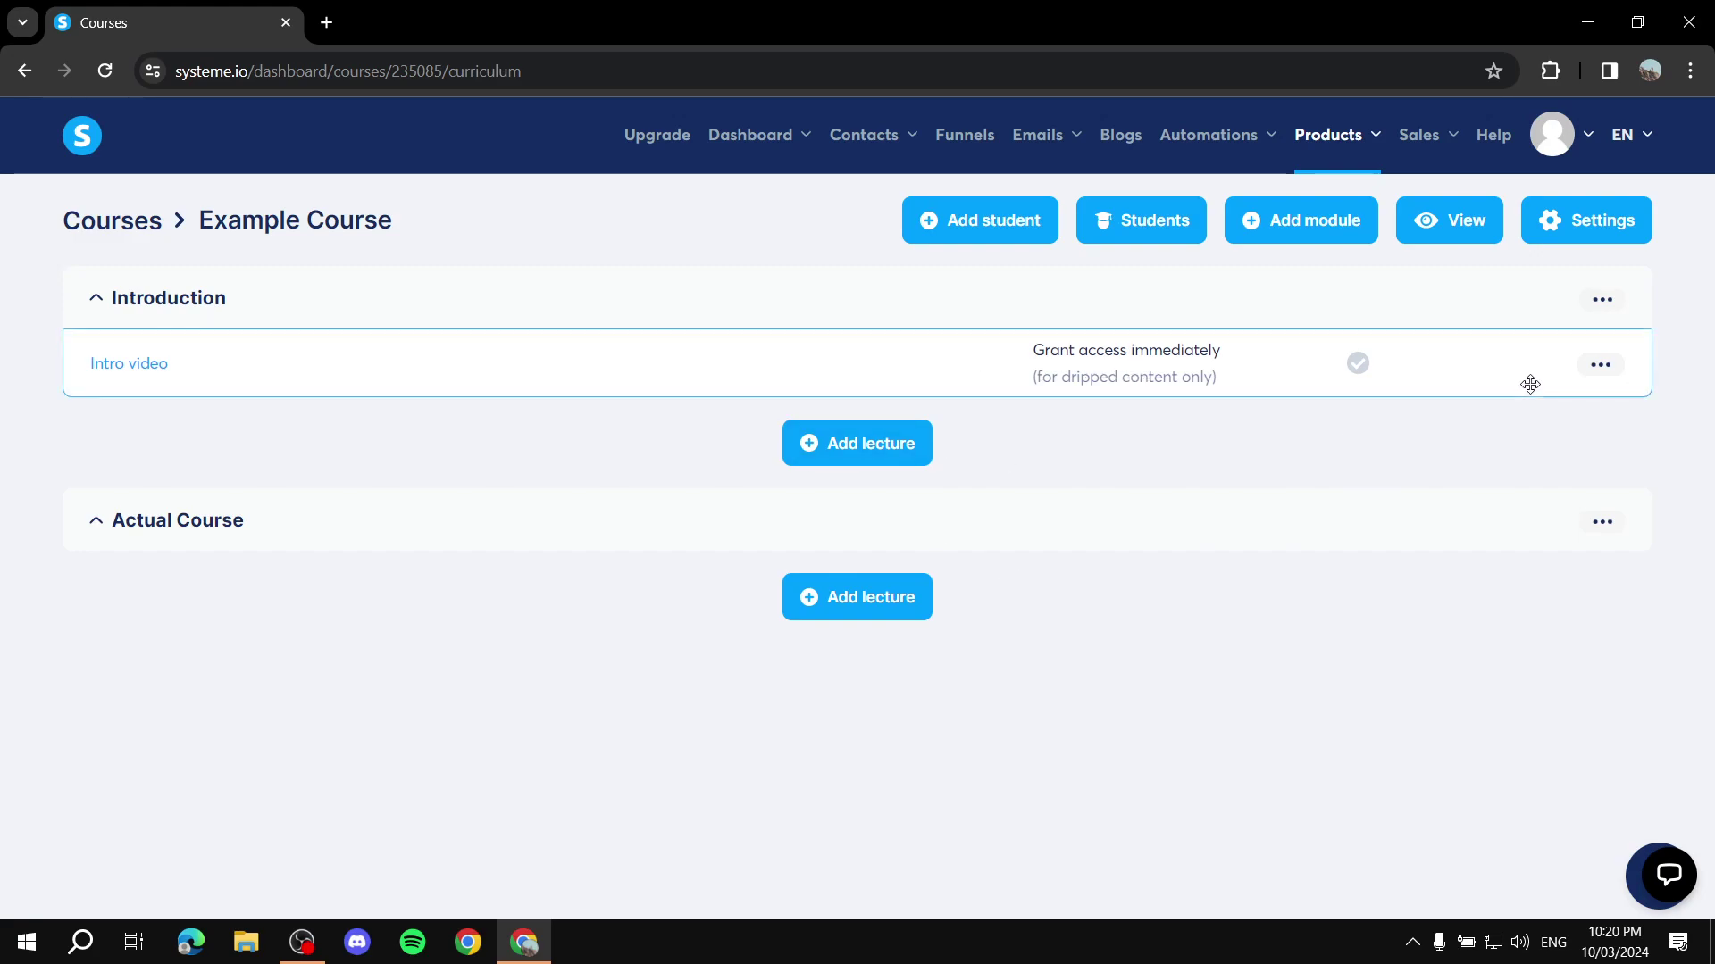
Step: Duplicate the Intro video lecture and move the copy from the Introduction module into the Actual Course module
left_click(1616, 370)
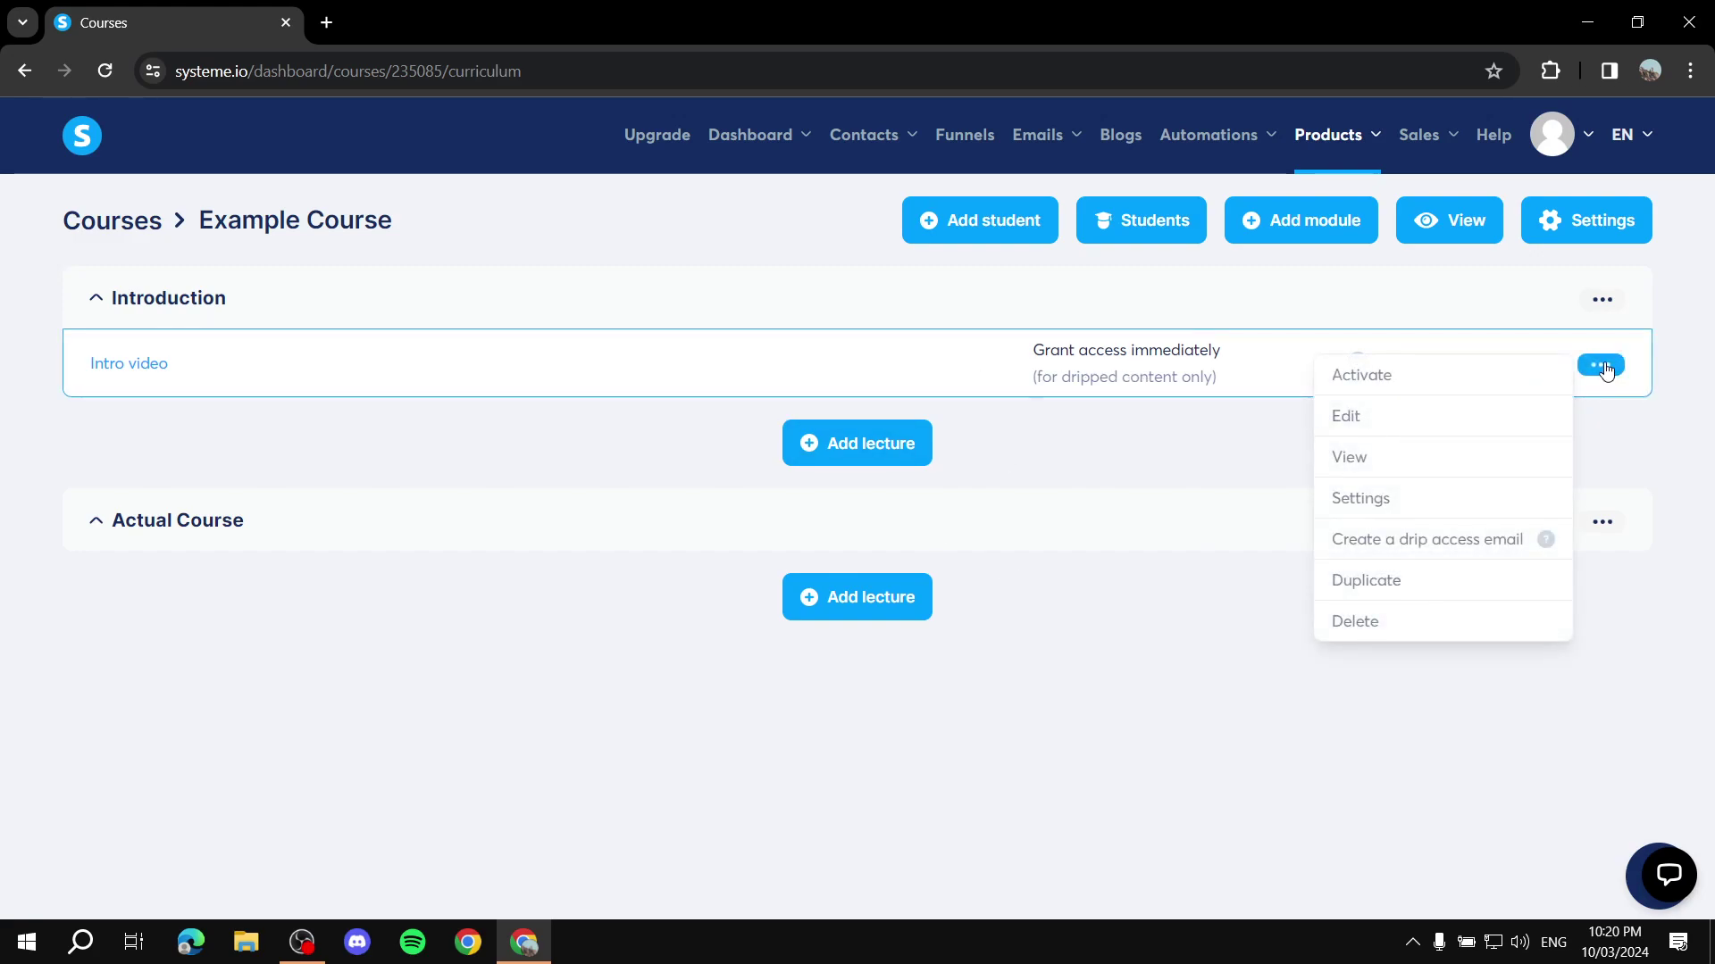
left_click(2, 318)
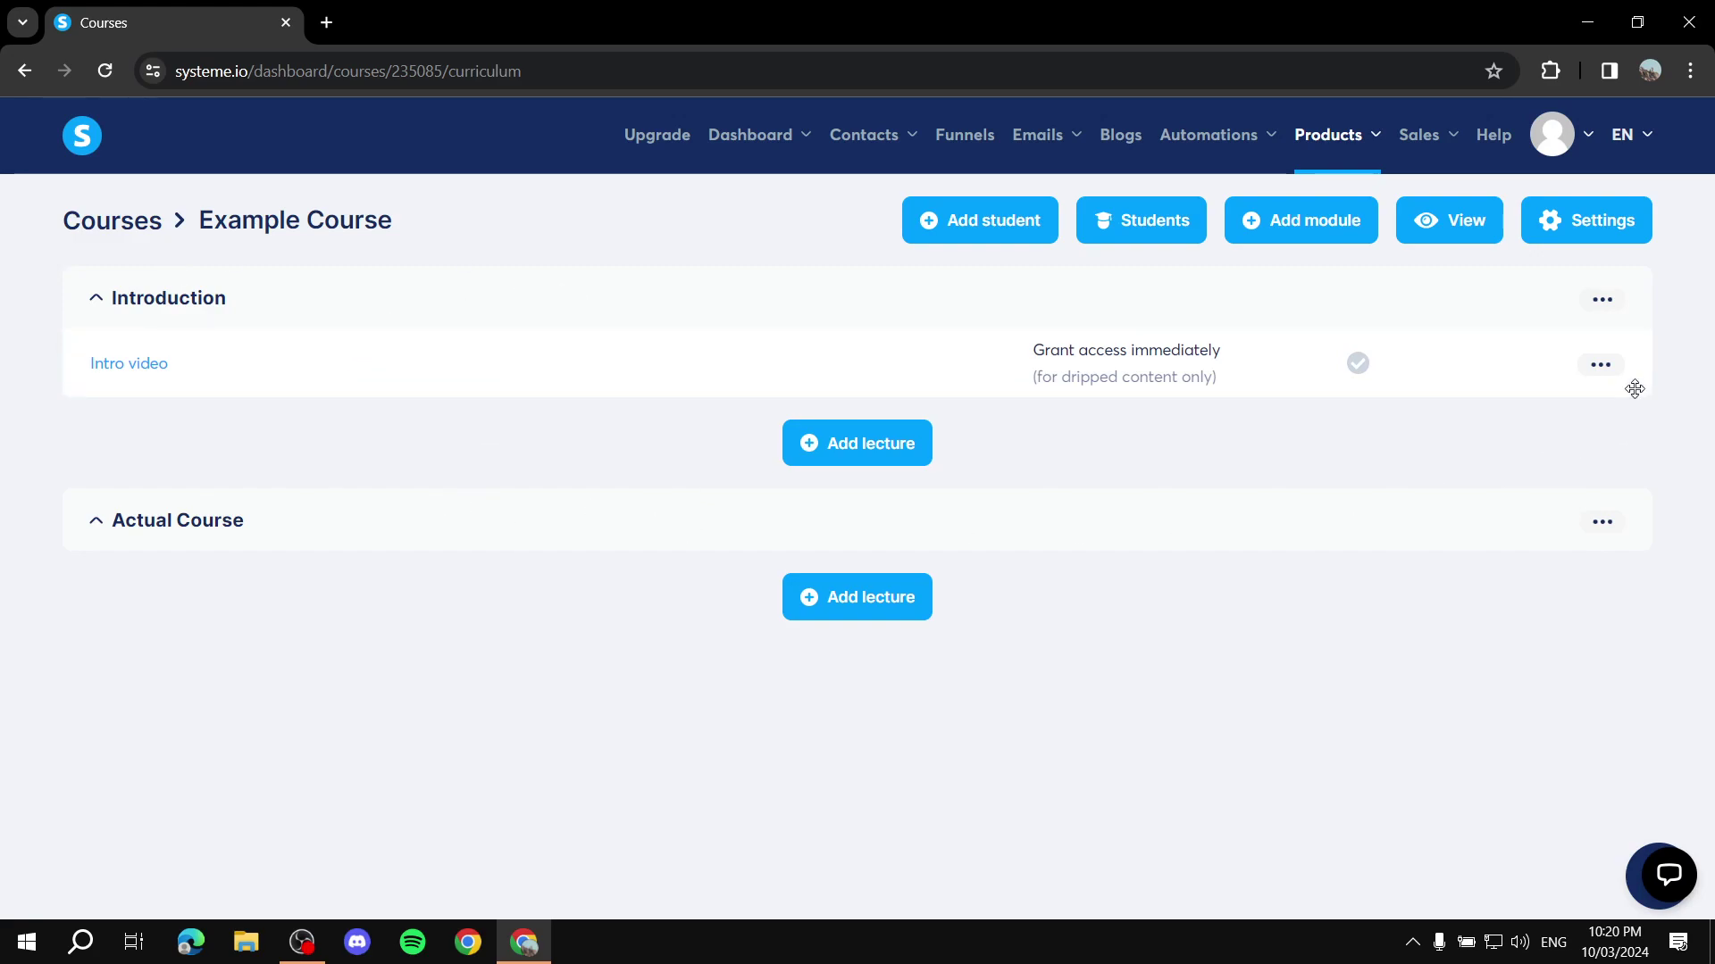
left_click(1603, 368)
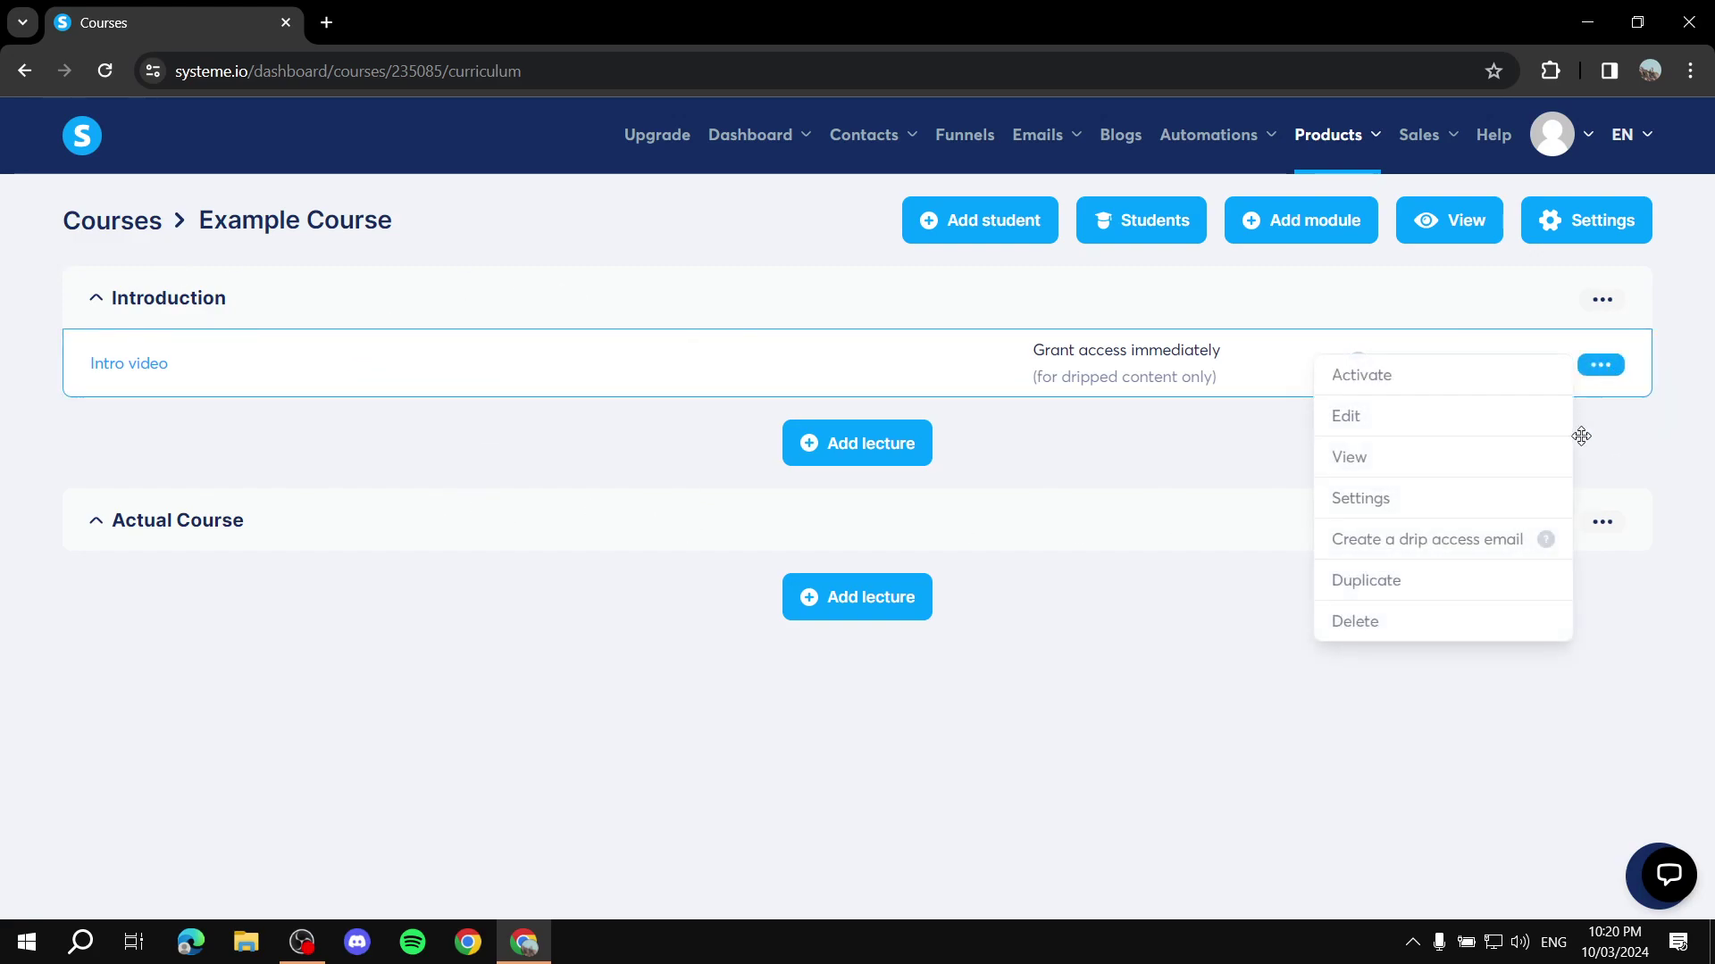
left_click(1374, 583)
left_click(742, 592)
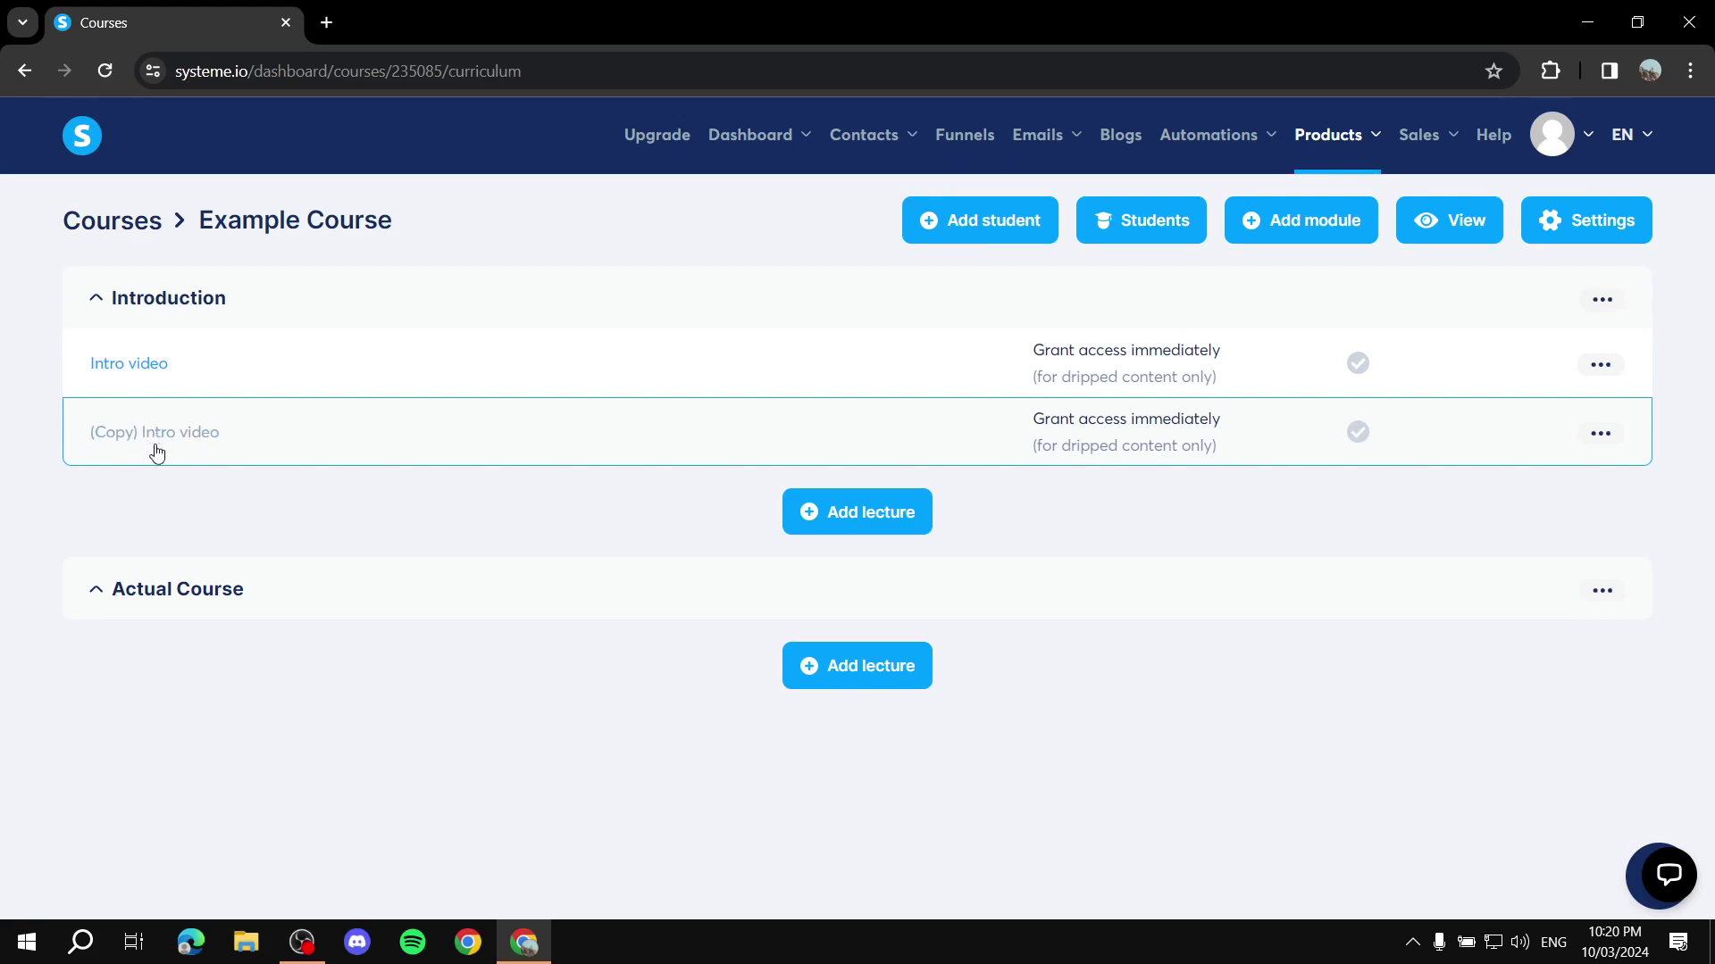
left_click_drag(330, 430, 251, 640)
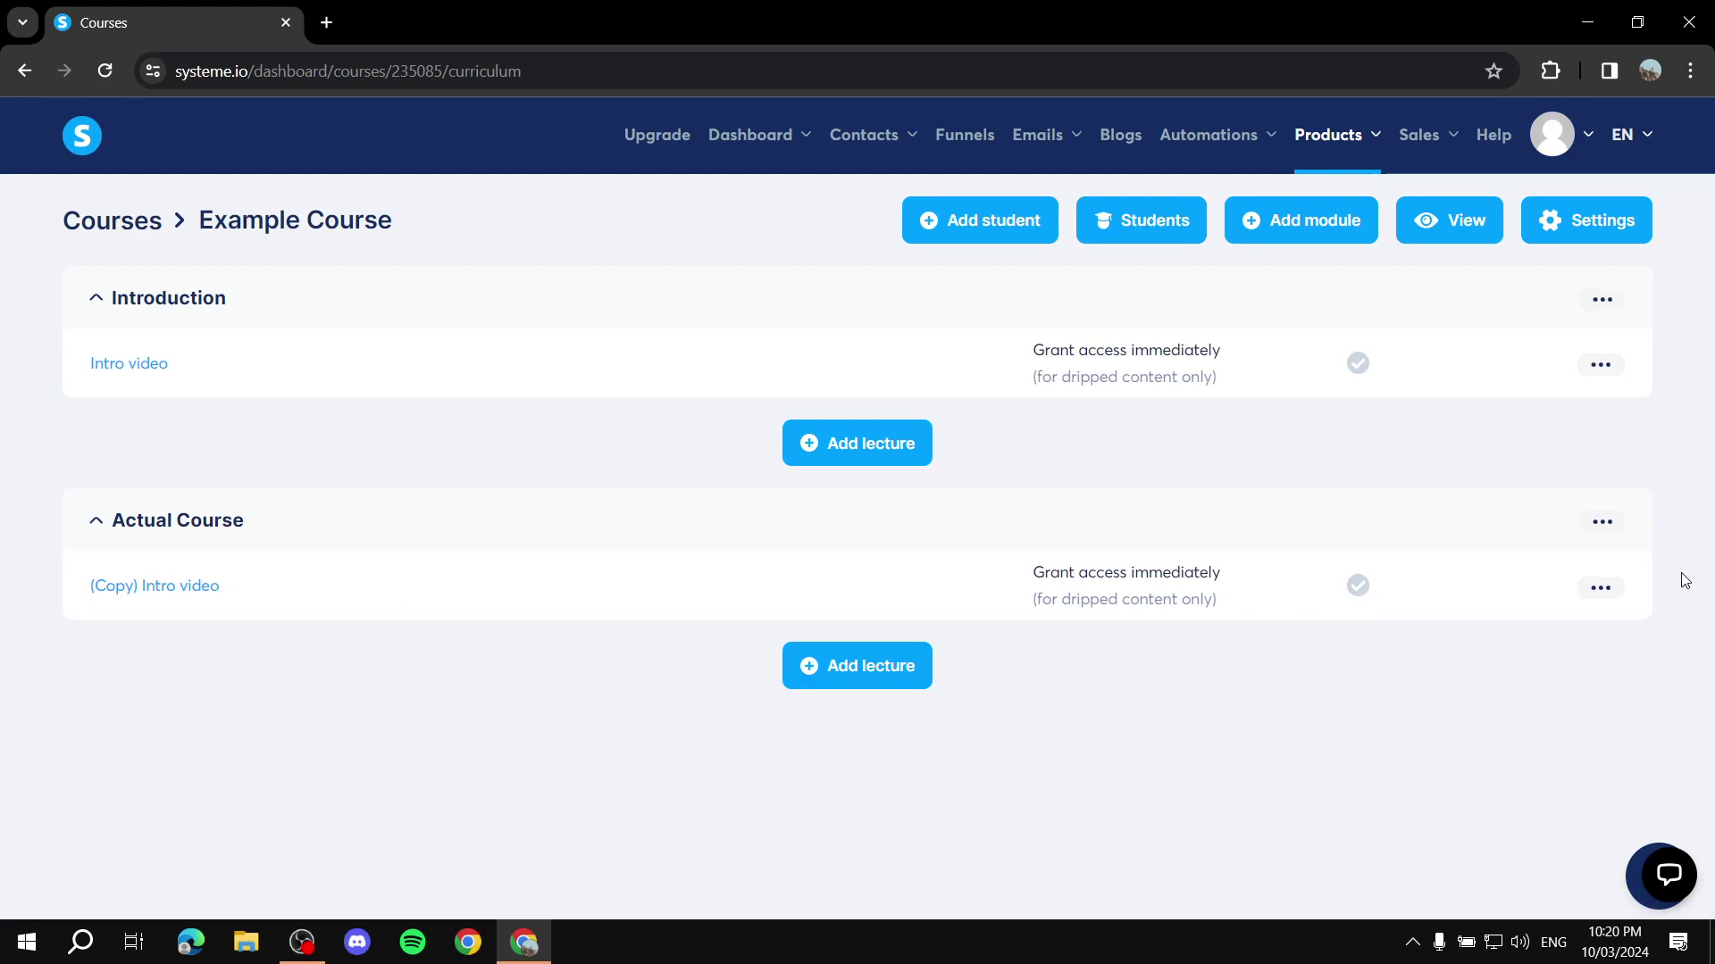
Step: Rename the copied lecture in the Actual Course module to "Example 2" and save its settings
left_click(1605, 590)
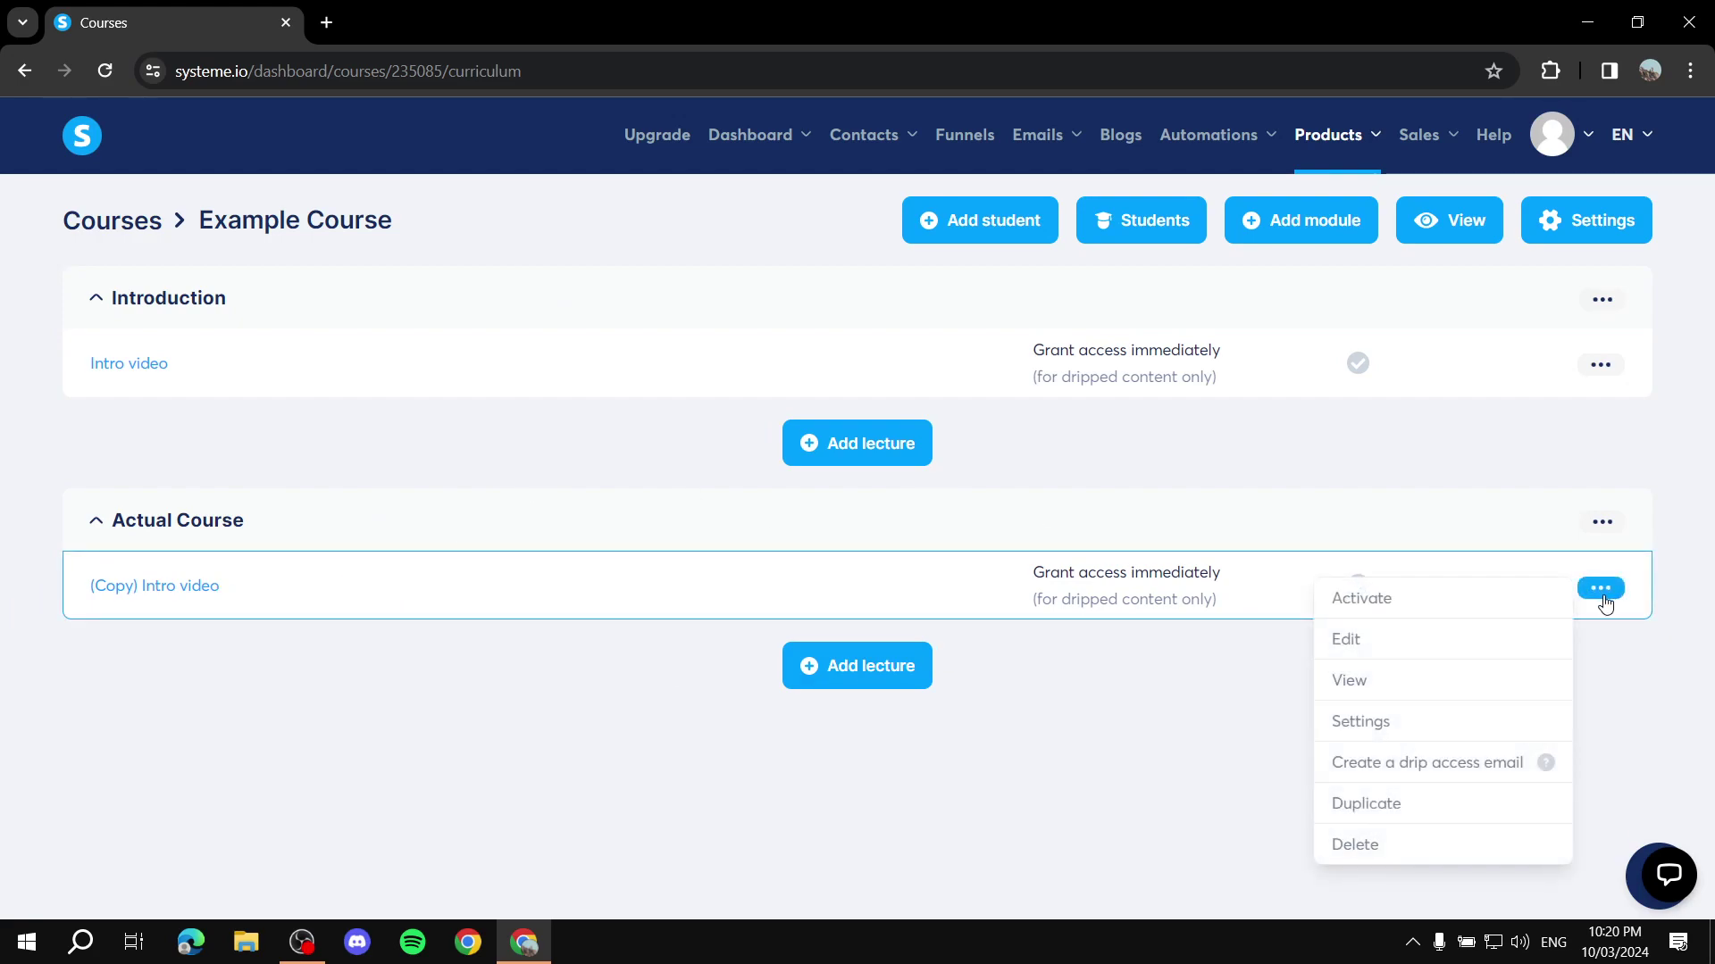
left_click(1360, 720)
left_click_drag(689, 448, 324, 436)
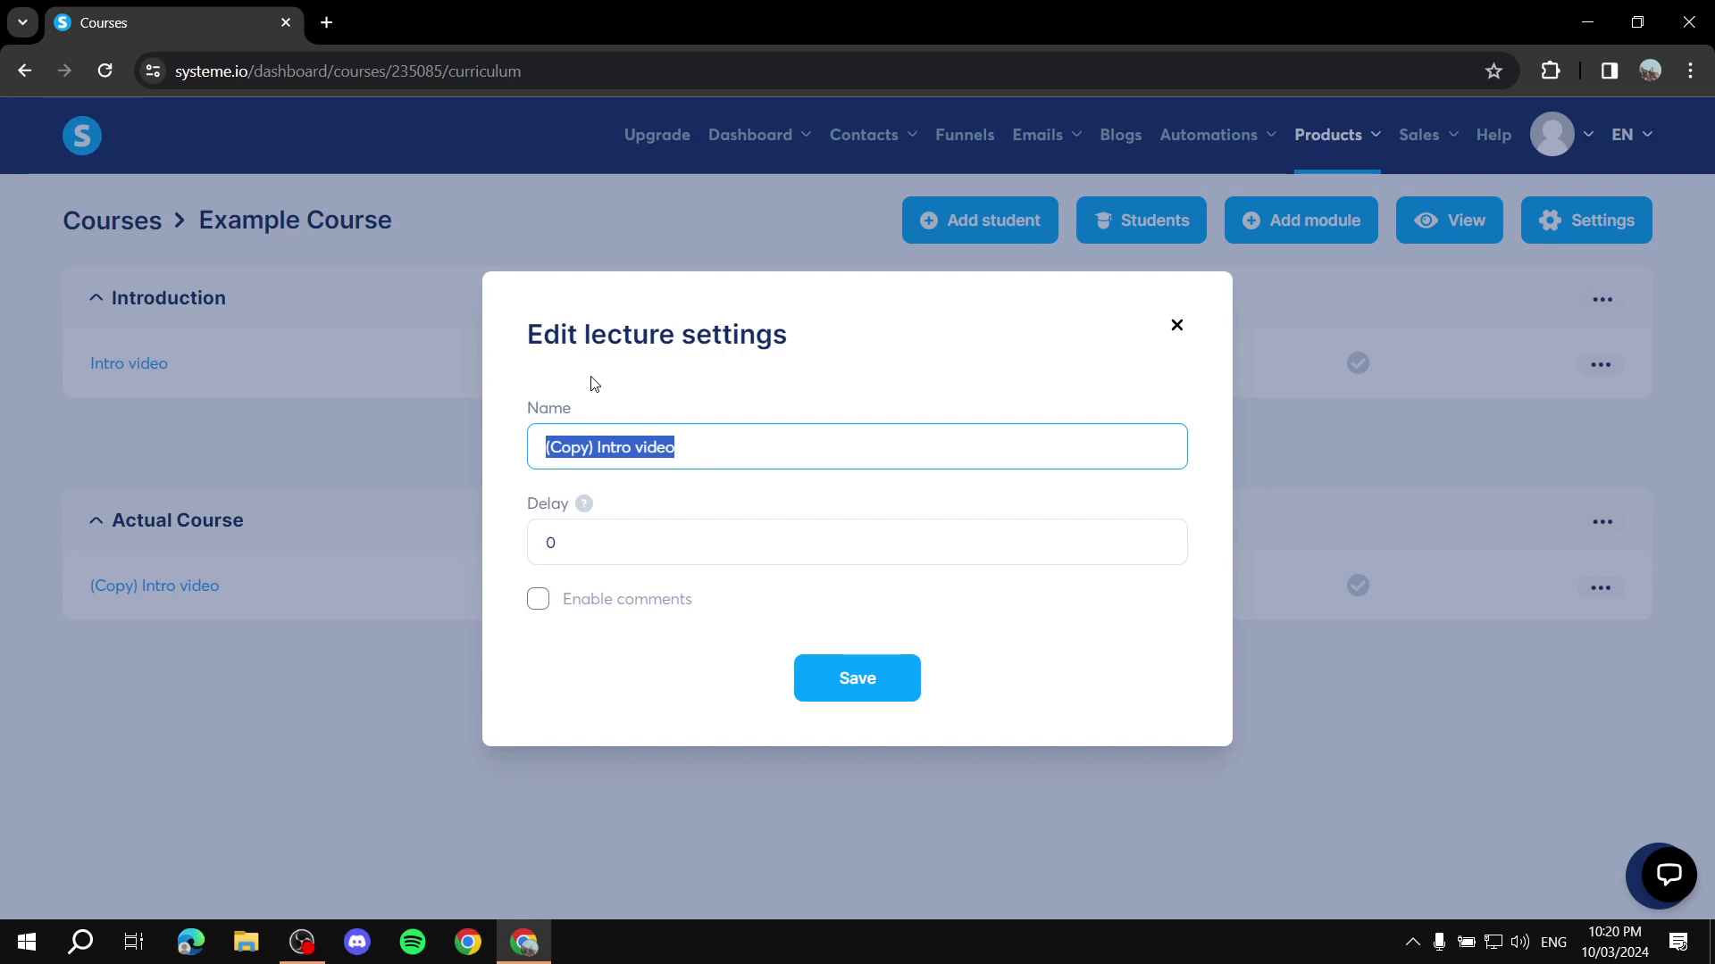
type("Example 2")
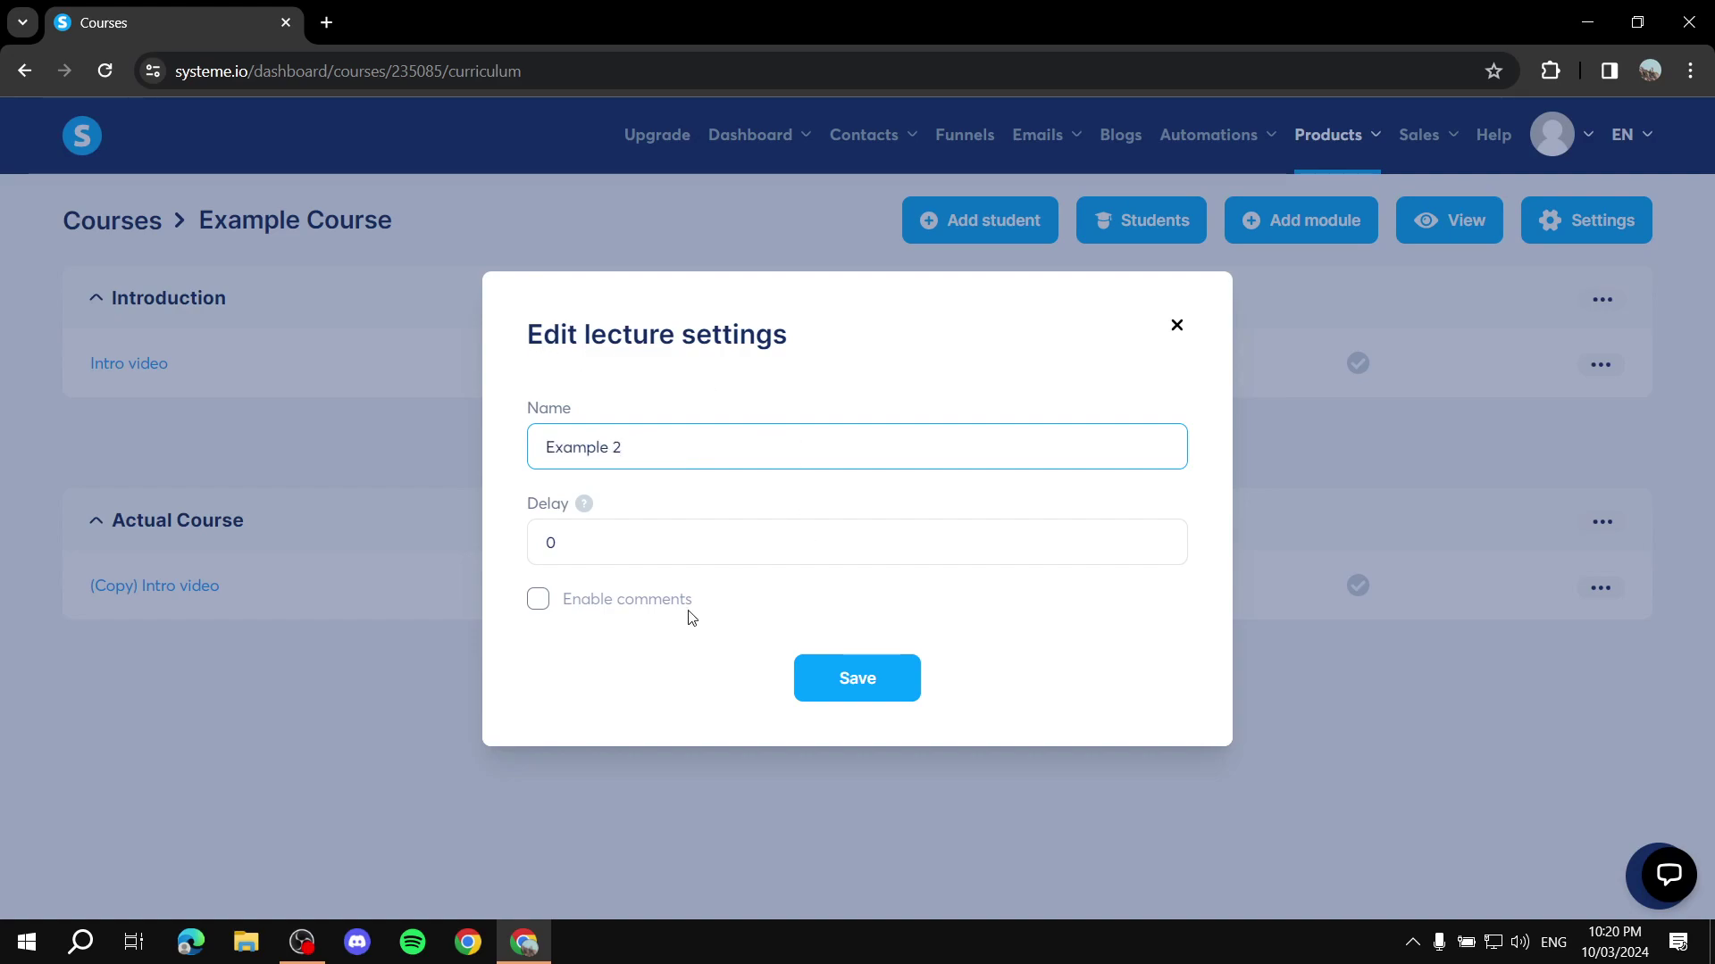
left_click(881, 680)
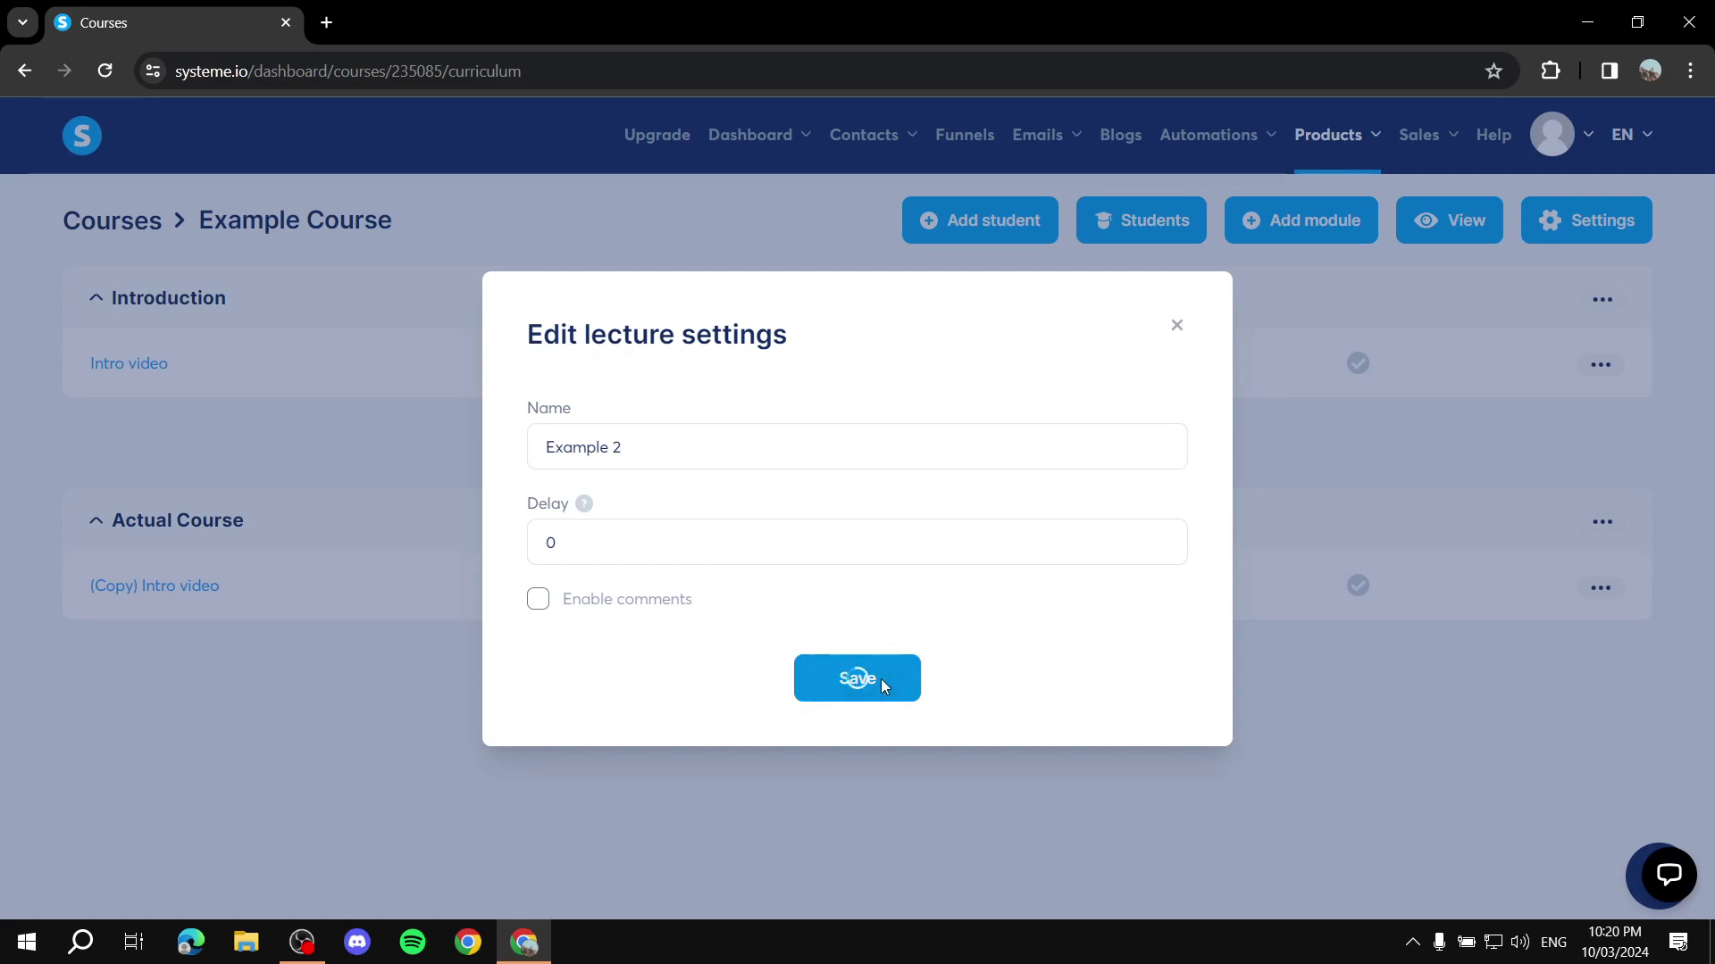
Step: Examine the duplicated lecture's page content from the intro text to the recommended references, and return to the curriculum
left_click(132, 589)
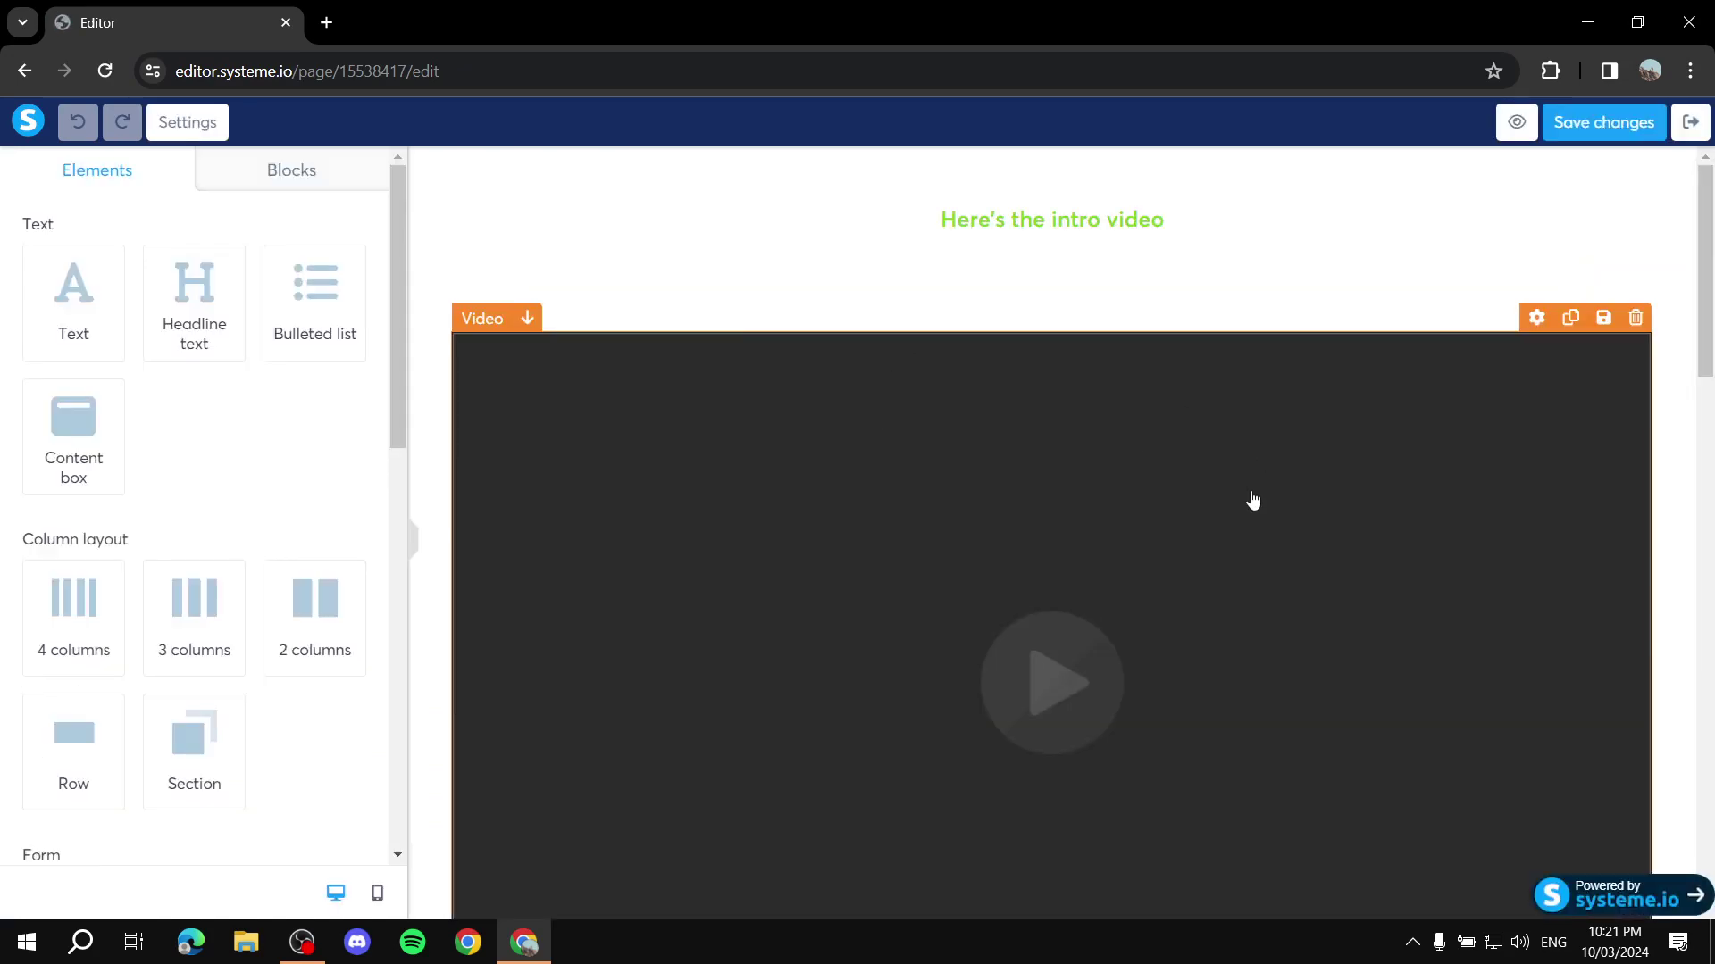
scroll(911, 319, "down", 7)
scroll(911, 319, "up", 5)
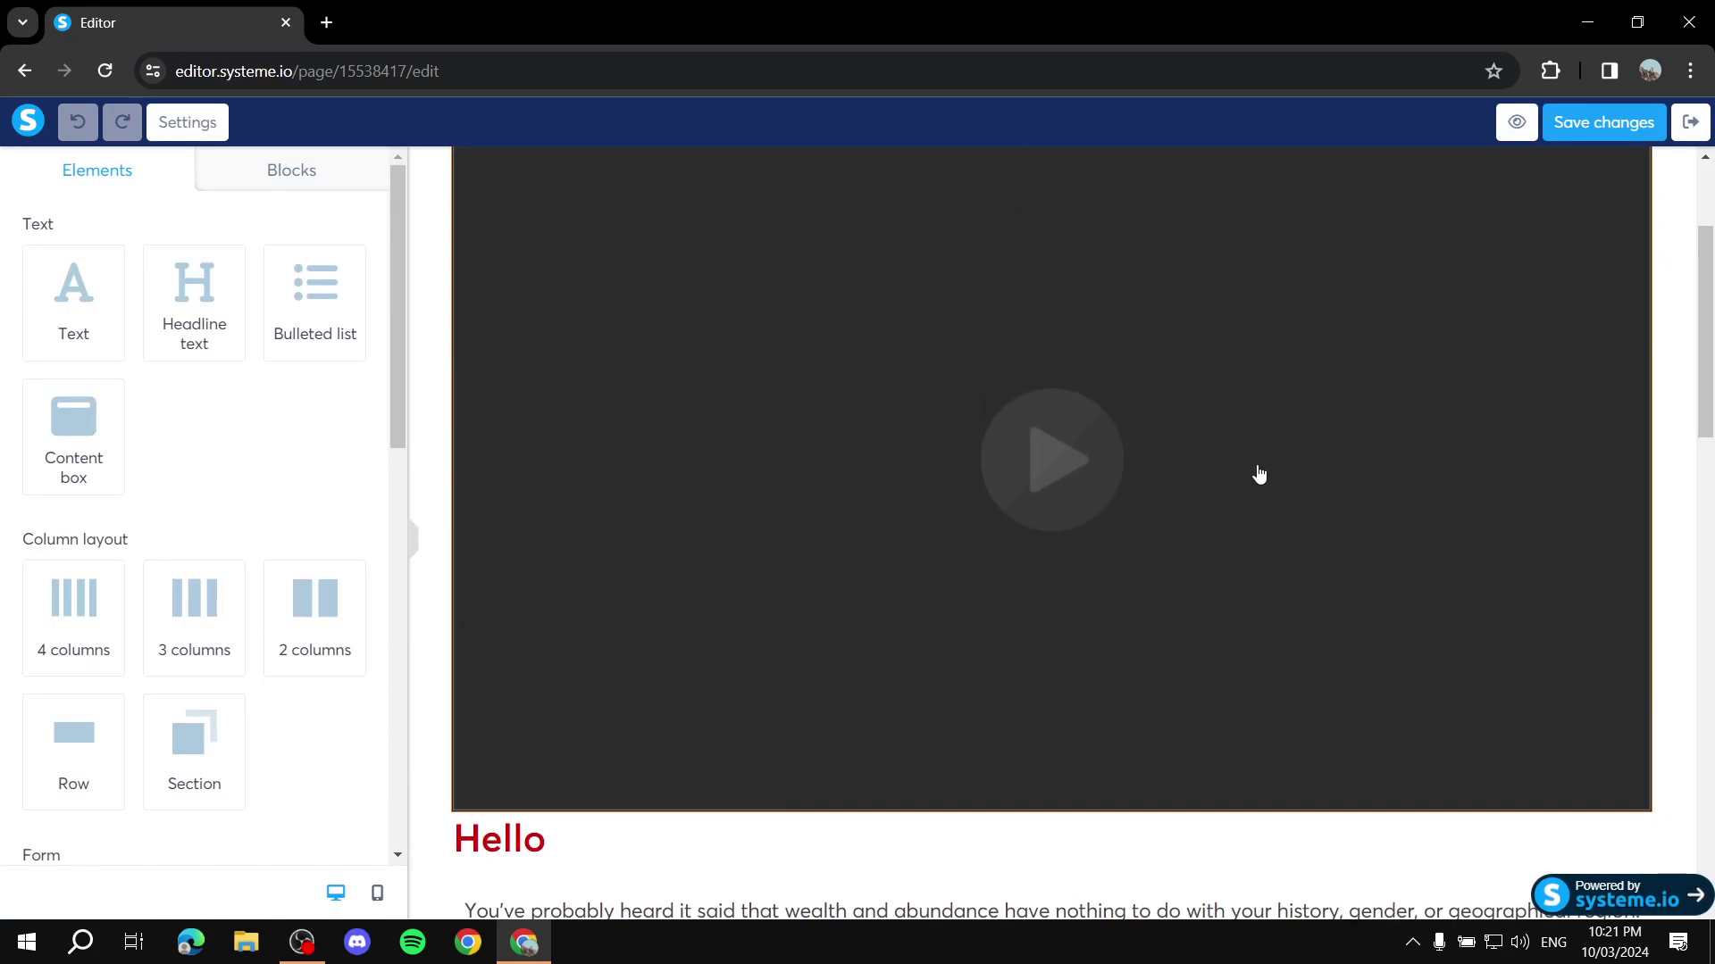
scroll(1152, 417, "up", 3)
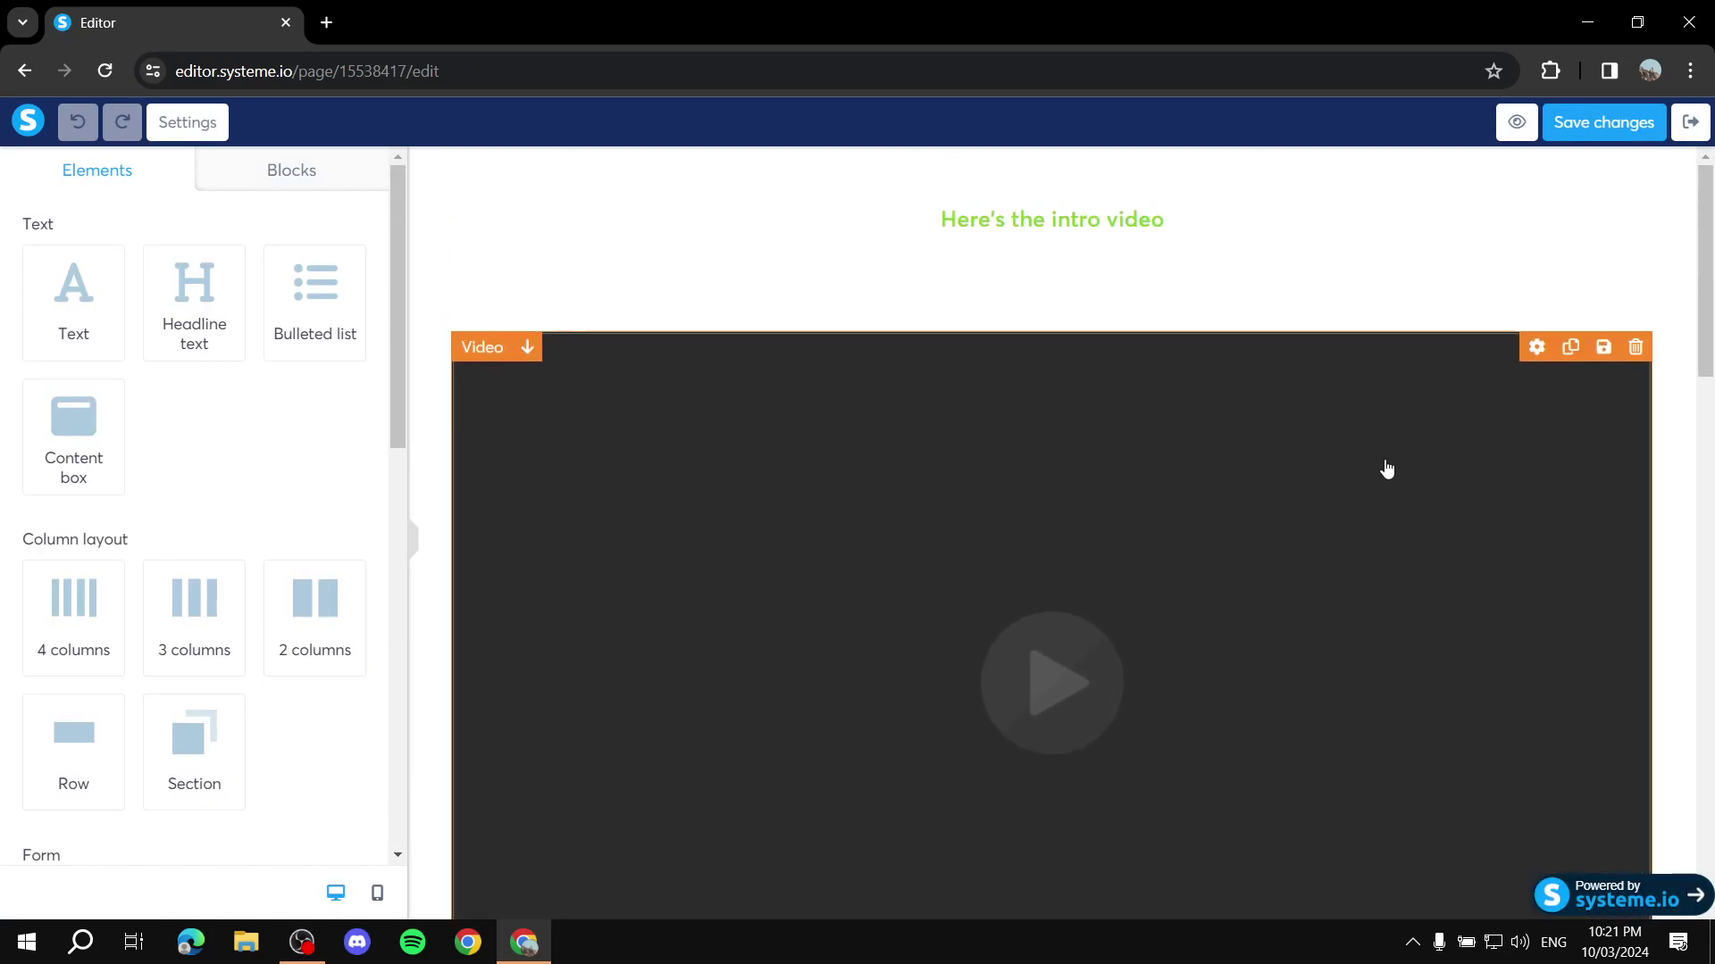
scroll(625, 452, "down", 7)
scroll(509, 452, "down", 5)
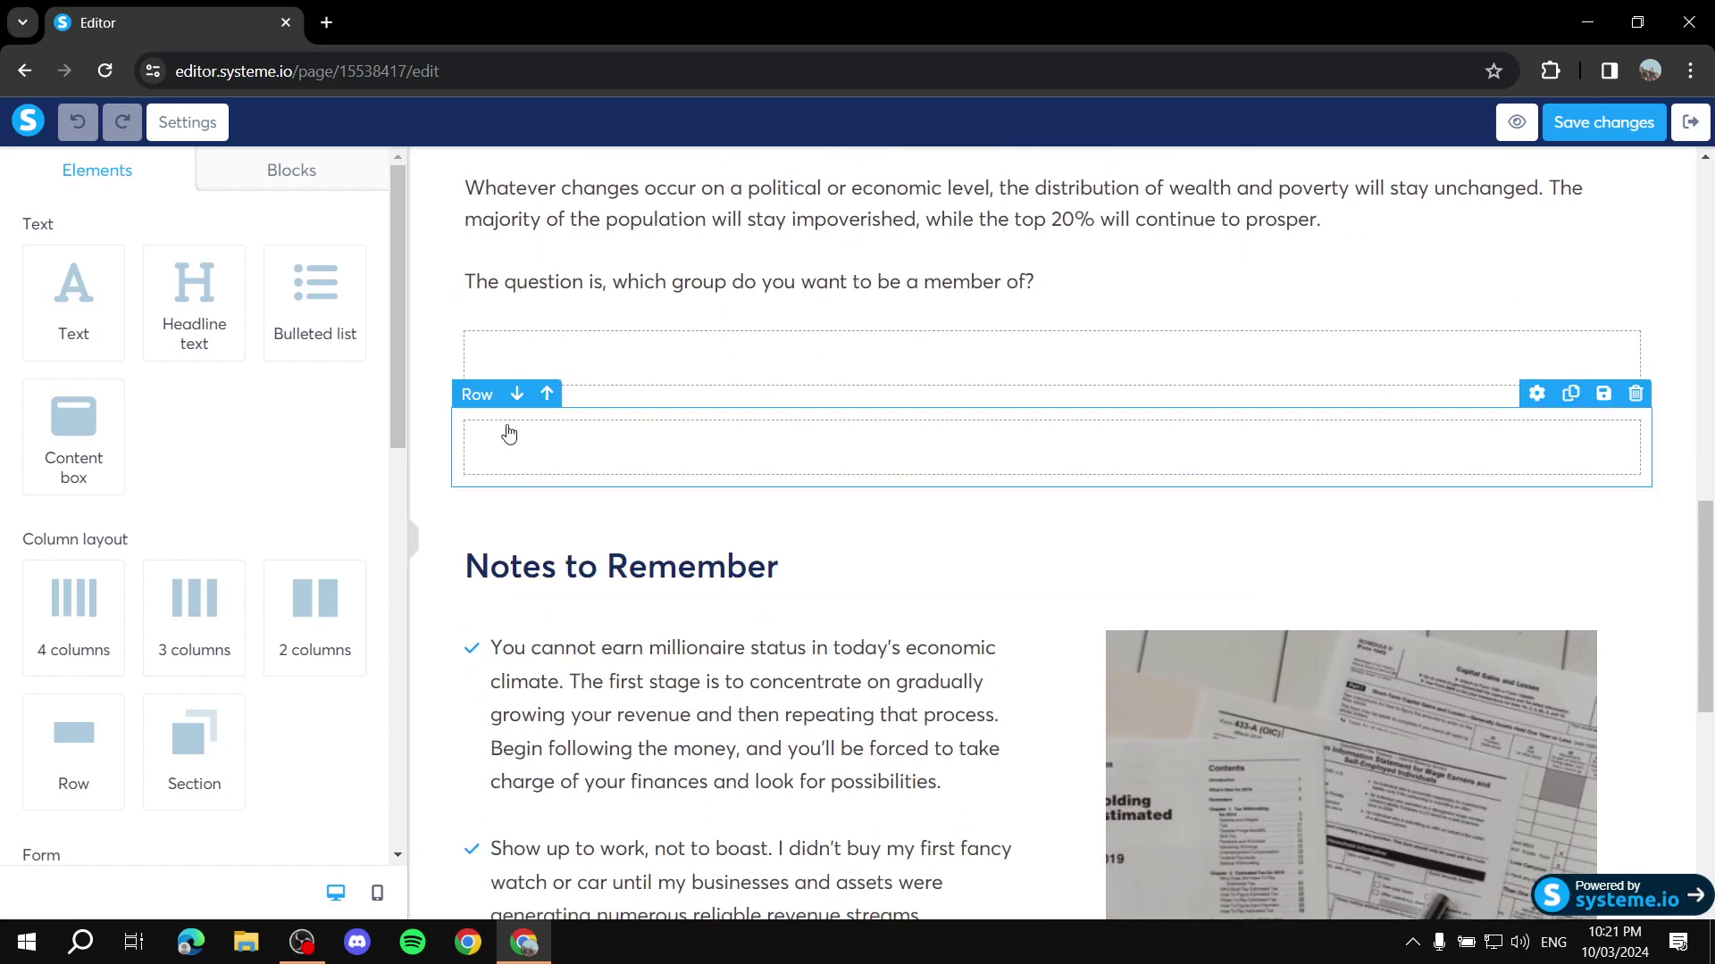
scroll(1331, 431, "down", 4)
scroll(1331, 432, "down", 4)
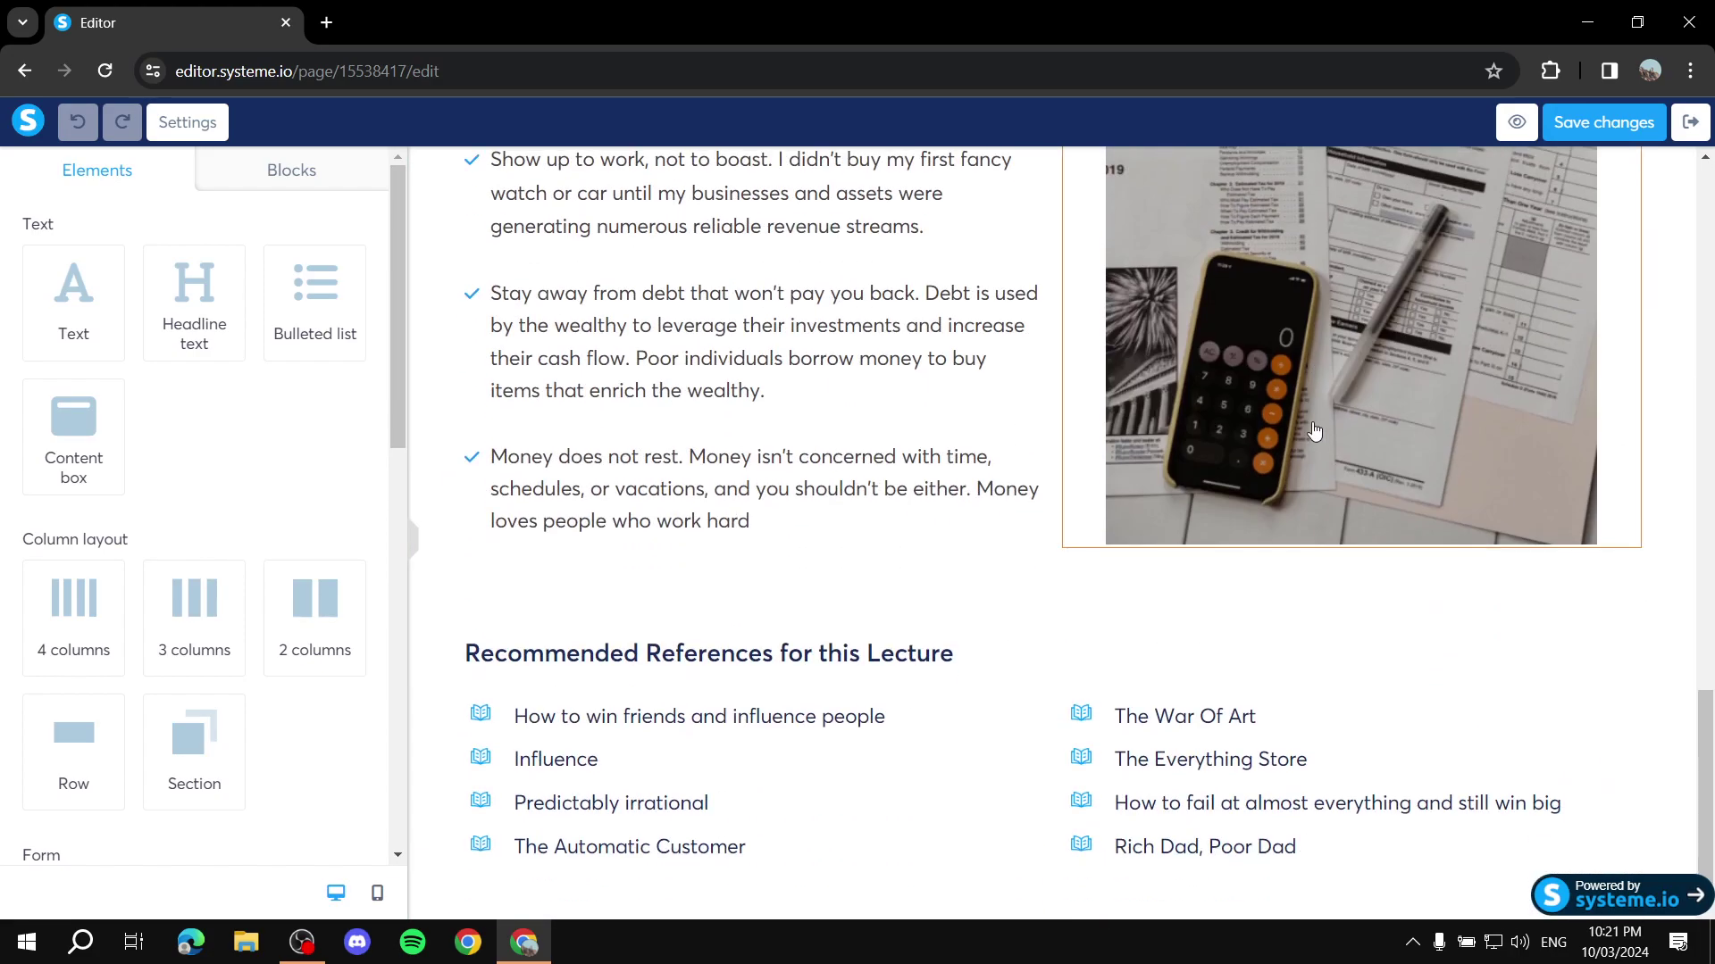
scroll(1314, 431, "up", 15)
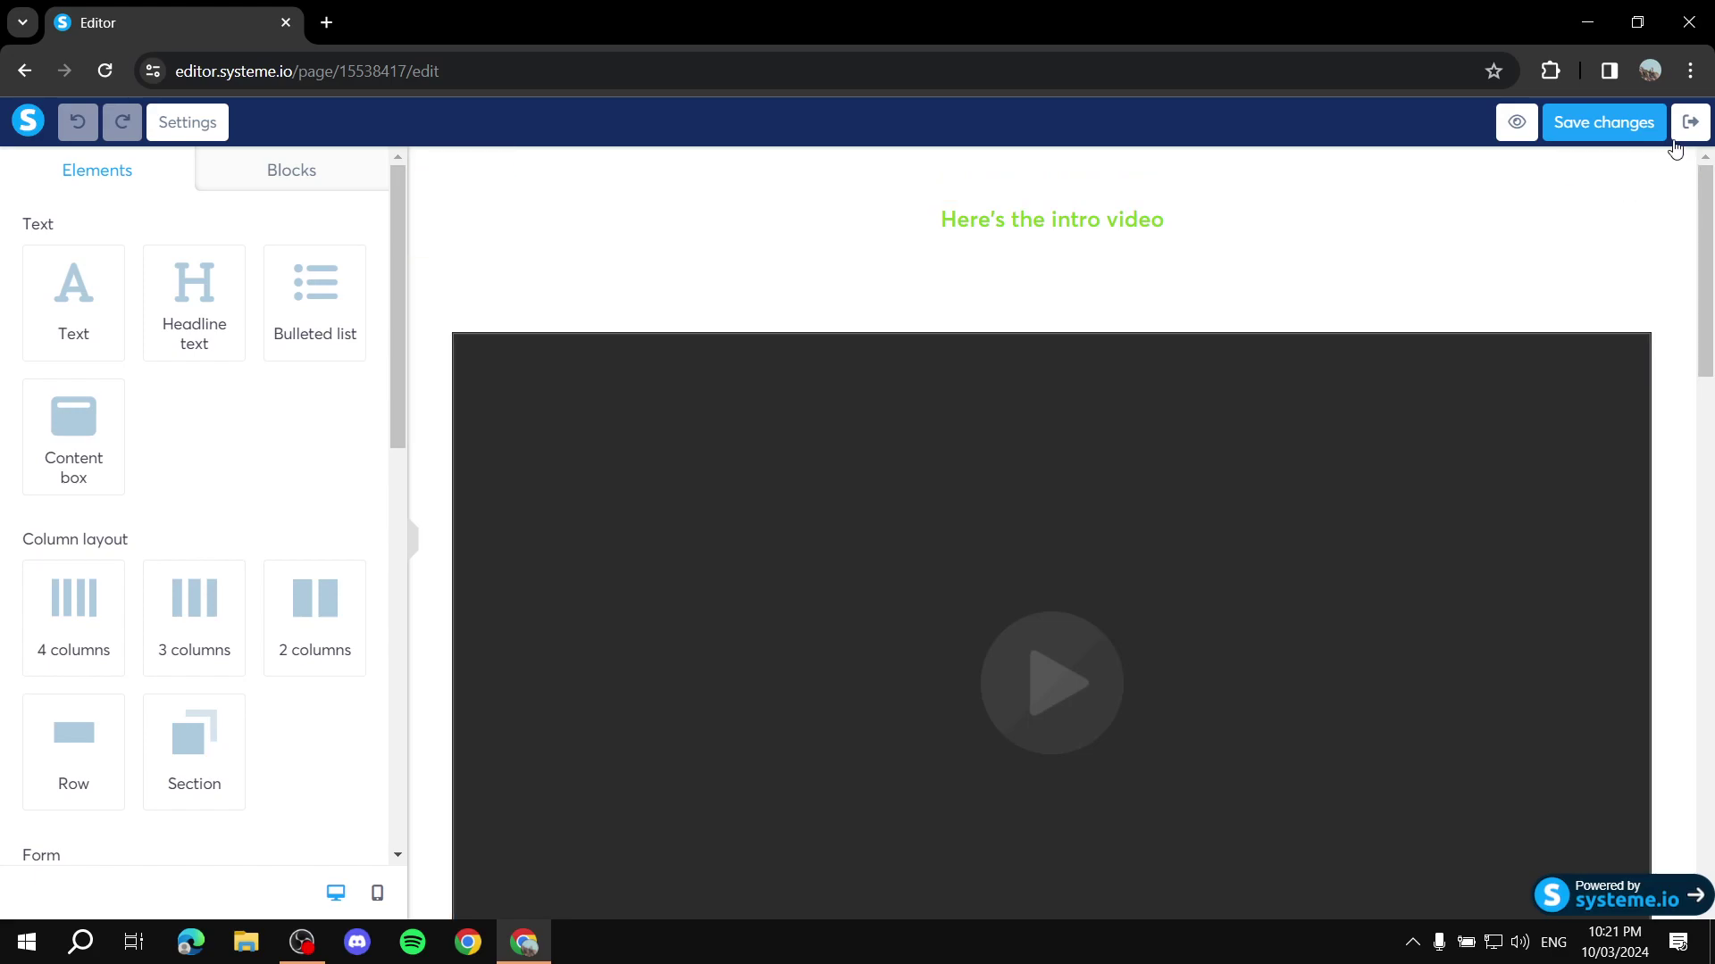
left_click(1688, 123)
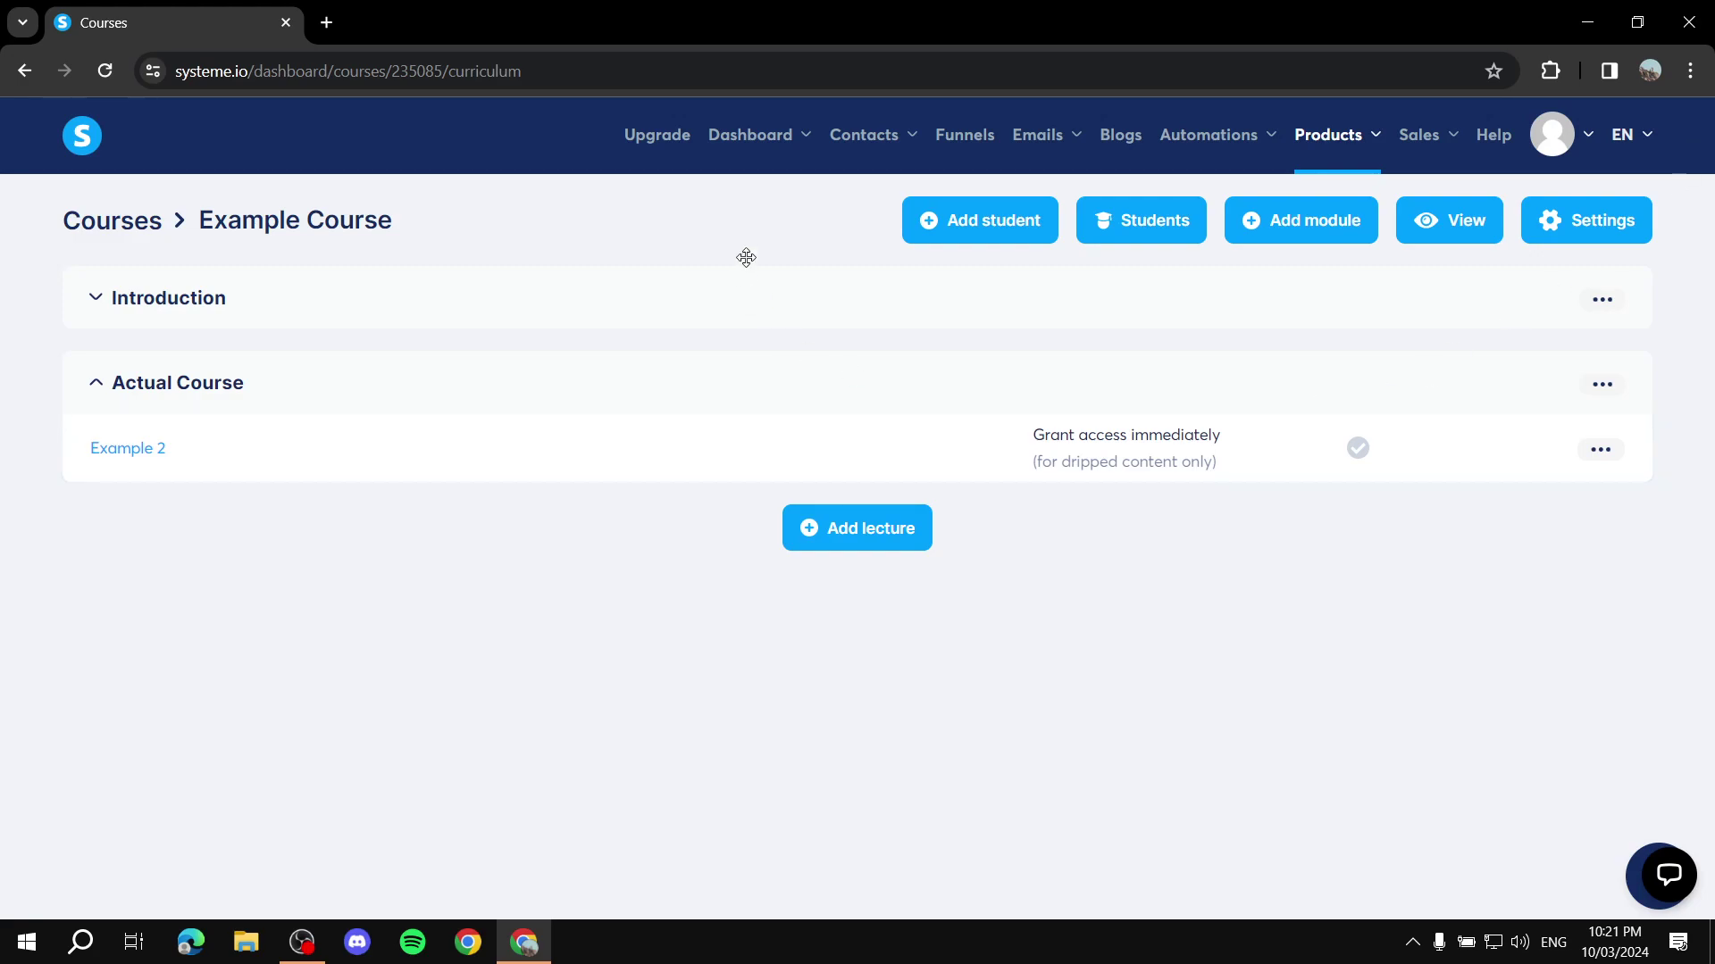
Step: Go back to the list of courses and examine the actions available for Example Course
left_click(125, 225)
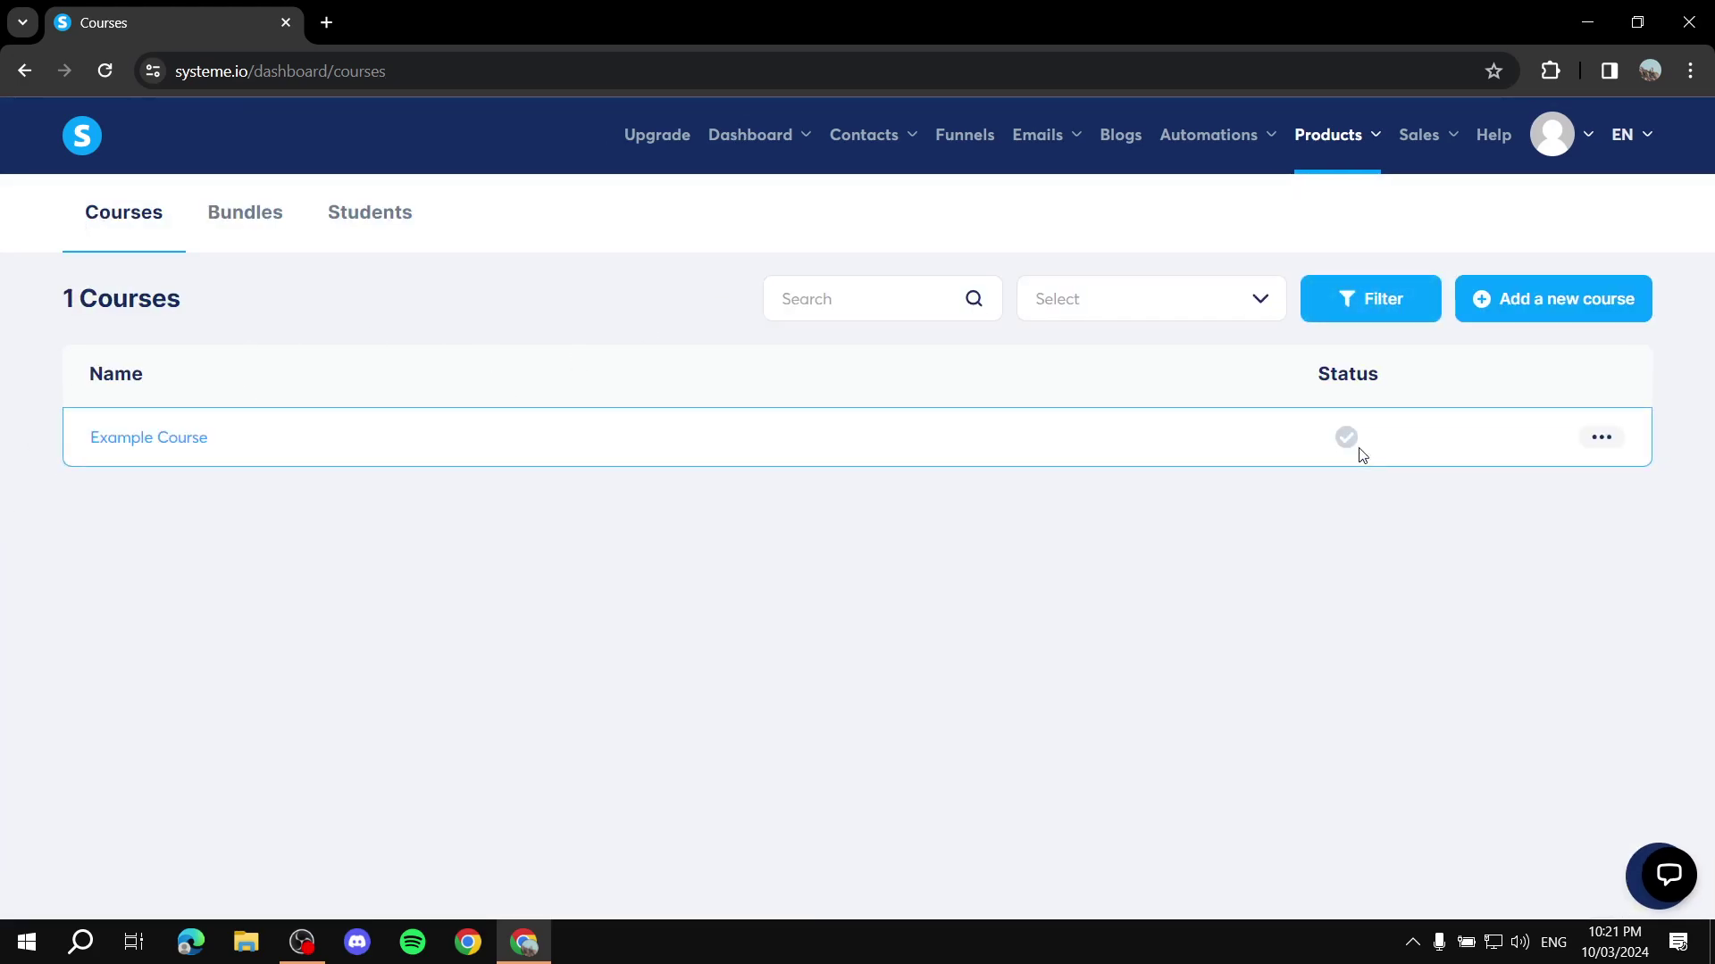
left_click(1601, 437)
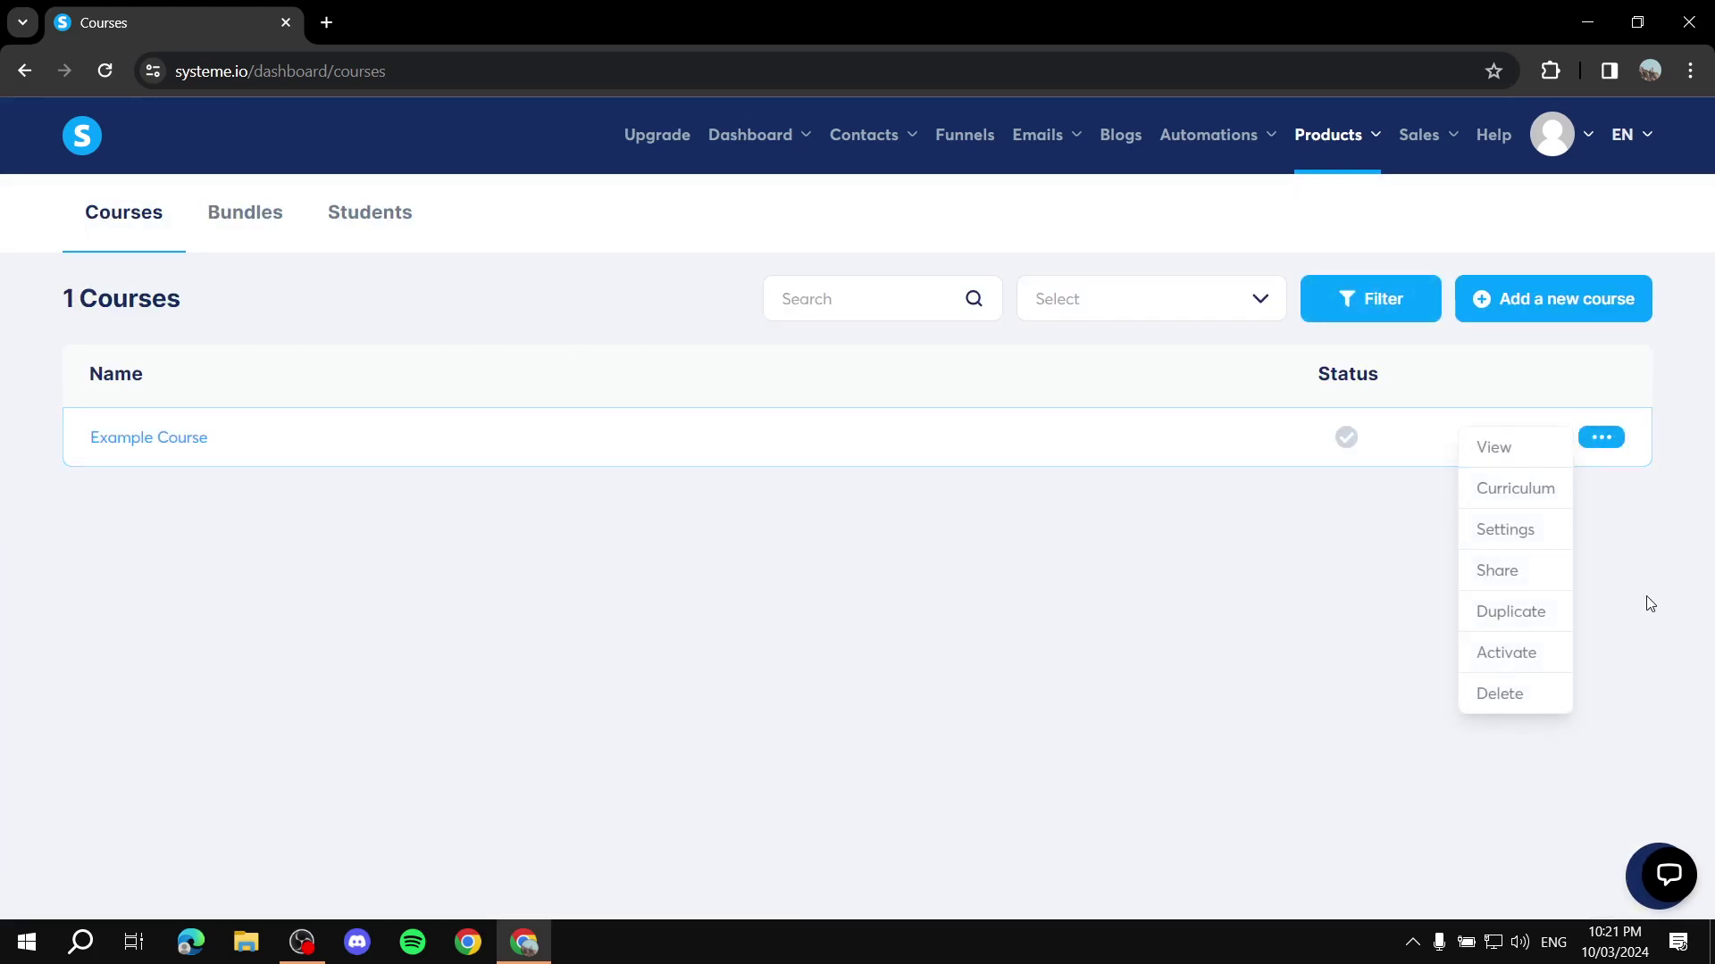
left_click(1164, 655)
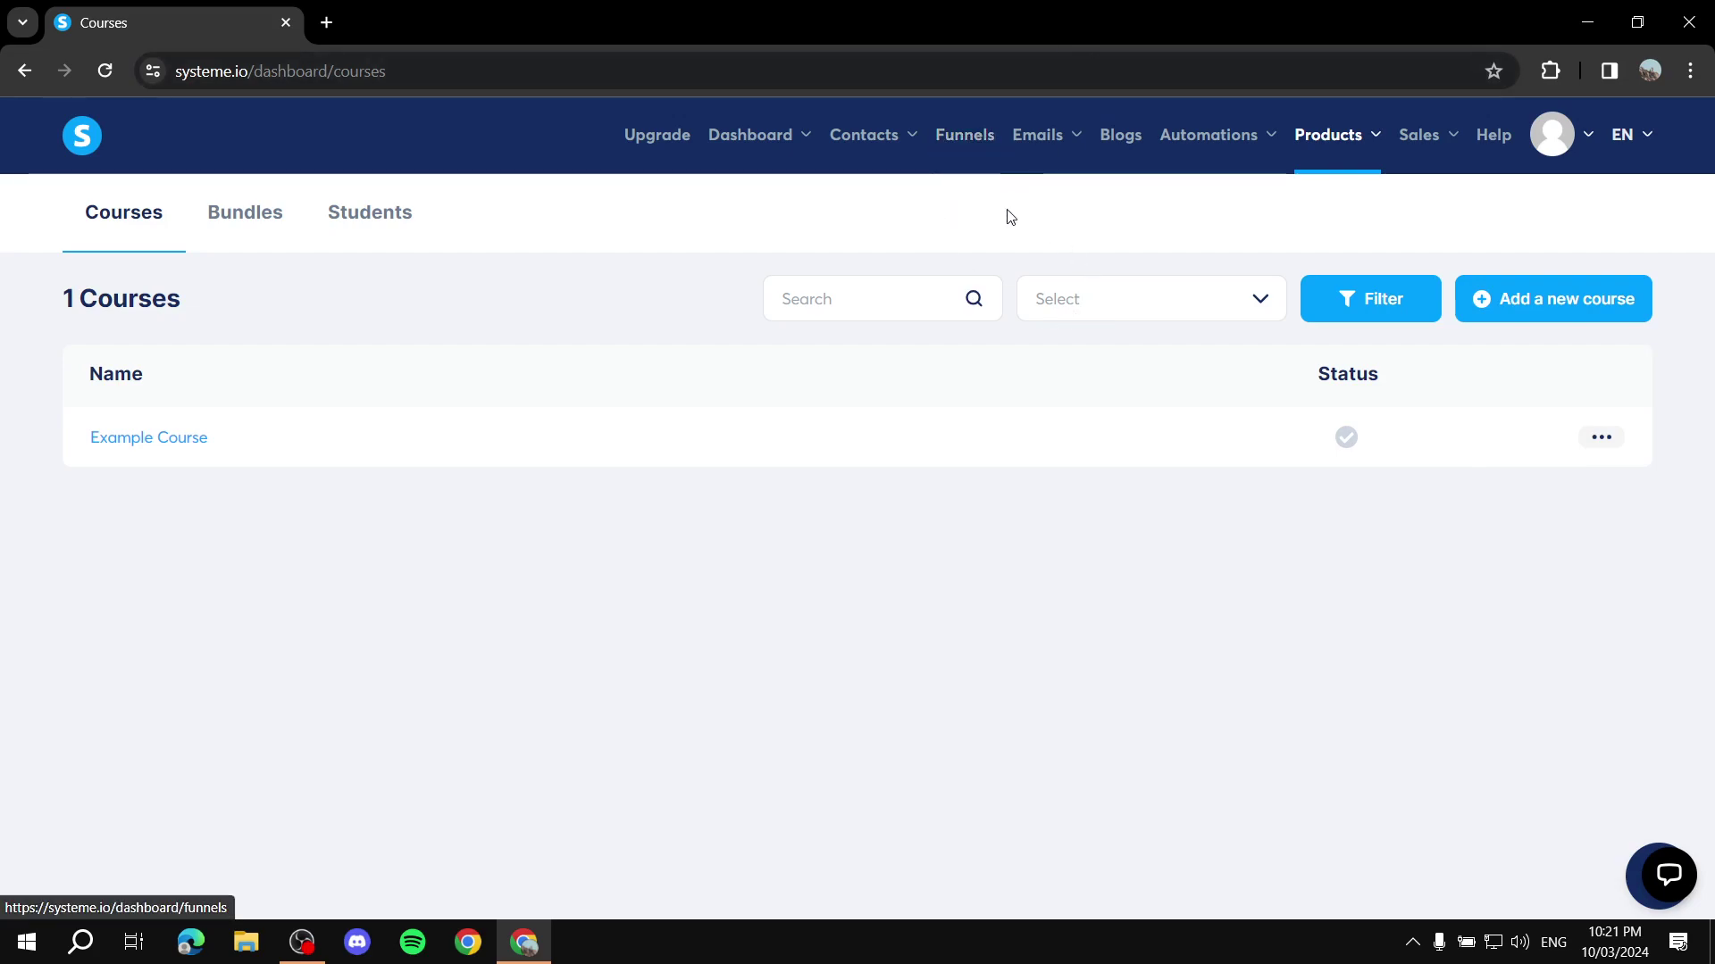
Step: Start creating a new funnel and name it "Example 2 for course 1"
left_click(965, 141)
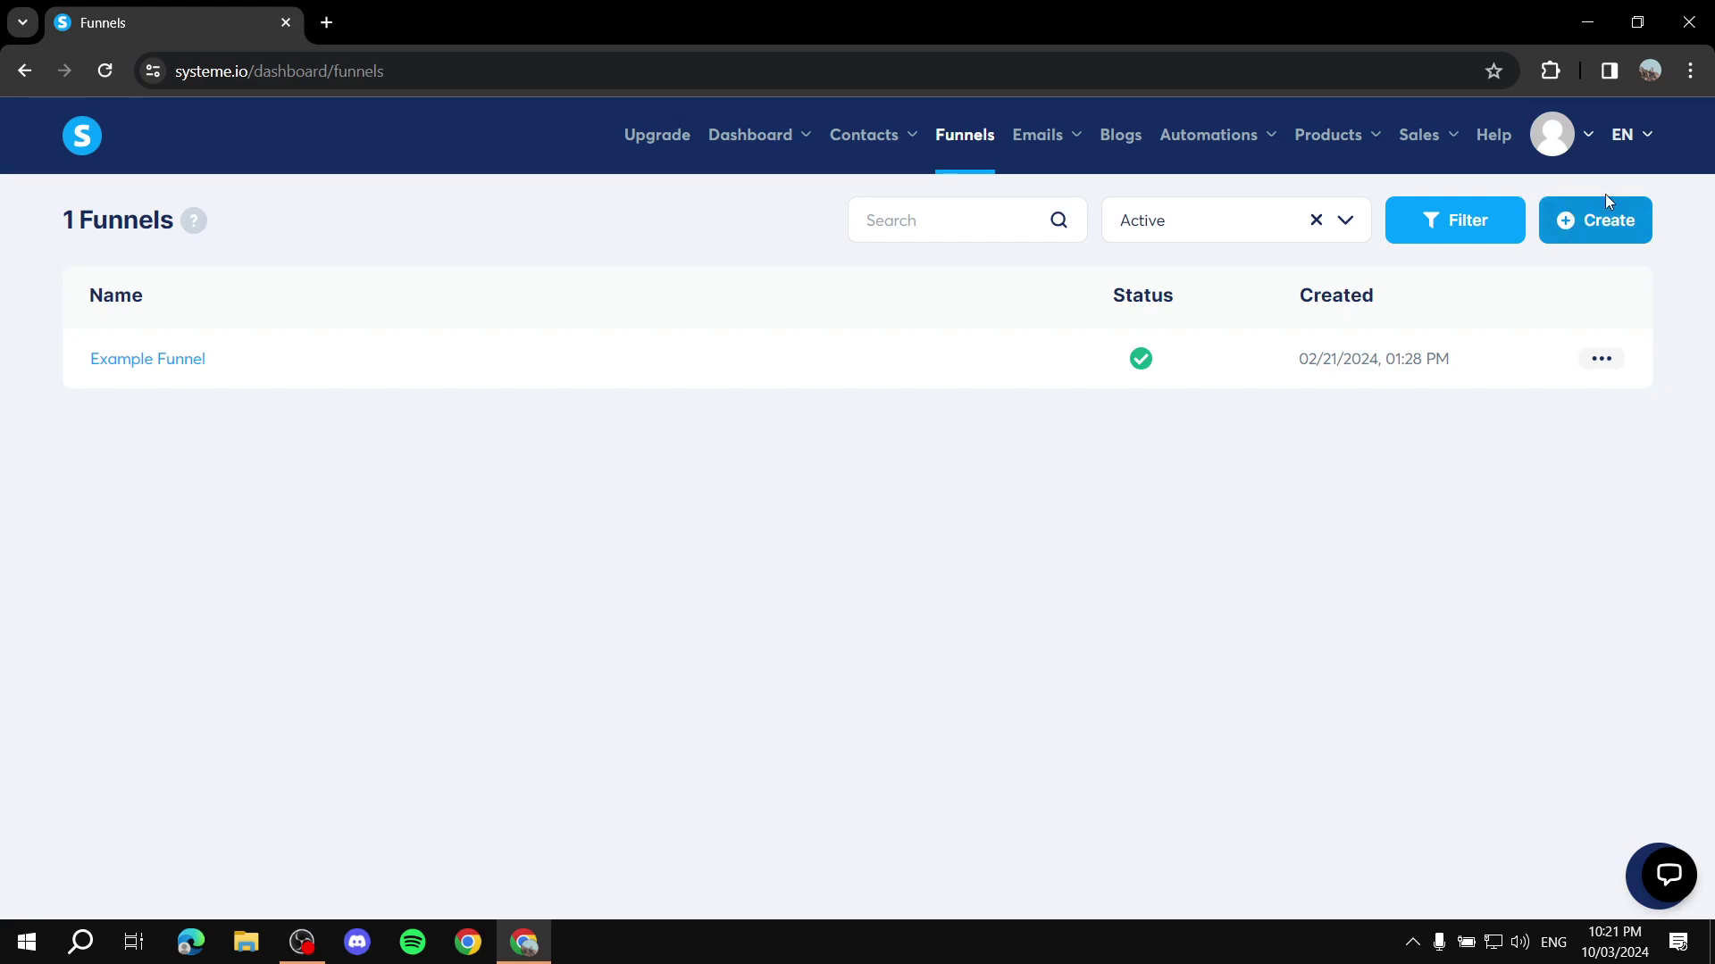
left_click(1639, 232)
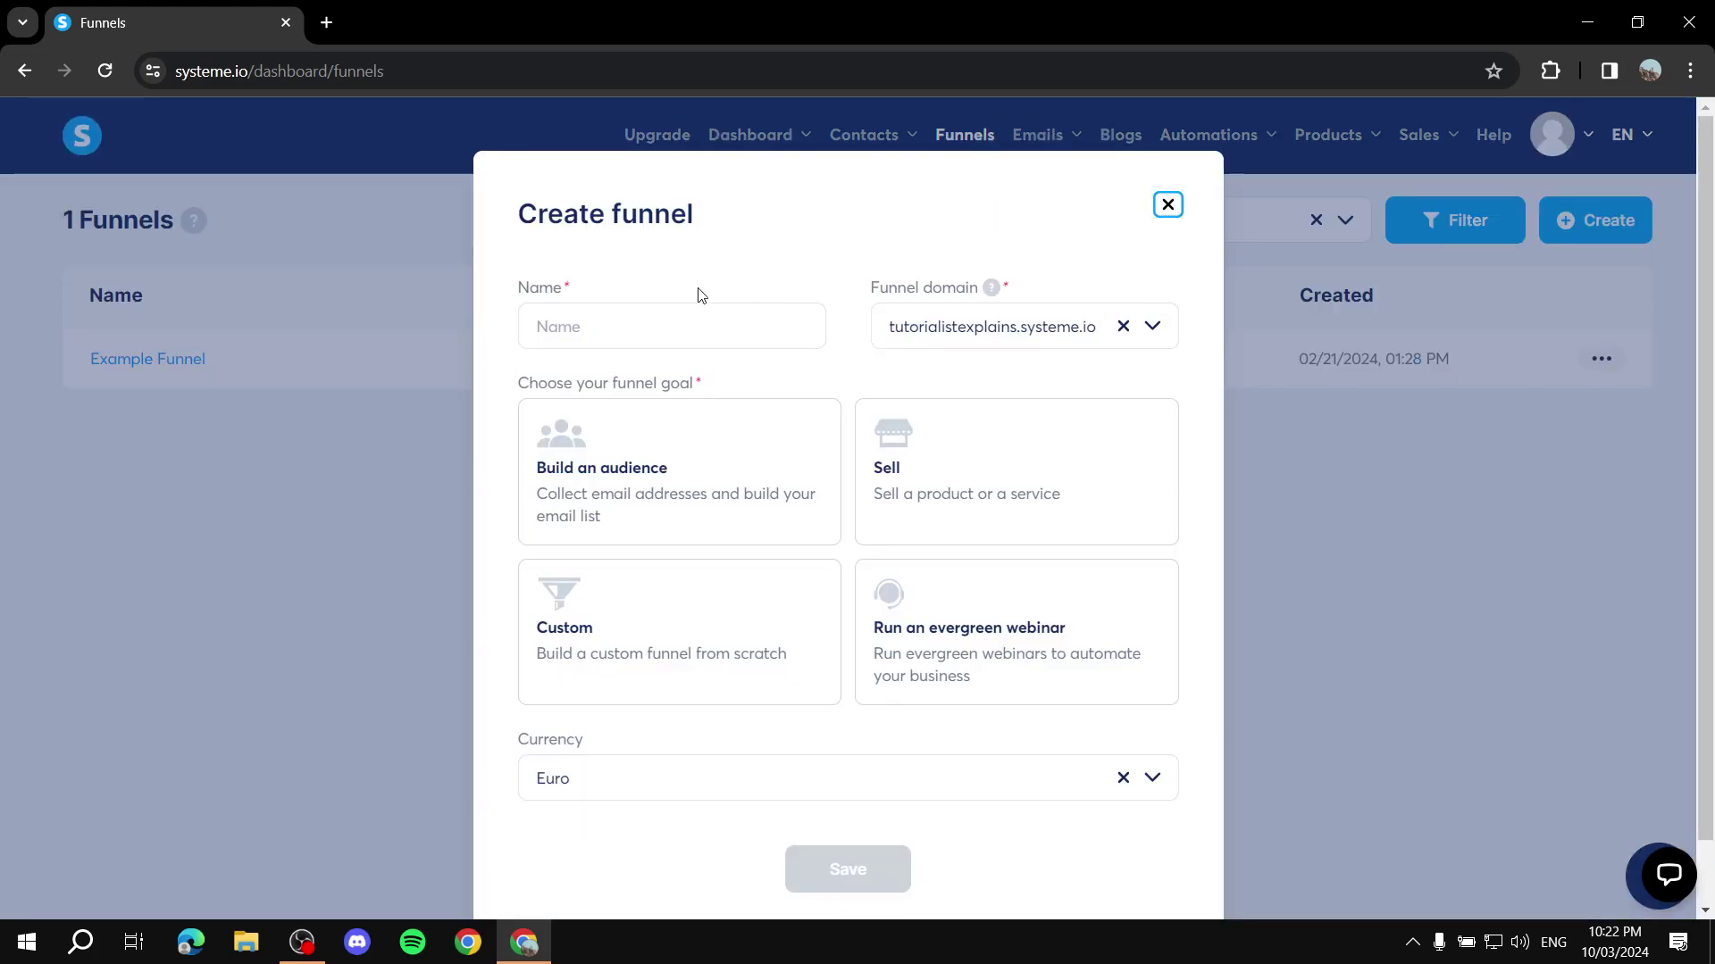
left_click(628, 322)
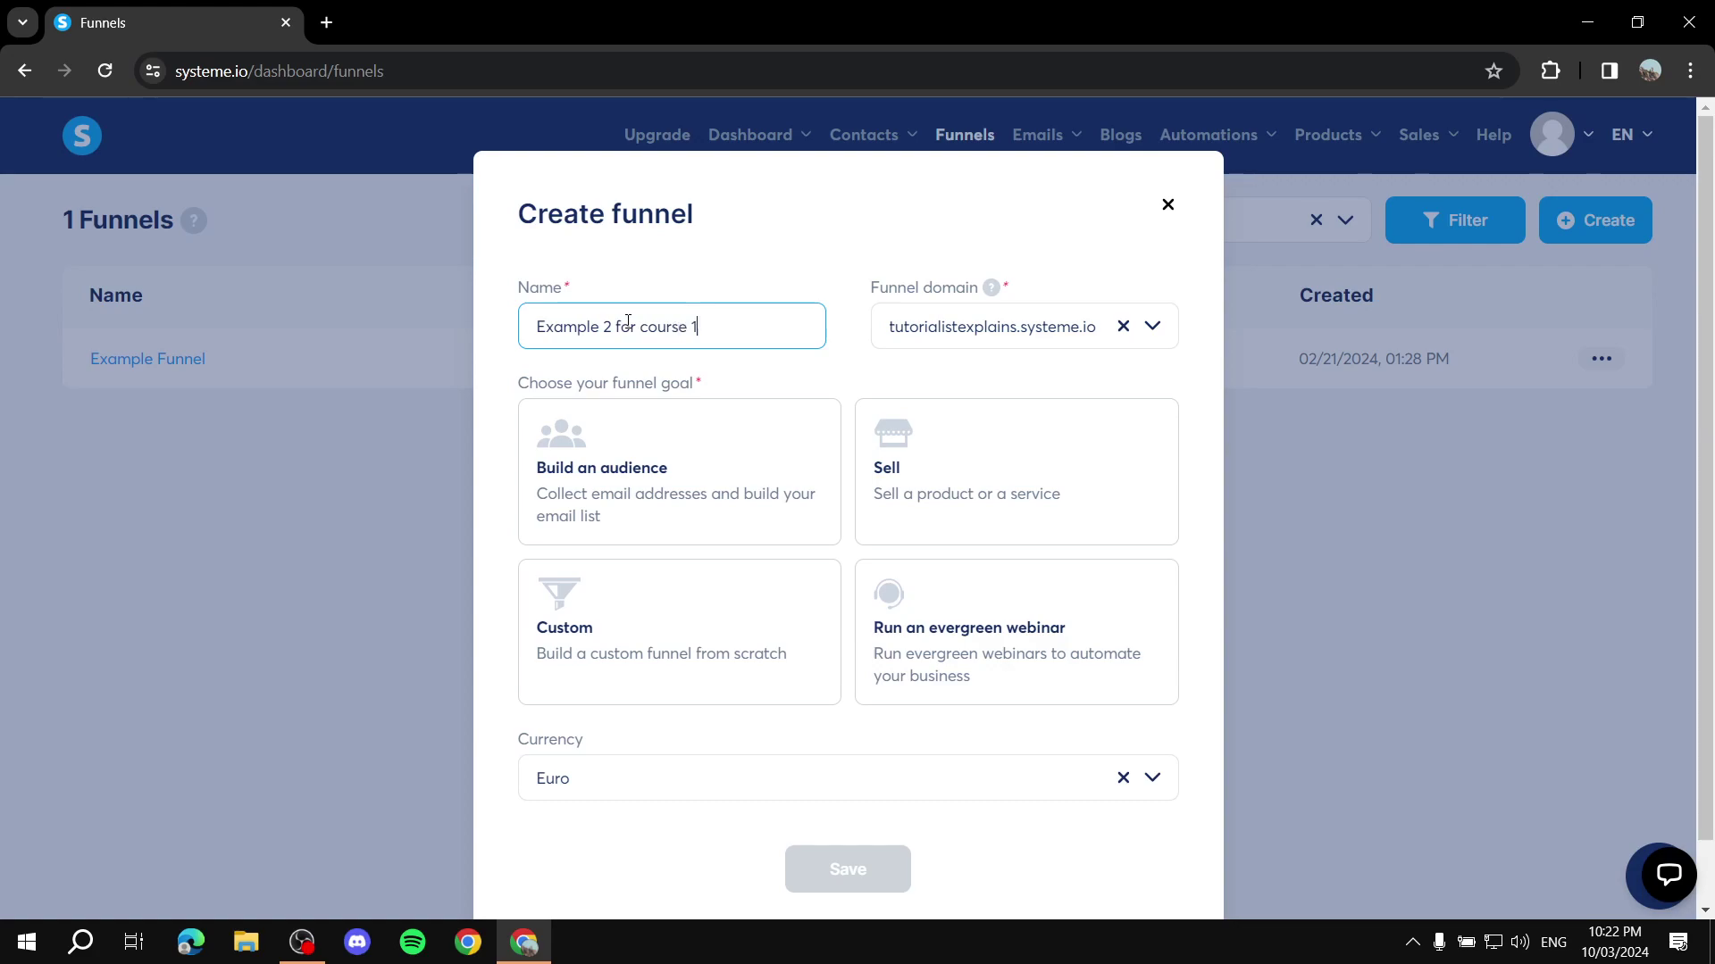
Step: Check the available funnel domains and currencies, and select Euro as the funnel's currency
left_click(1150, 331)
left_click(1155, 327)
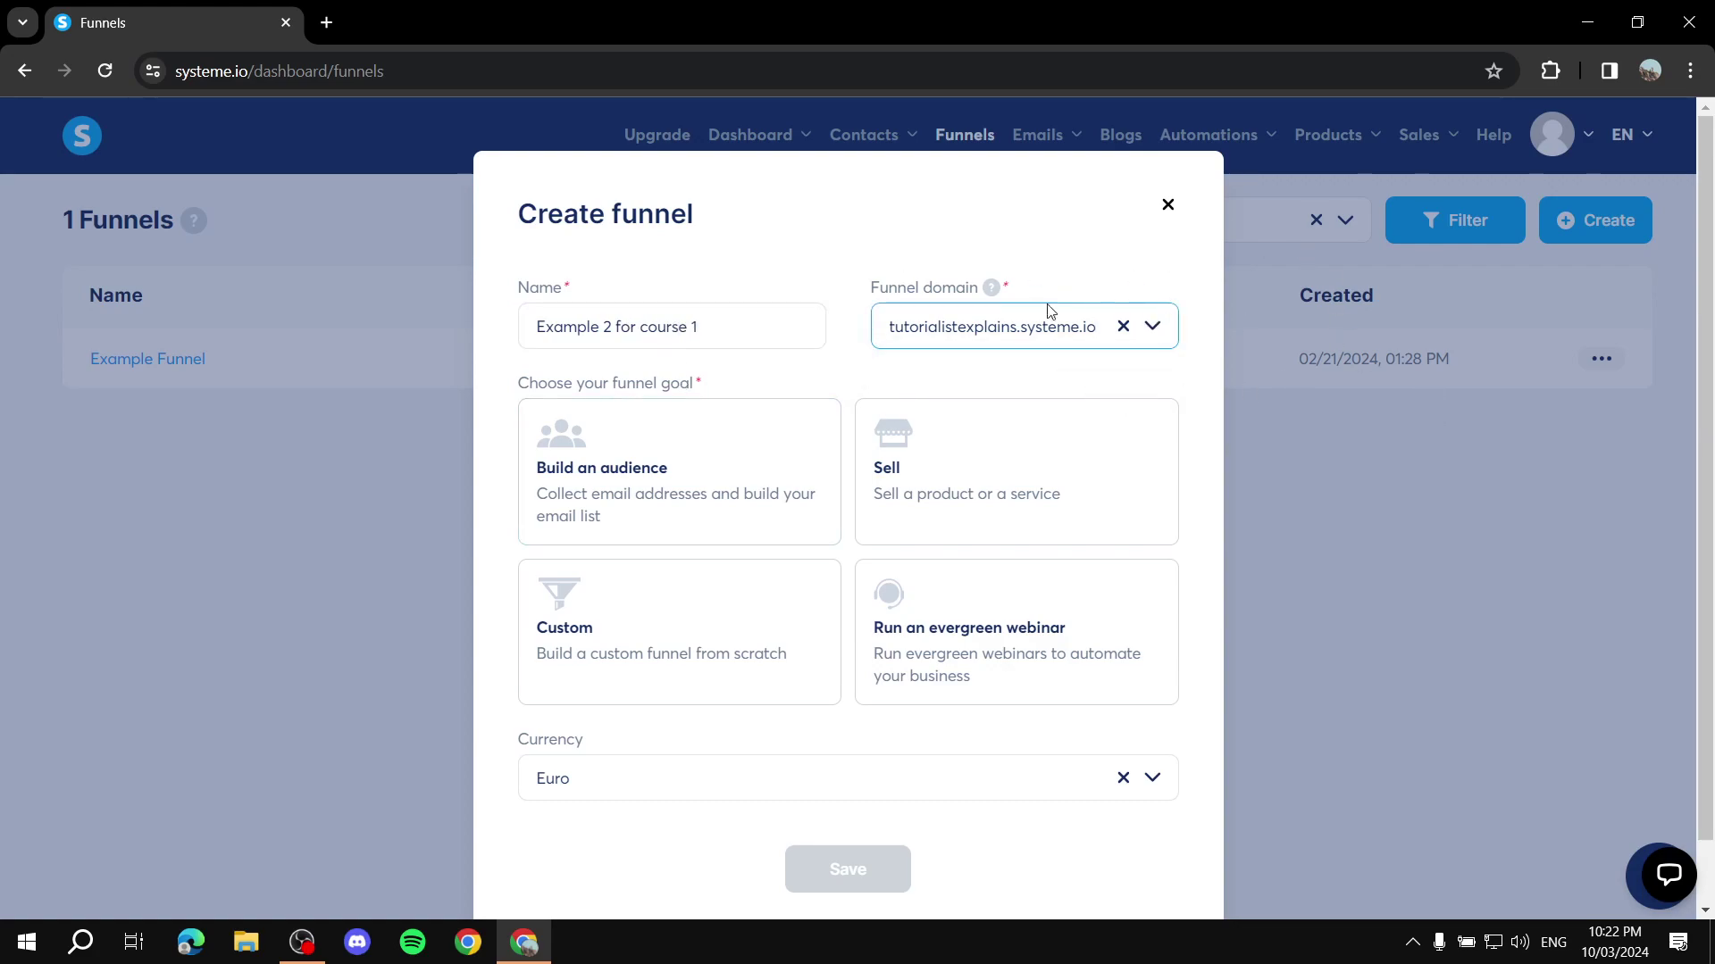
left_click(1161, 785)
left_click(1152, 783)
left_click(1152, 783)
scroll(809, 598, "down", 3)
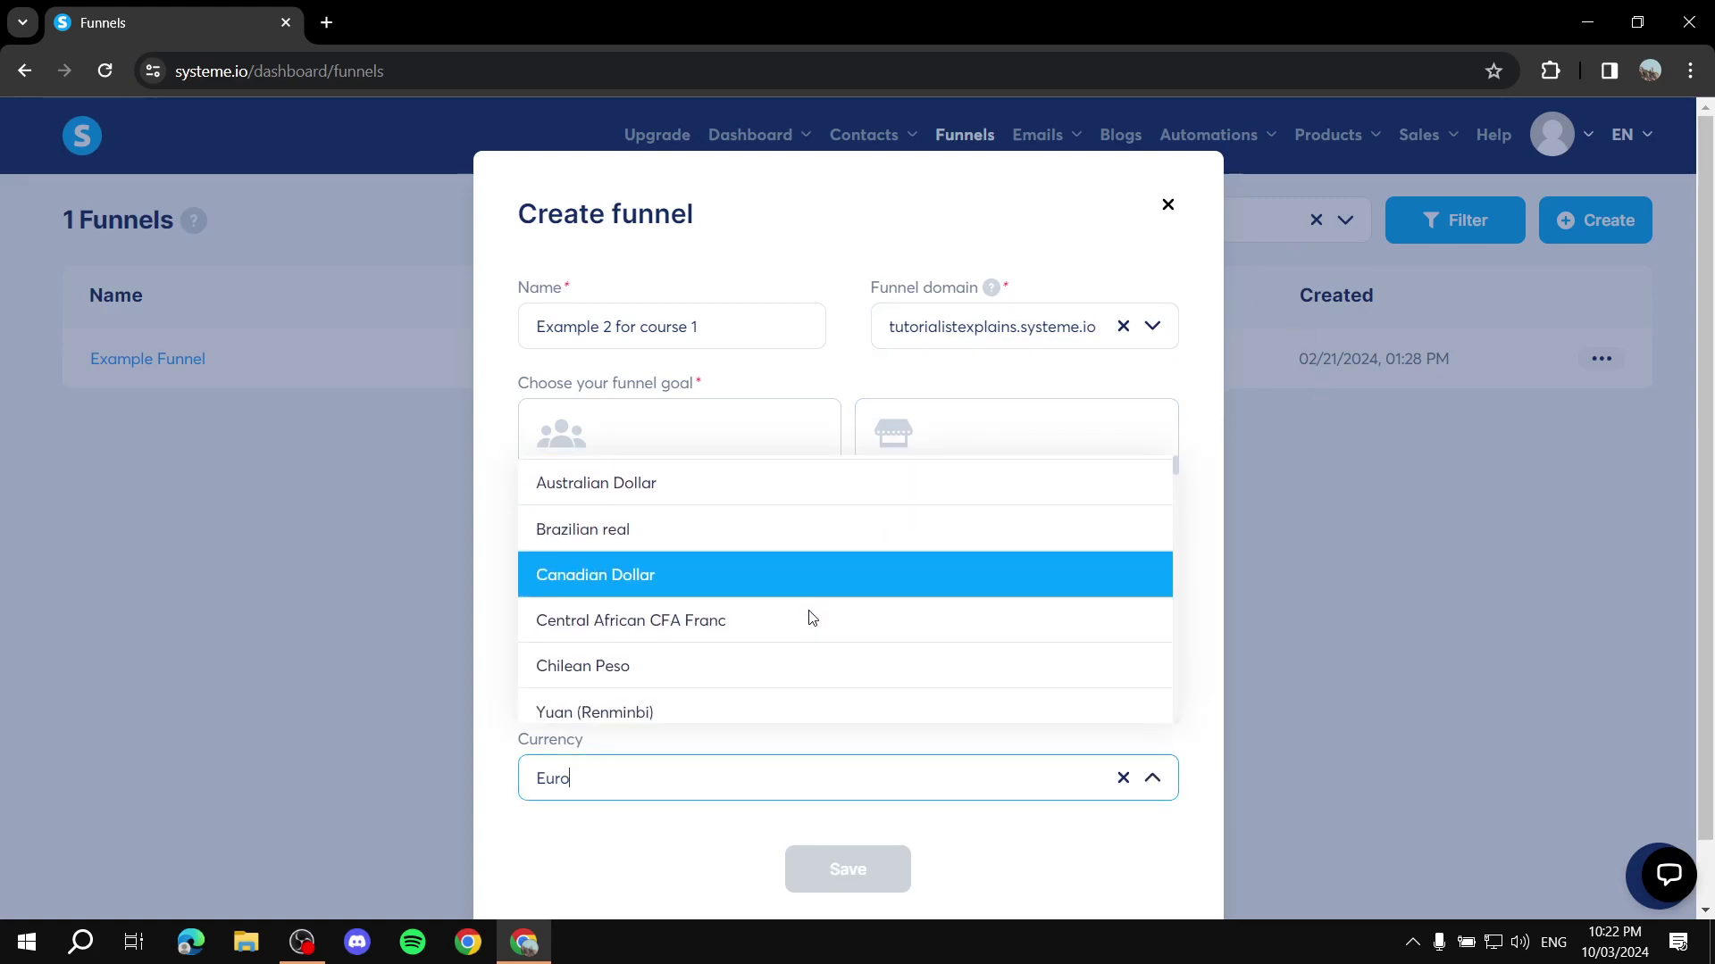
scroll(785, 625, "up", 3)
scroll(758, 535, "down", 4)
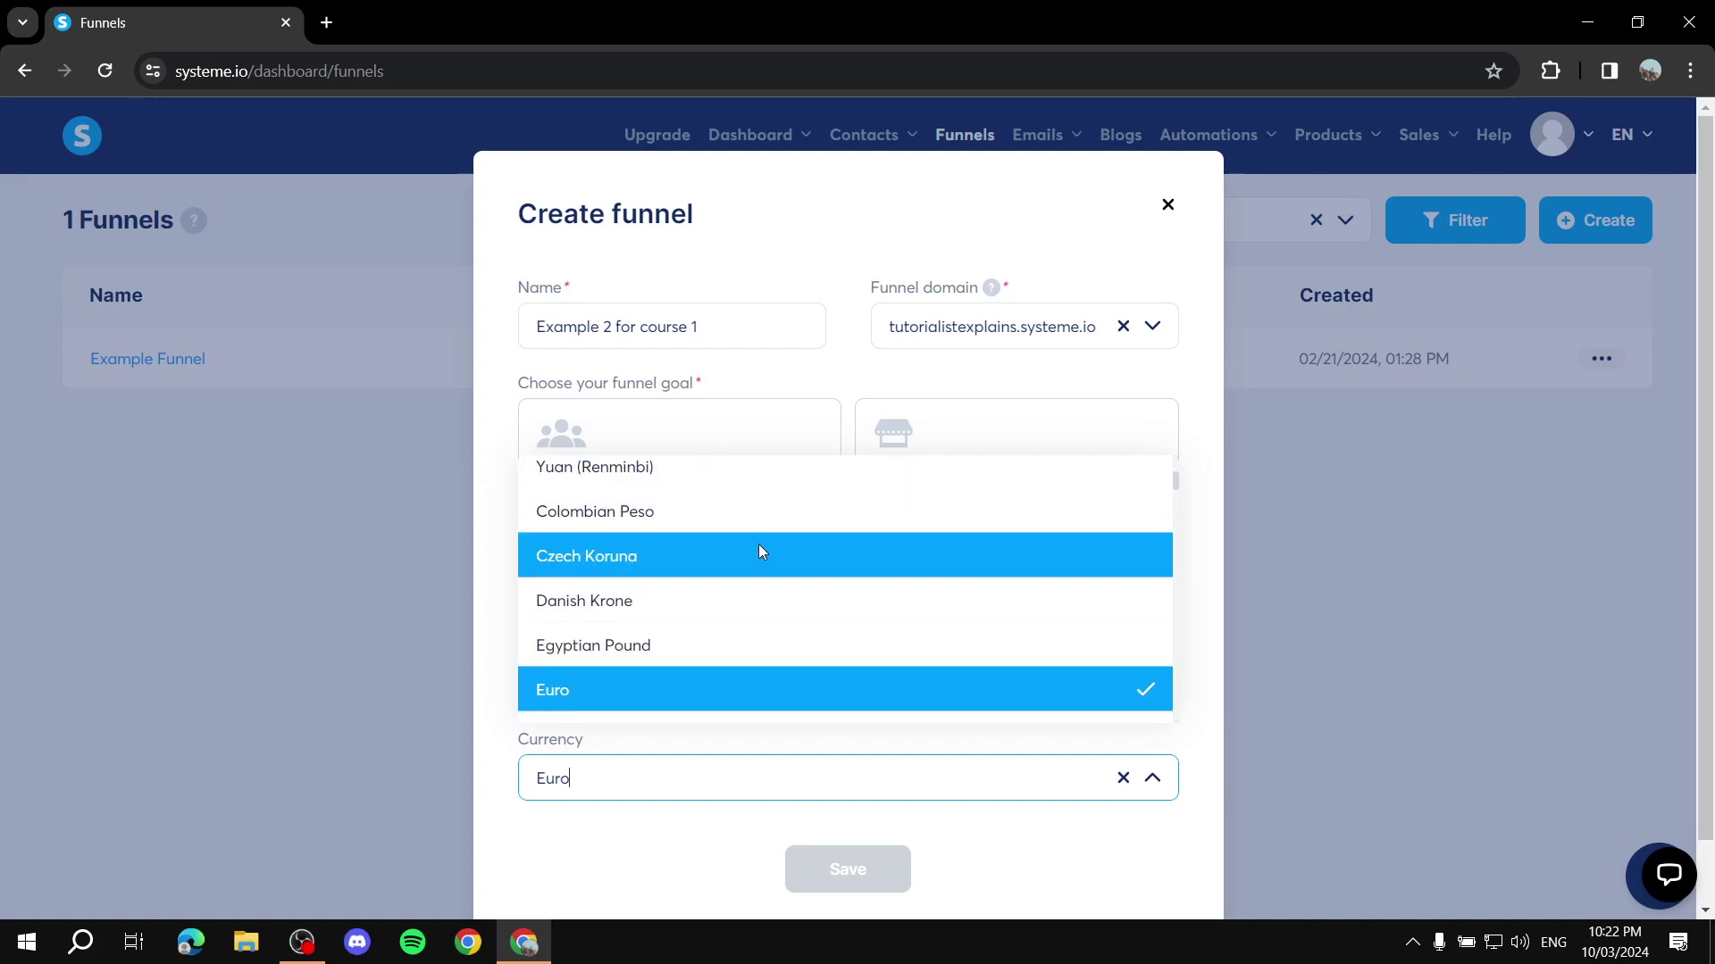
scroll(750, 558, "up", 1)
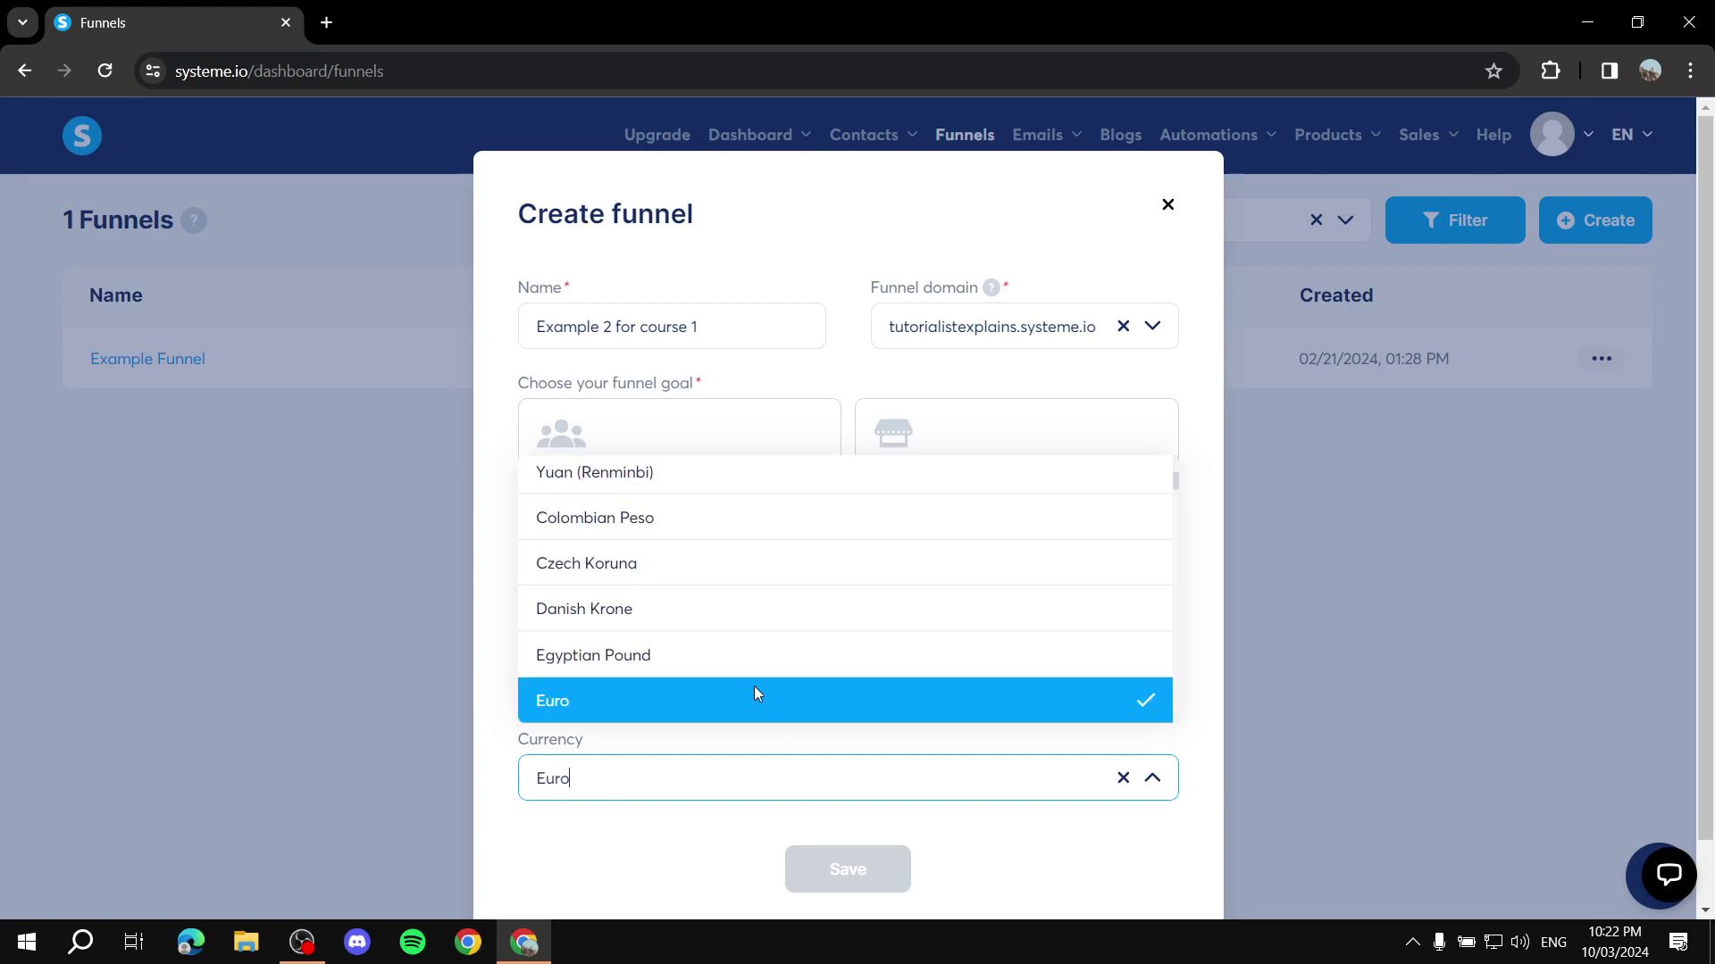
scroll(754, 688, "down", 2)
left_click(716, 596)
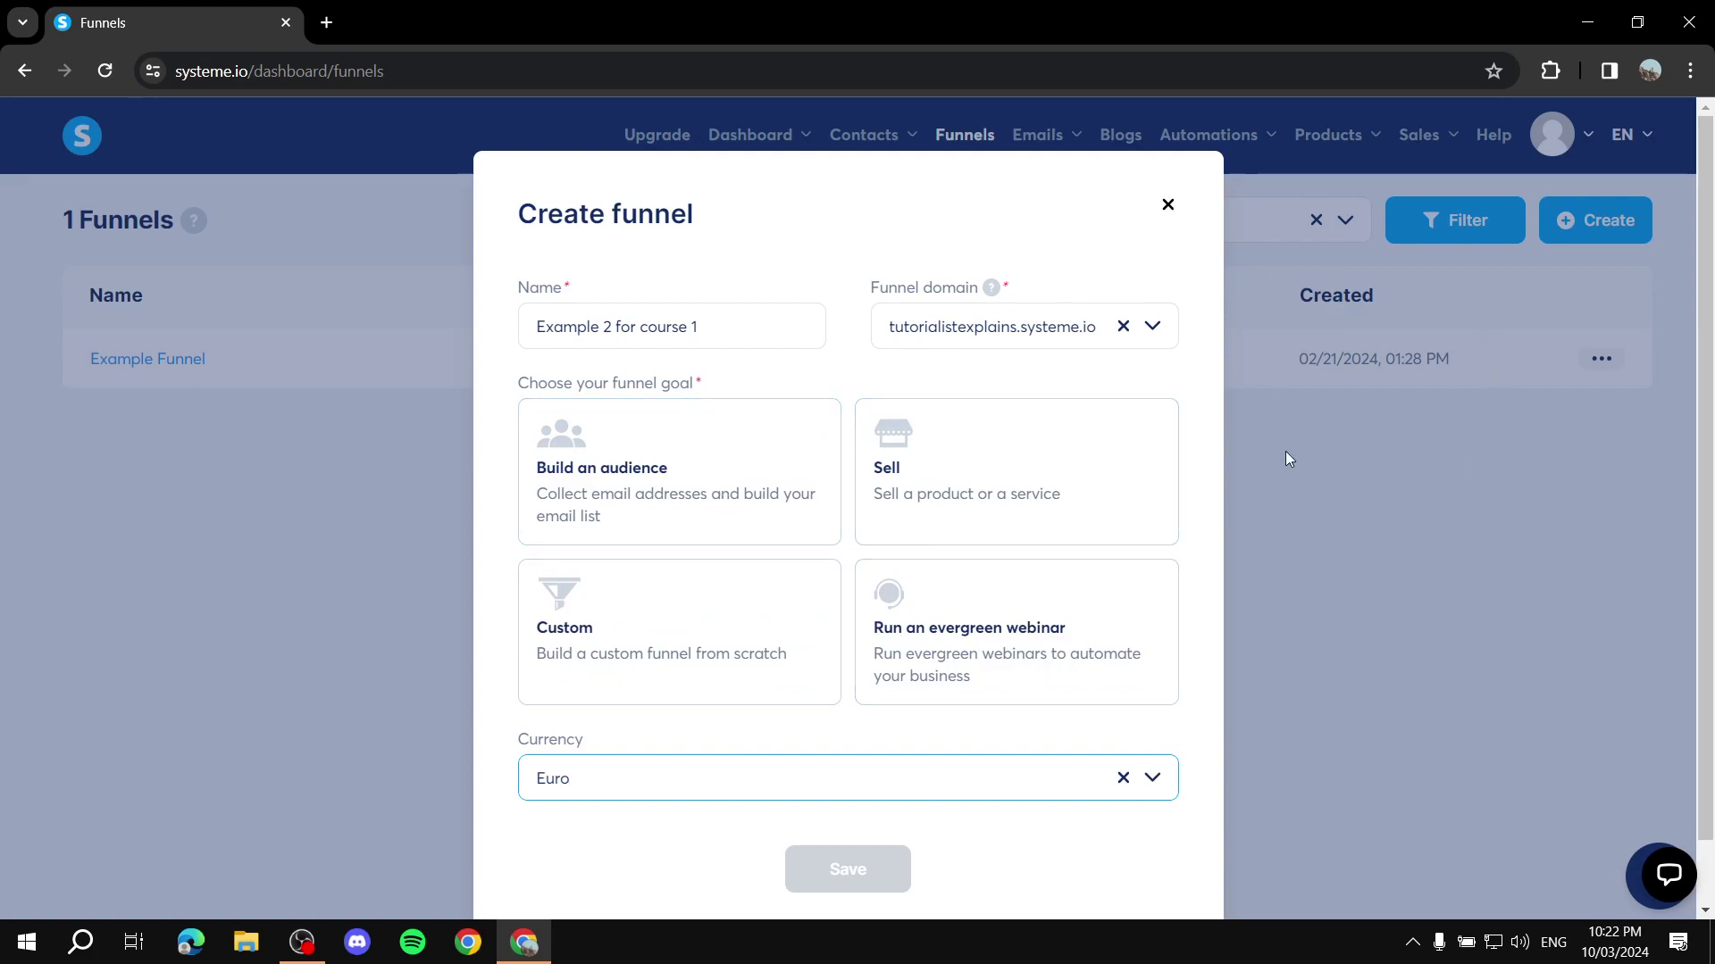
Step: Set the funnel goal to Sell, save the new funnel and open it from the list of funnels
left_click(1004, 480)
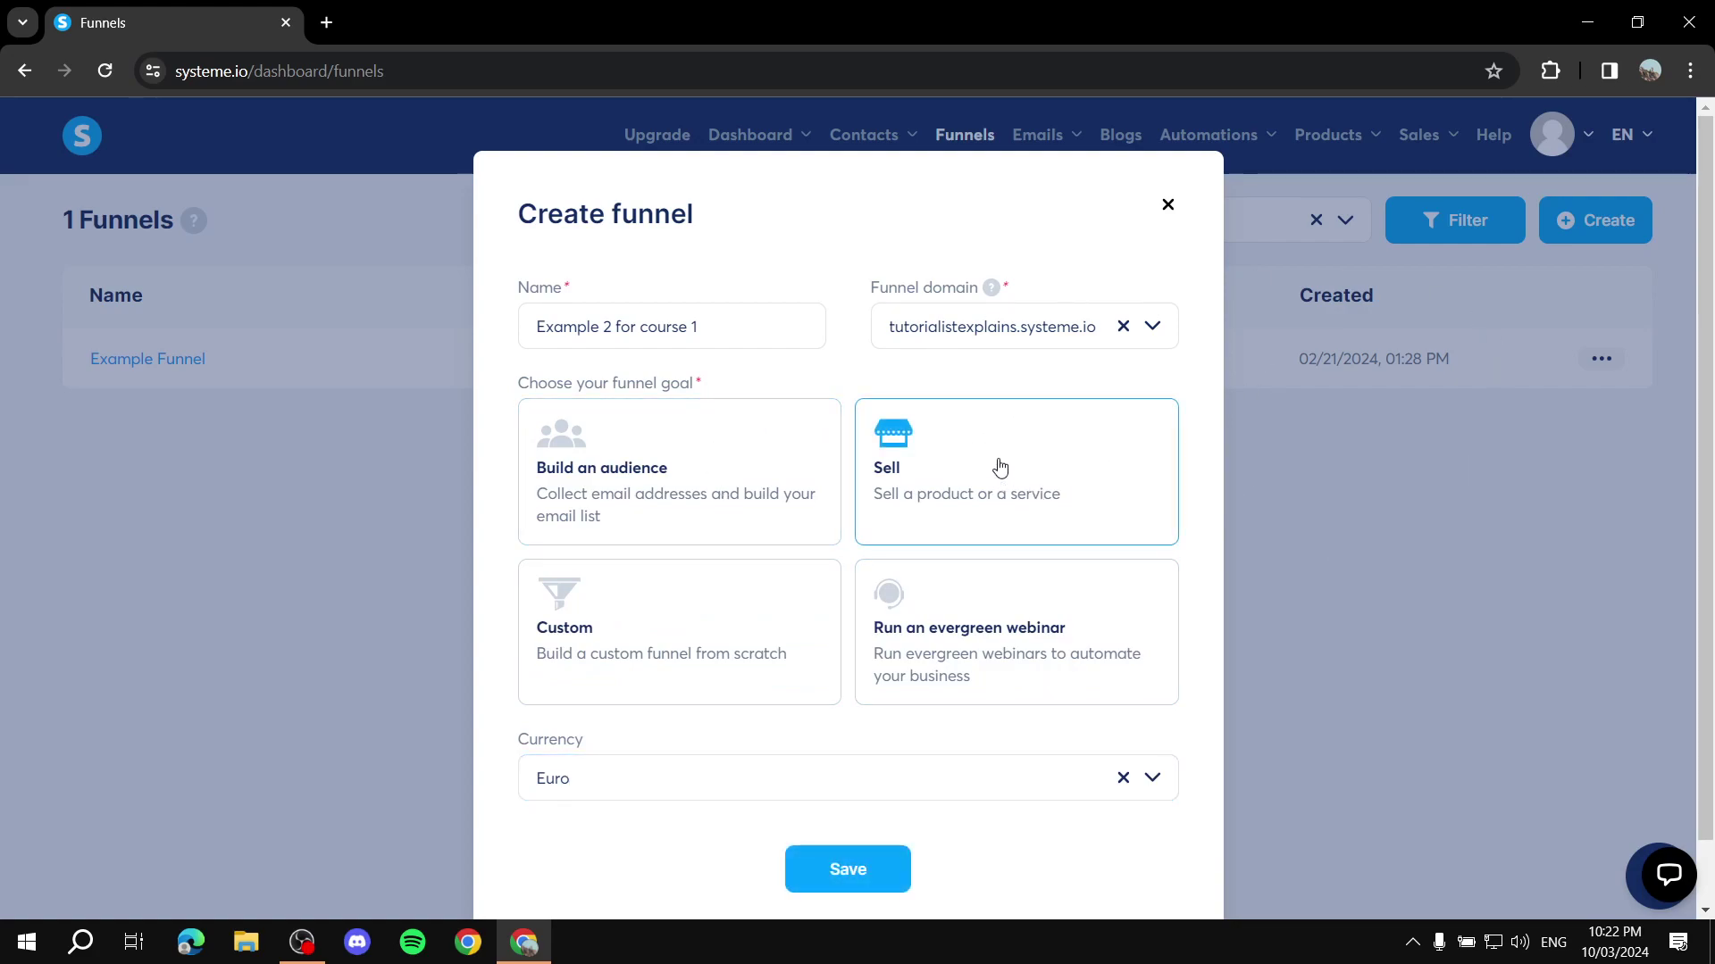
left_click(848, 870)
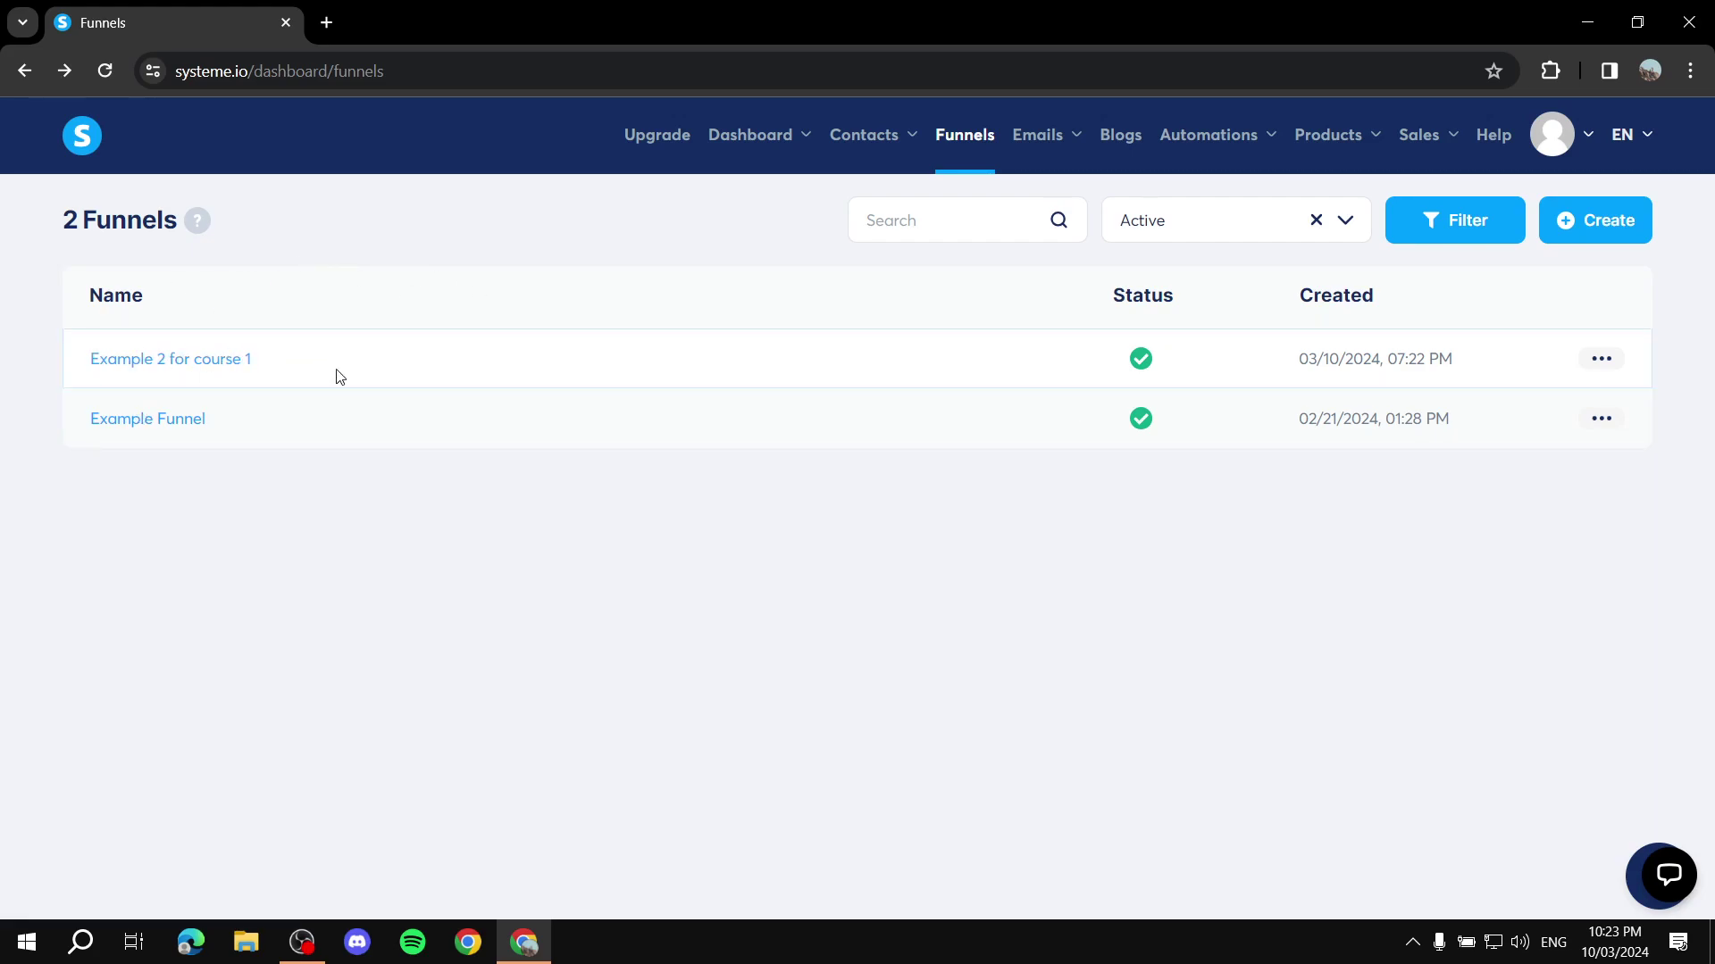
left_click(230, 361)
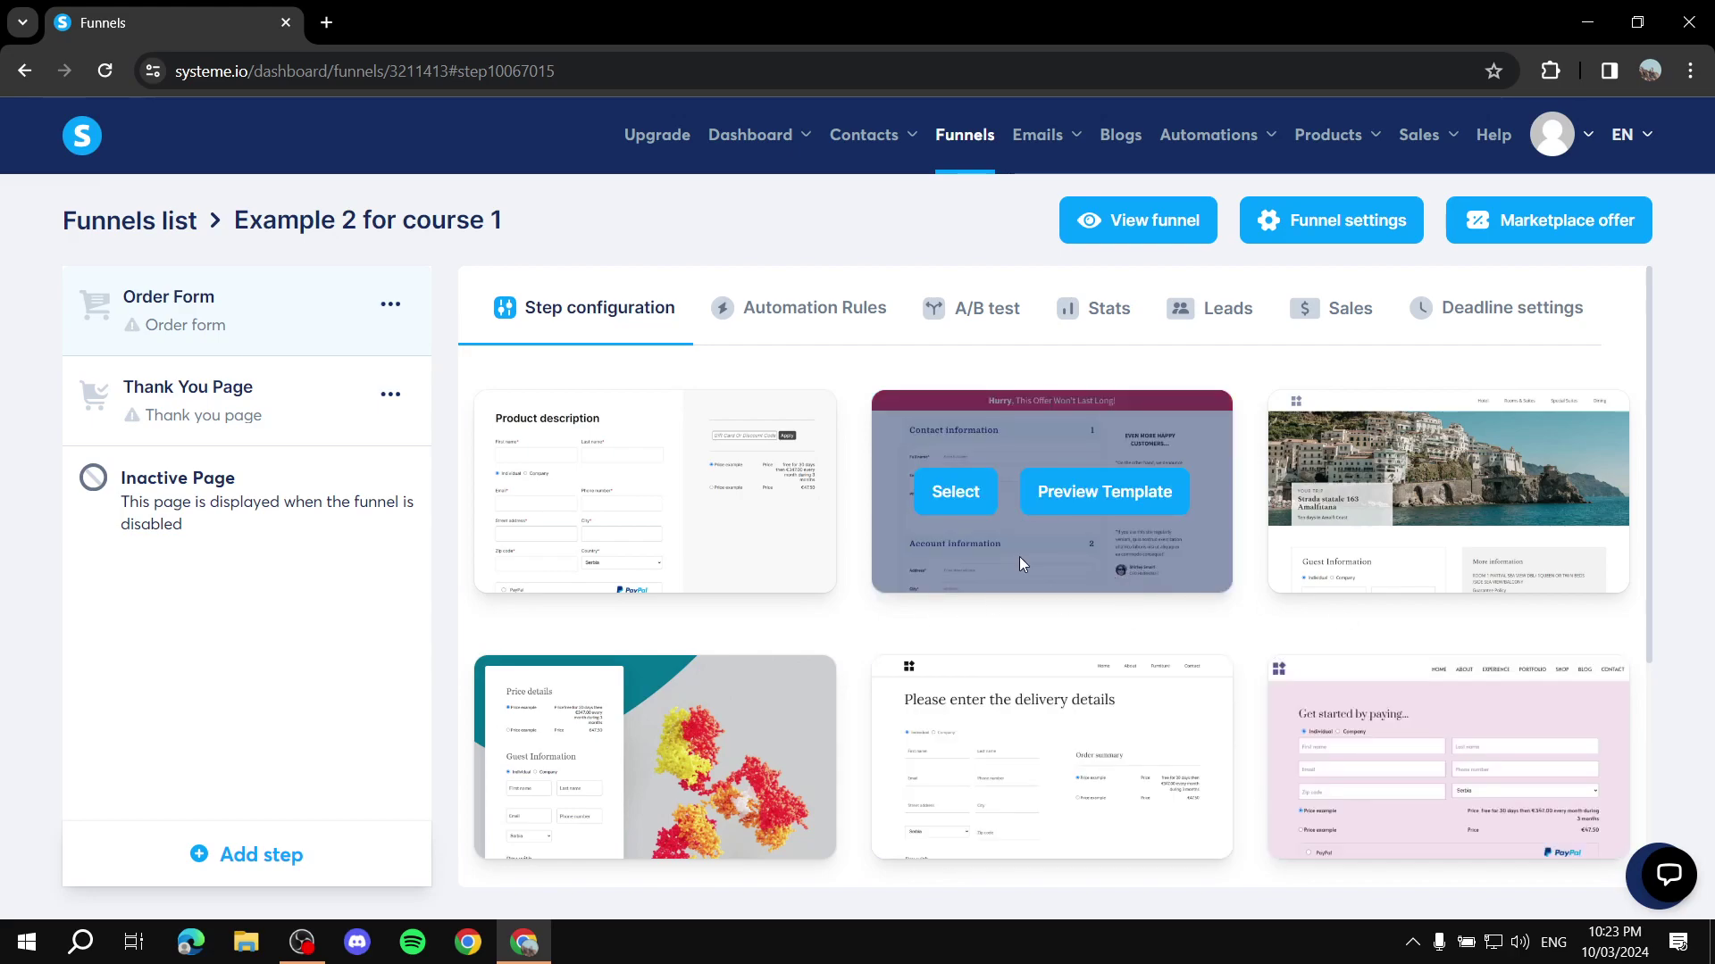
Step: Browse the order form templates and apply the plain "Product description" template to the Order Form step
mouse_move(1338, 668)
scroll(1336, 661, "down", 4)
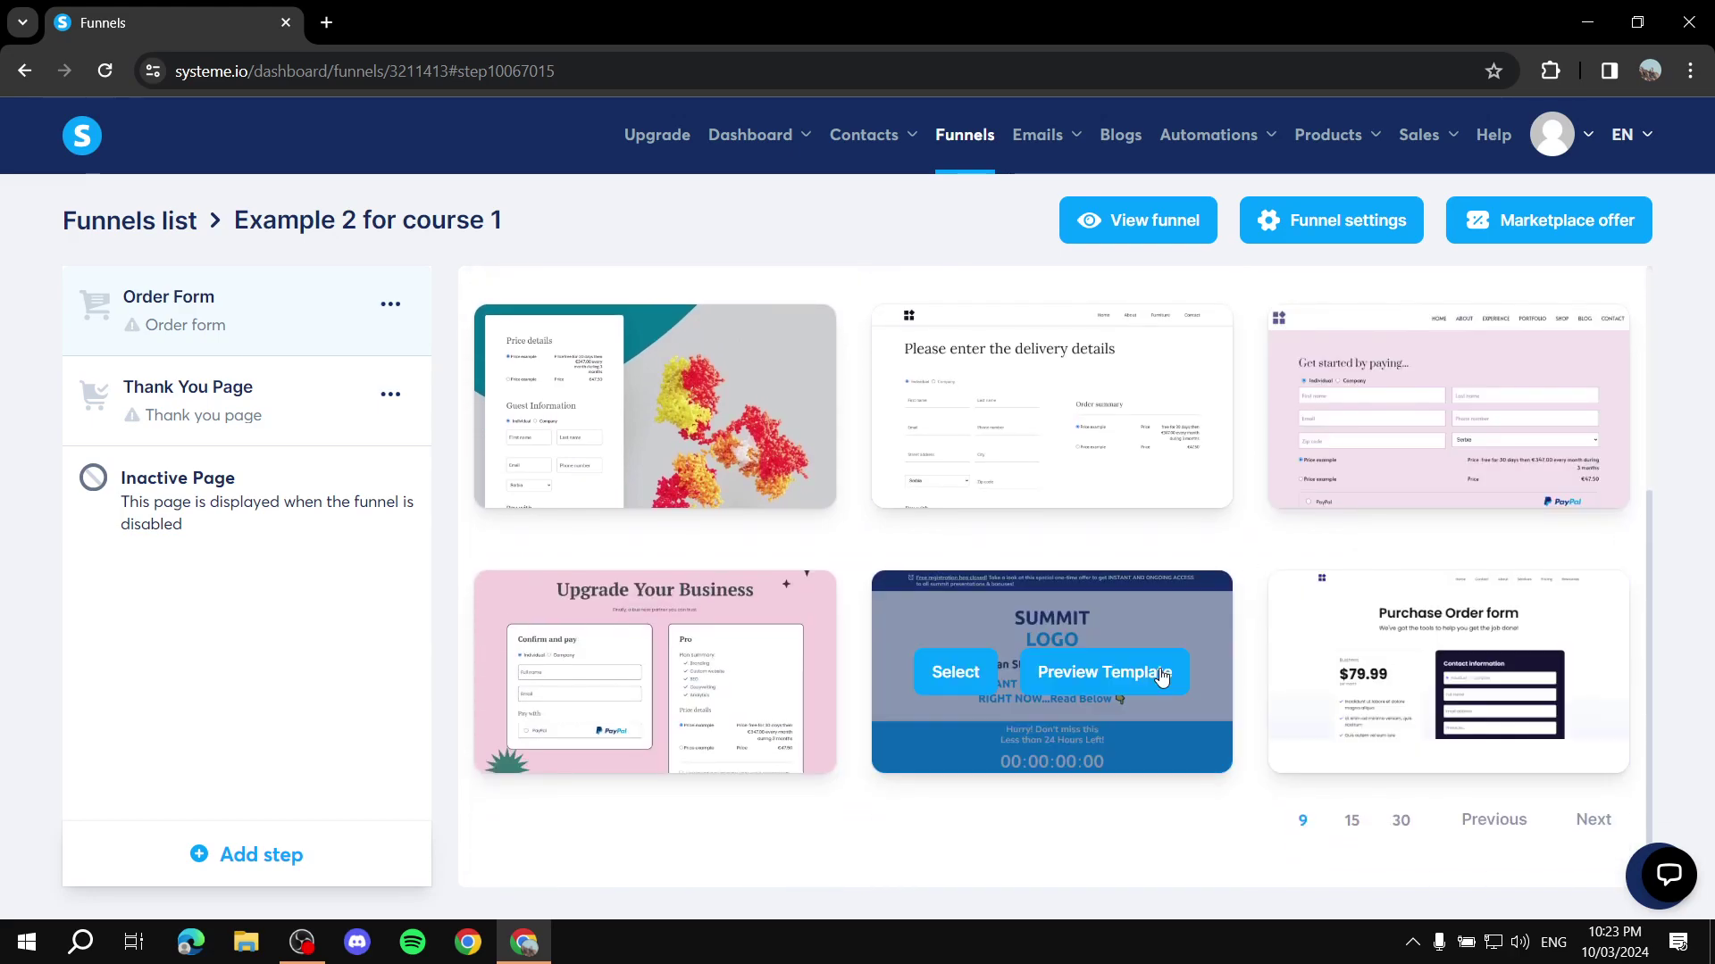
scroll(996, 507, "up", 4)
mouse_move(996, 506)
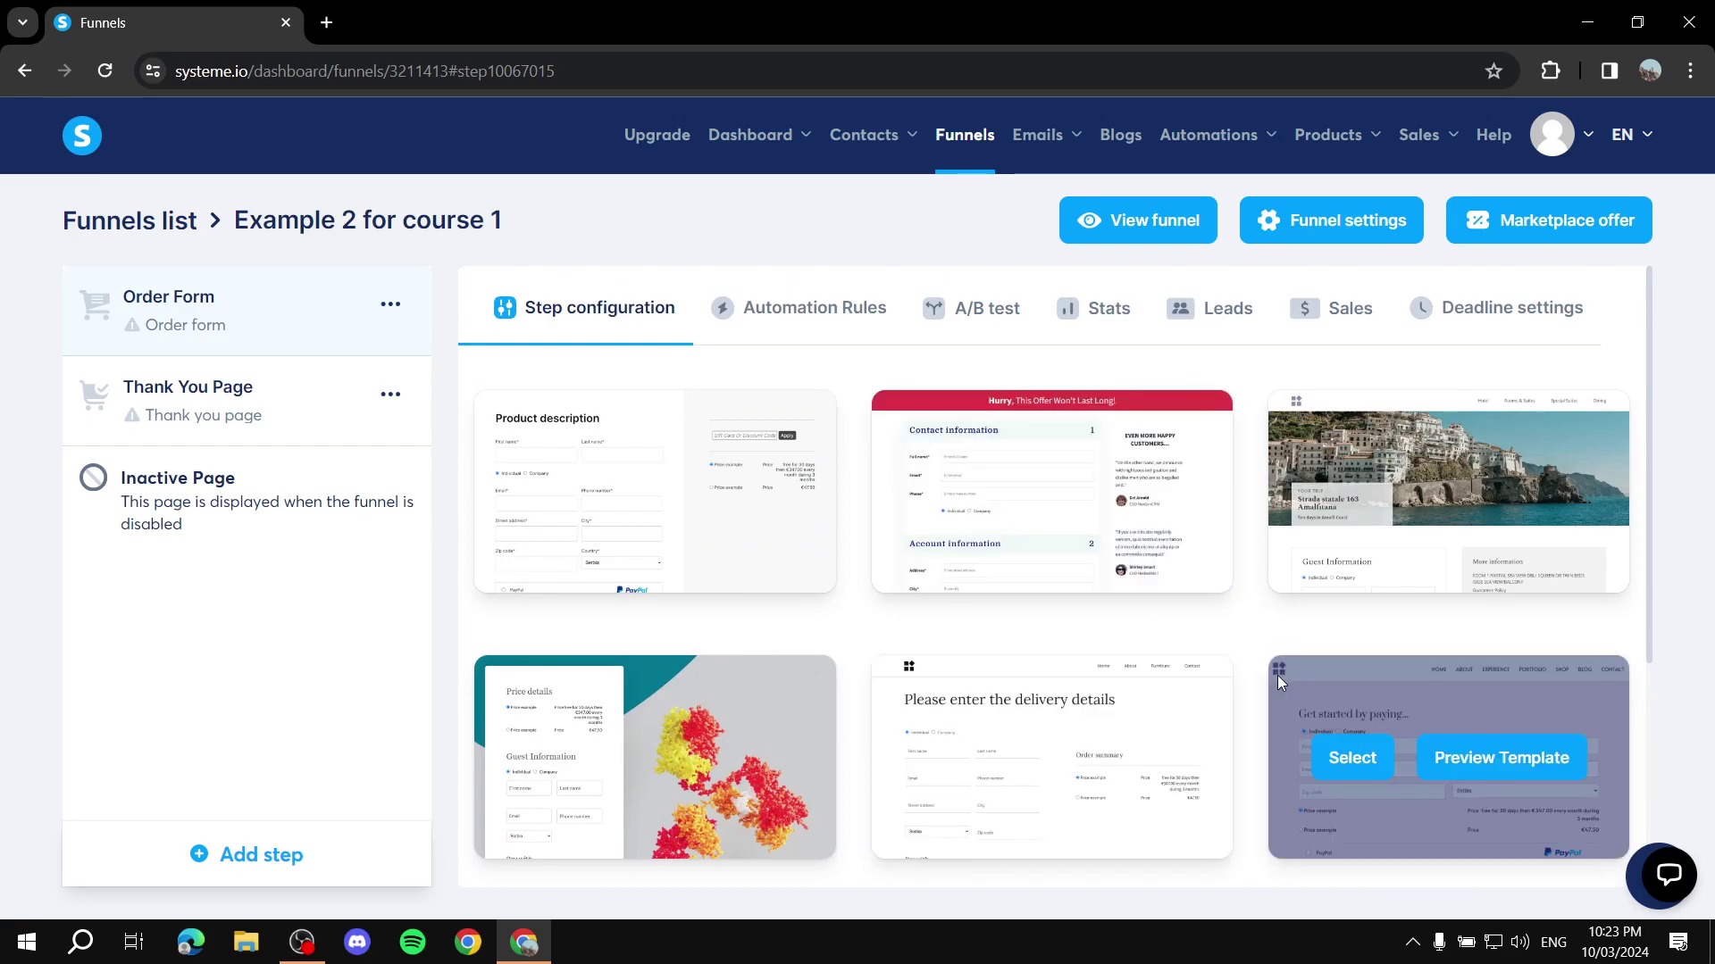
mouse_move(1294, 531)
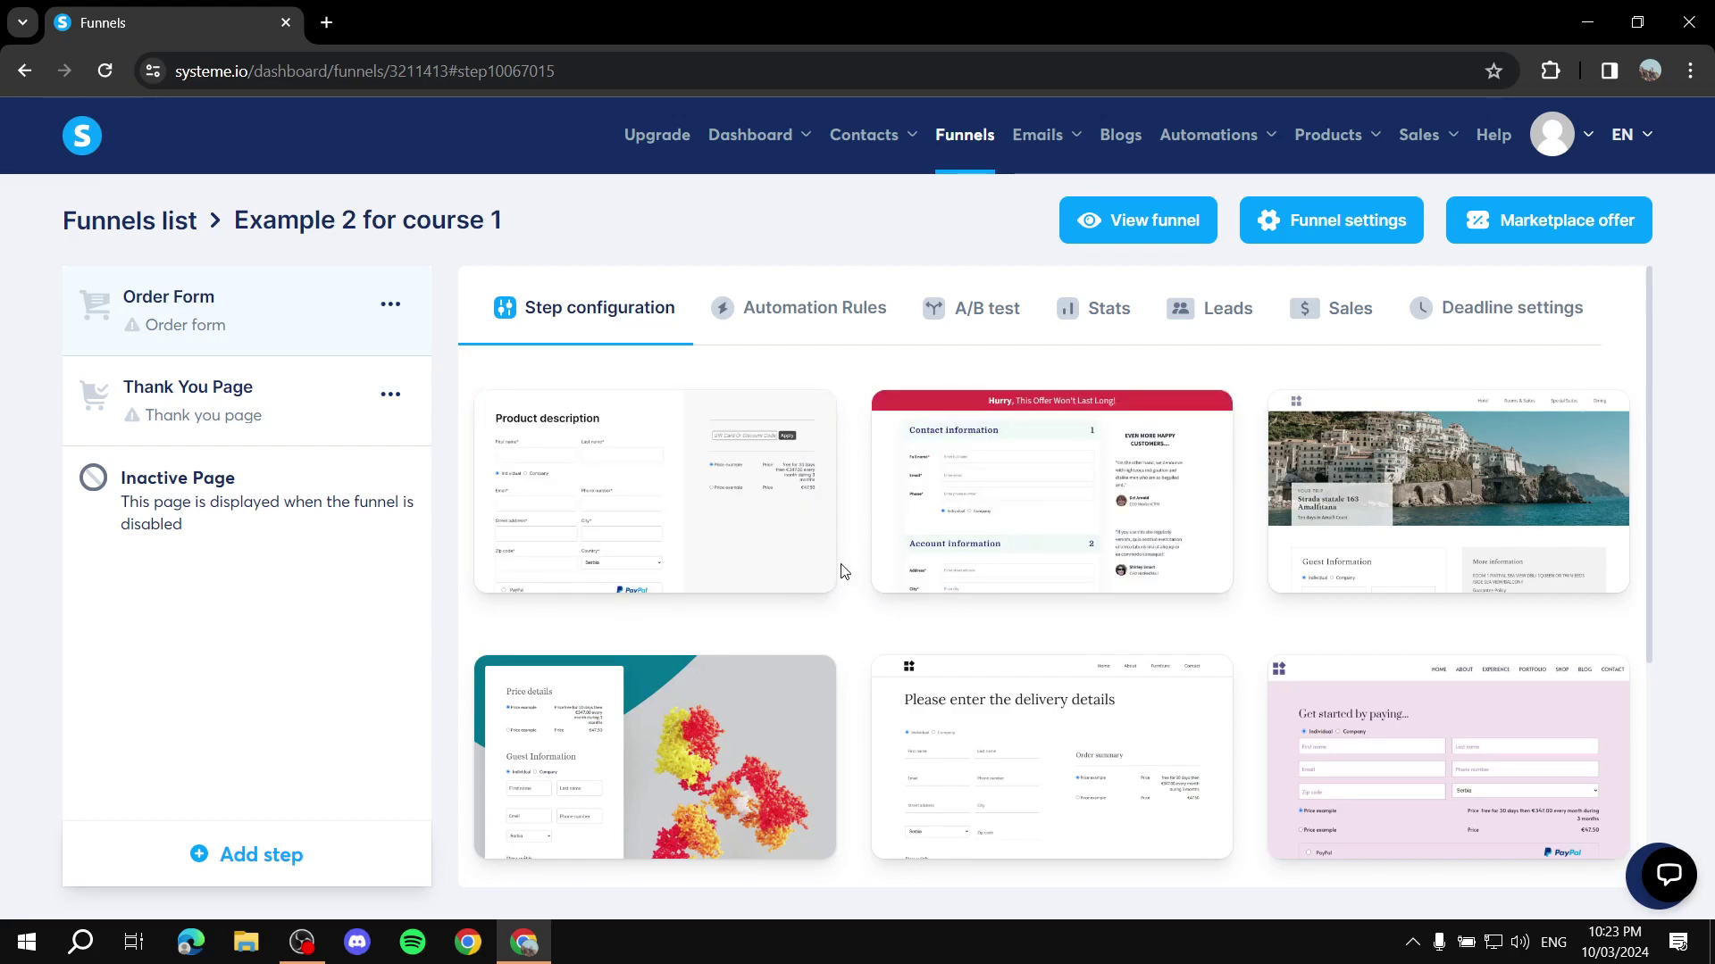
mouse_move(1060, 682)
mouse_move(706, 544)
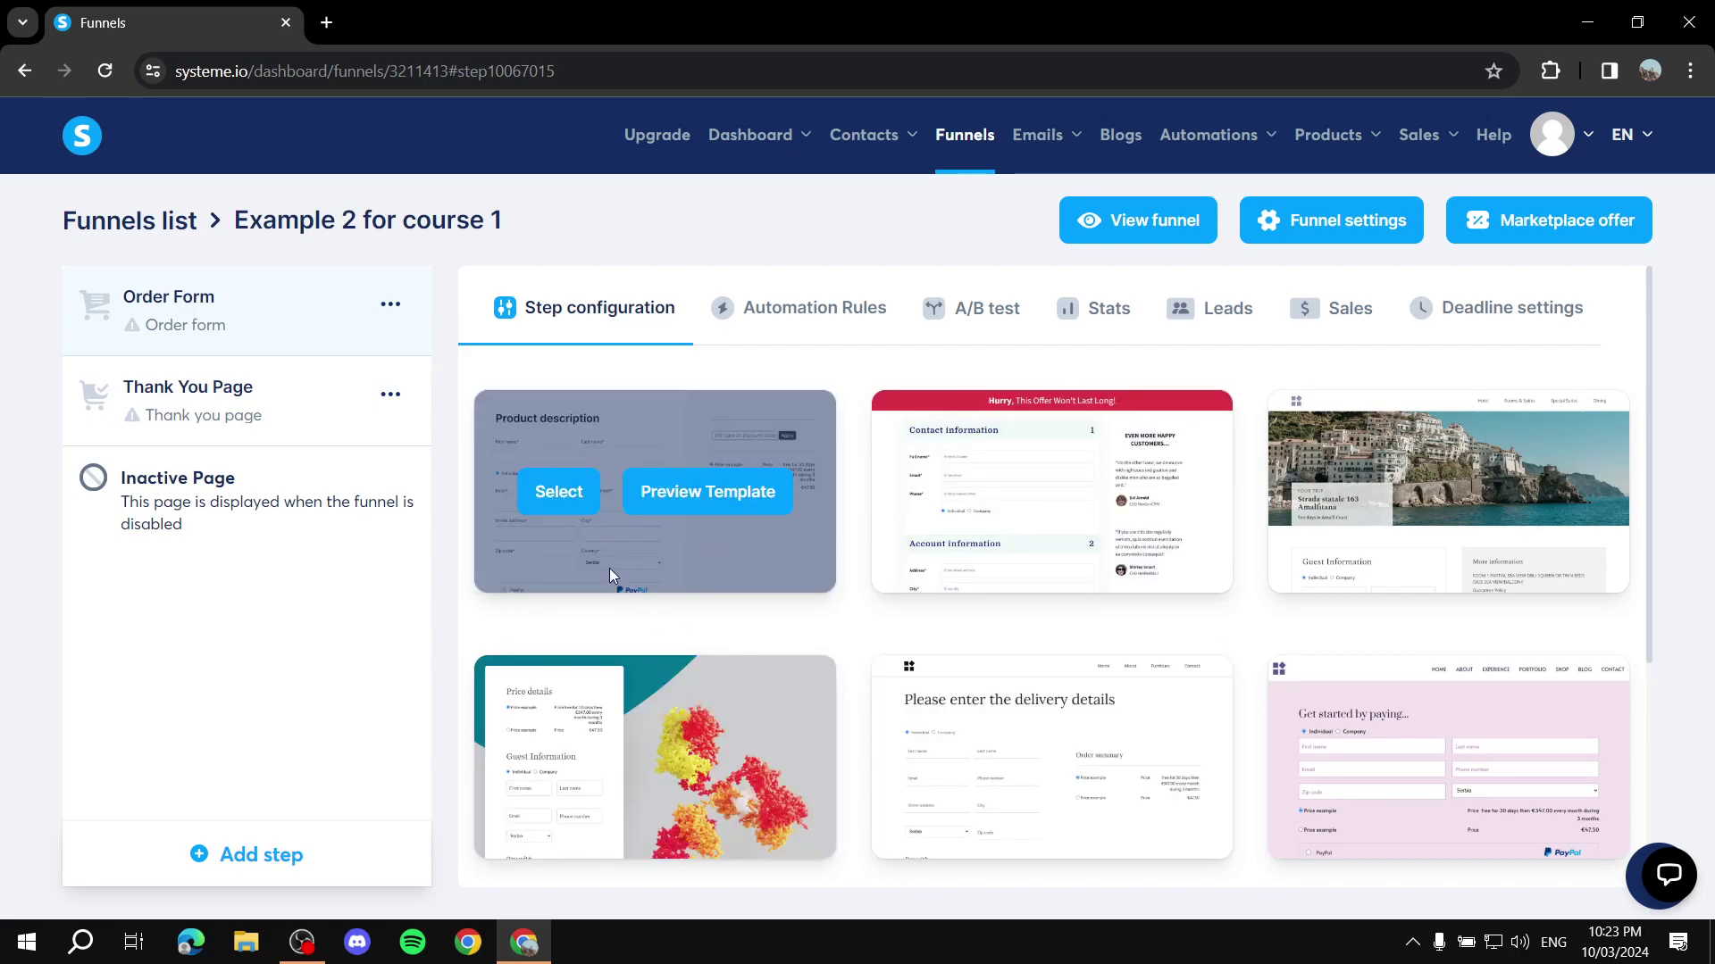
left_click(552, 482)
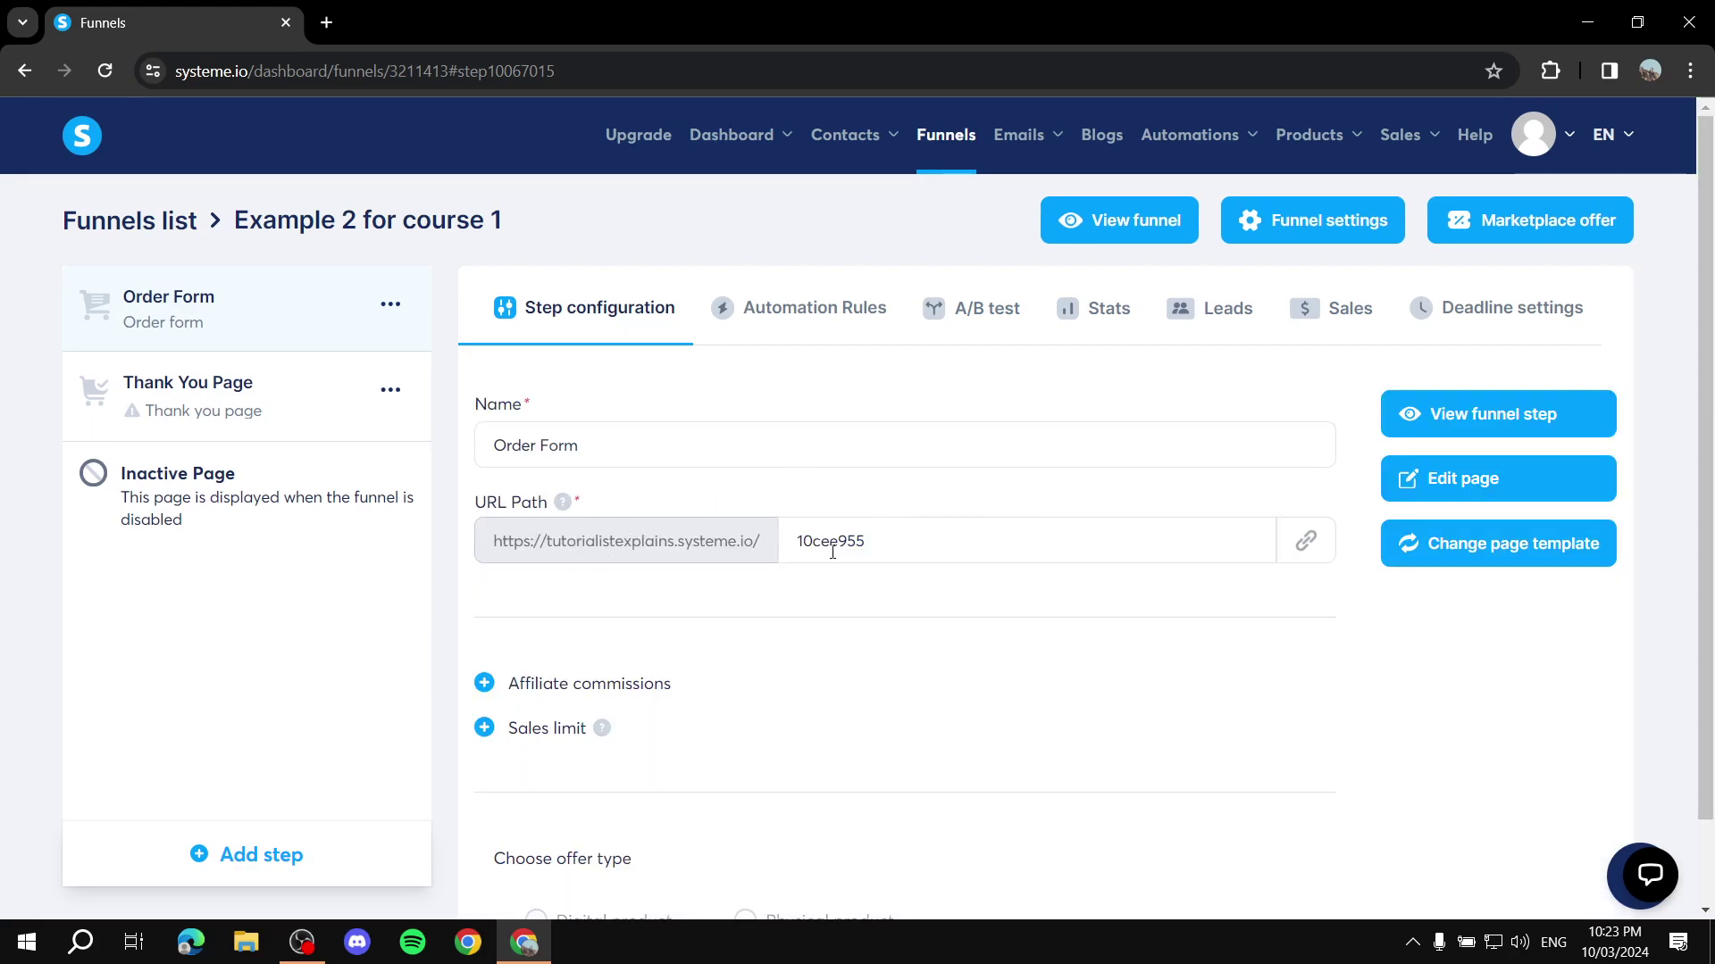
Step: Examine the Order Form step's configuration, including its name and URL path
scroll(756, 558, "down", 2)
scroll(755, 558, "up", 2)
triple_click(657, 446)
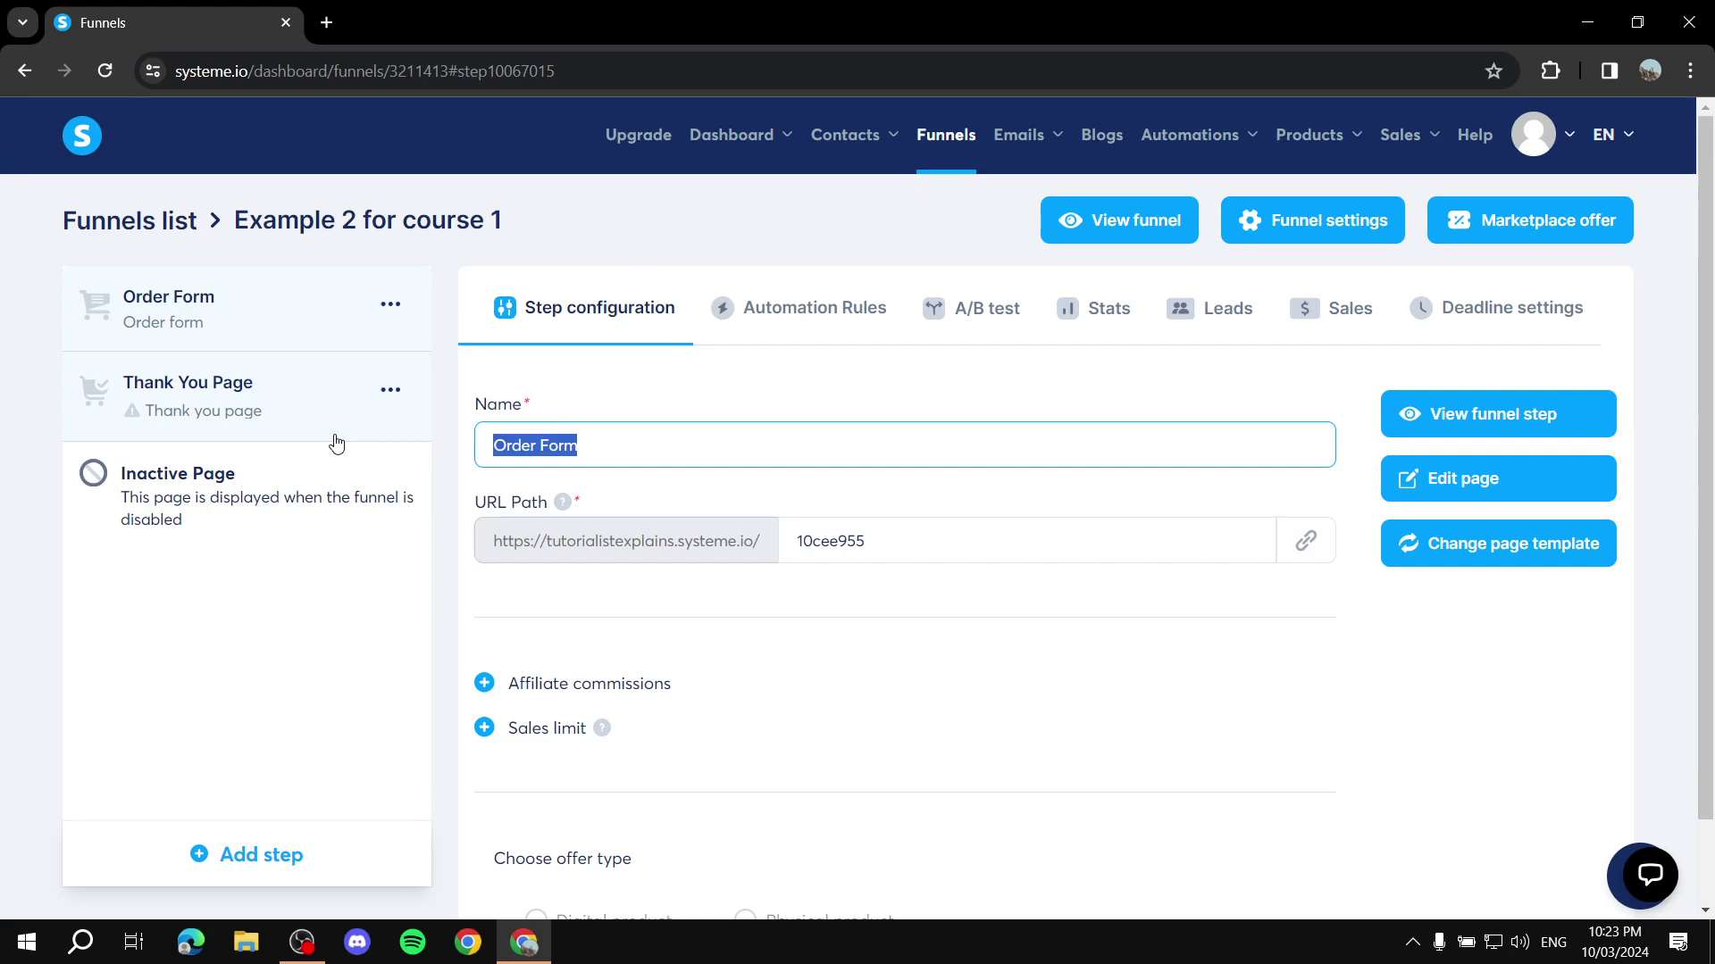
left_click(722, 360)
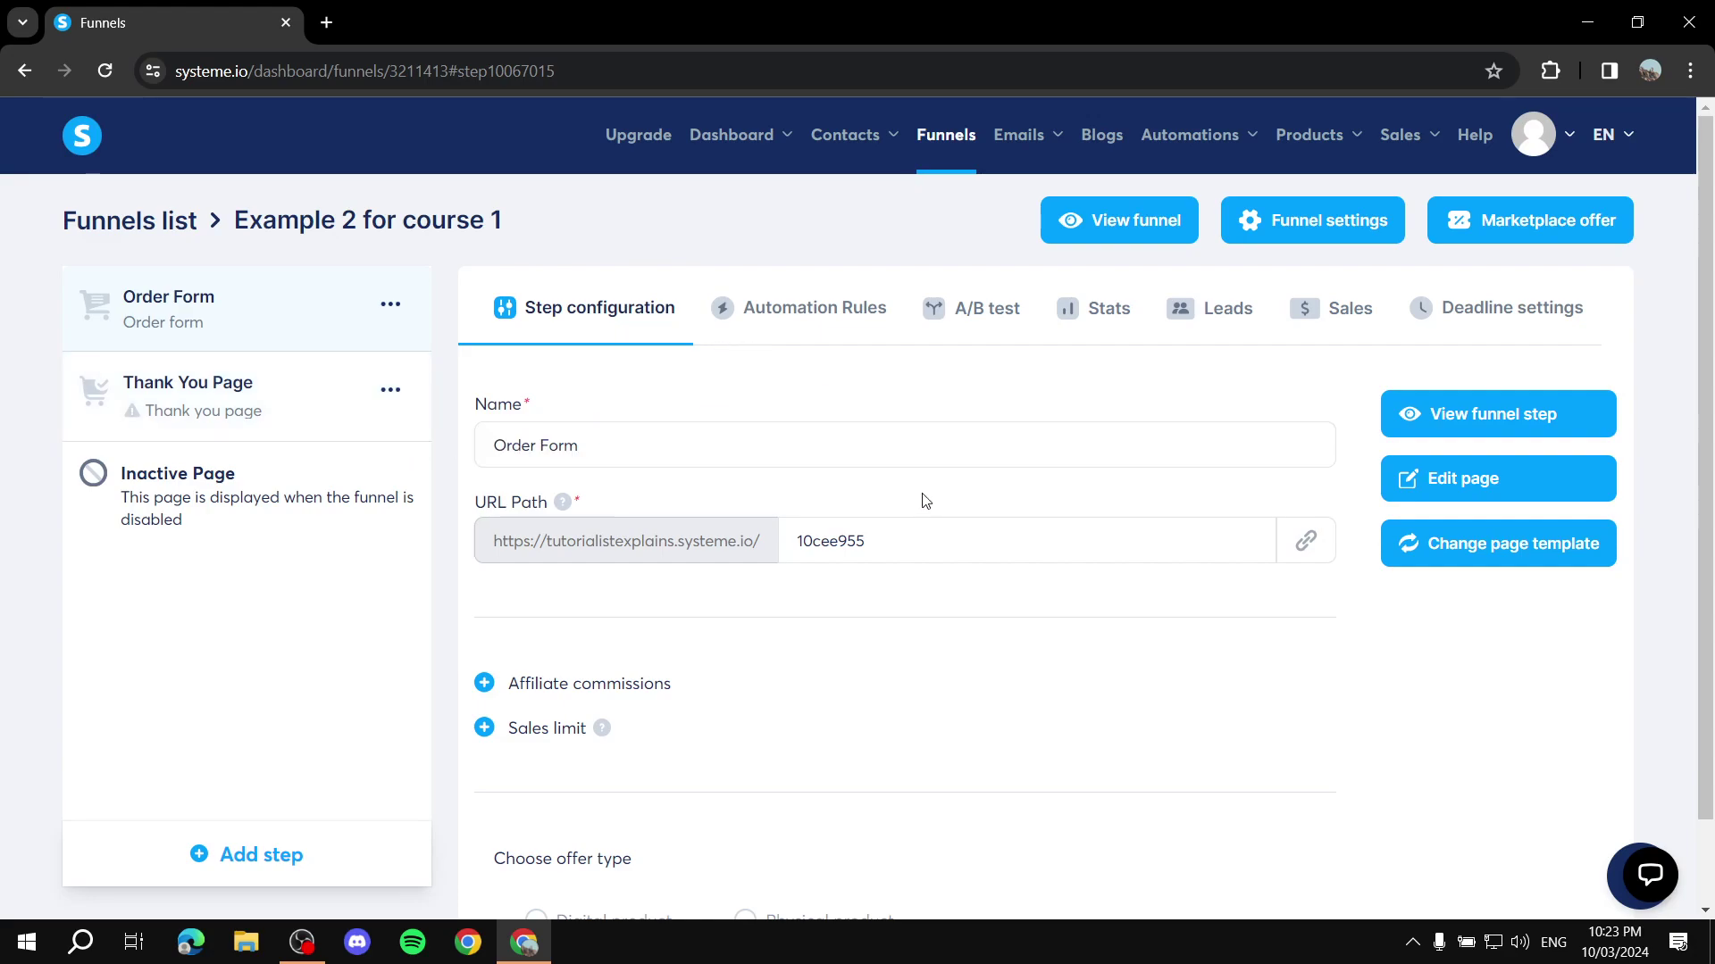
left_click_drag(885, 547, 747, 546)
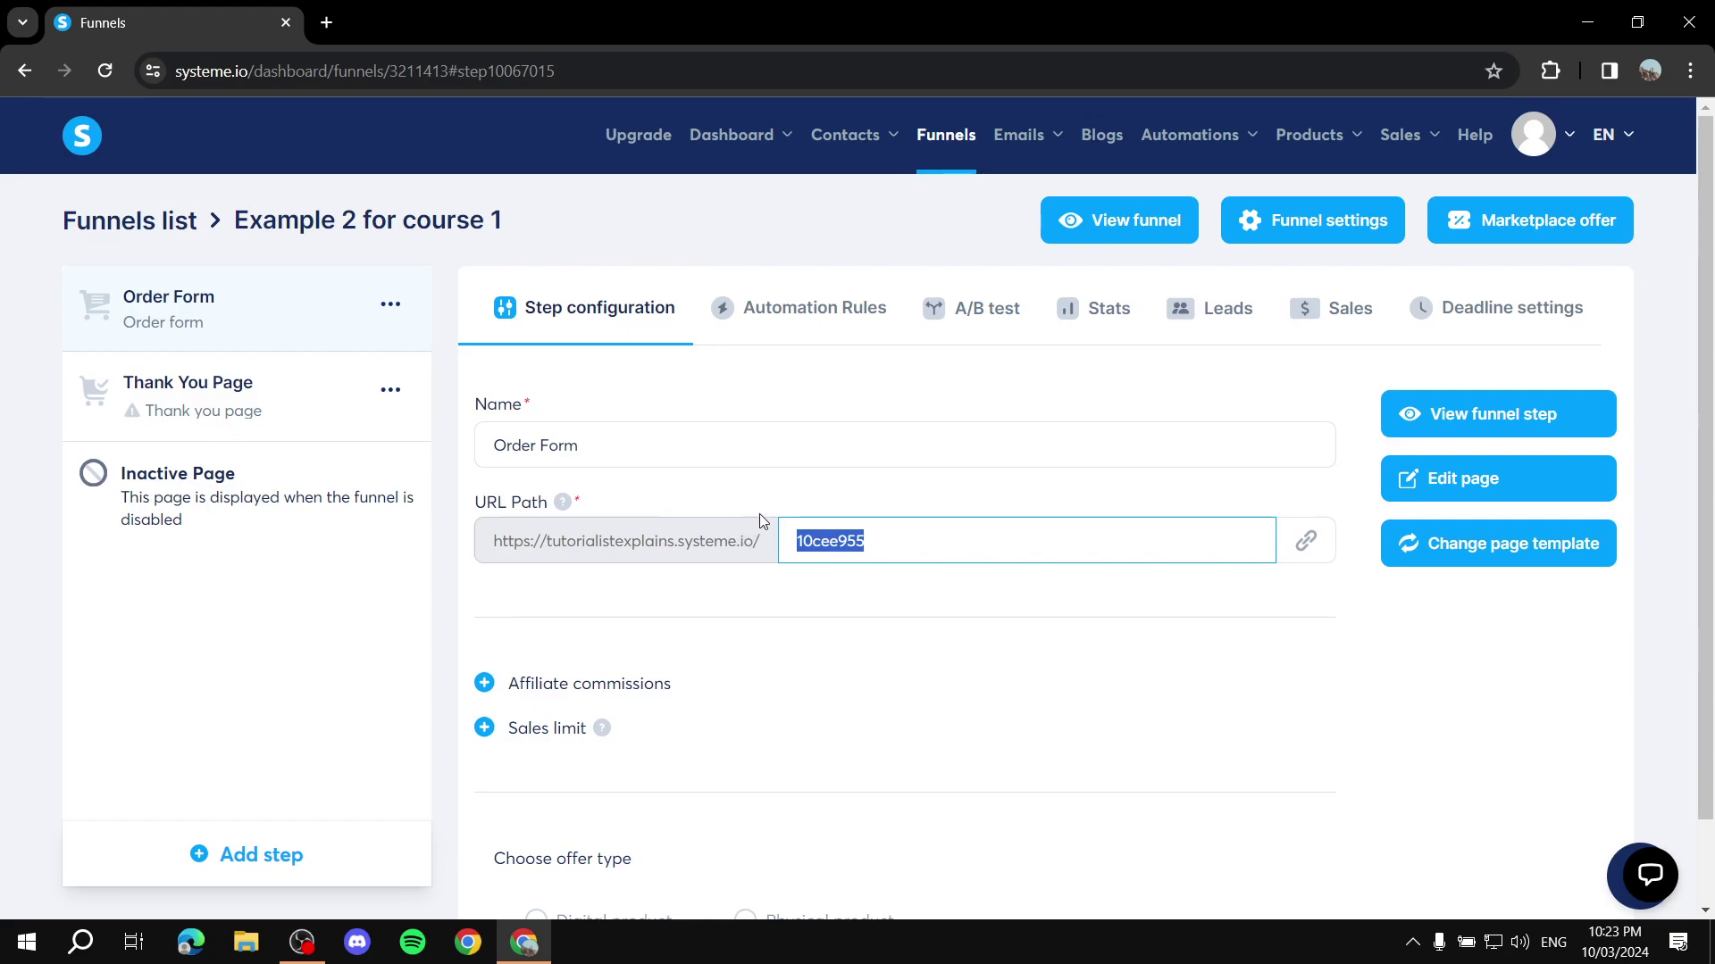
left_click(976, 478)
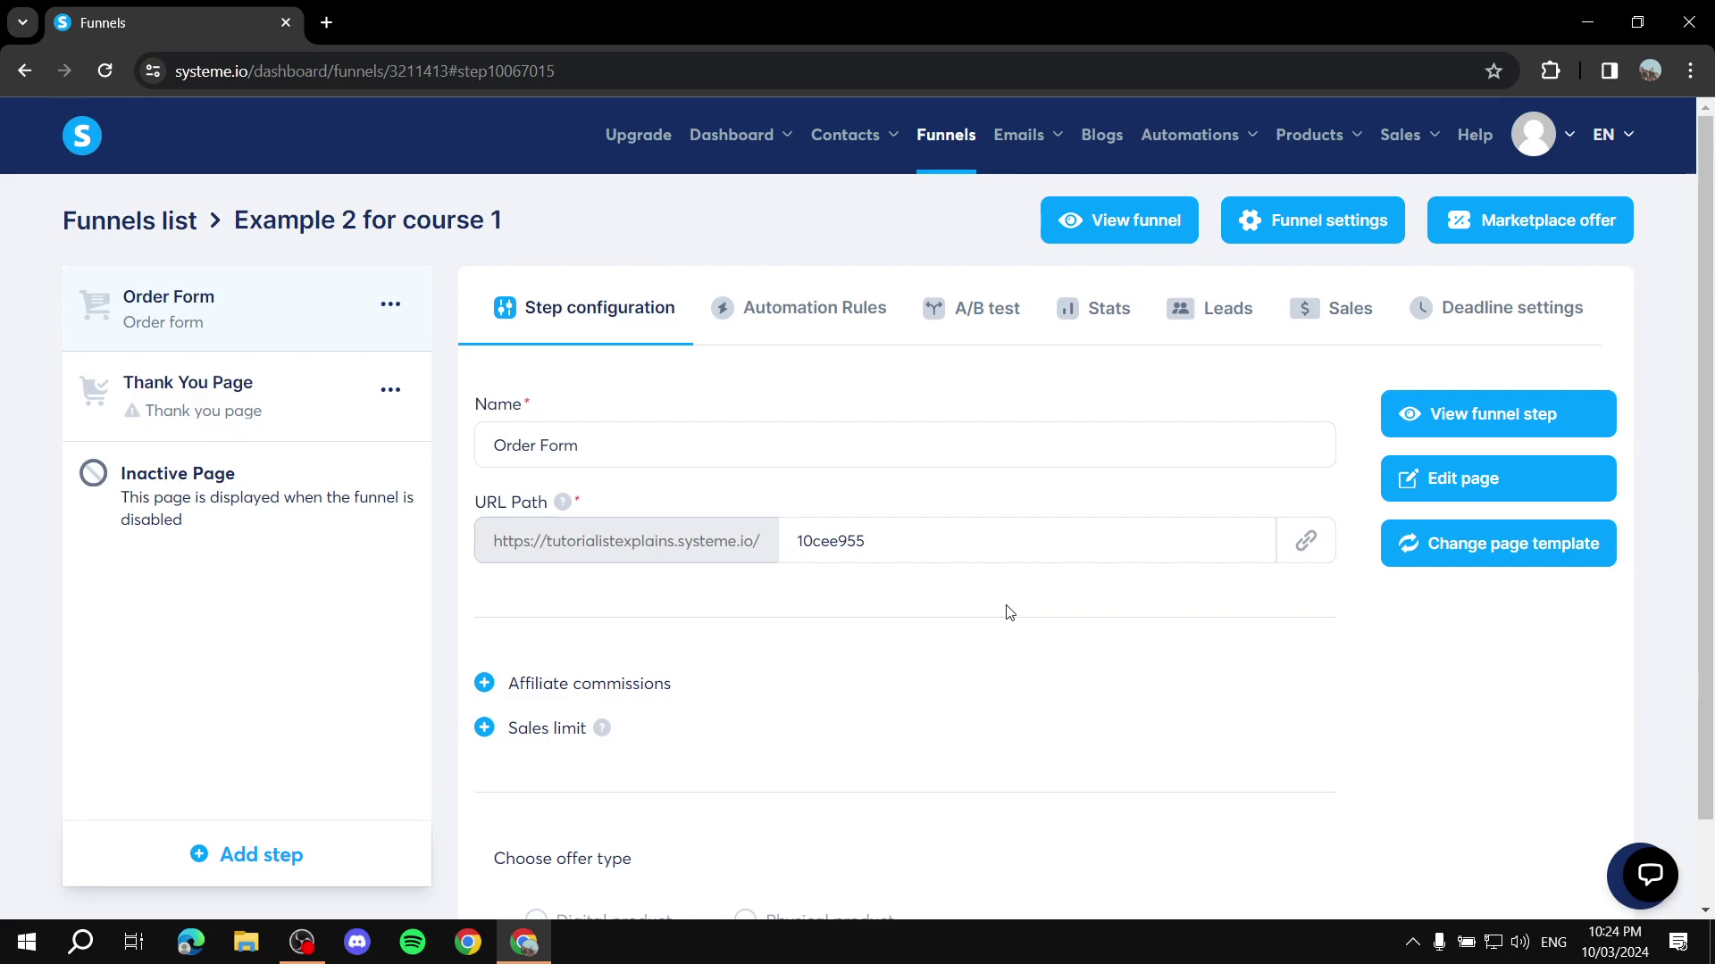
Step: Choose Digital product as the offer type for the Order Form step
scroll(893, 549, "down", 1)
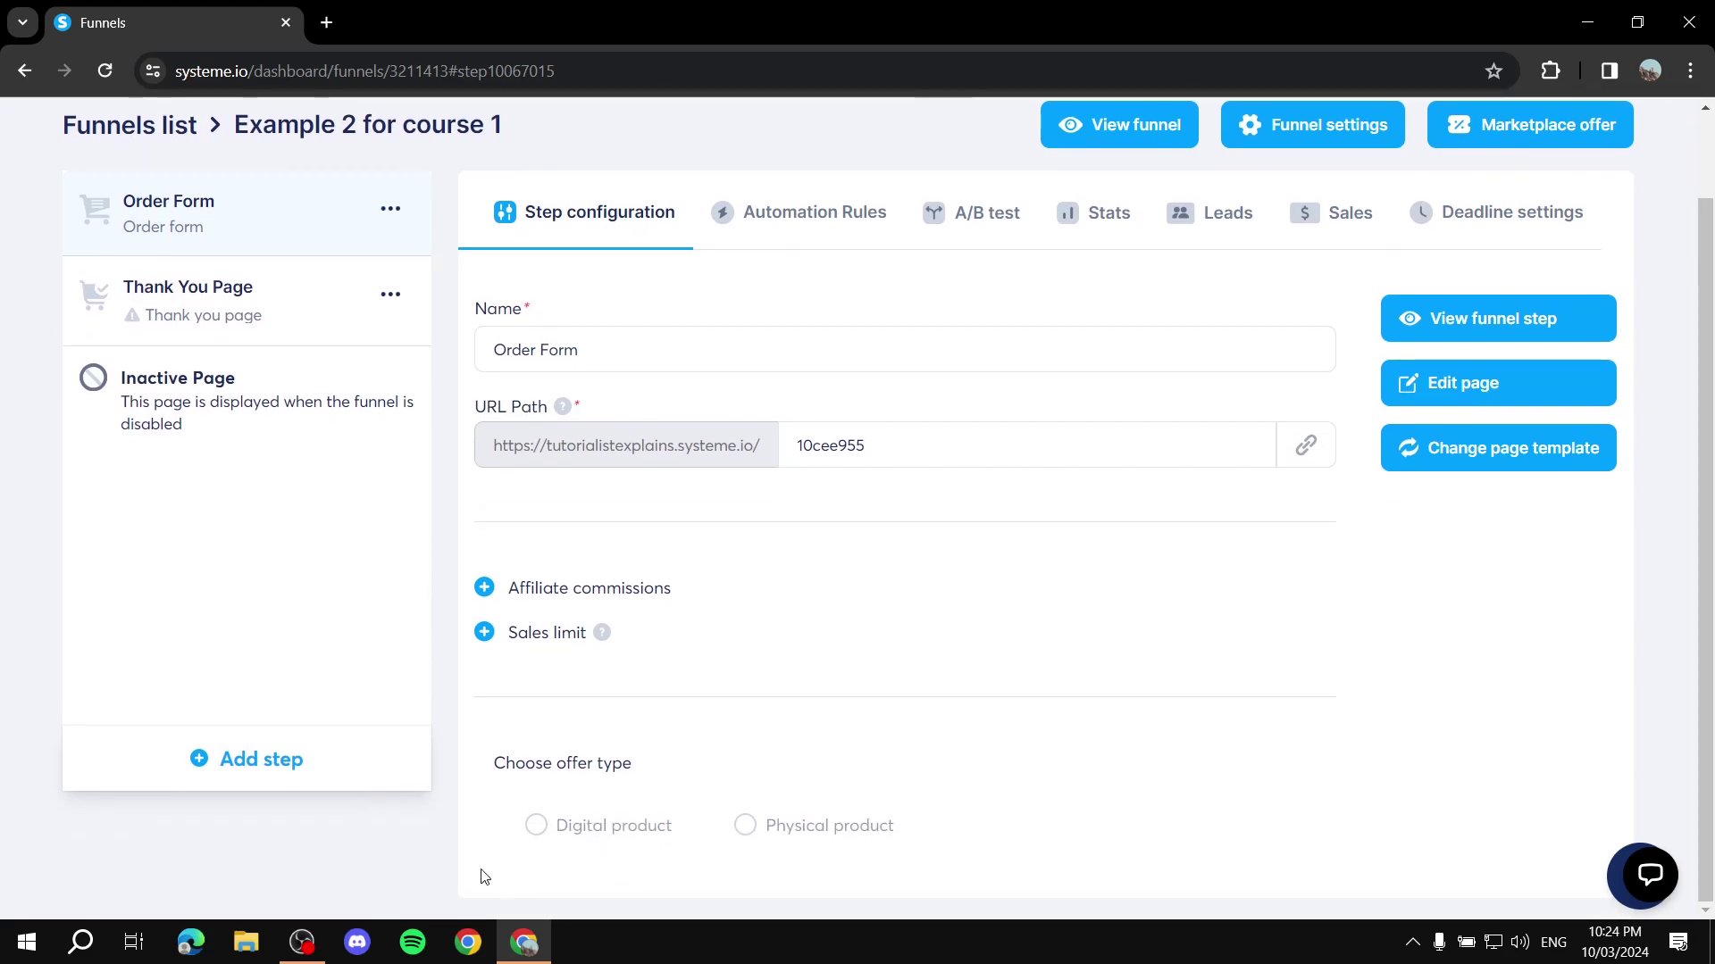
left_click_drag(505, 772, 693, 777)
left_click(700, 773)
scroll(563, 800, "up", 1)
scroll(677, 697, "down", 5)
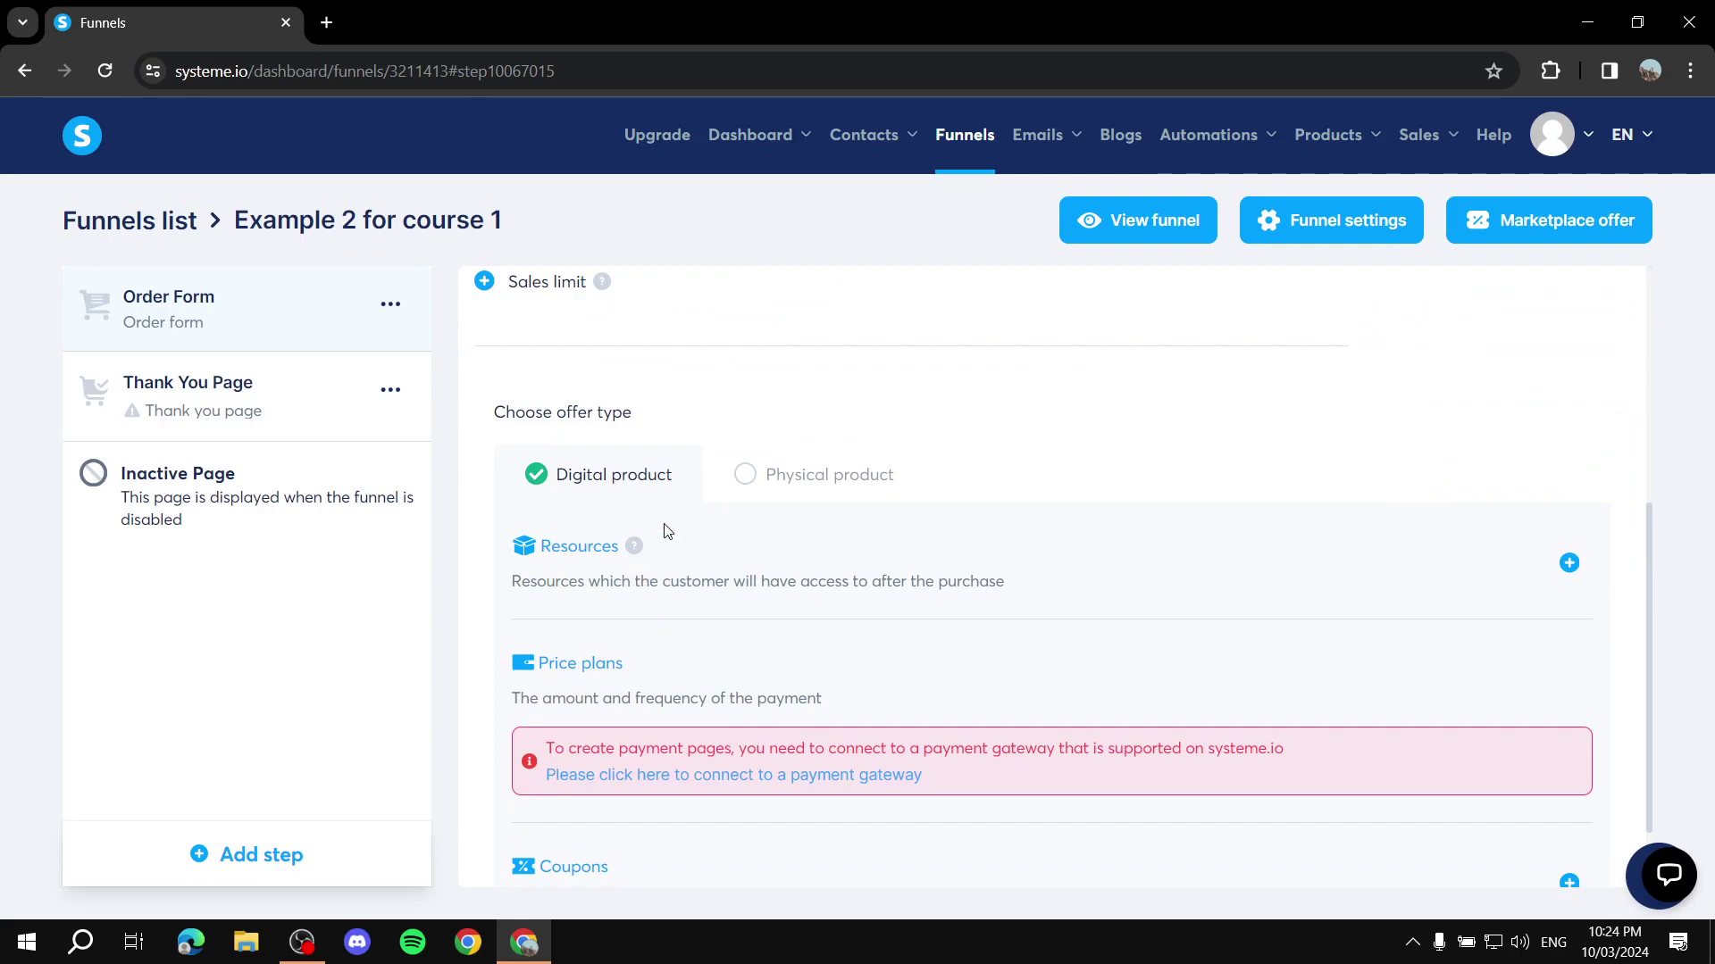
scroll(1053, 553, "down", 1)
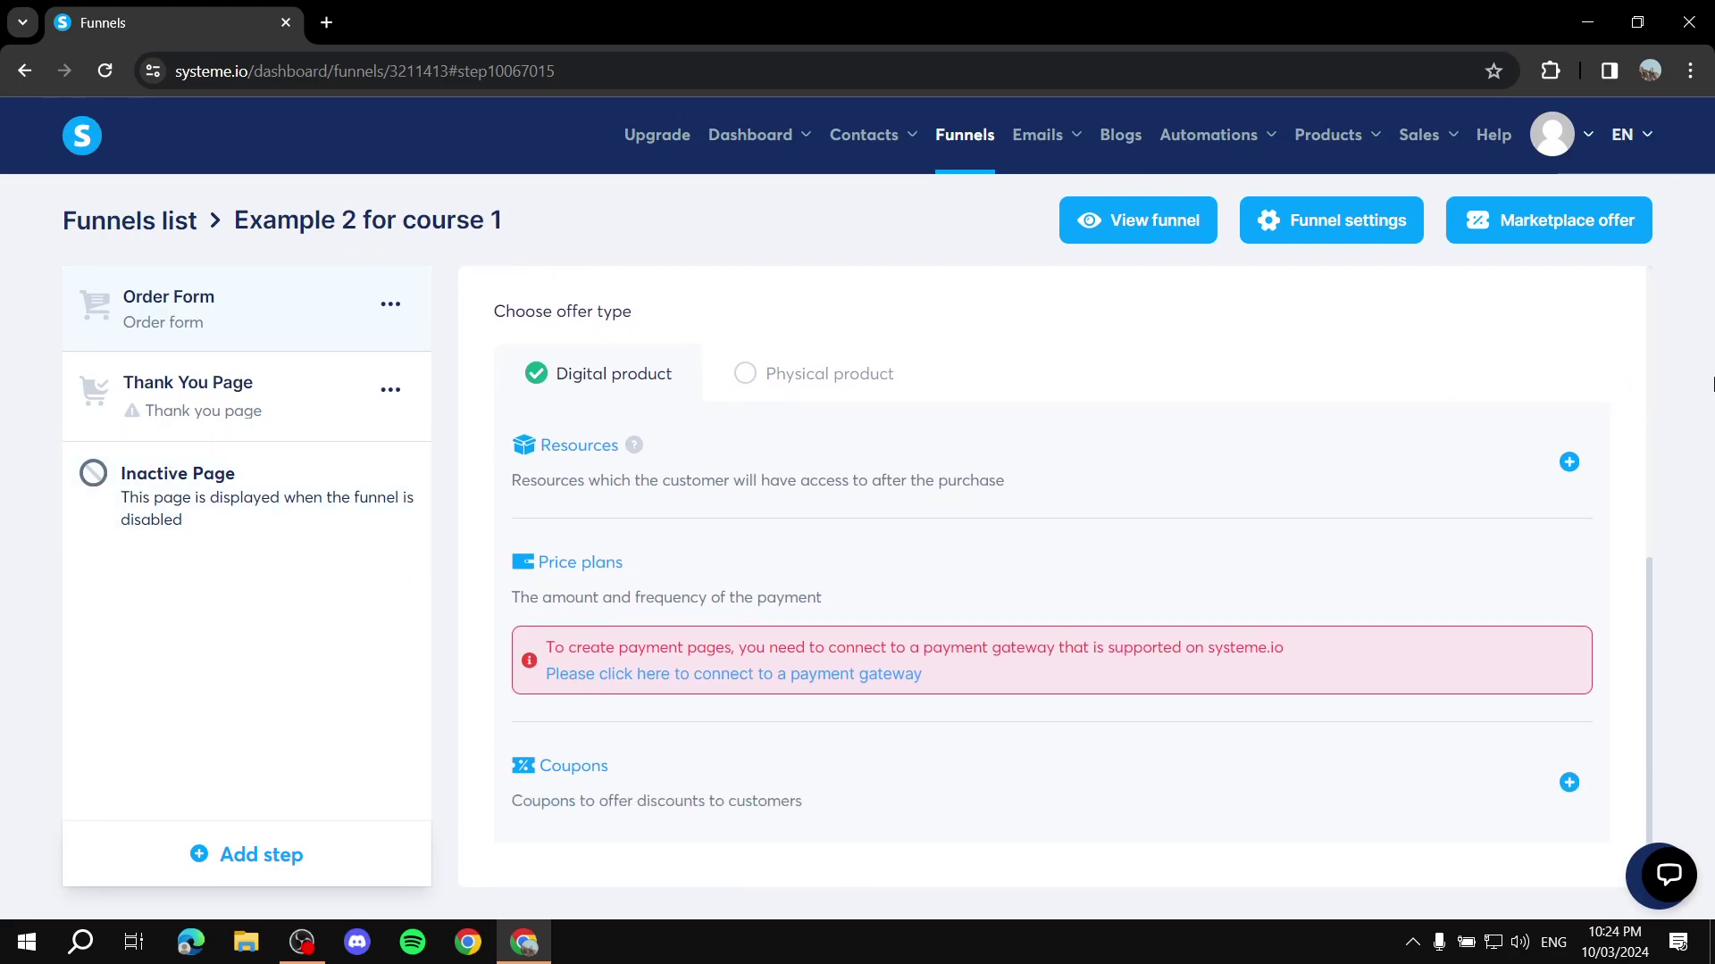
Step: Add a resource of type Courses to the digital product and choose Example Course for it
left_click(1569, 462)
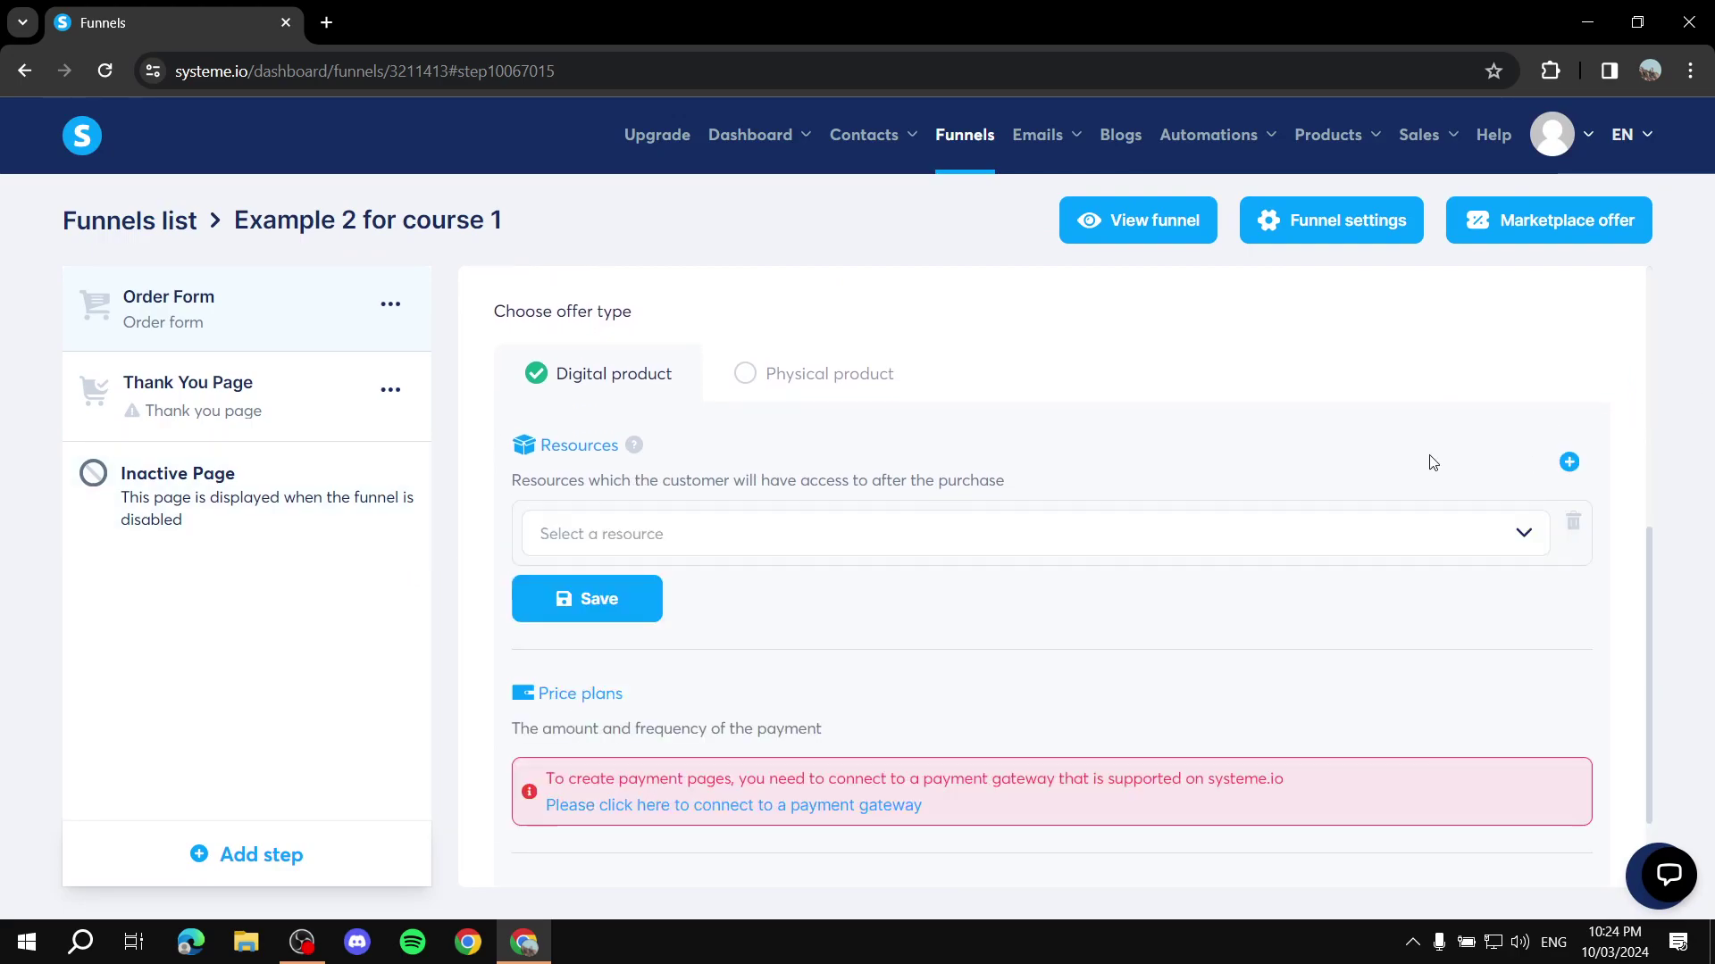
left_click(705, 540)
left_click(701, 536)
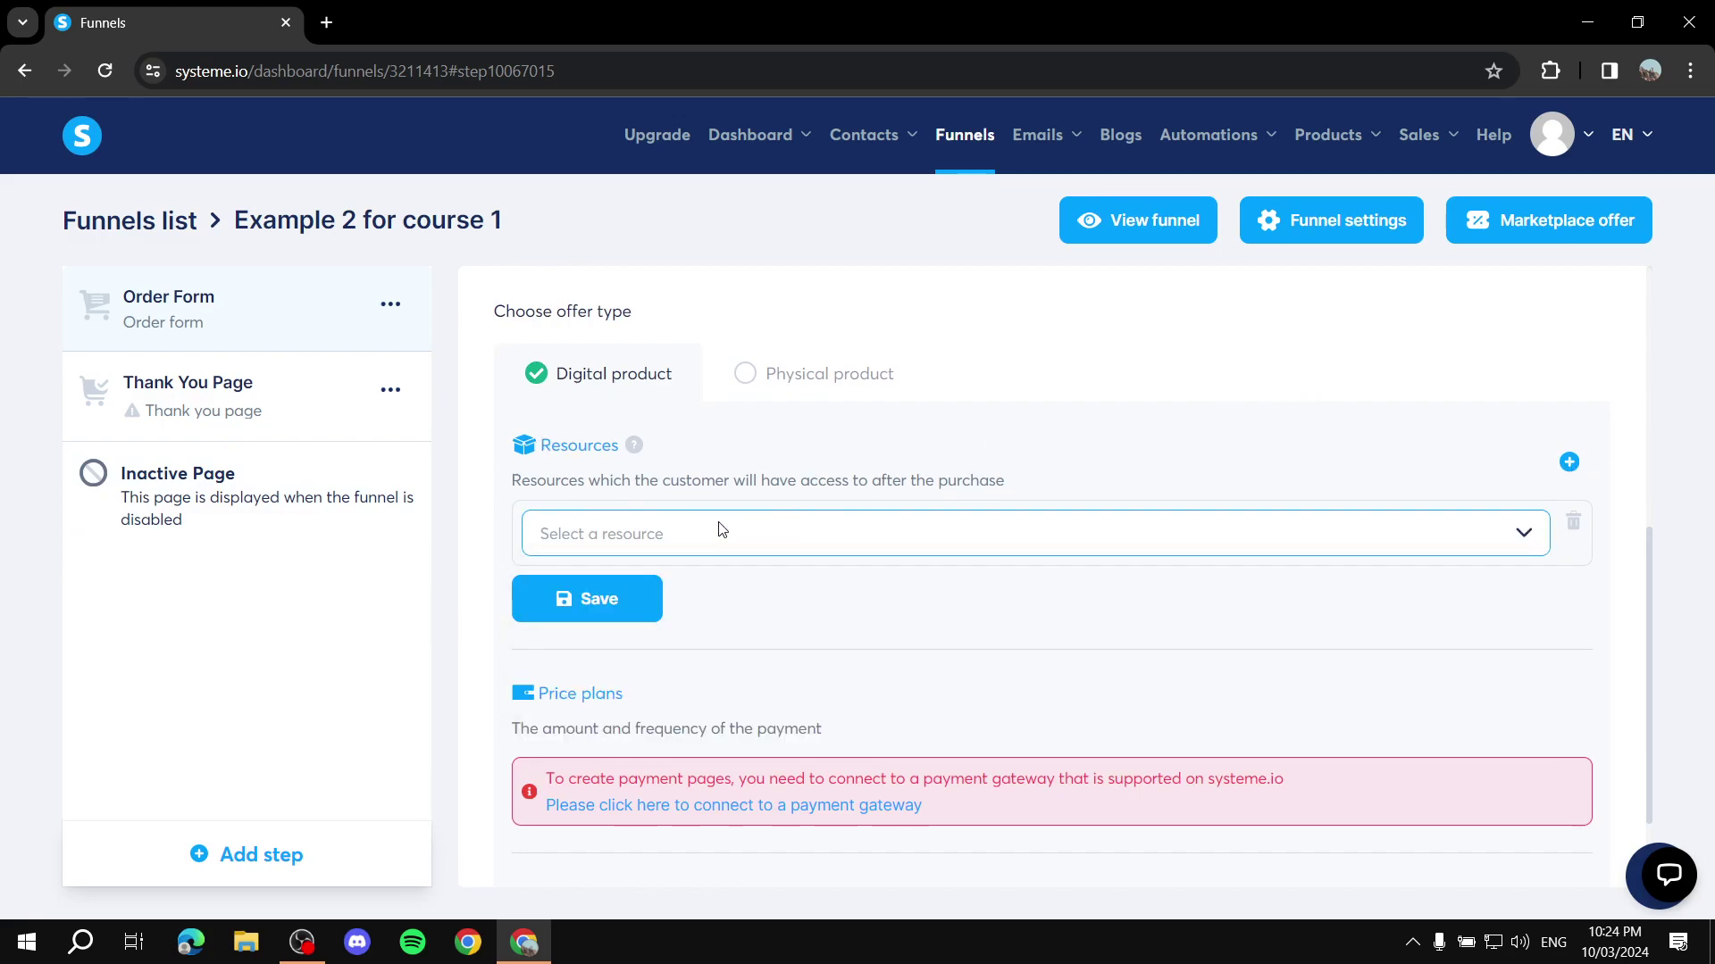
left_click(1155, 540)
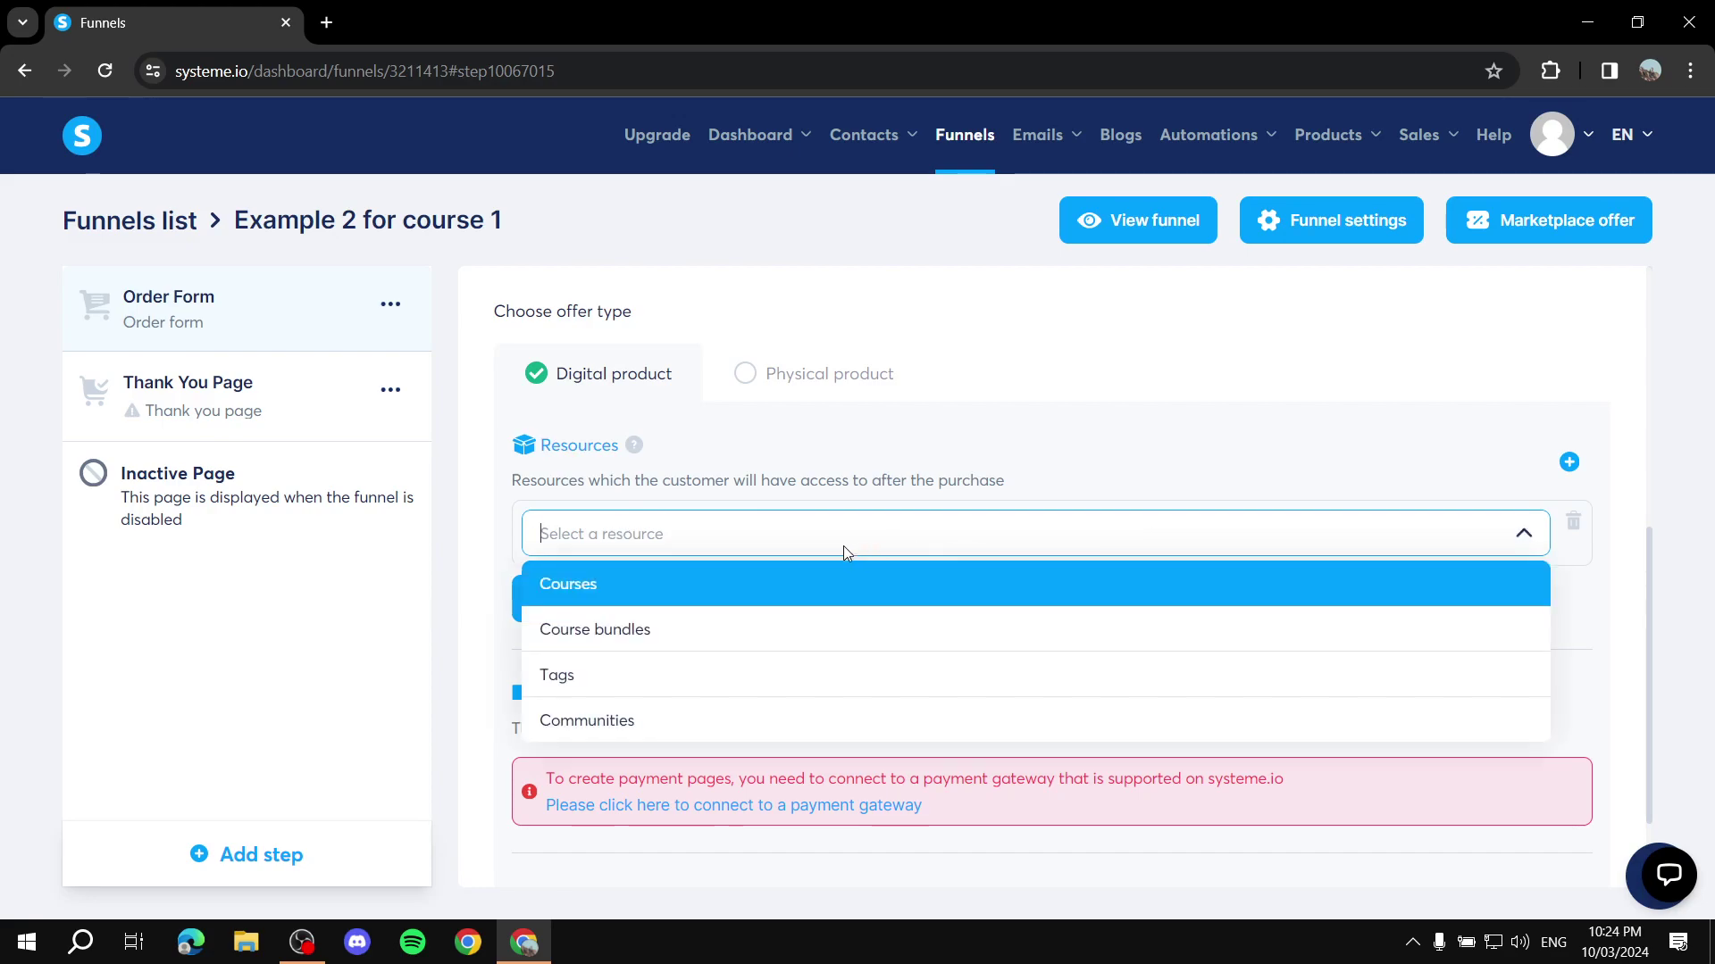
left_click(801, 582)
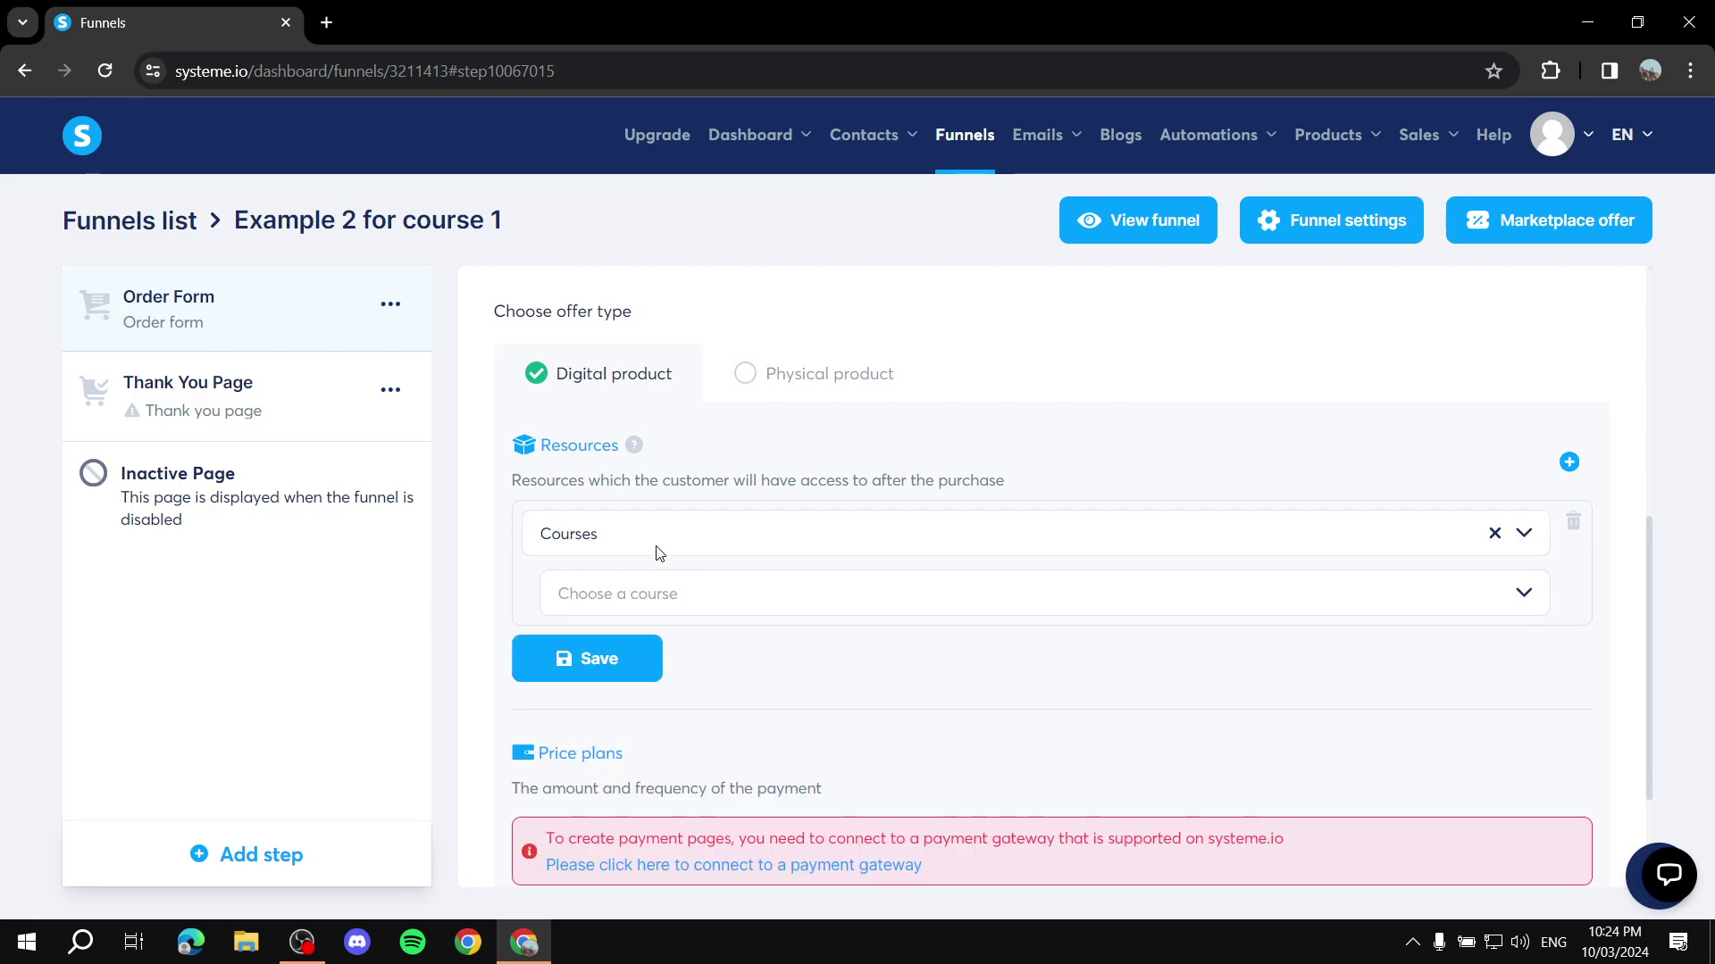
left_click(716, 596)
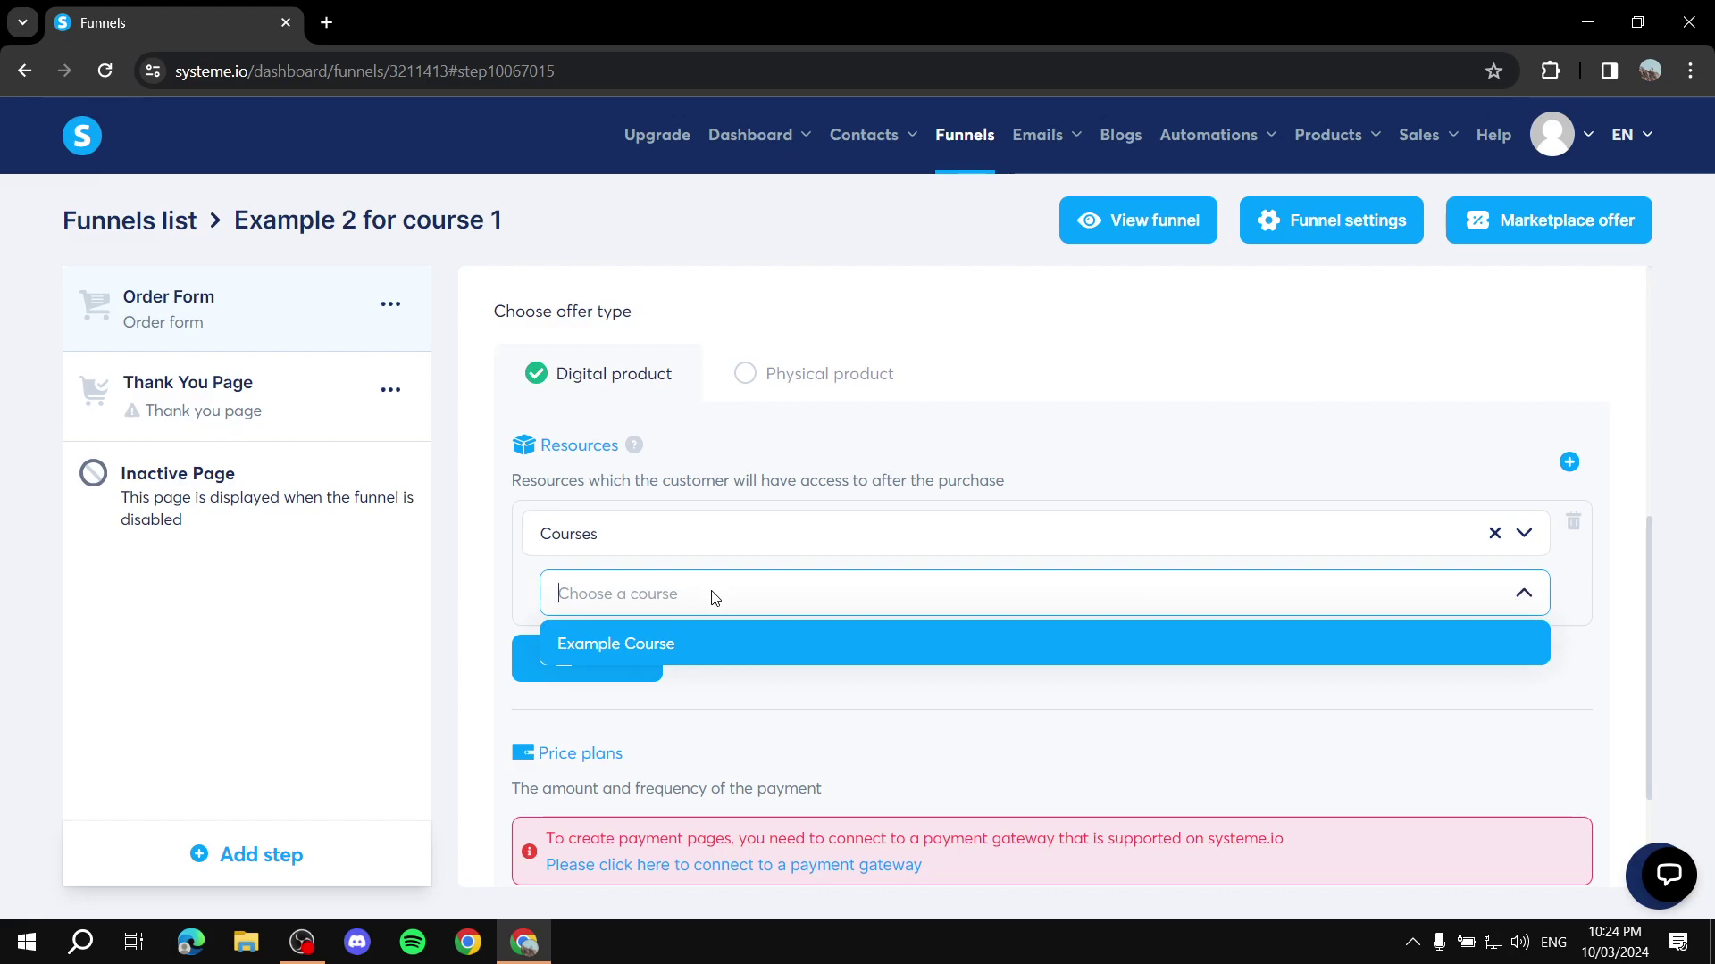
left_click(804, 650)
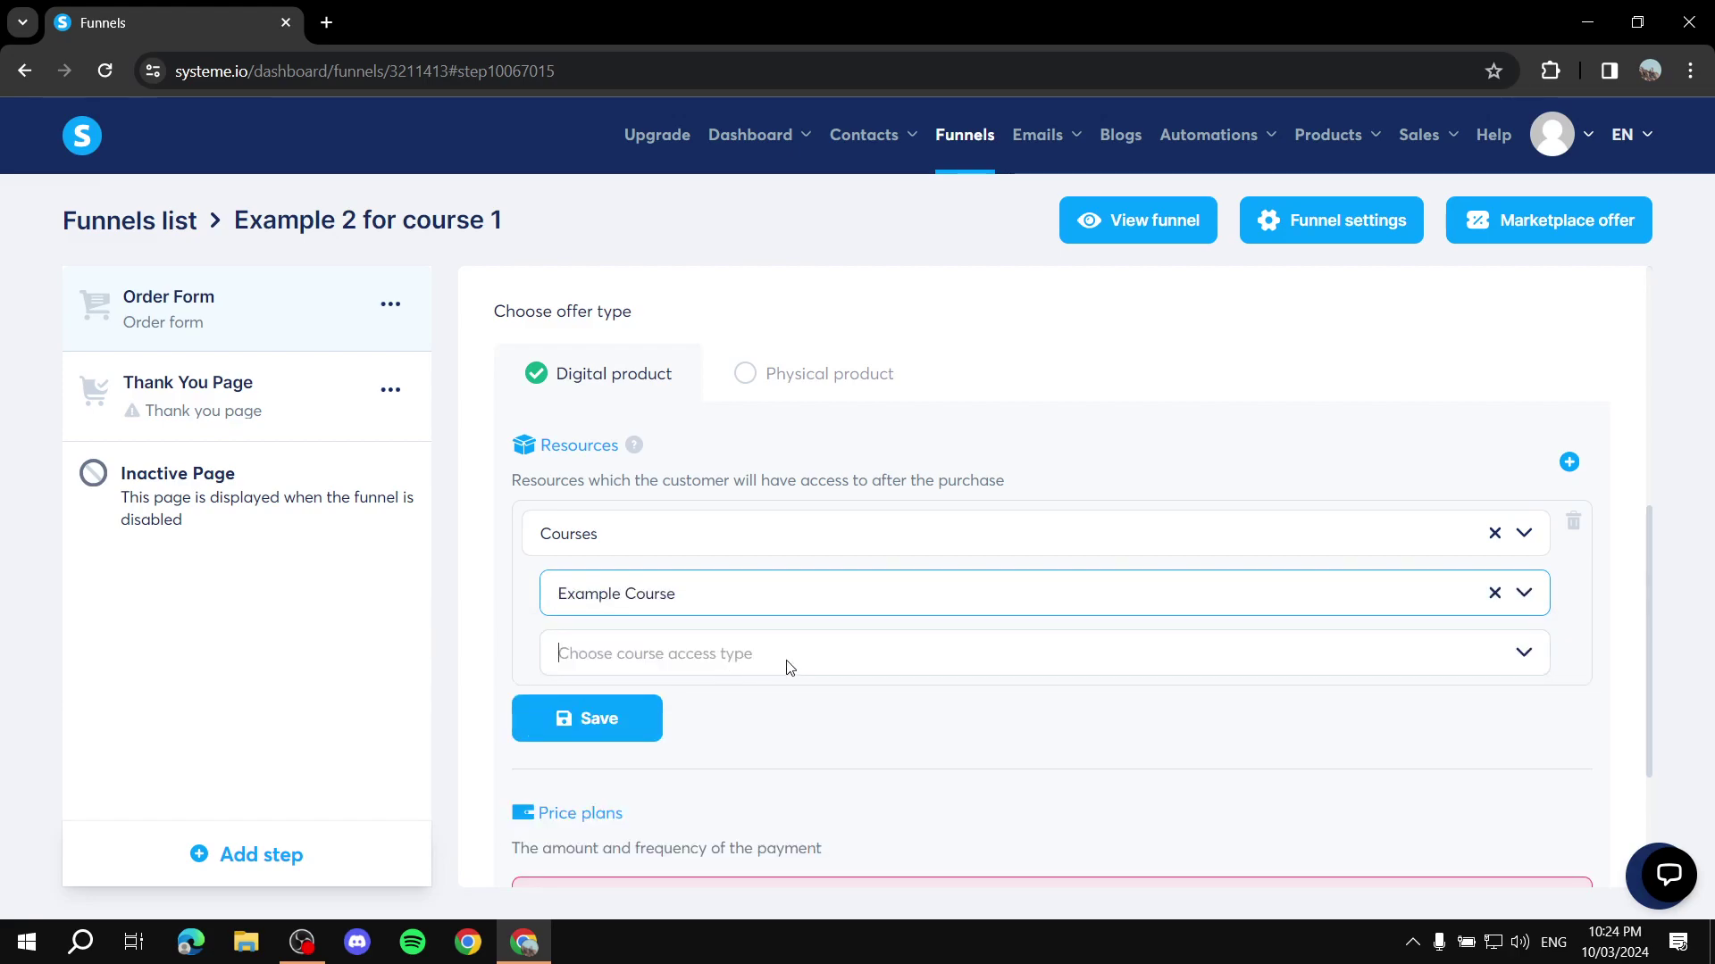
Step: Set the course access type to Full access and save the resource
left_click(781, 665)
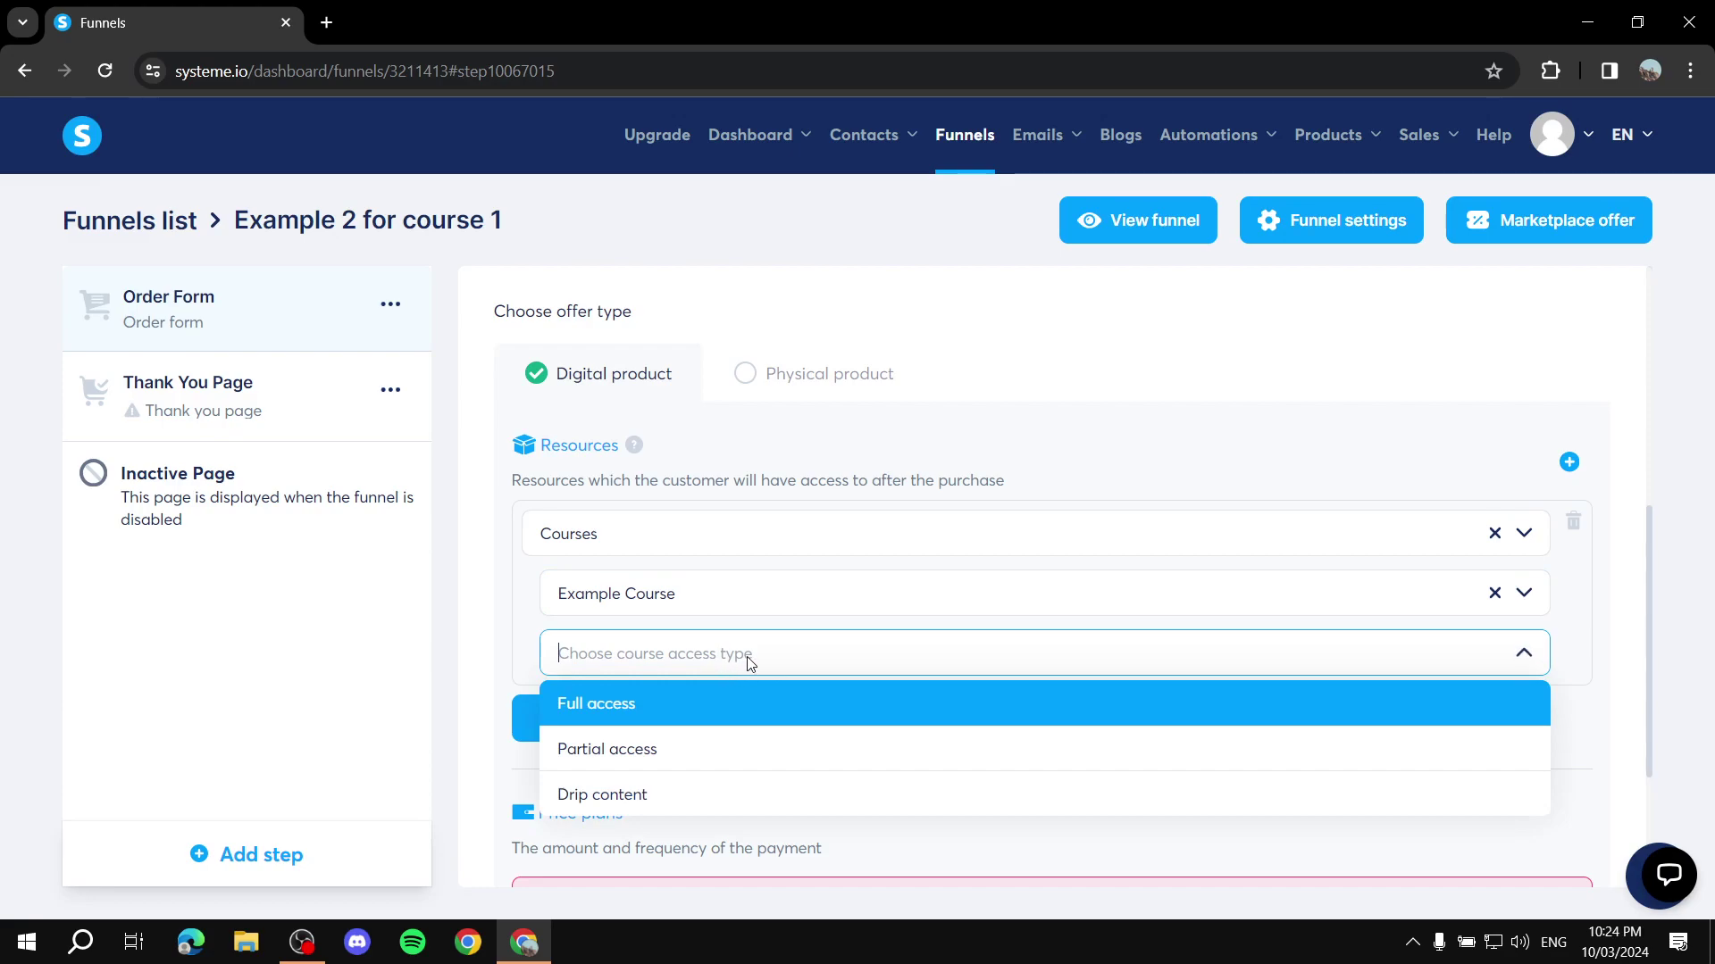
left_click(696, 701)
scroll(714, 647, "down", 3)
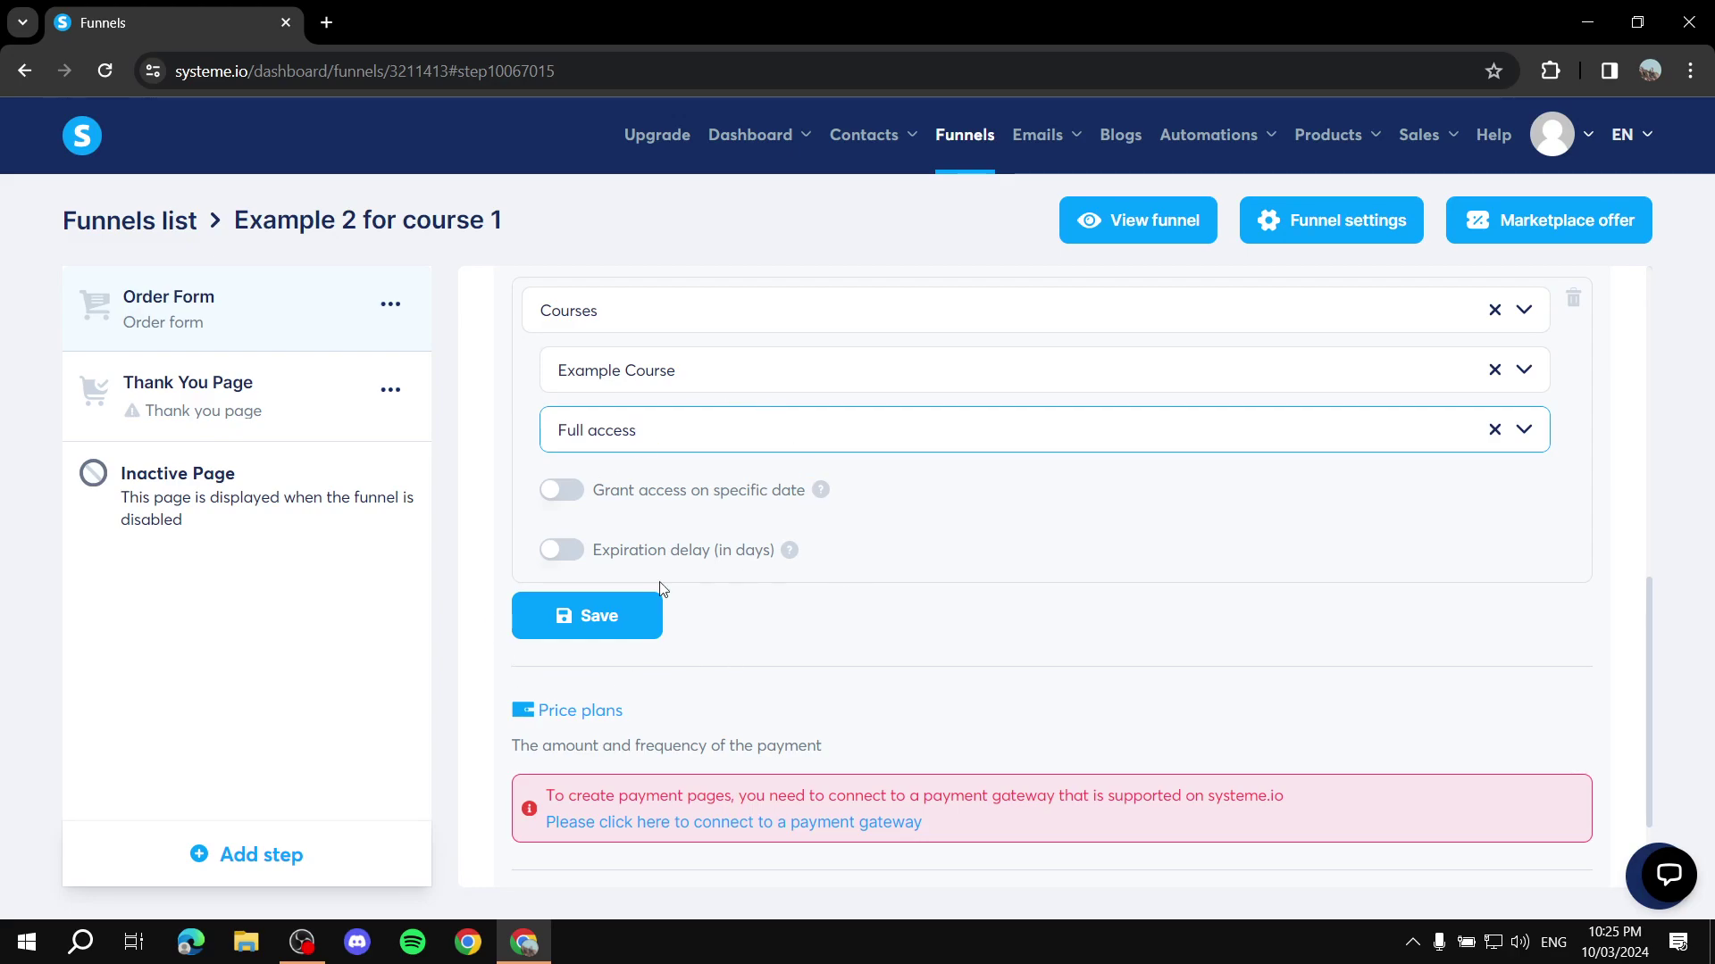
left_click(594, 625)
left_click(594, 616)
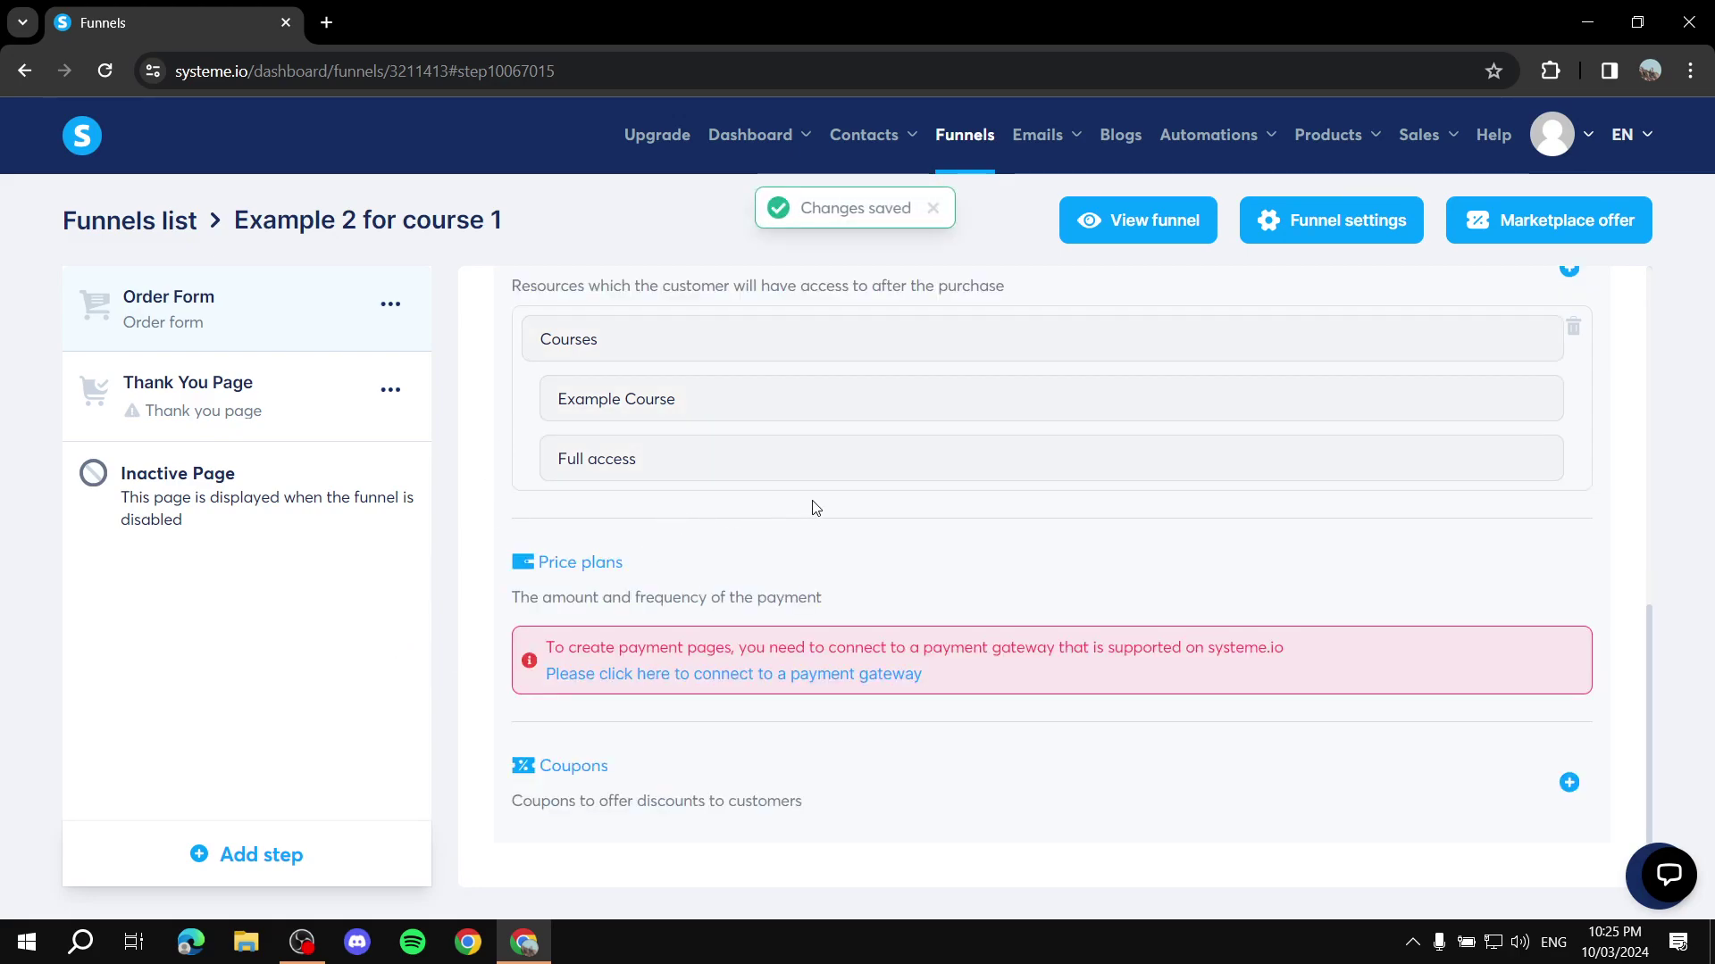
Step: Open the Order Form page in the editor, examine its layout and the tax number field's settings, and exit back to the funnel
scroll(815, 533, "up", 10)
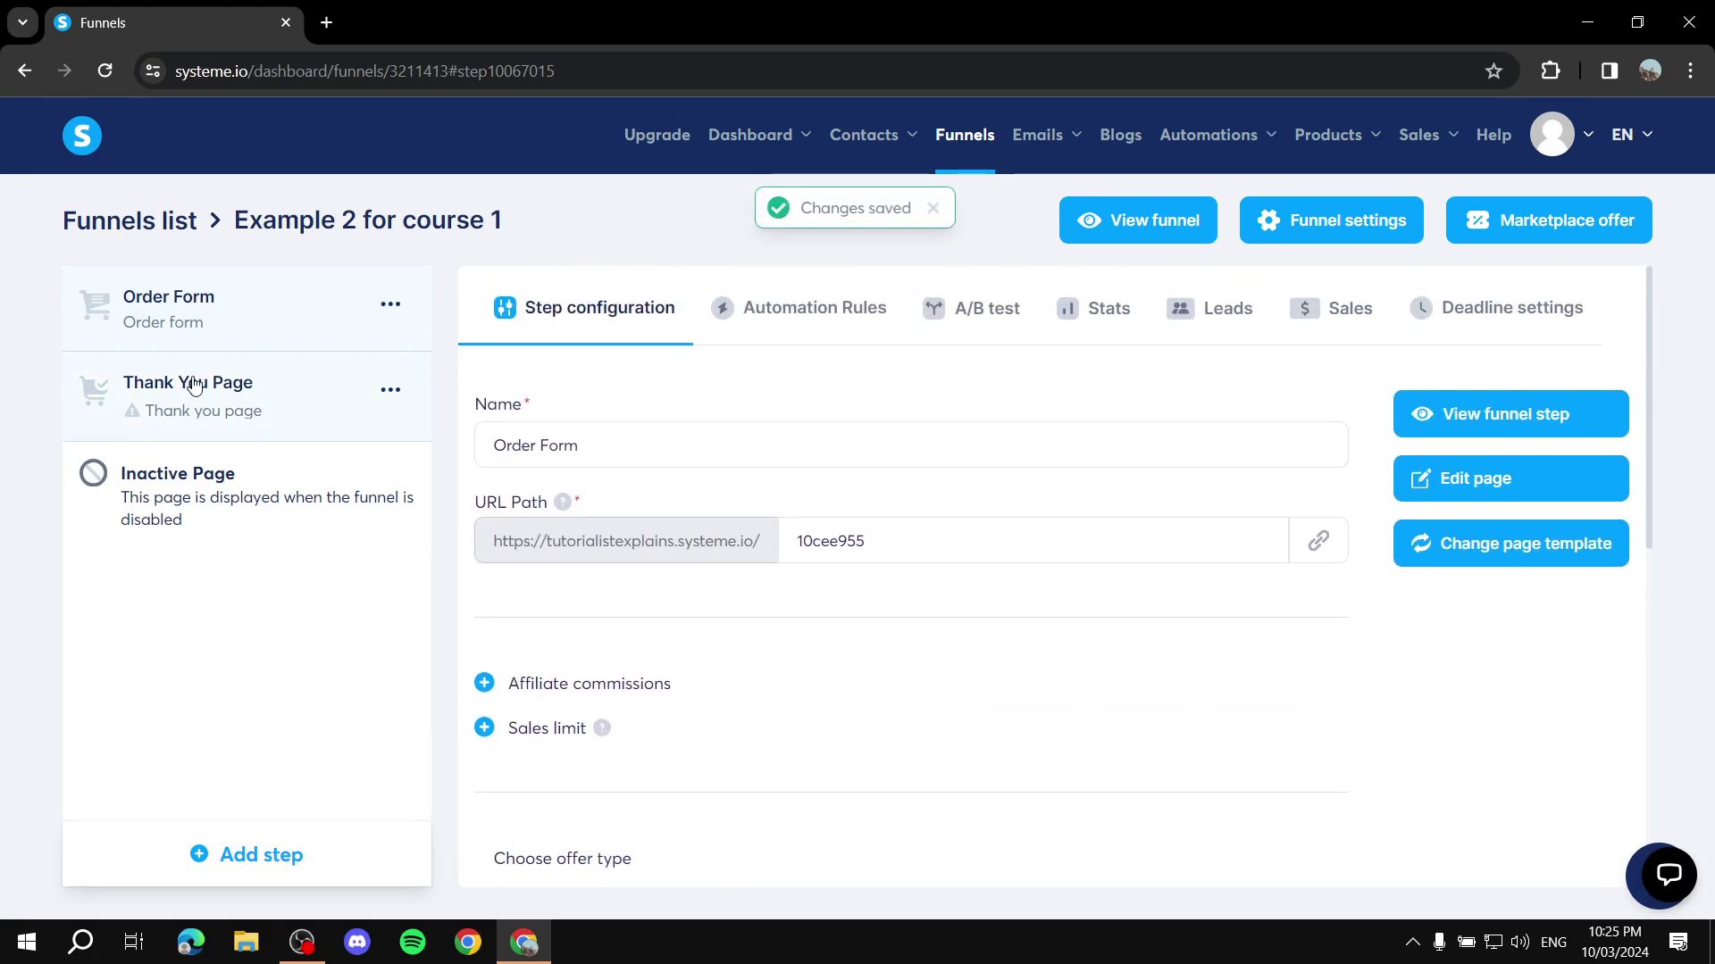
left_click(1542, 497)
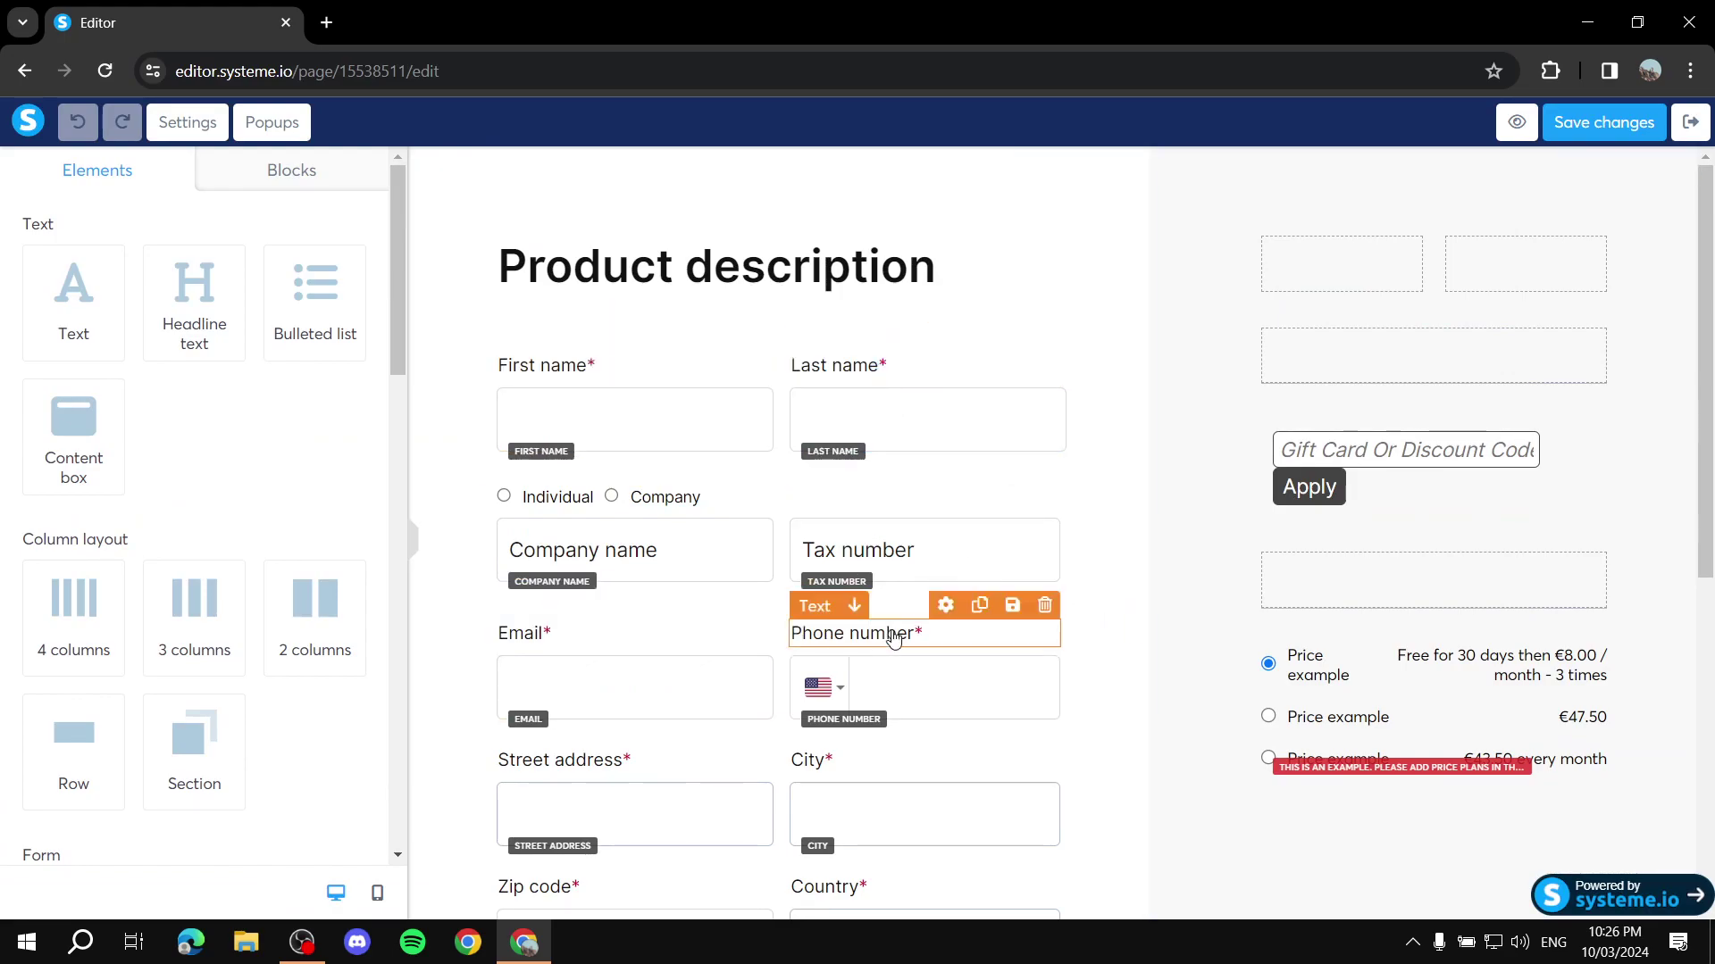
scroll(894, 636, "down", 7)
scroll(1160, 616, "up", 2)
scroll(1167, 616, "up", 5)
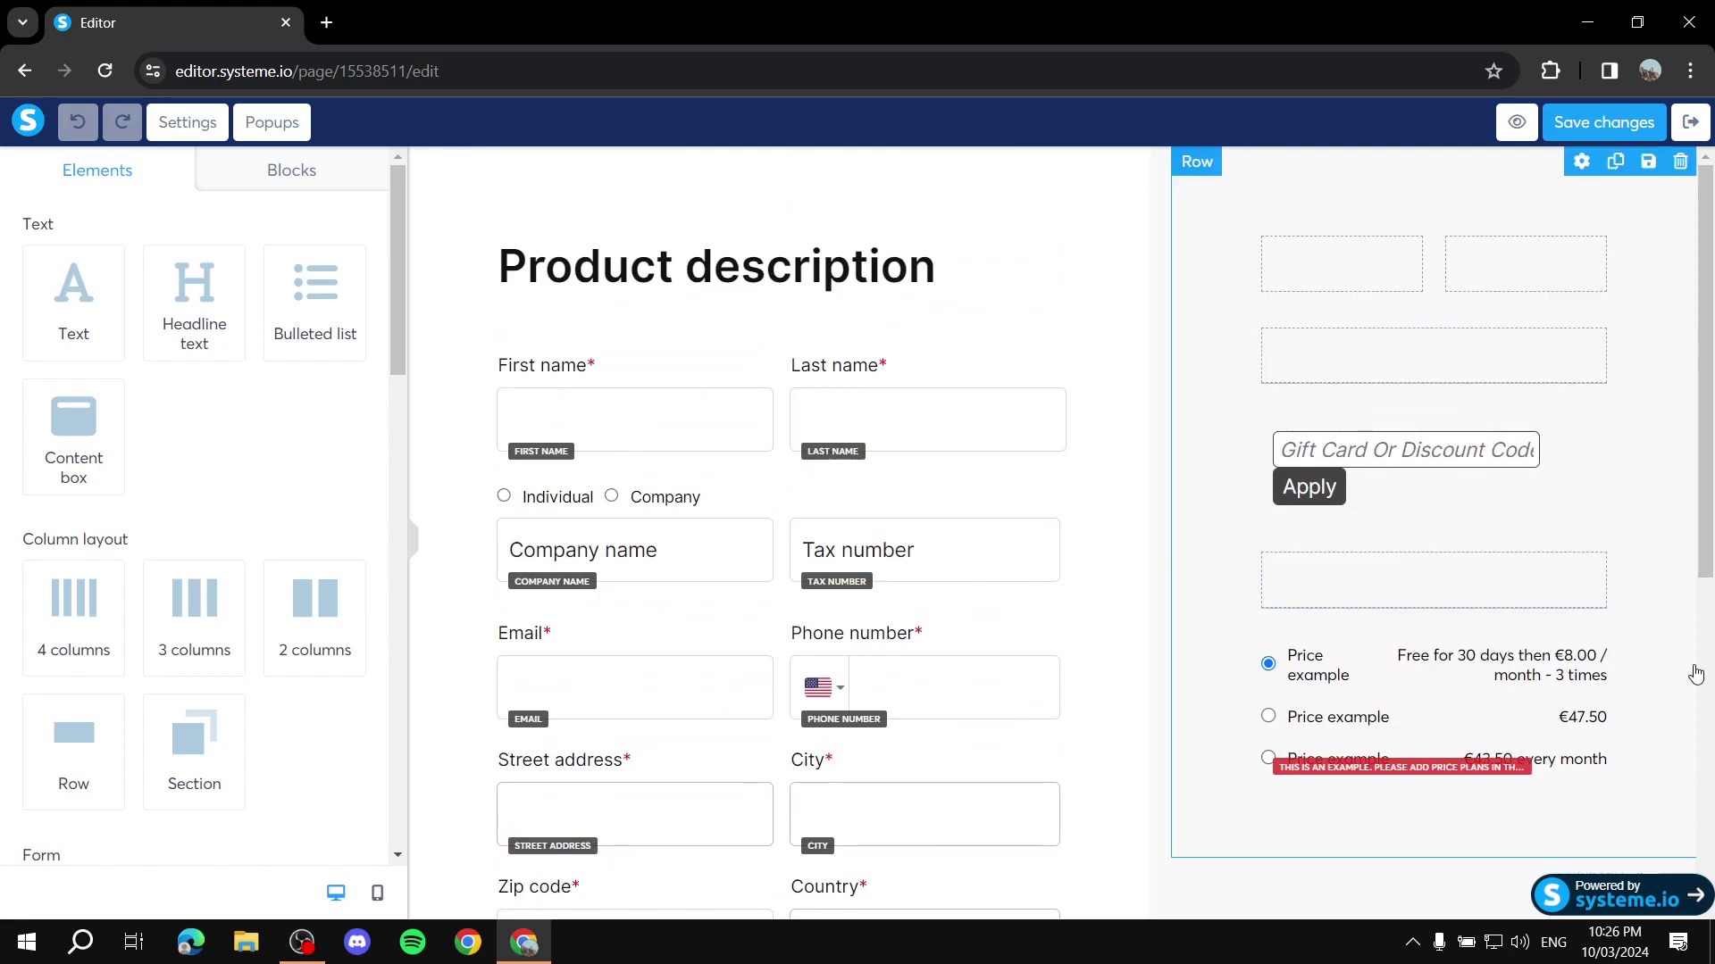
left_click(932, 554)
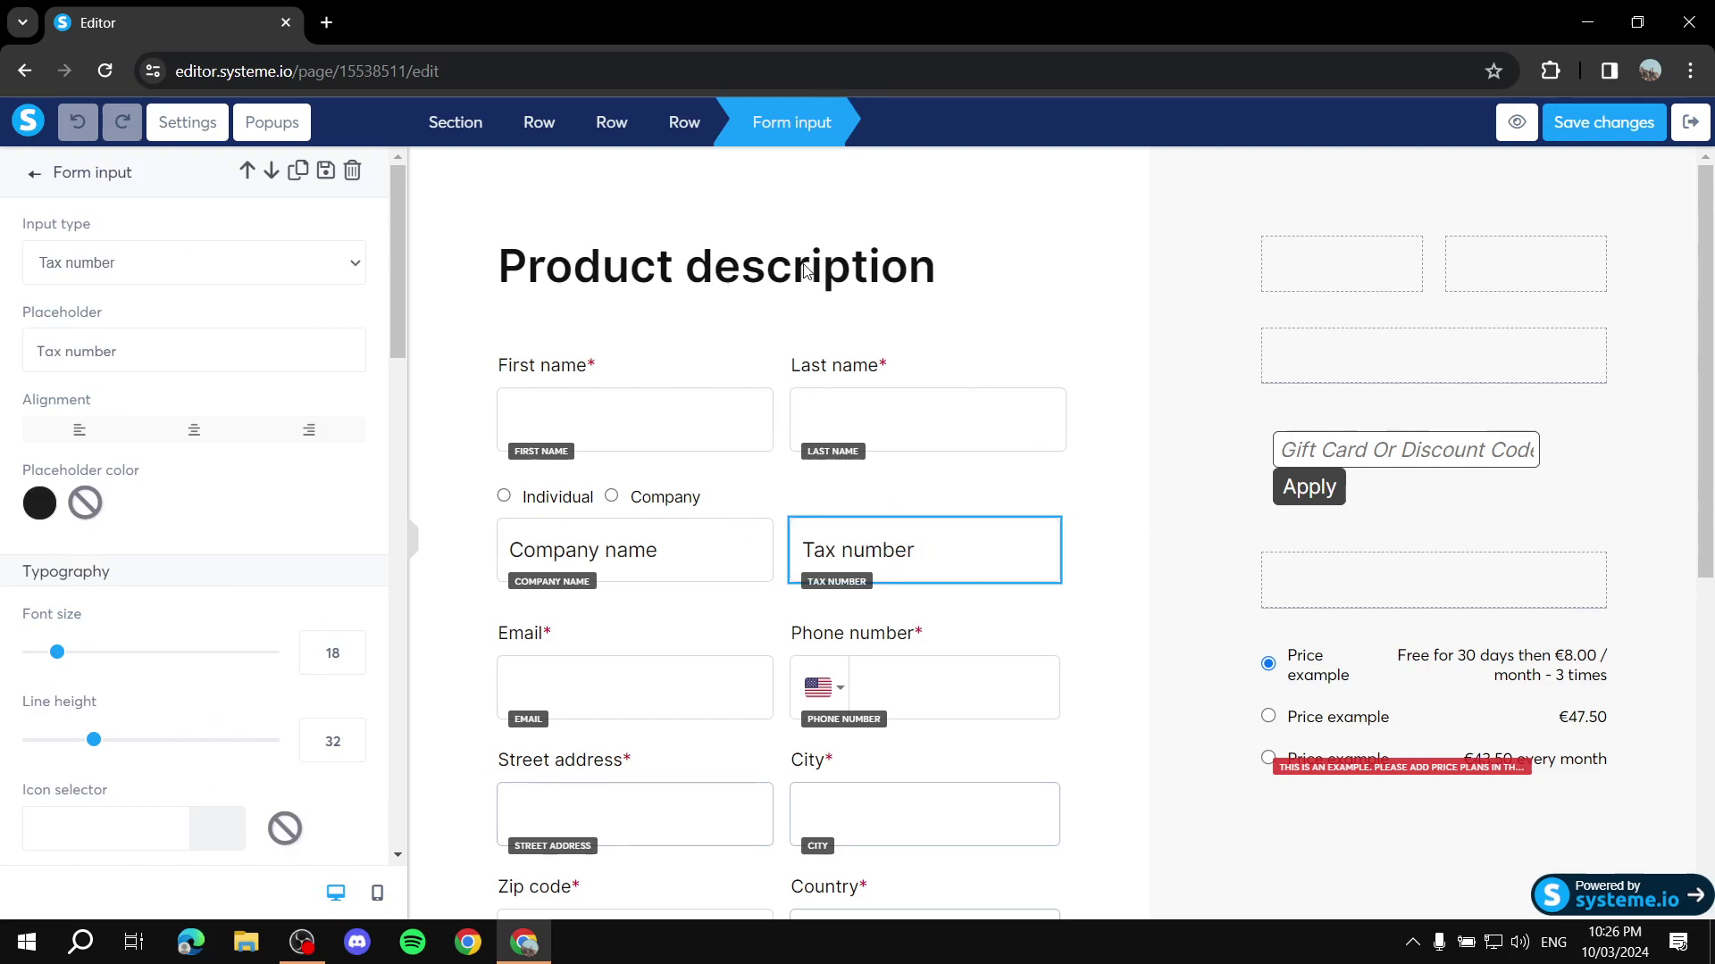
left_click(31, 175)
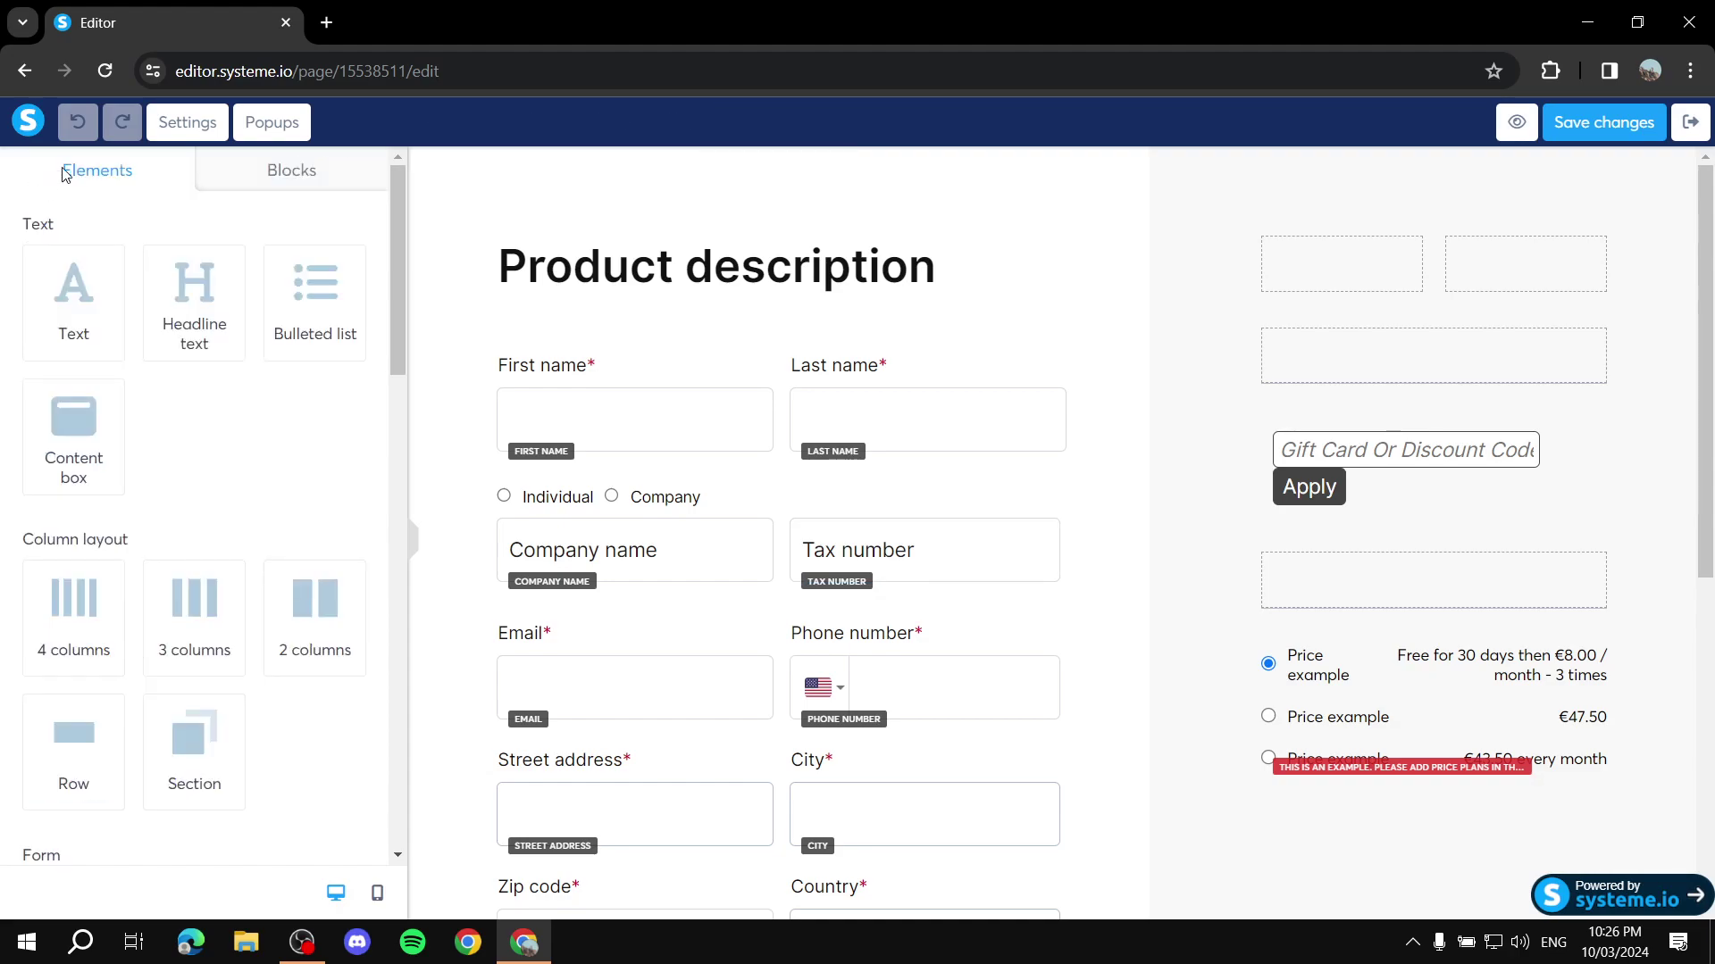
left_click(1688, 122)
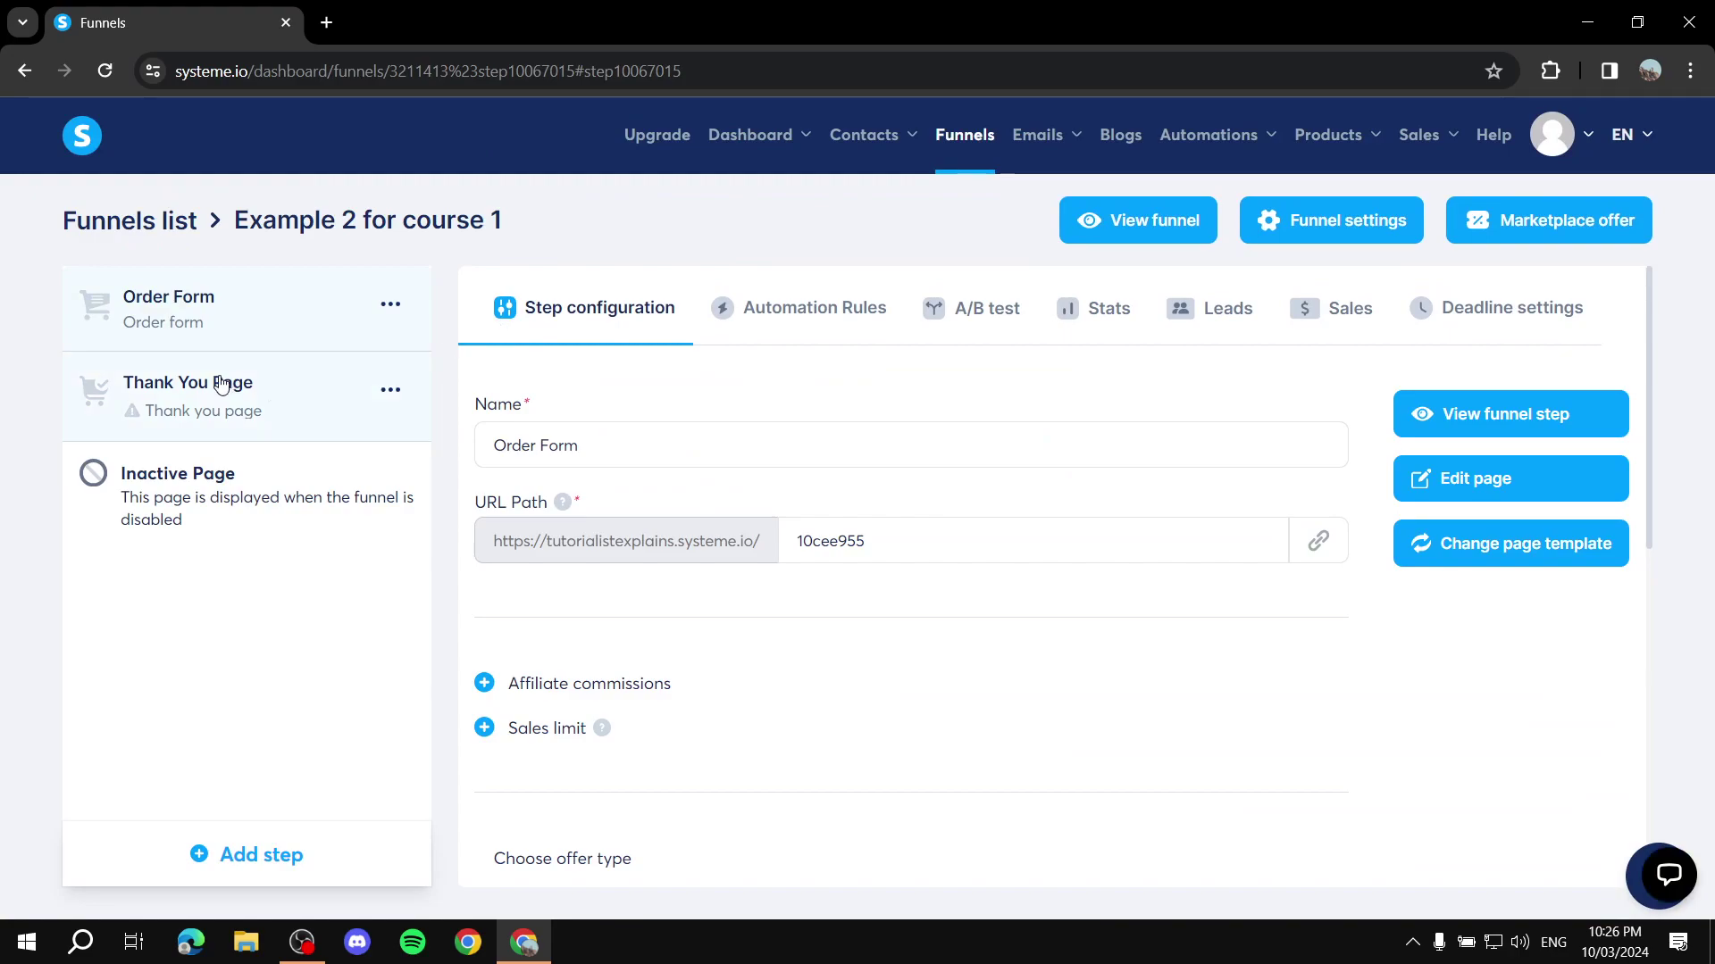
Step: Look over the page templates offered for the Thank You Page step and return to the funnels list
left_click(250, 386)
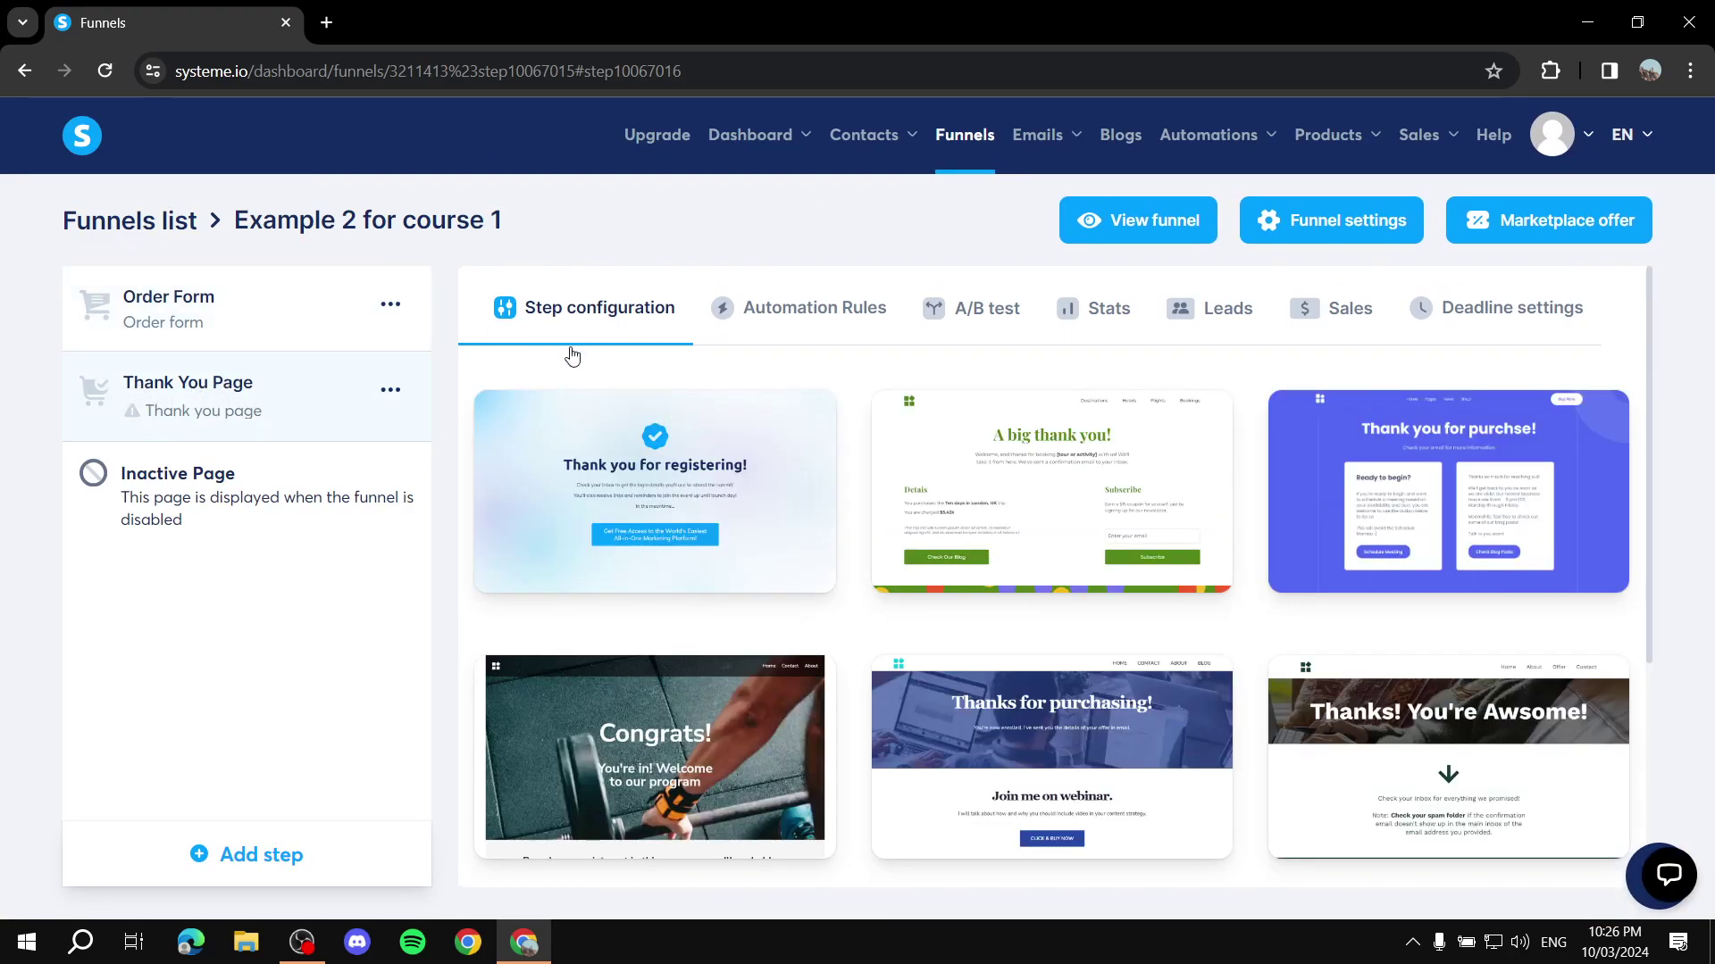
mouse_move(1224, 520)
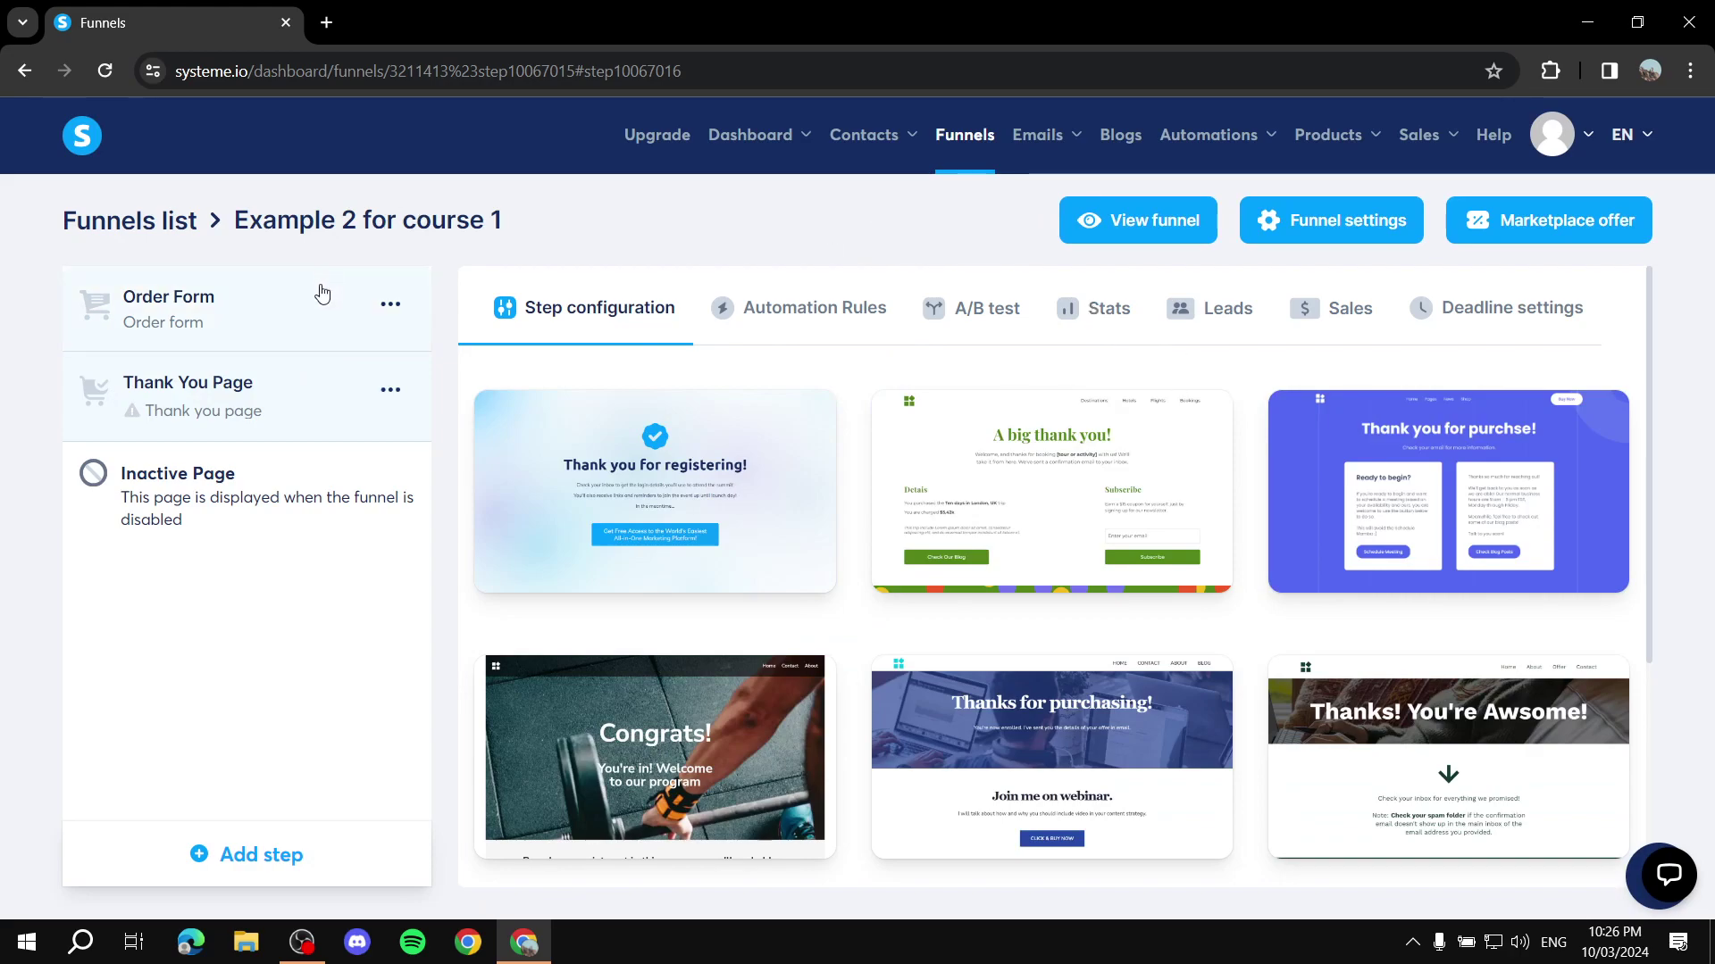
left_click(193, 224)
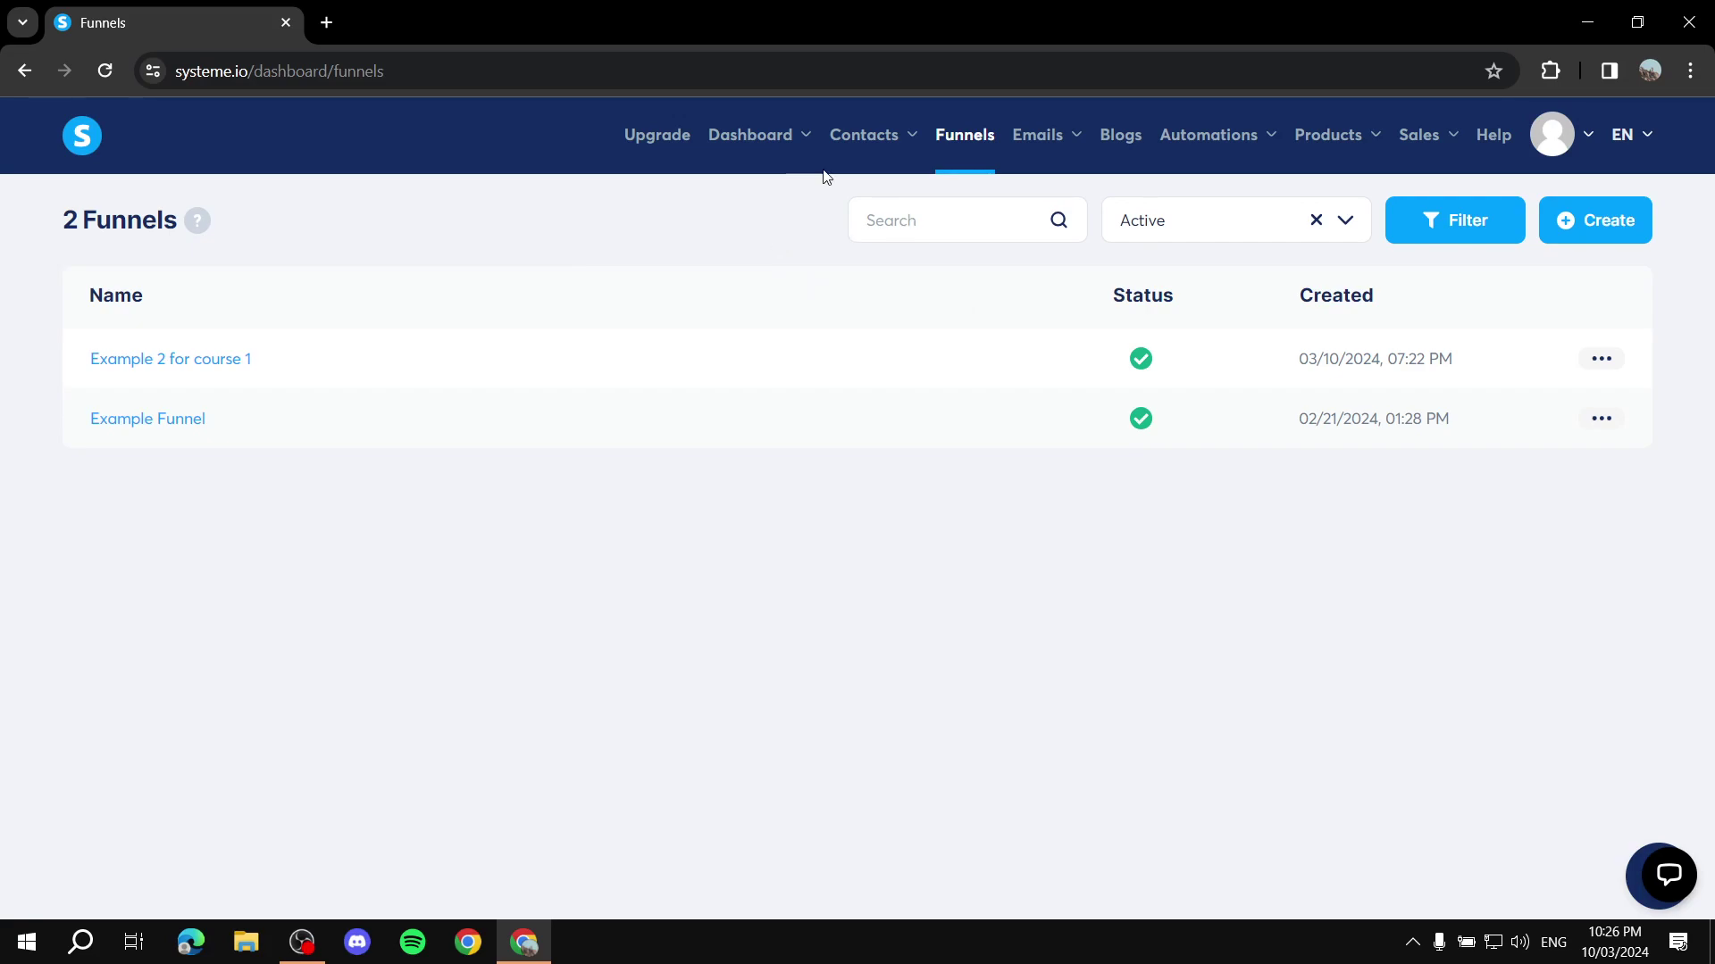
left_click(932, 365)
Step: Go to the courses list and examine the actions available for Example Course, including Activate, without applying any
mouse_move(1364, 170)
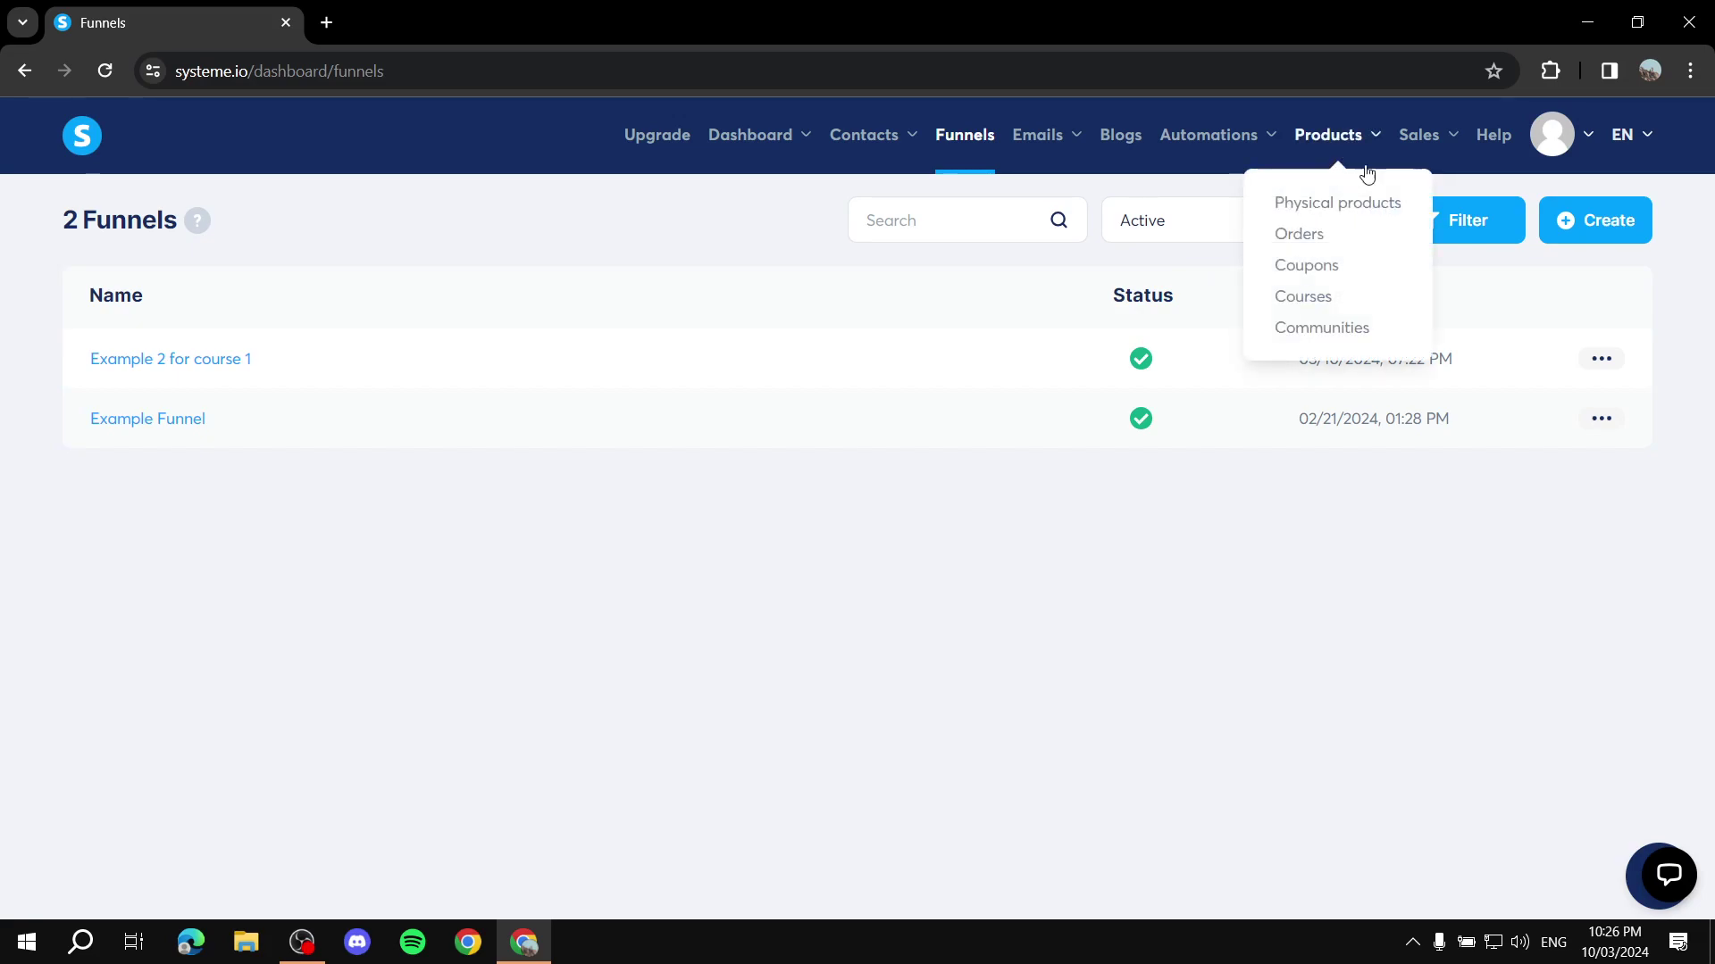
left_click(1303, 298)
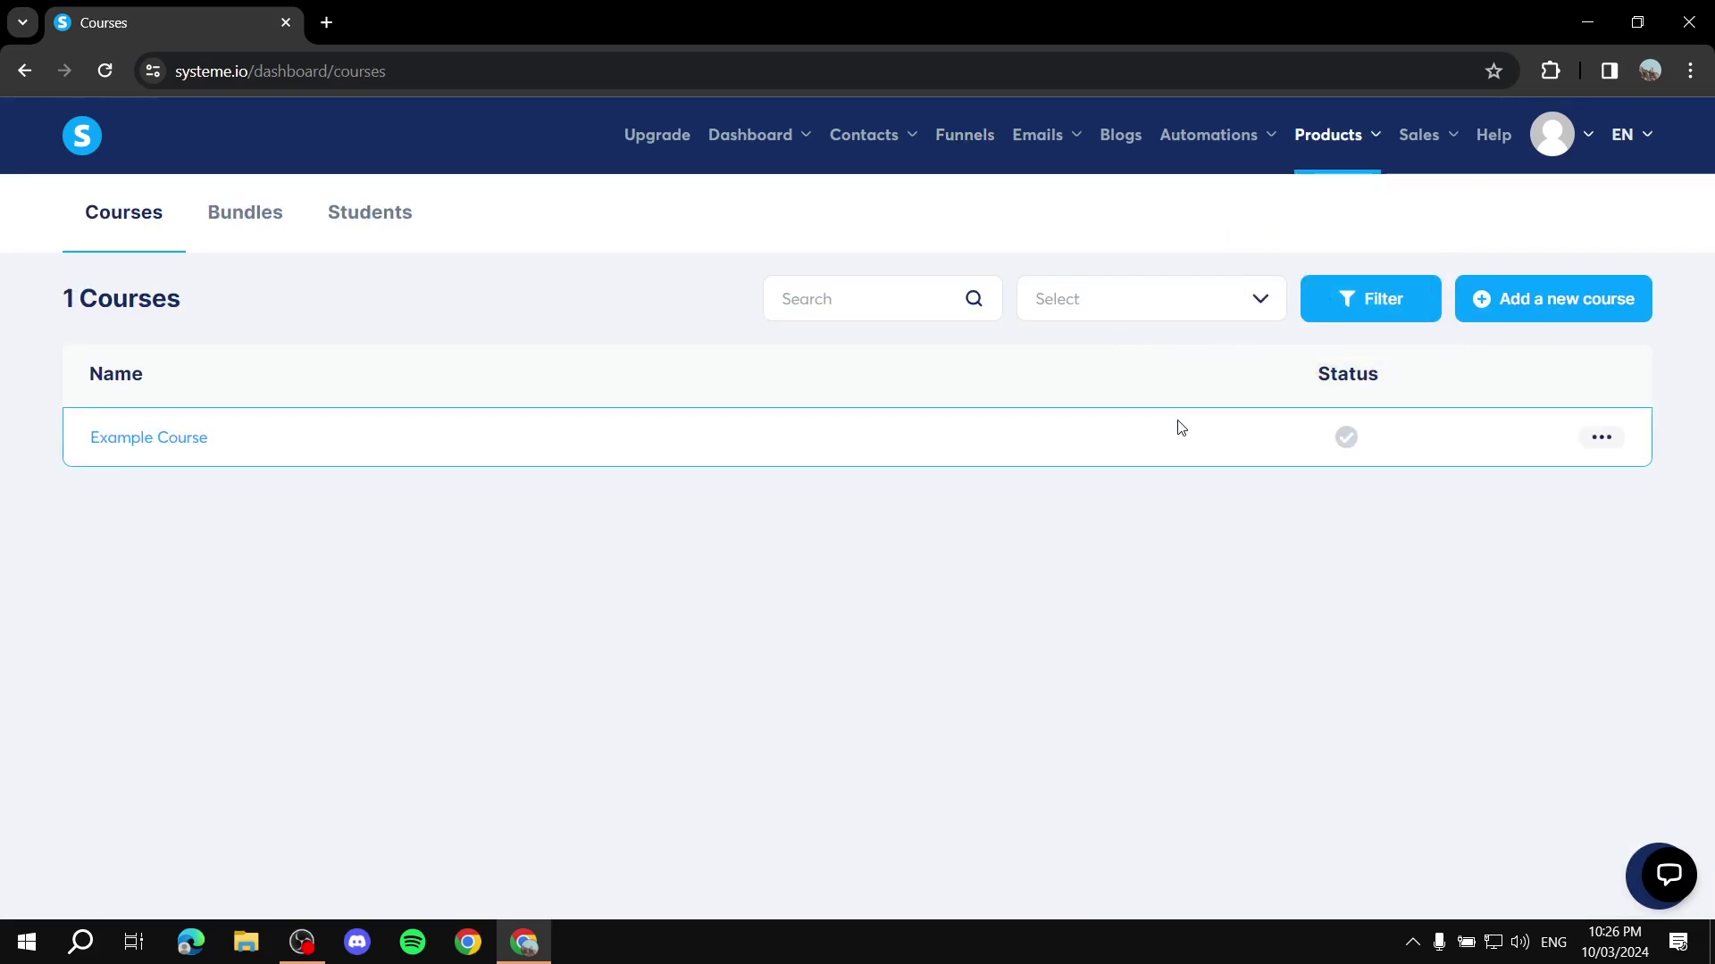
left_click(1601, 437)
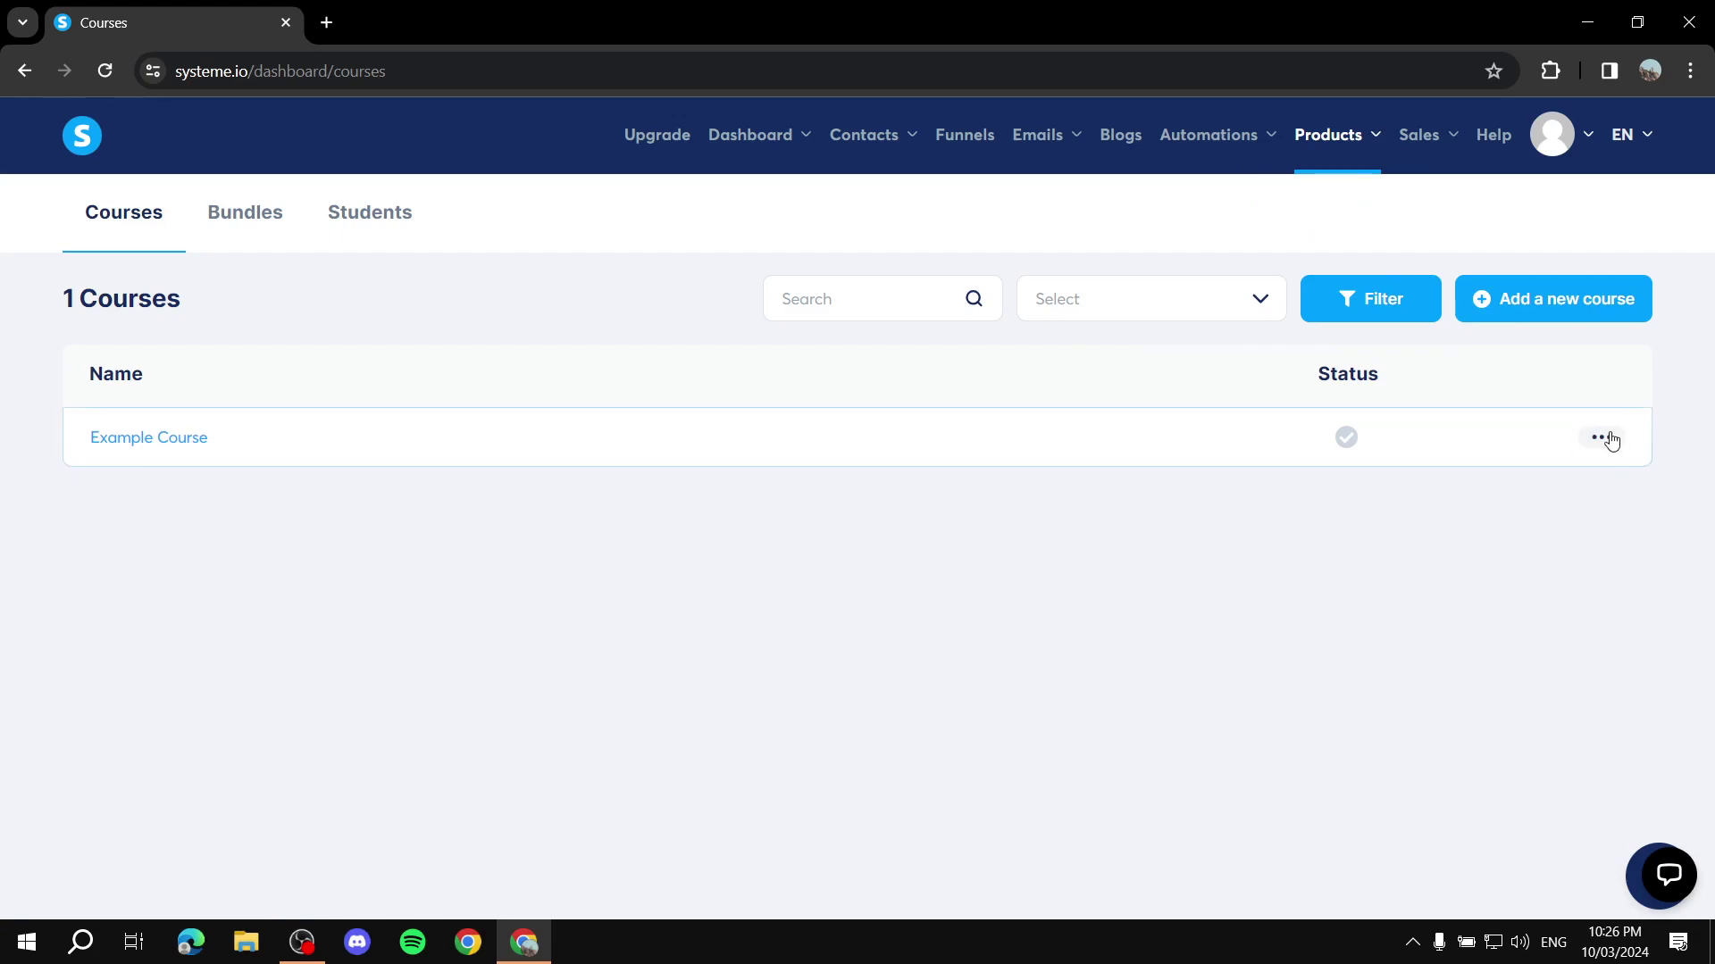
left_click(1612, 446)
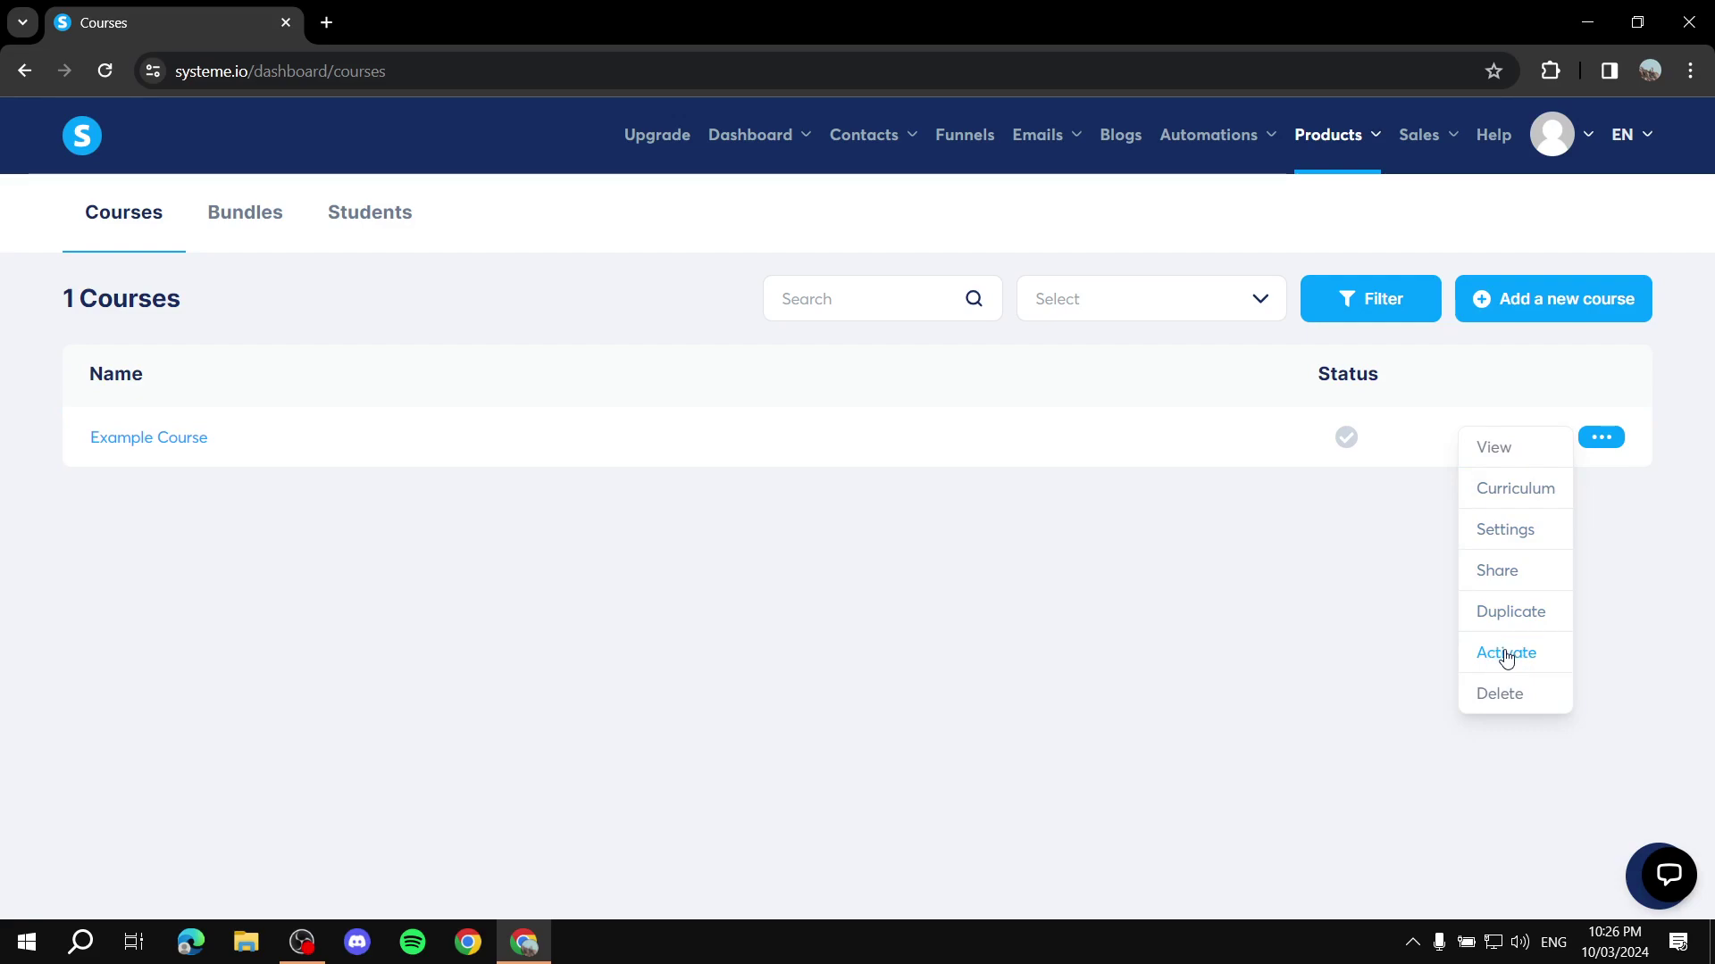
left_click(1393, 655)
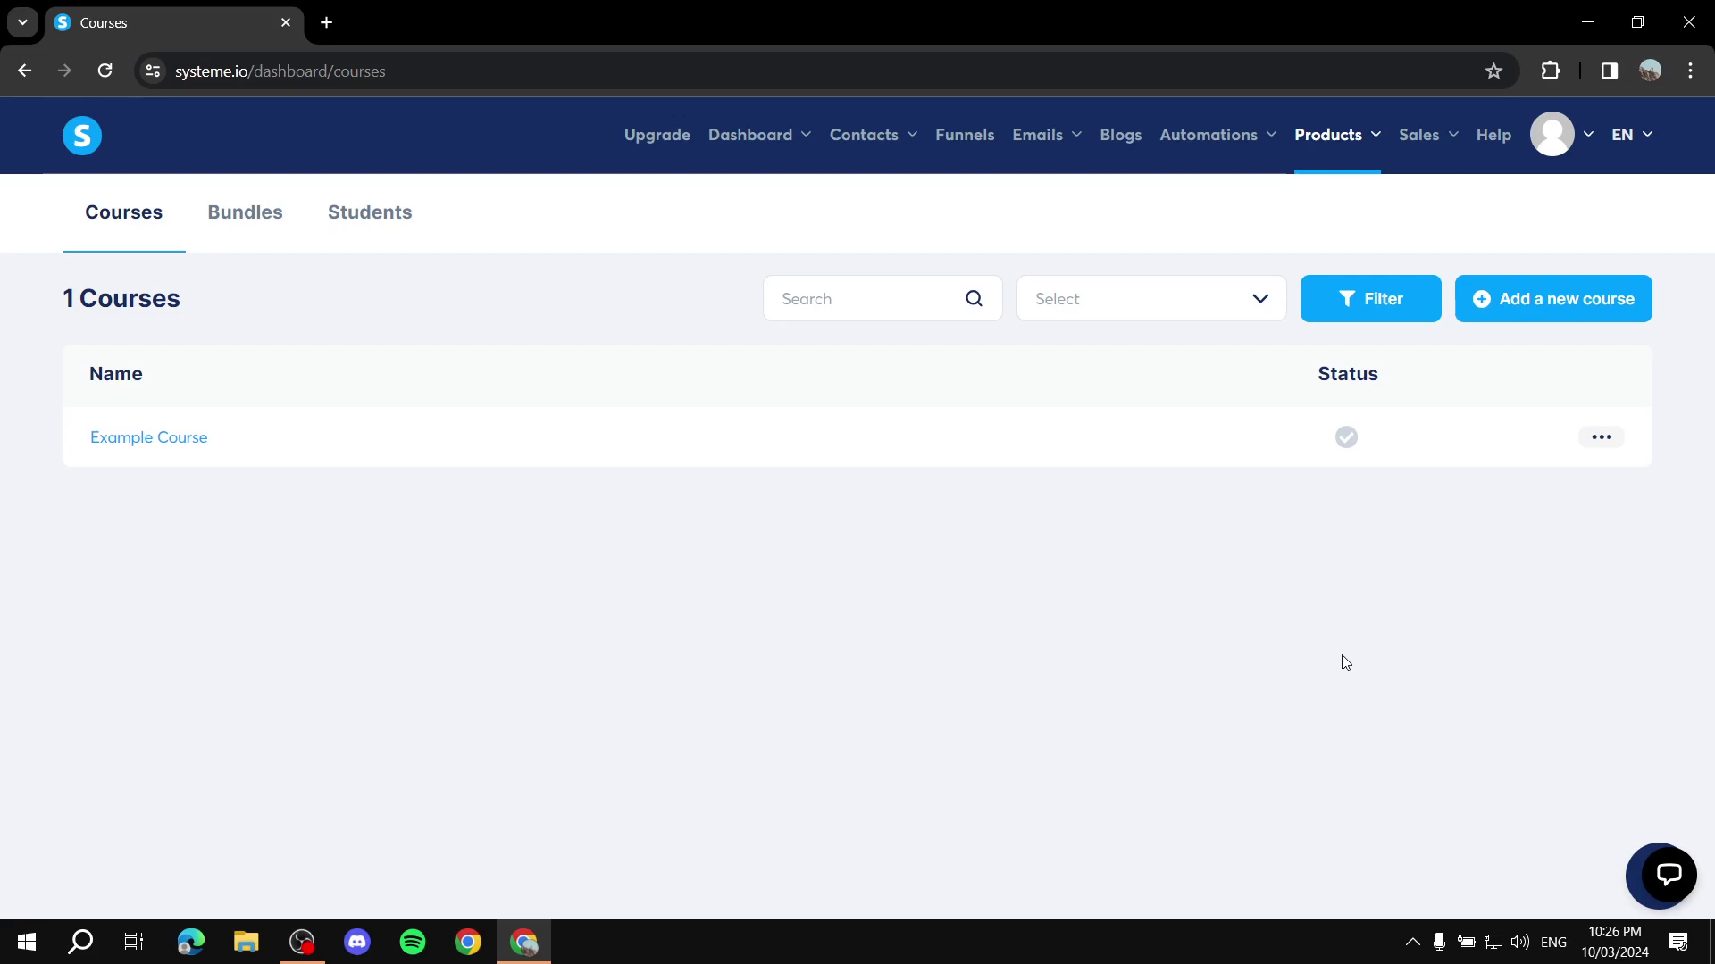